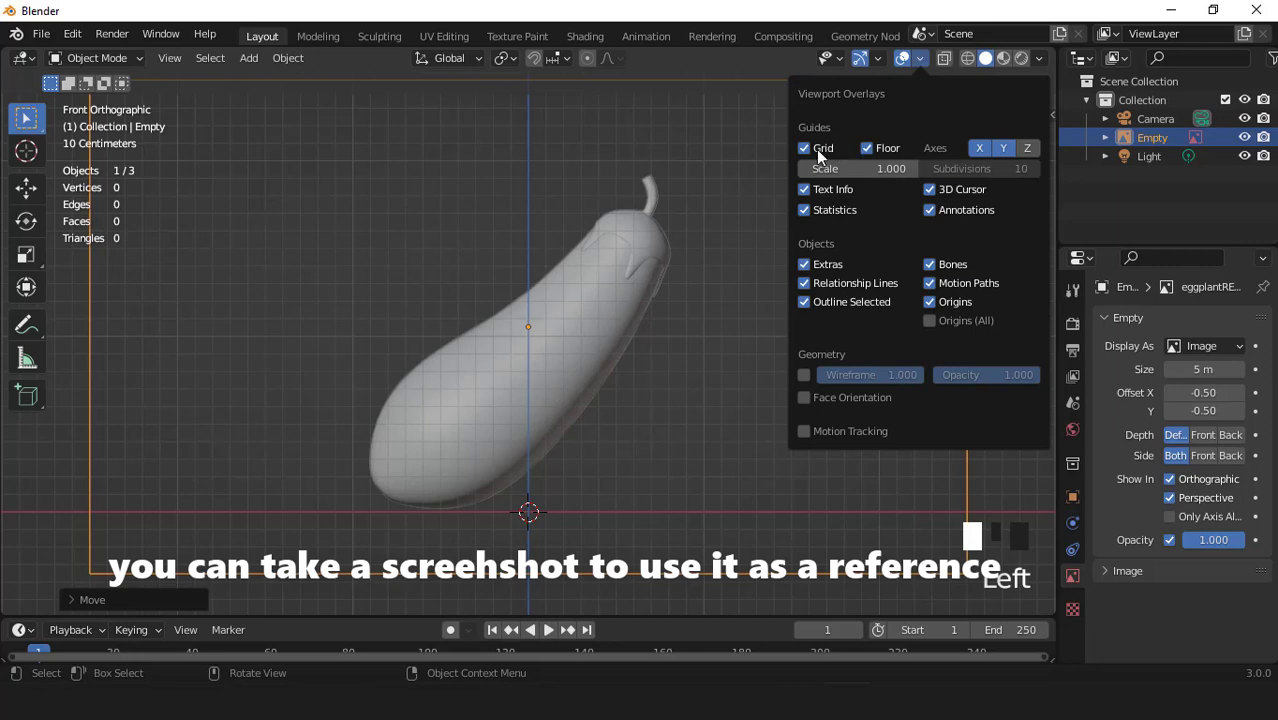
Step: Hide the viewport grid to inspect the eggplant reference image without it, and restore the grid
left_click(804, 148)
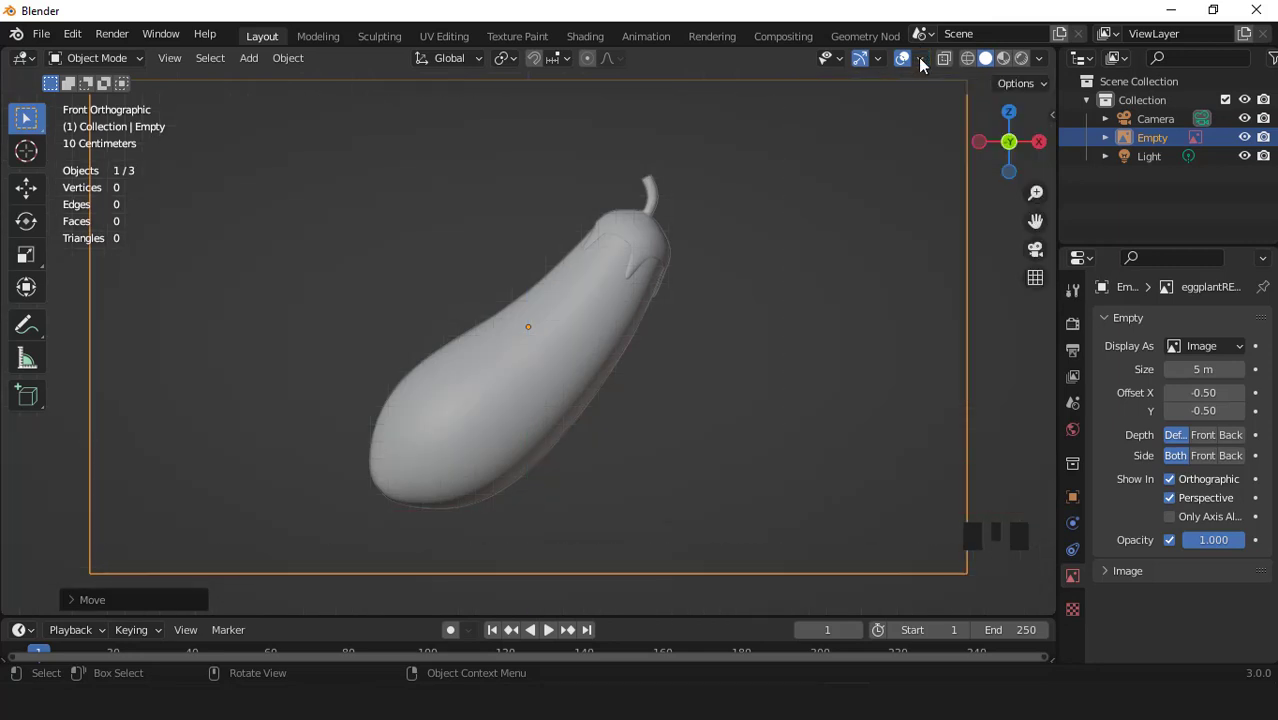
scroll(770, 288, "up", 2)
scroll(956, 368, "down", 2)
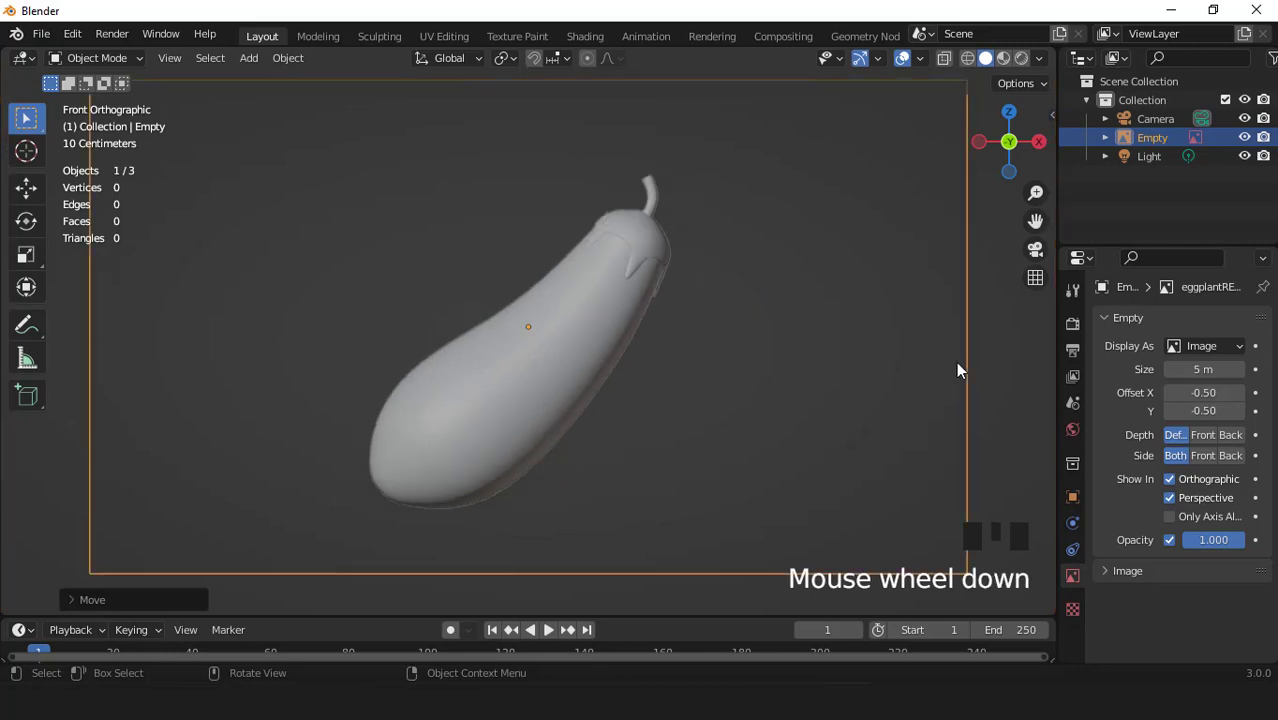
left_click(1008, 378)
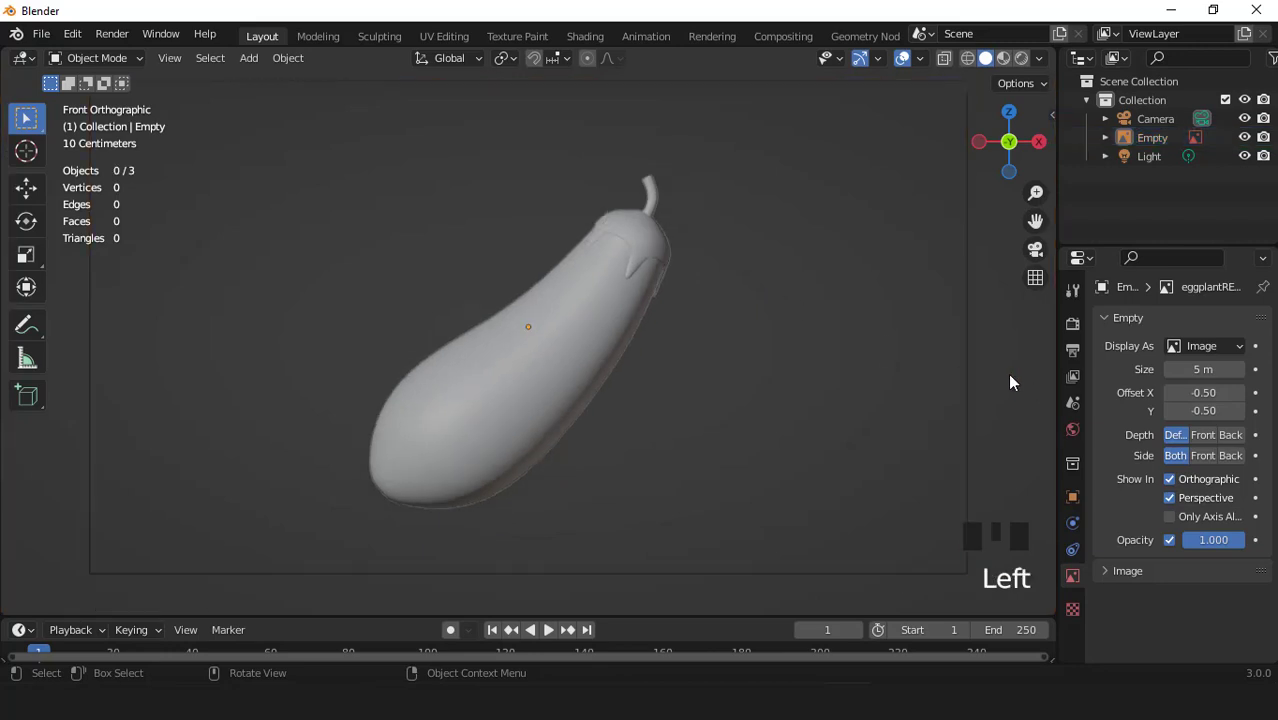
left_click(918, 59)
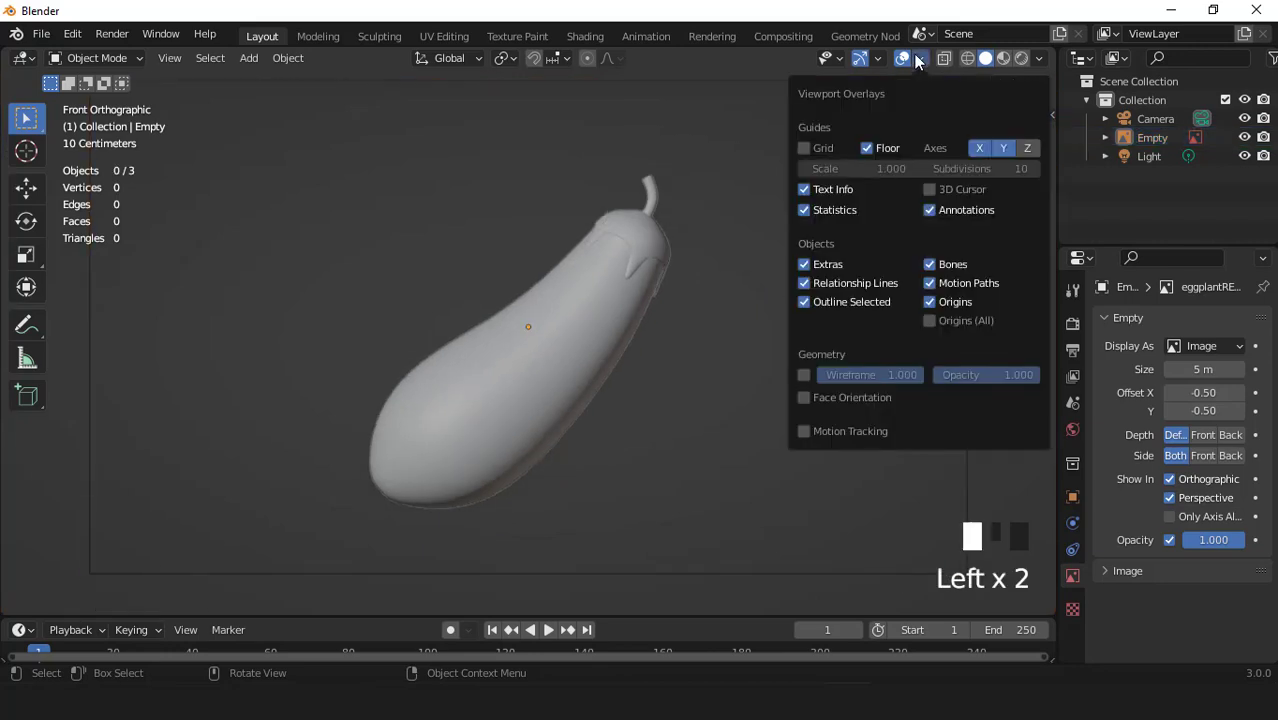
left_click(804, 147)
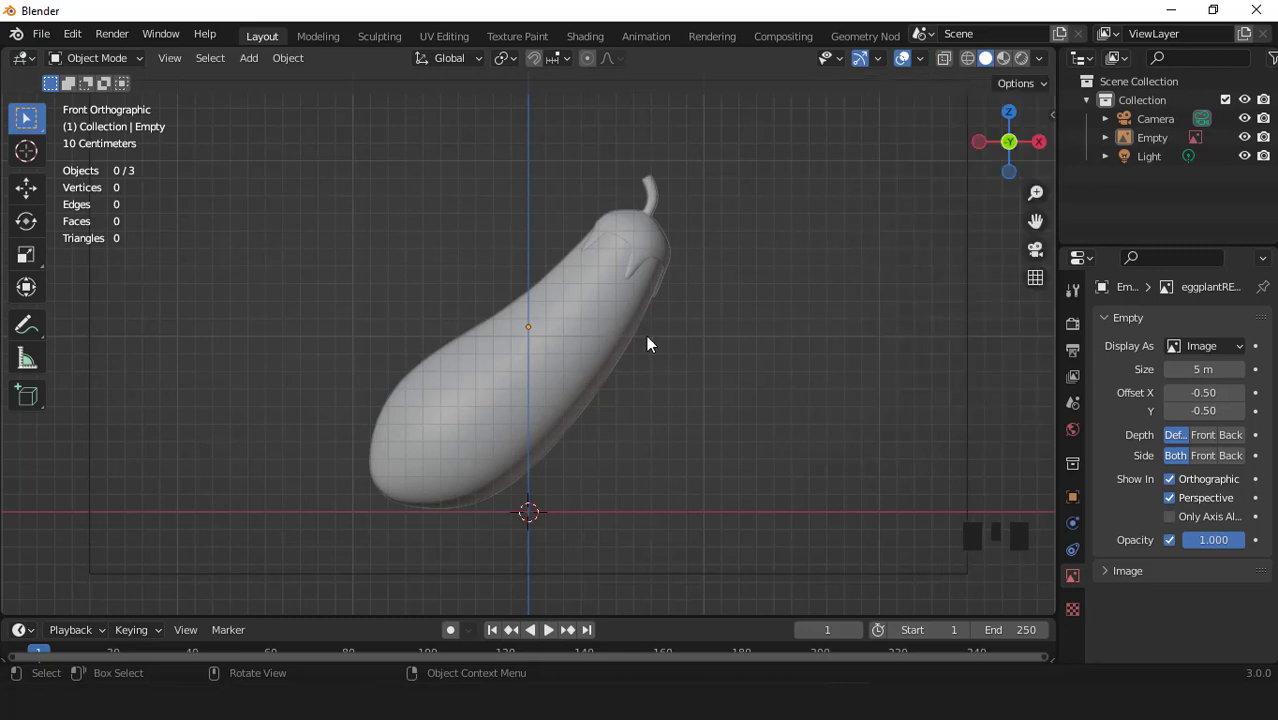
Step: Add a Path curve object to the scene
scroll(646, 340, "down", 1)
left_click(246, 58)
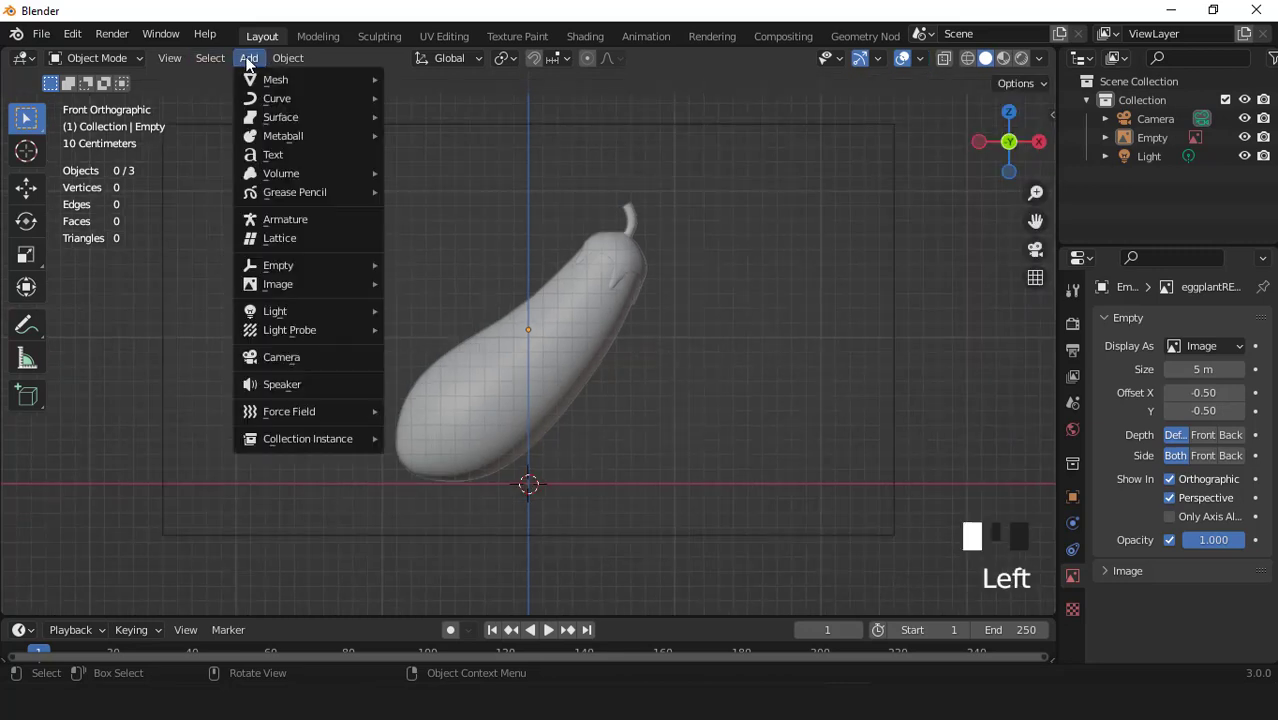
mouse_move(262, 99)
left_click(432, 181)
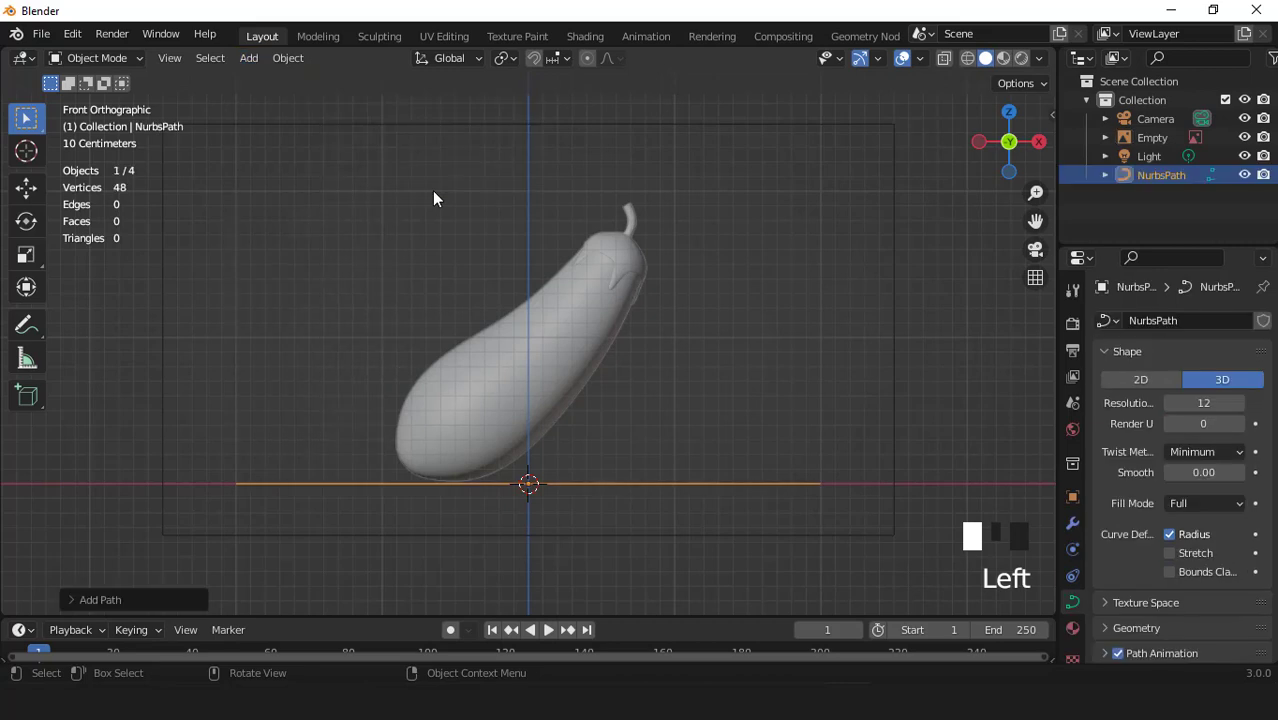
Step: Rotate the path and move it onto the eggplant reference so it follows the eggplant's diagonal axis
key("r")
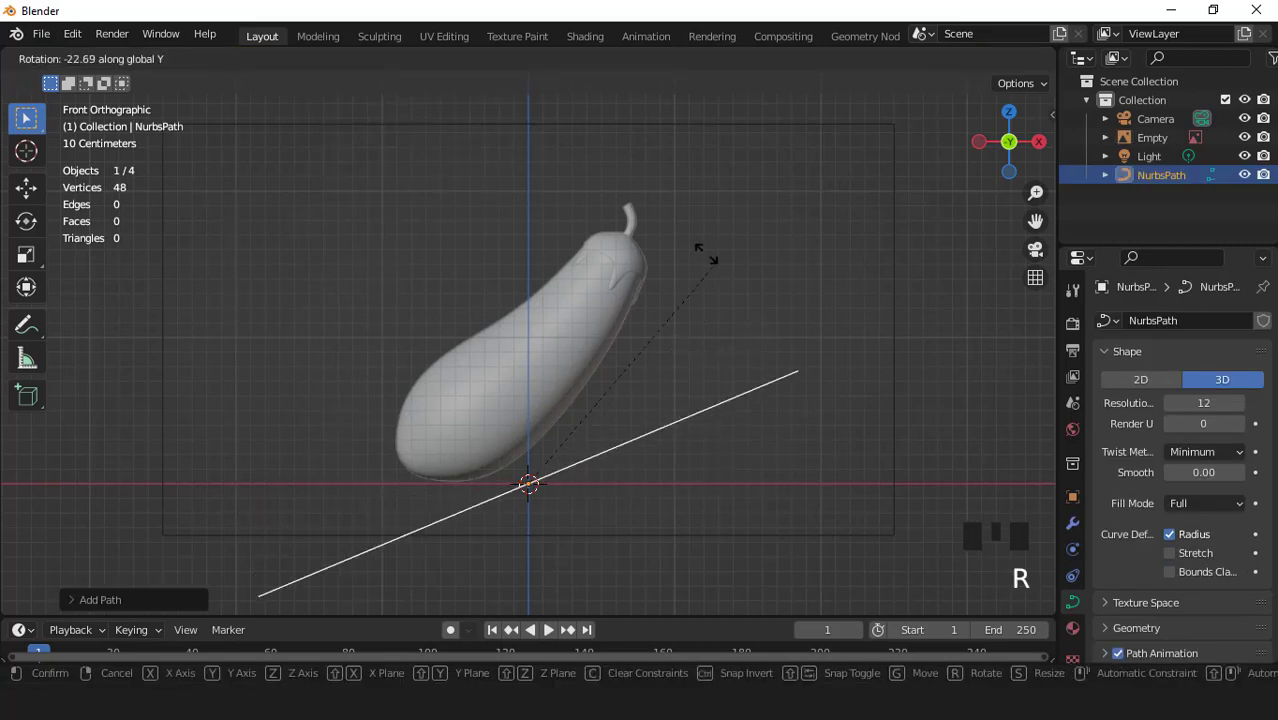
left_click(671, 225)
key("g")
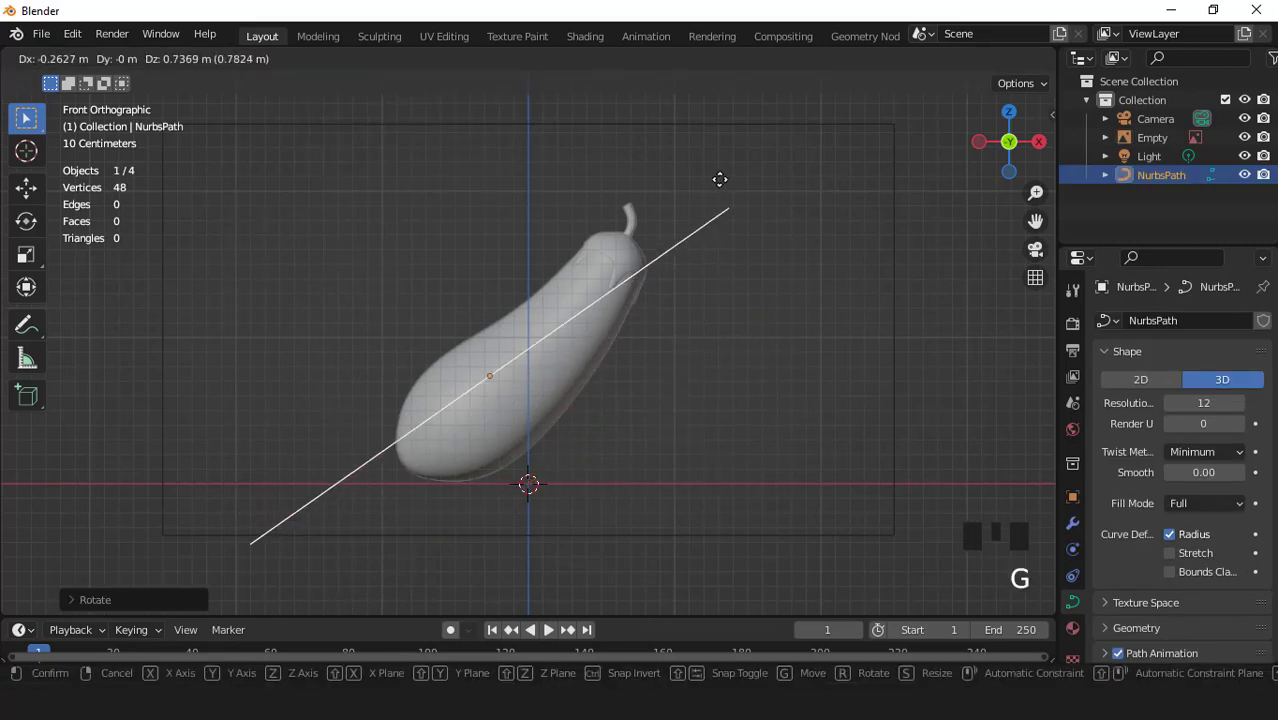
left_click(735, 178)
key("r")
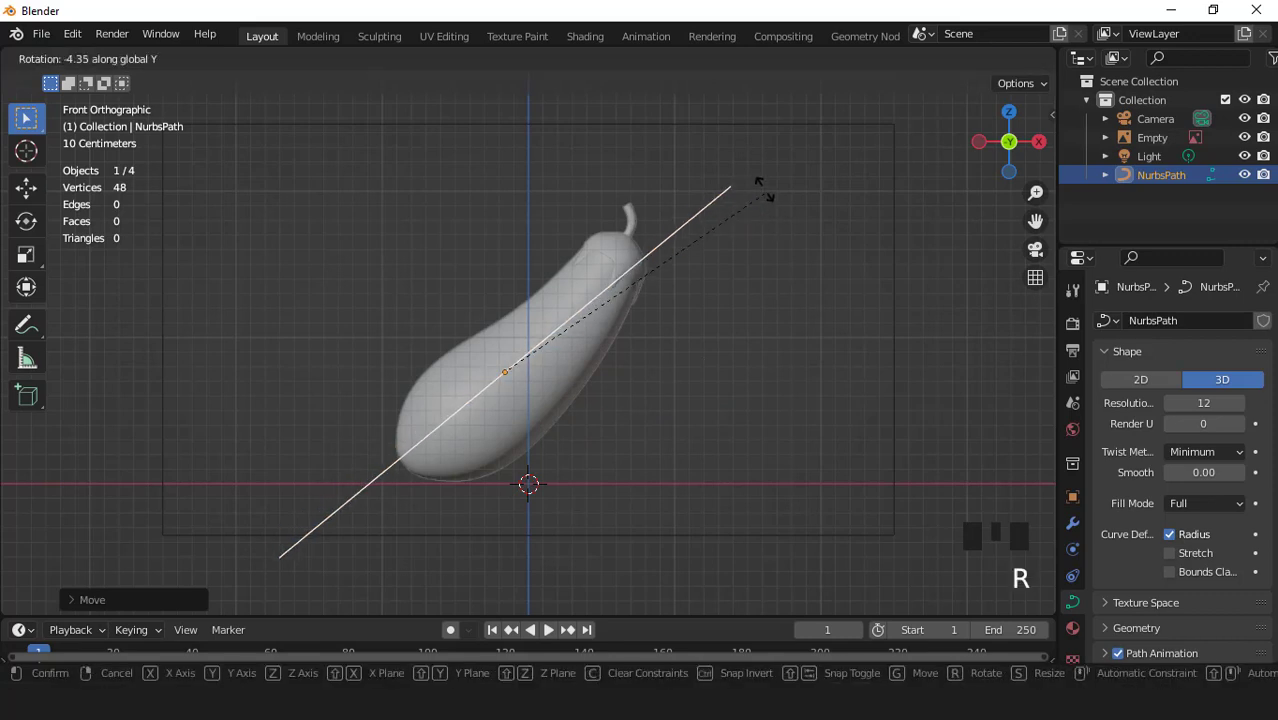
left_click(754, 171)
Step: Scale the path to about 0.55 and adjust its position, size and angle to span the eggplant body end to end
key("s")
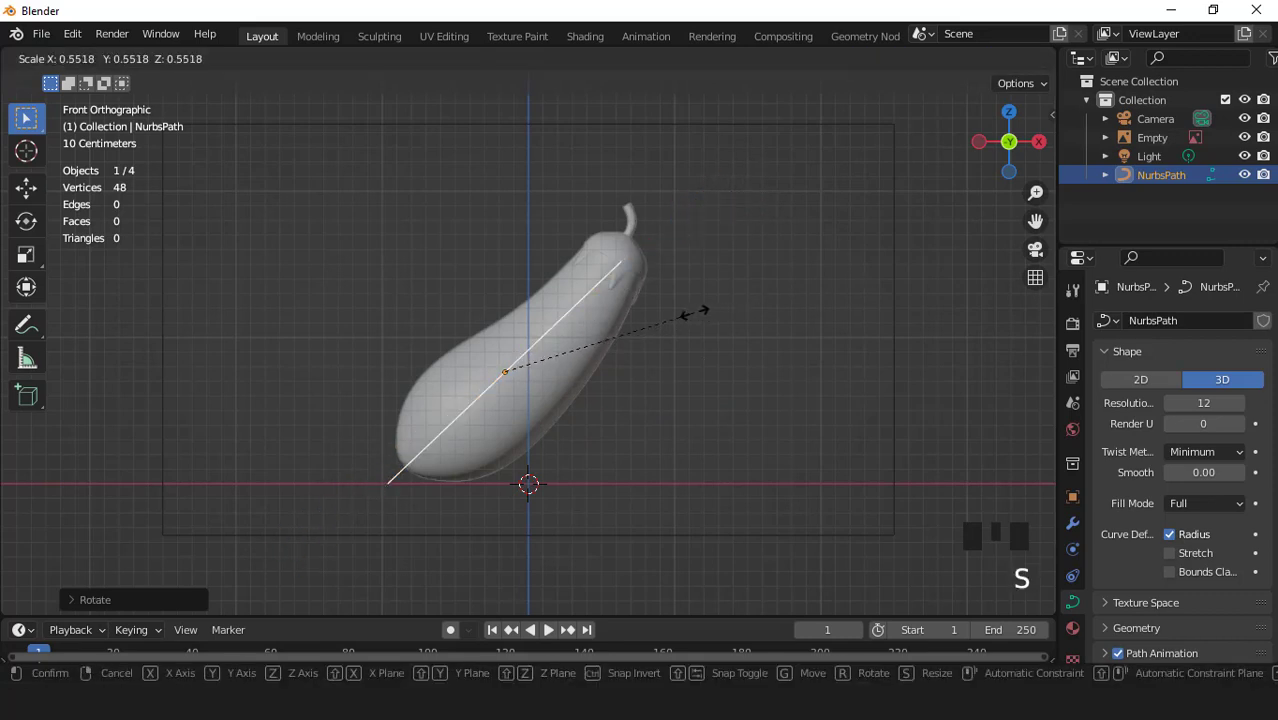
left_click(694, 312)
key("g")
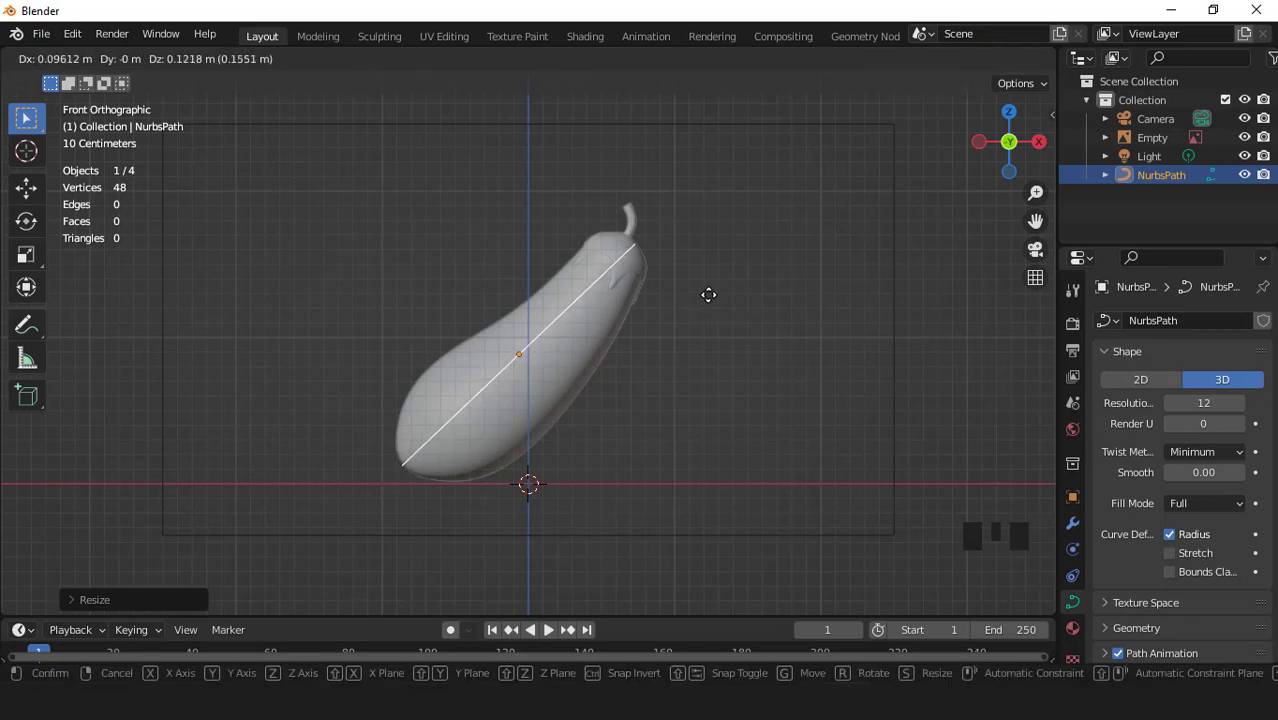
left_click(709, 302)
key("s")
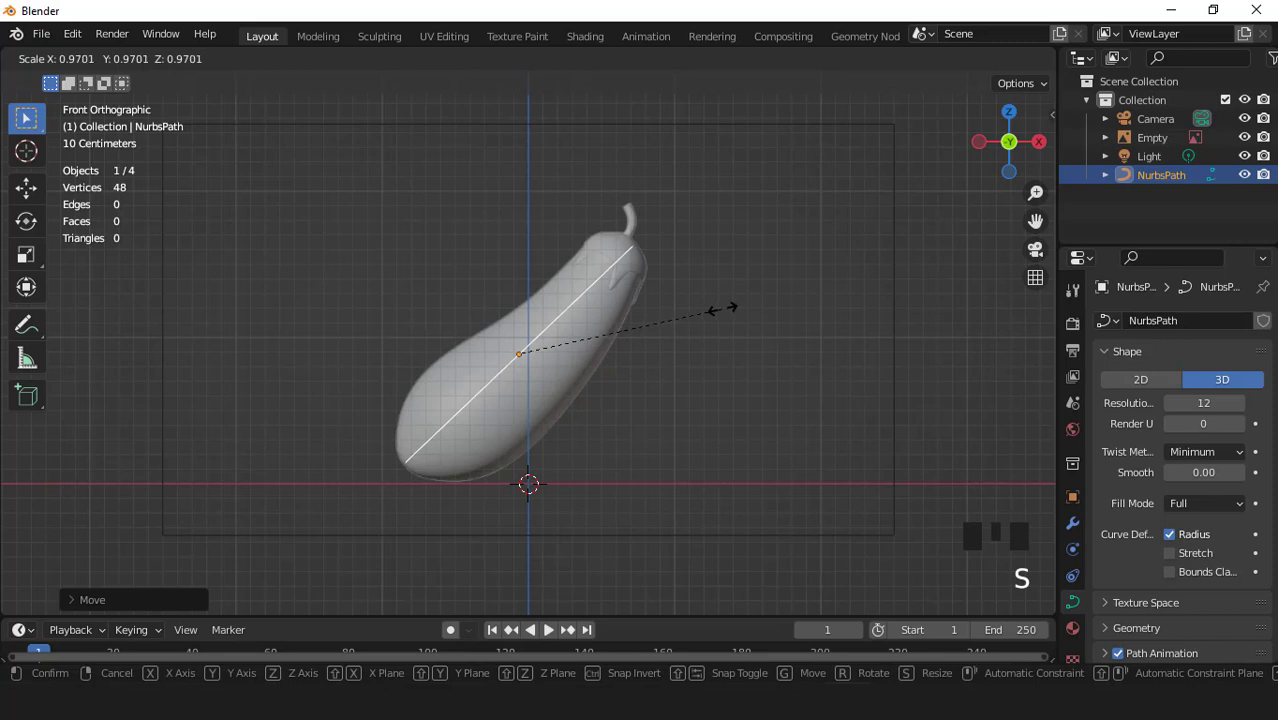
left_click(721, 308)
key("r")
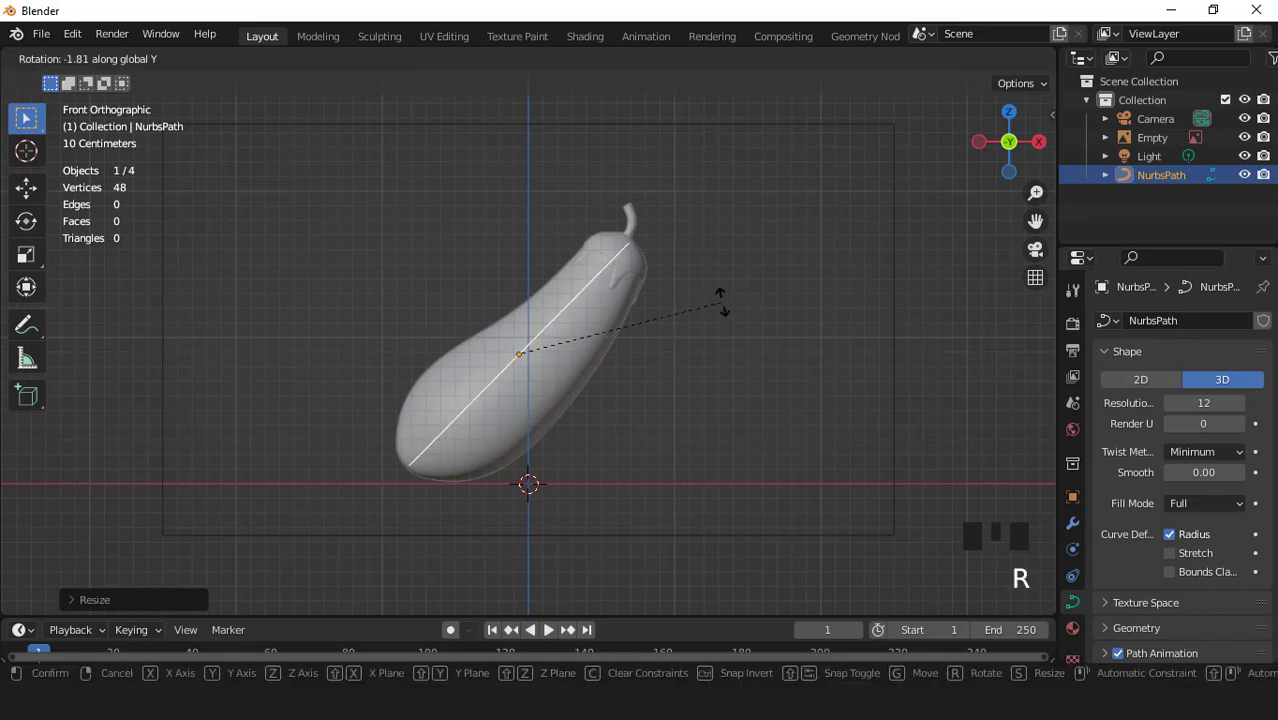
left_click(721, 306)
Step: Set the path's preview resolution to 4
scroll(626, 349, "up", 2)
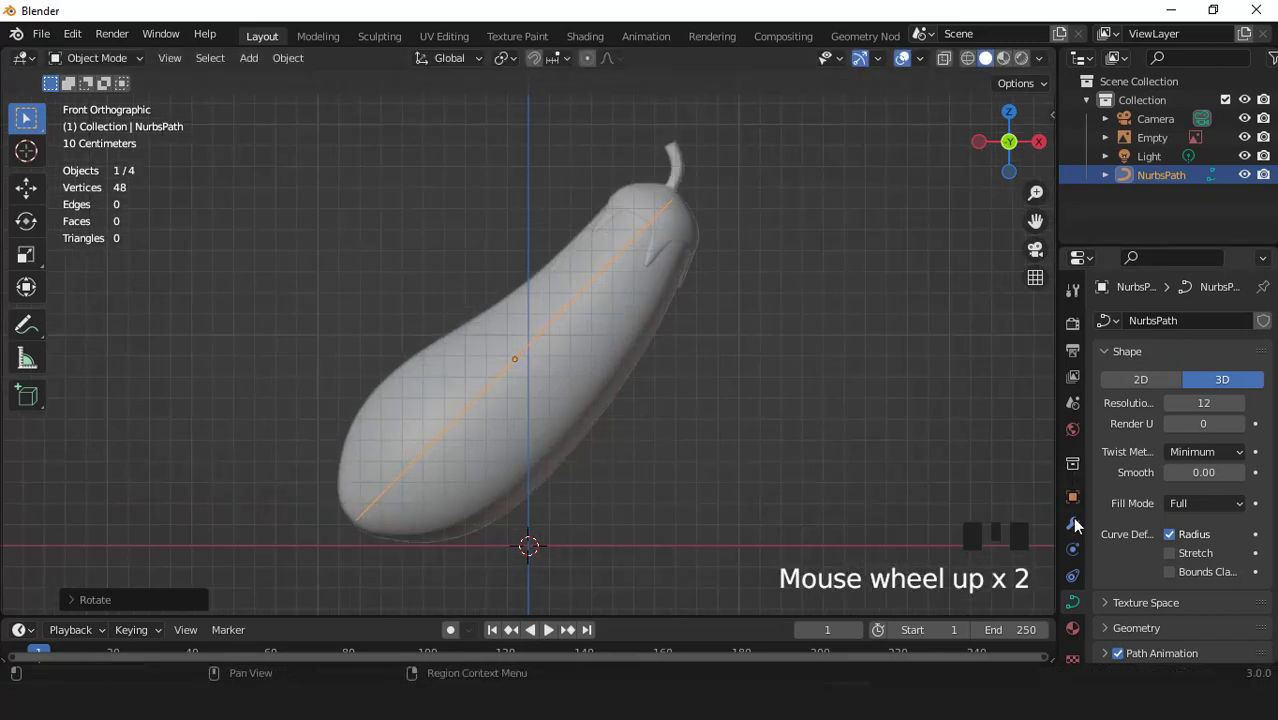
left_click(1203, 402)
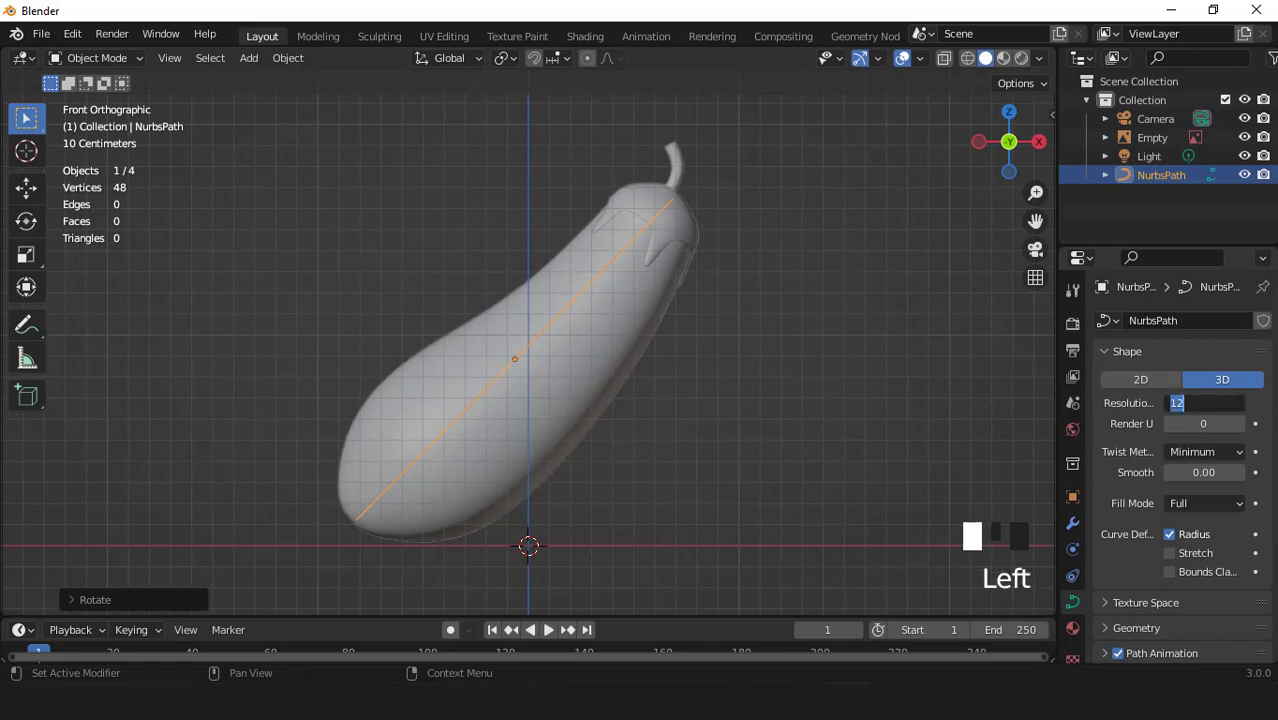
type("4")
key("Return")
Step: Give the path a round bevel with resolution 3 and depth 0.59 m
scroll(1119, 459, "down", 4)
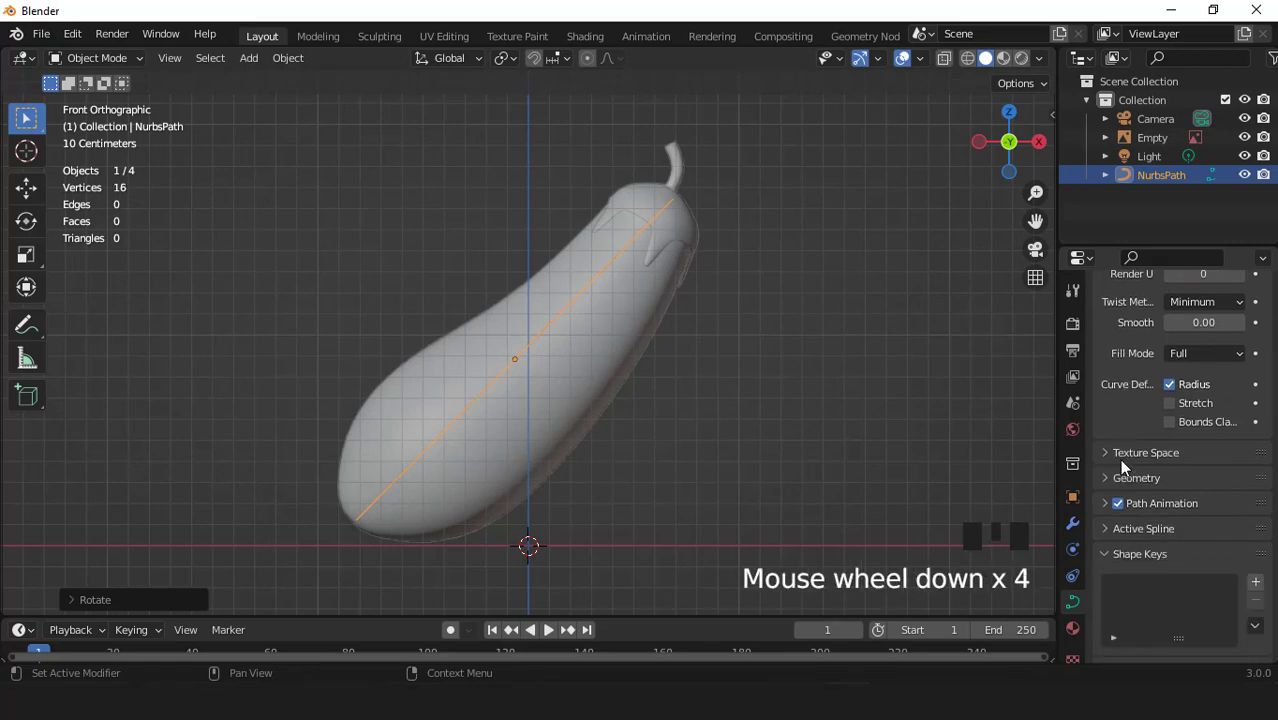
left_click(1117, 479)
scroll(1163, 482, "down", 2)
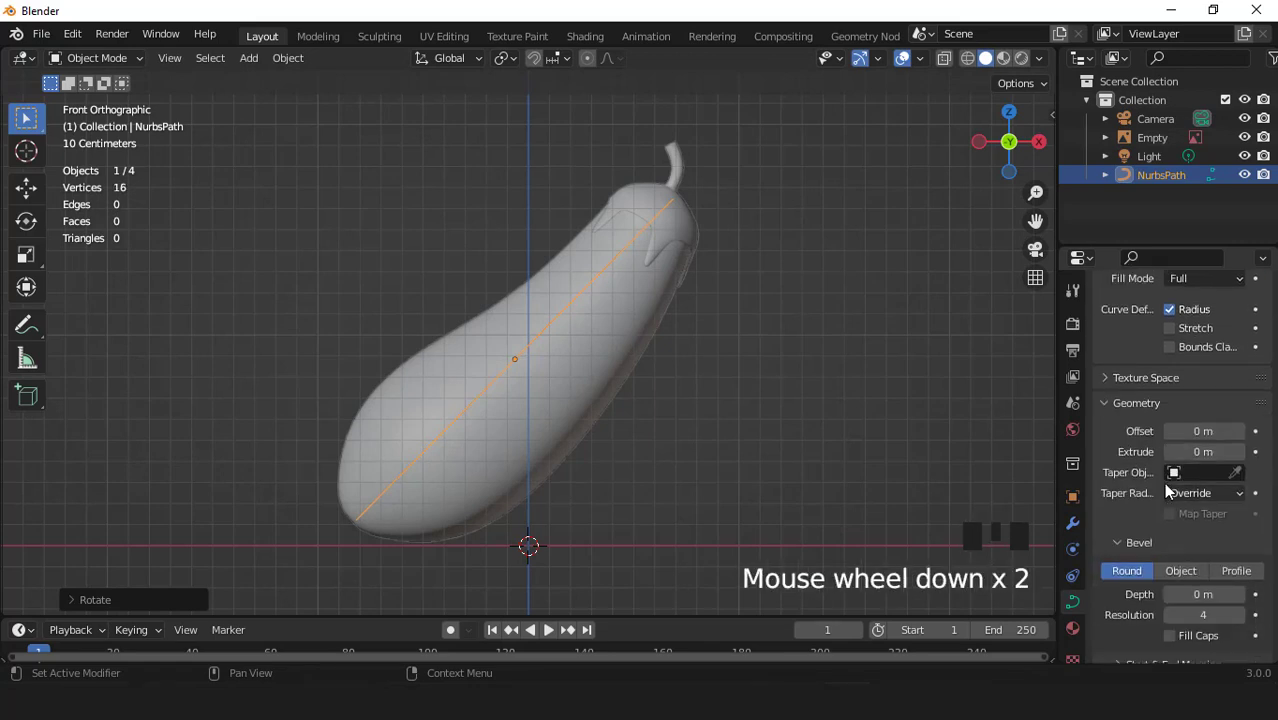
left_click(1162, 614)
left_click(1169, 615)
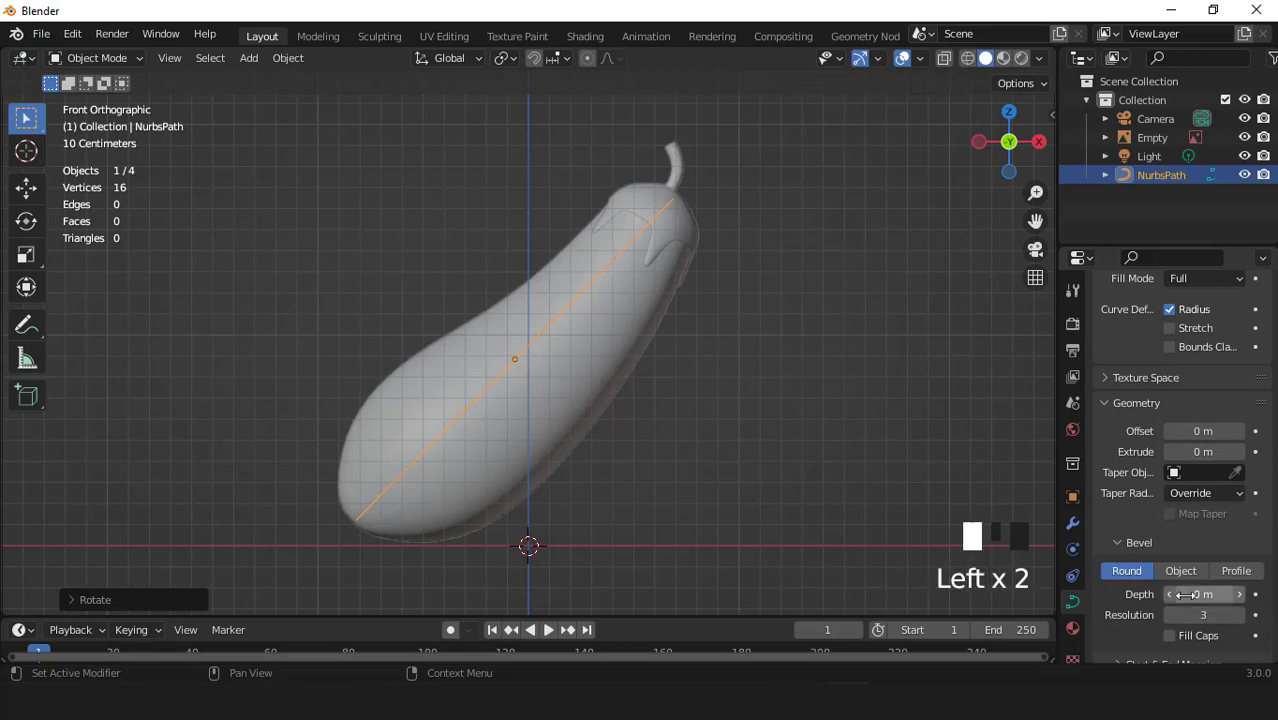
left_click(1187, 594)
left_click_drag(1187, 594, 1246, 594)
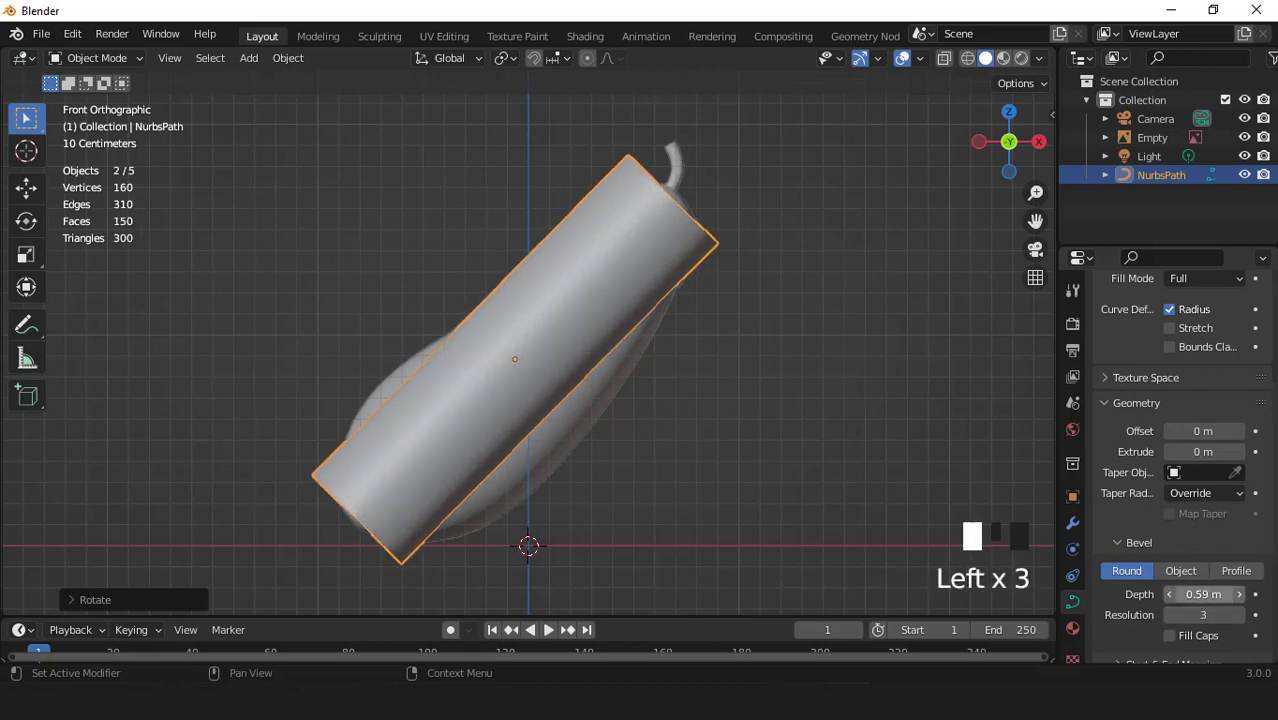
Step: Display the viewport as wireframe with X-ray enabled and enter Edit Mode on the path
left_click(966, 60)
left_click(939, 58)
left_click(939, 58)
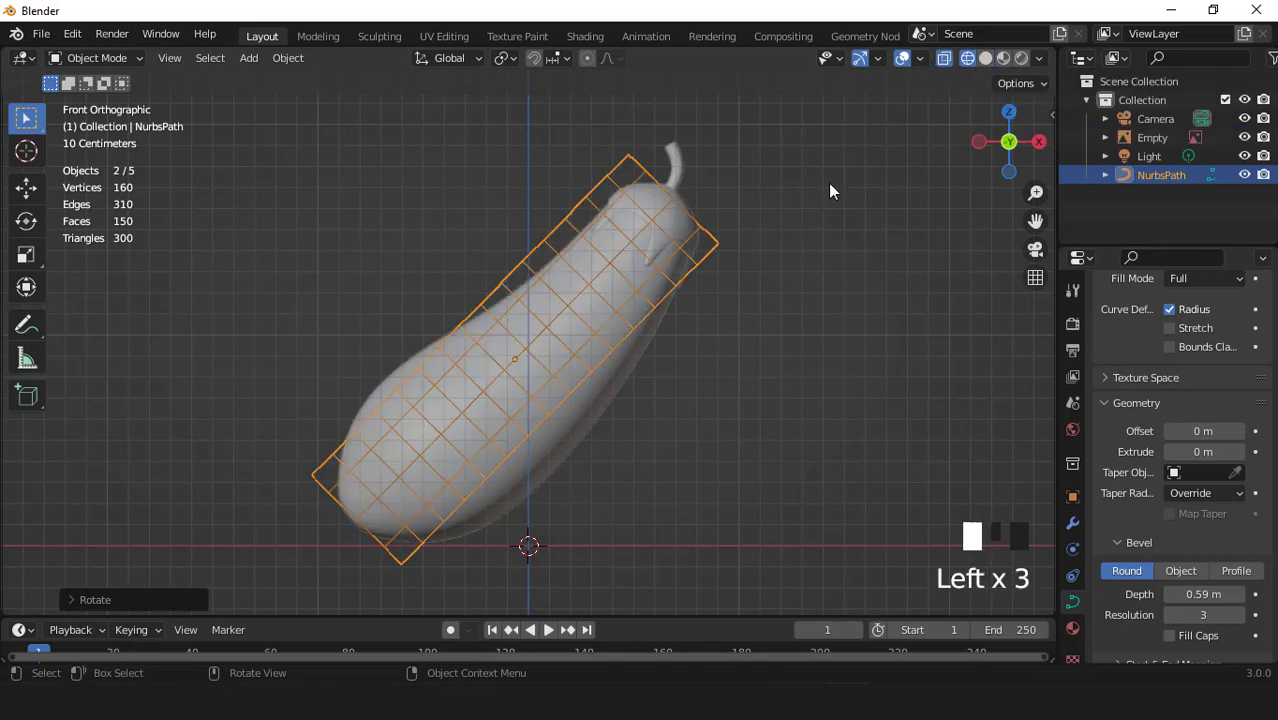
scroll(695, 275, "up", 1)
key("Tab")
scroll(695, 275, "down", 1)
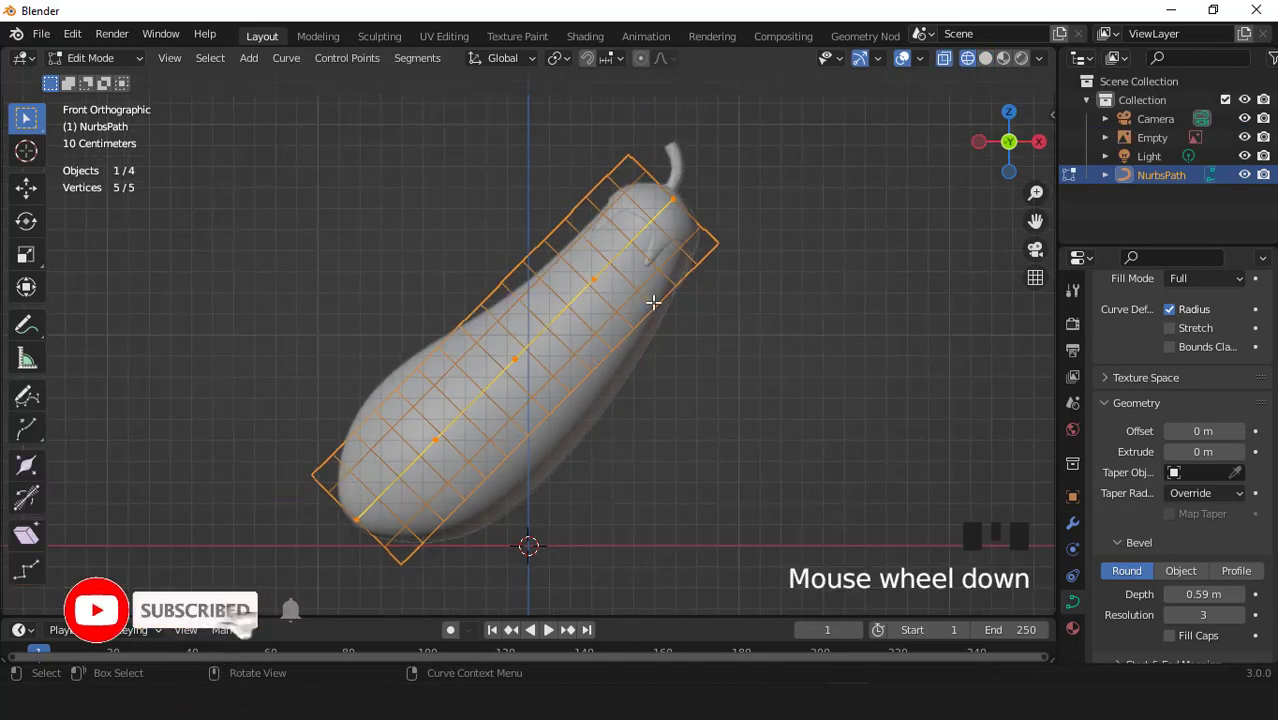
Step: Fatten the curve at the second control point from the eggplant's lower end by a factor of about 1.96
left_click(435, 445)
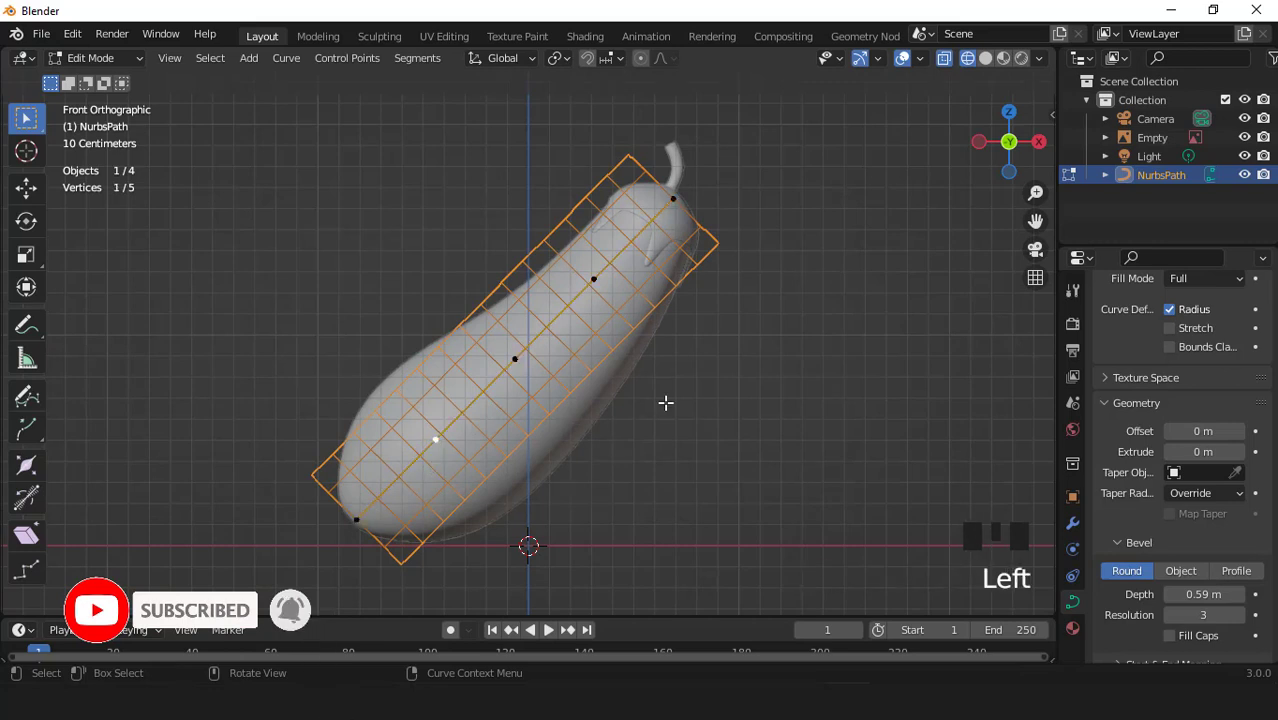
key("alt+s")
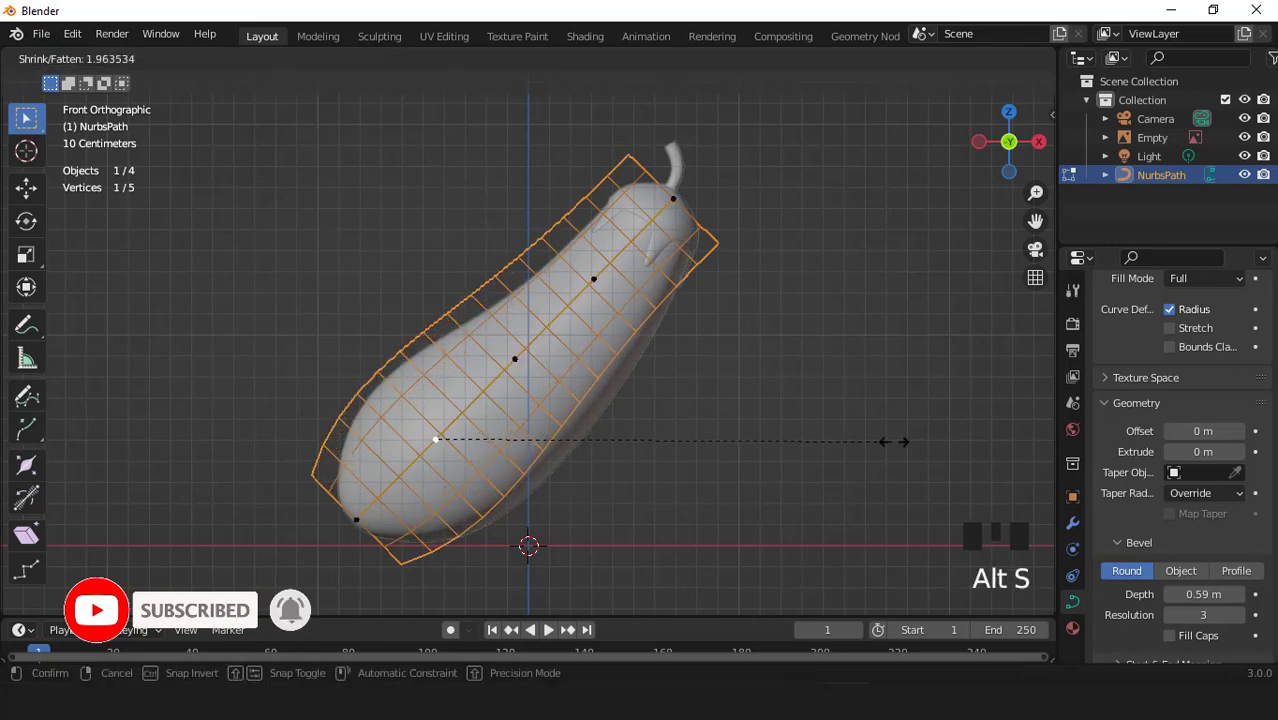
left_click(893, 439)
Step: Move the middle control point toward the eggplant's lower right edge and nudge the one below it to match the outline
left_click(514, 358)
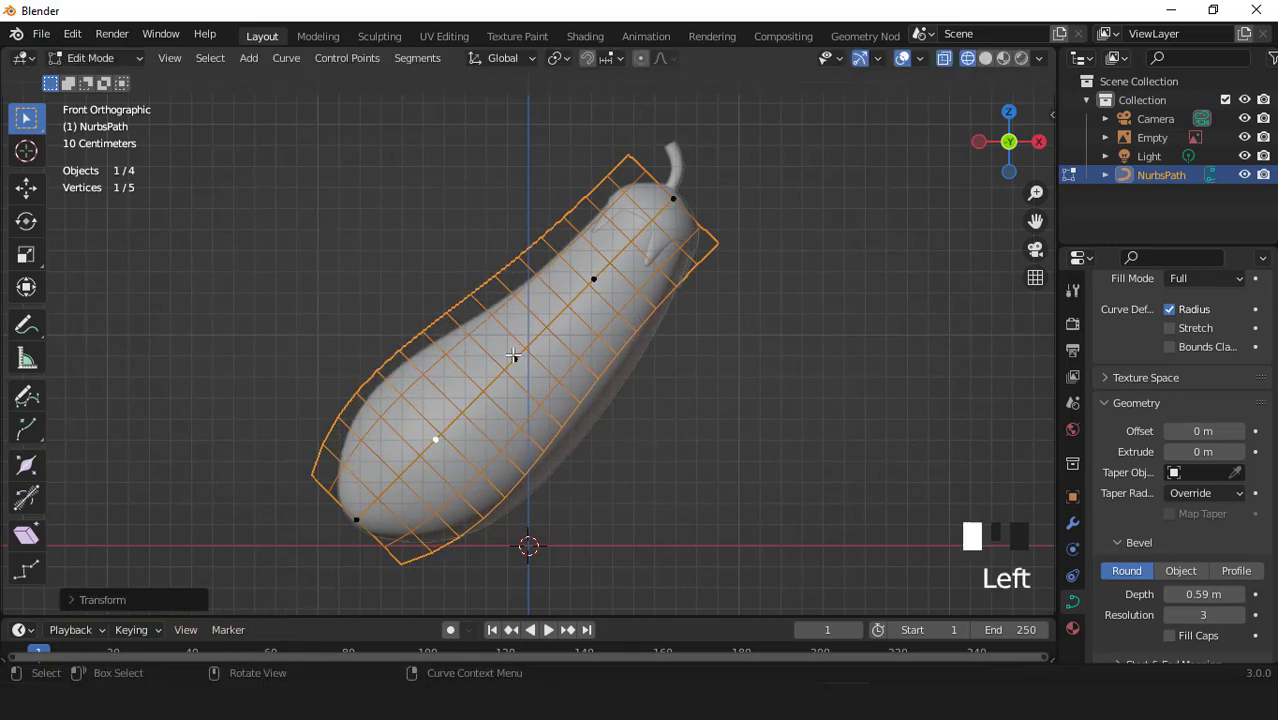
key("g")
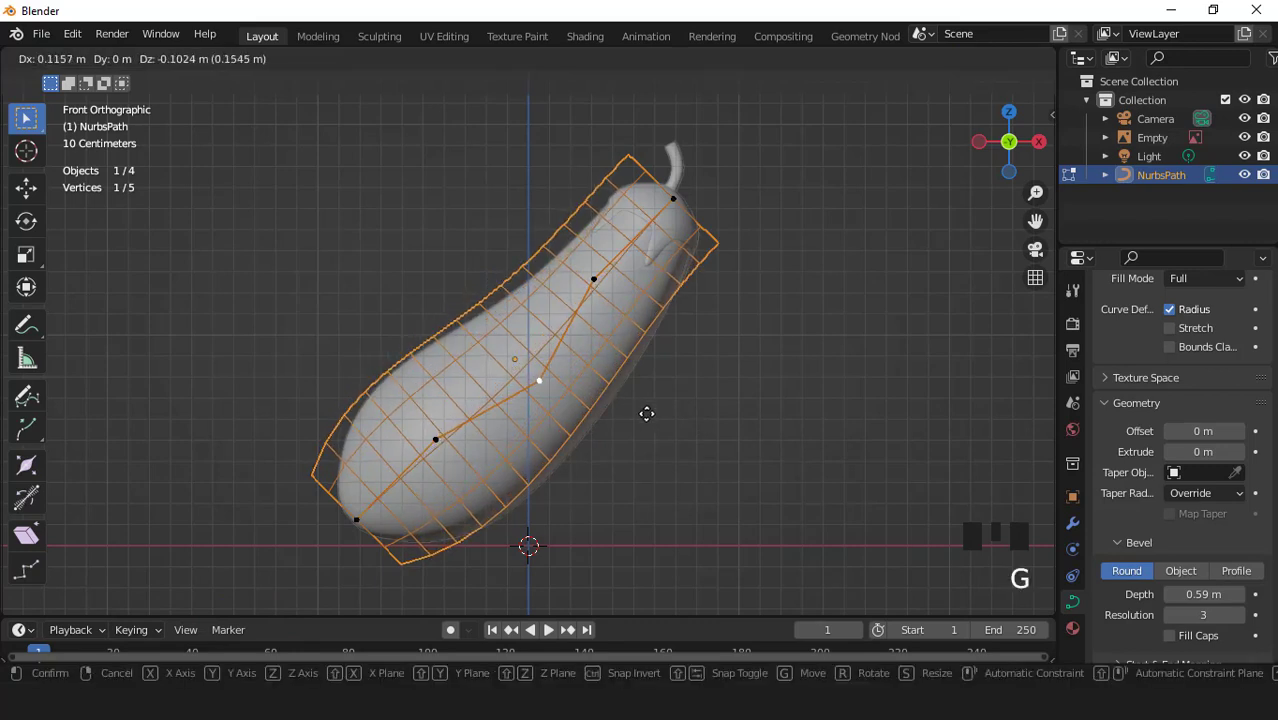
left_click(636, 433)
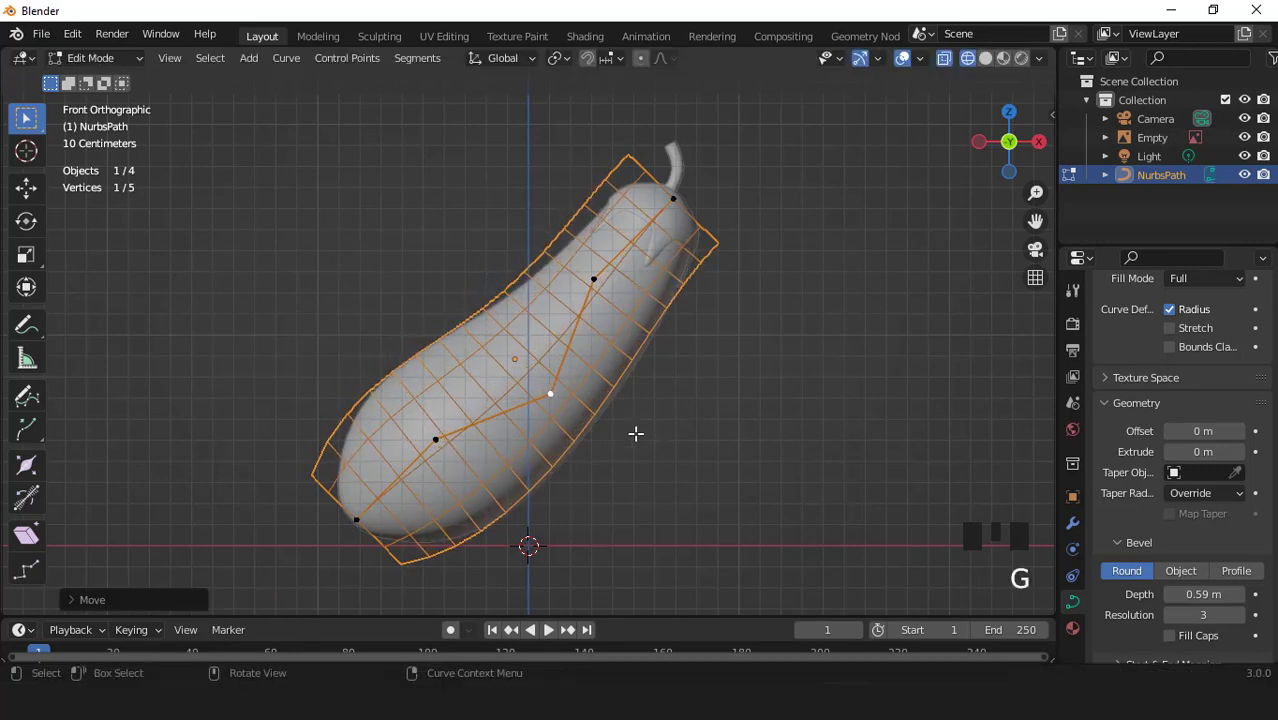
left_click(451, 430)
key("g")
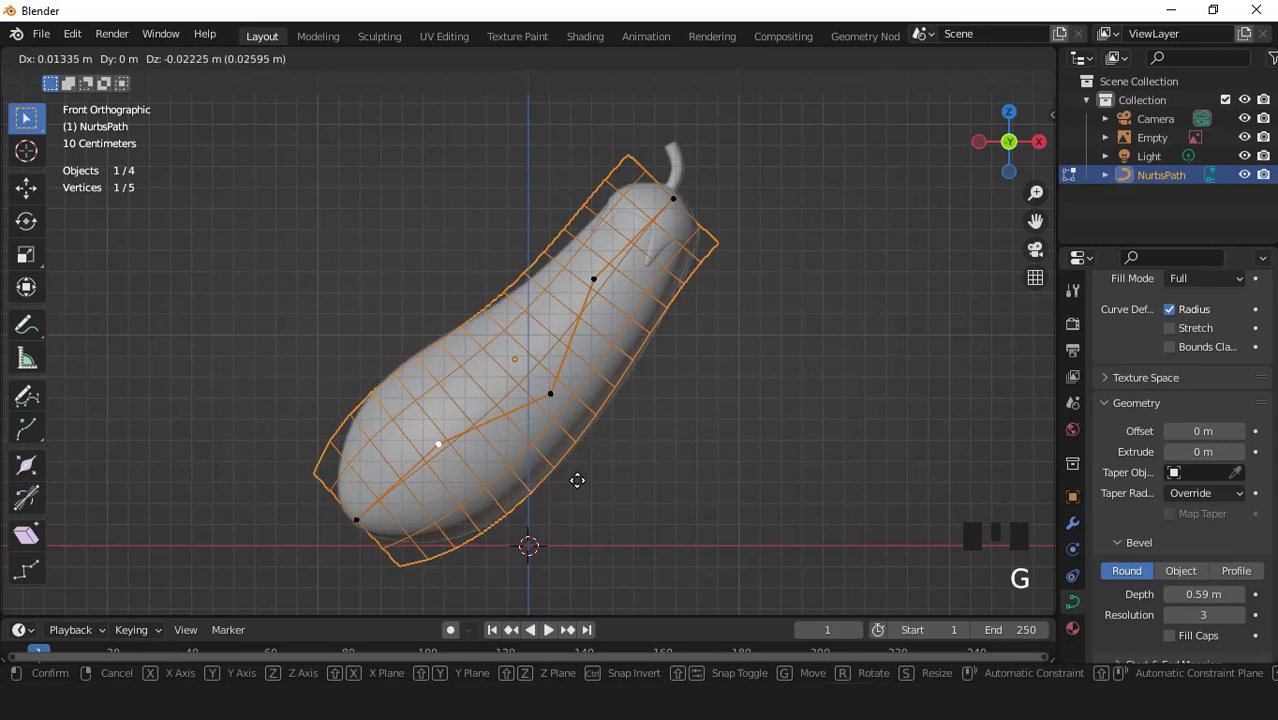
left_click(577, 480)
Step: Shrink the curve radius at the lowest control point to about 0.58 and fine-tune it to fit the eggplant's base
left_click(356, 519)
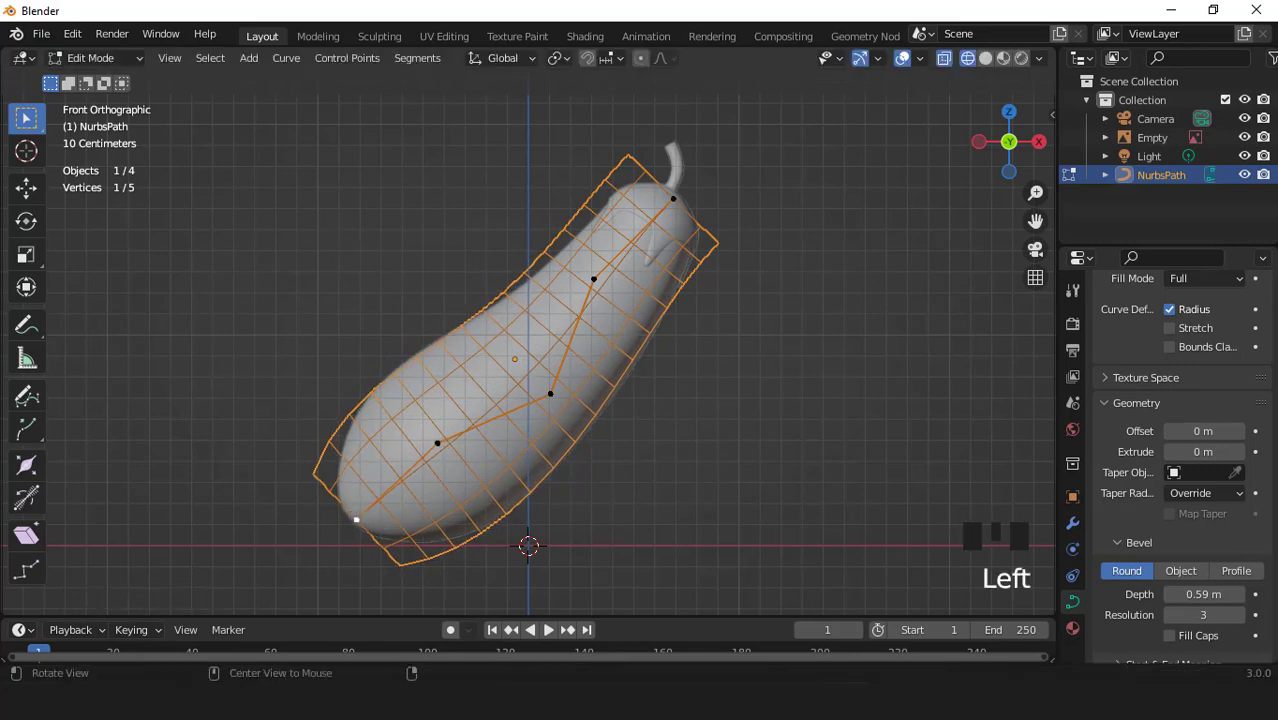
key("alt+s")
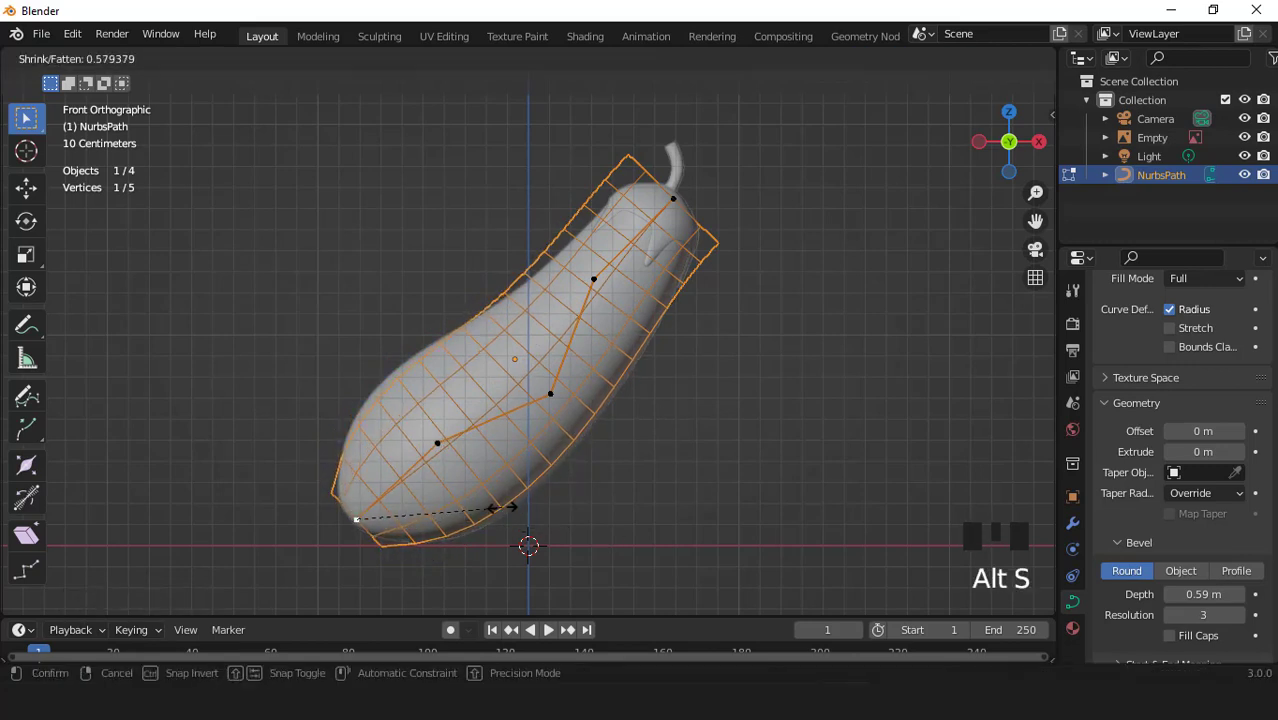
left_click(505, 507)
scroll(484, 436, "up", 1)
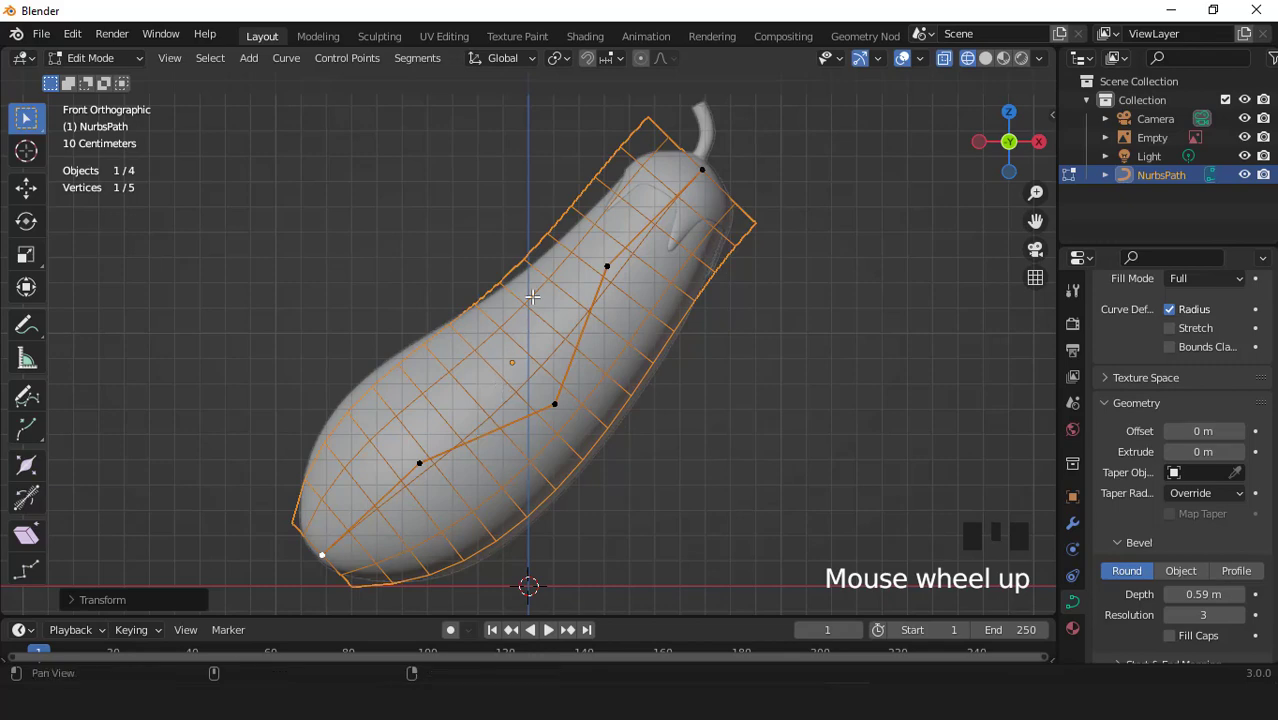
middle_click_drag(484, 436, 605, 373, "shift")
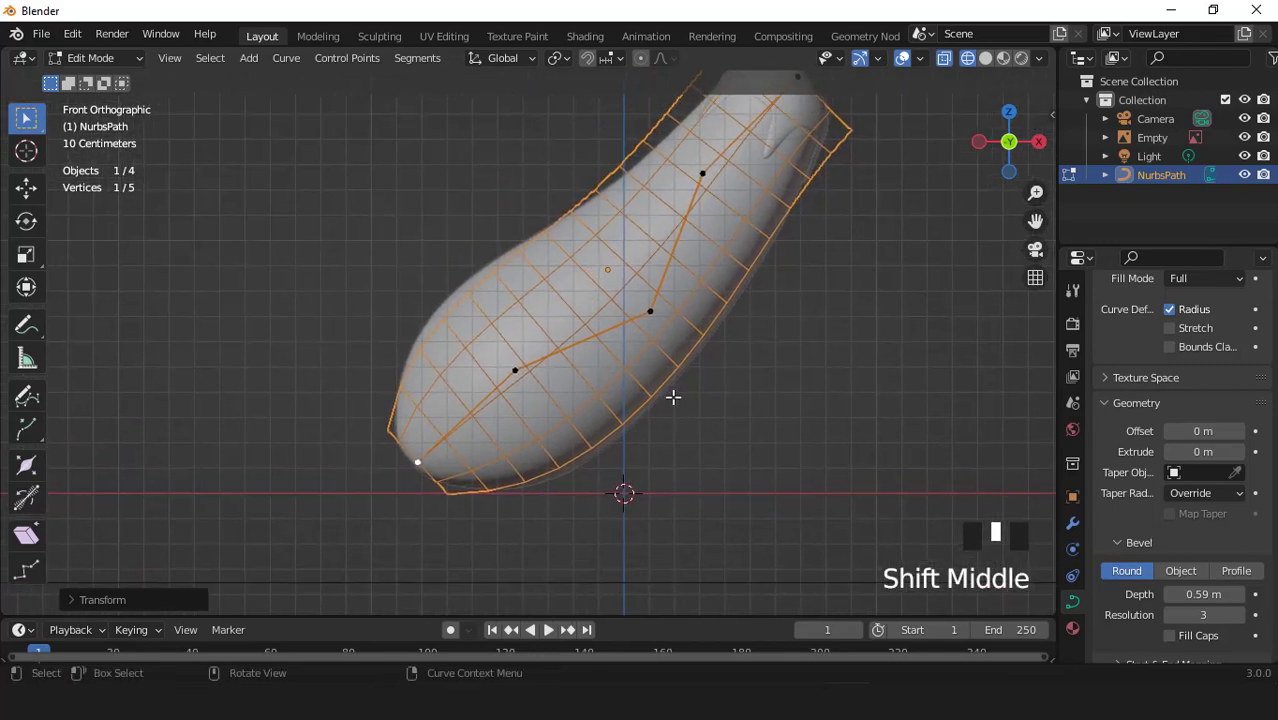
key("alt+s")
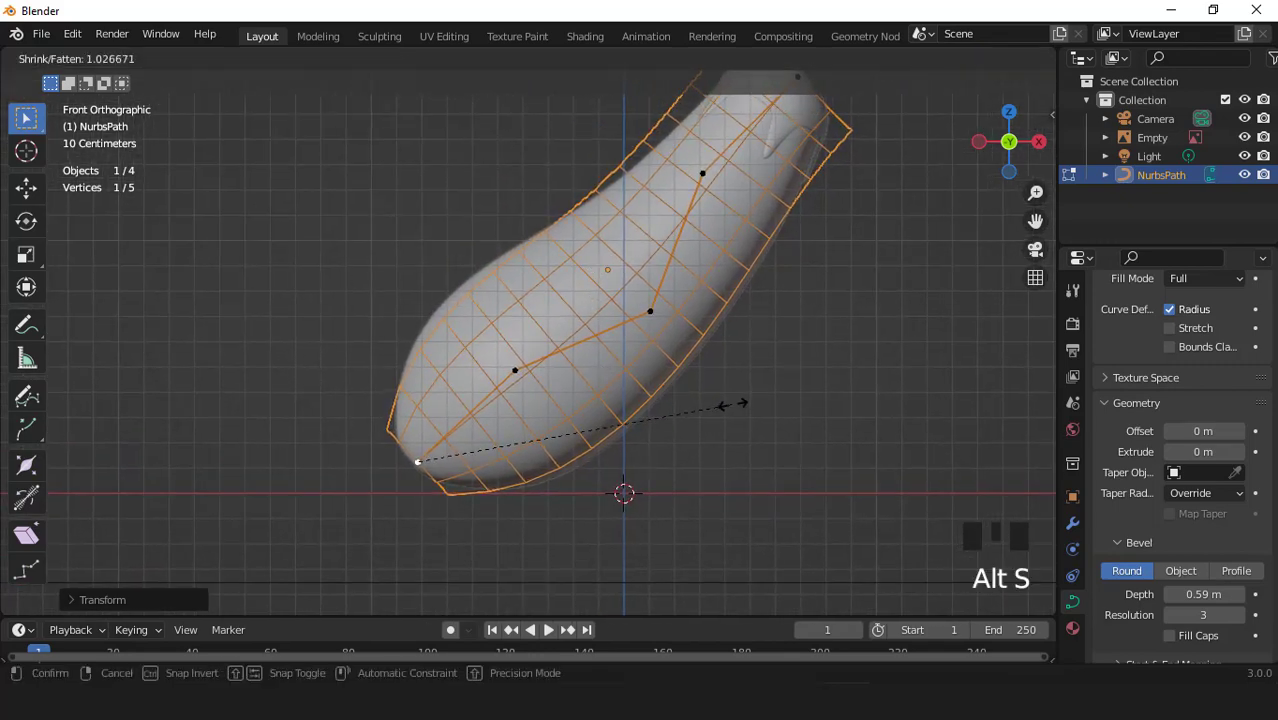
left_click(737, 404)
Step: Nudge the control point second from the eggplant's lower end and fatten its radius by a factor of about 1.1
left_click(517, 370)
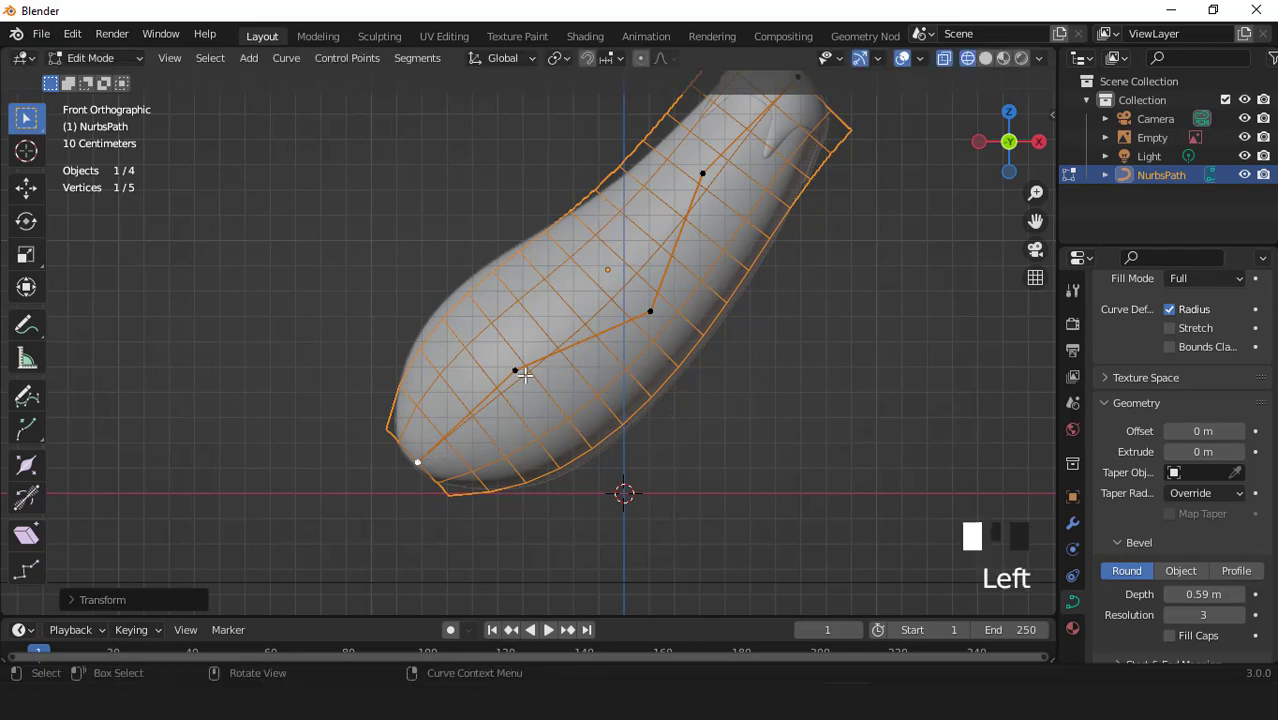
key("g")
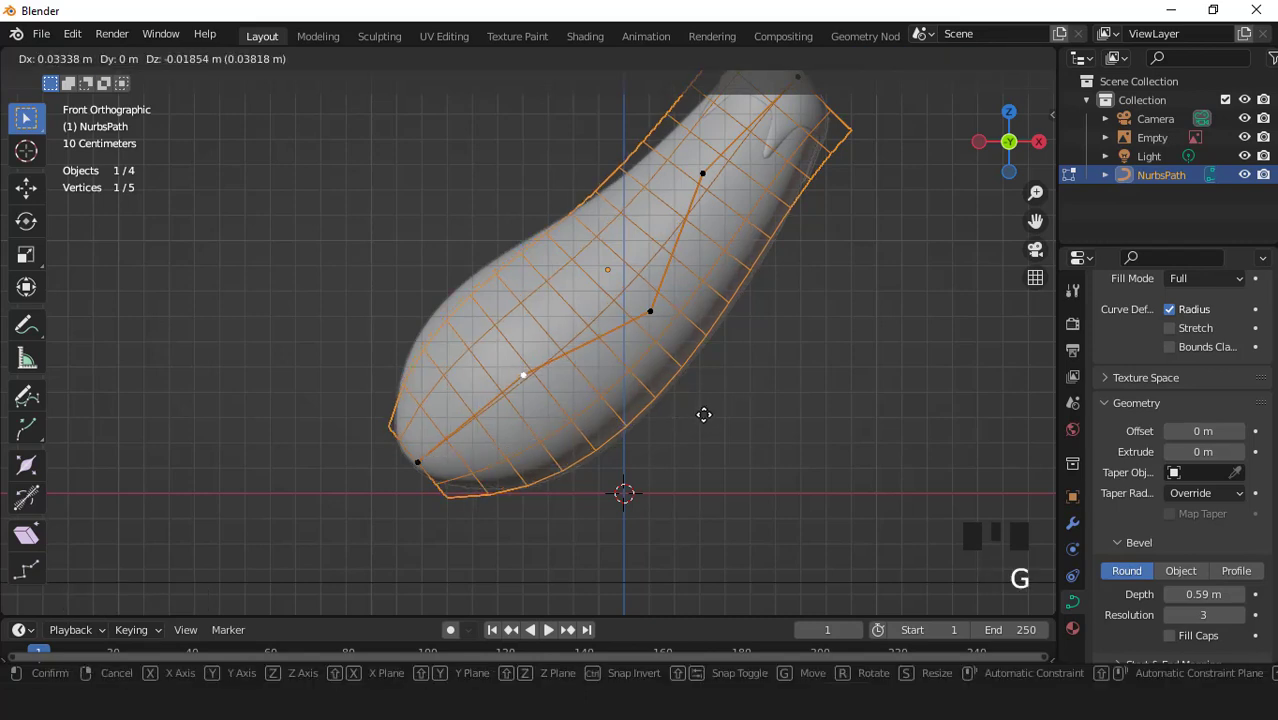
left_click(699, 409)
key("alt+s")
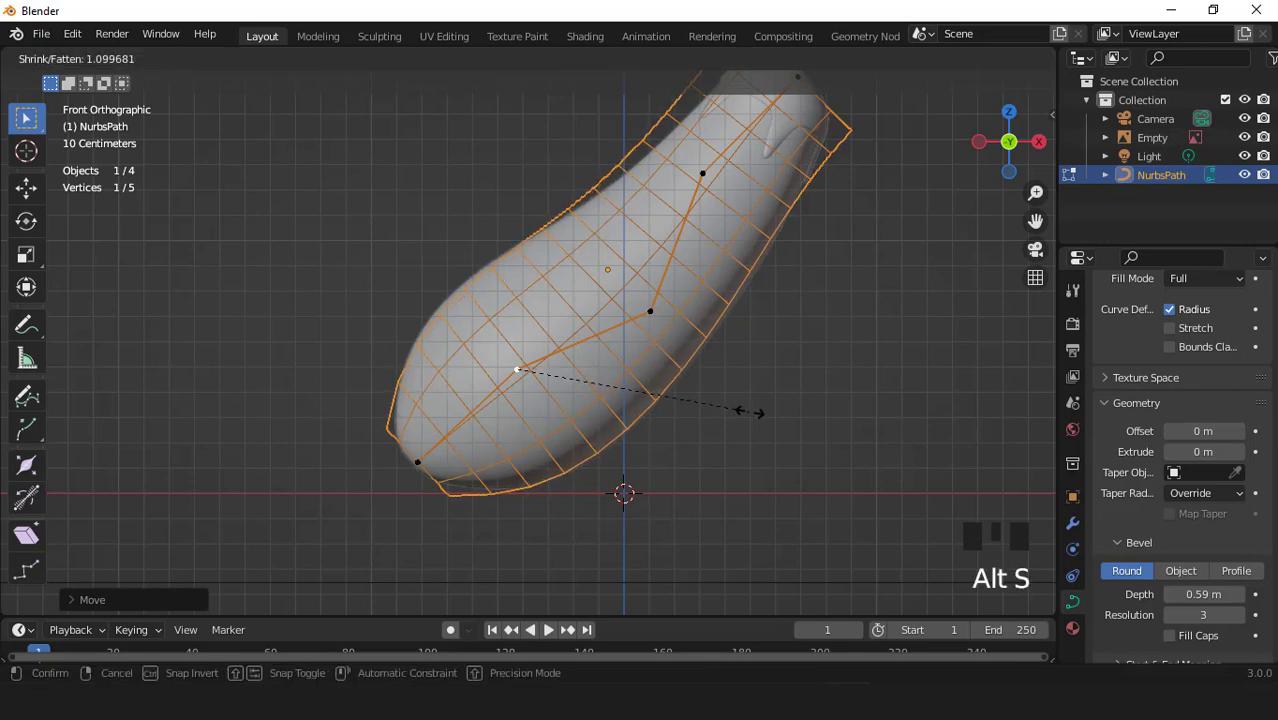
left_click(745, 404)
Step: Move the middle control point slightly toward the eggplant's lower right edge and adjust its radius to match the outline
left_click(664, 322)
scroll(749, 349, "down", 1)
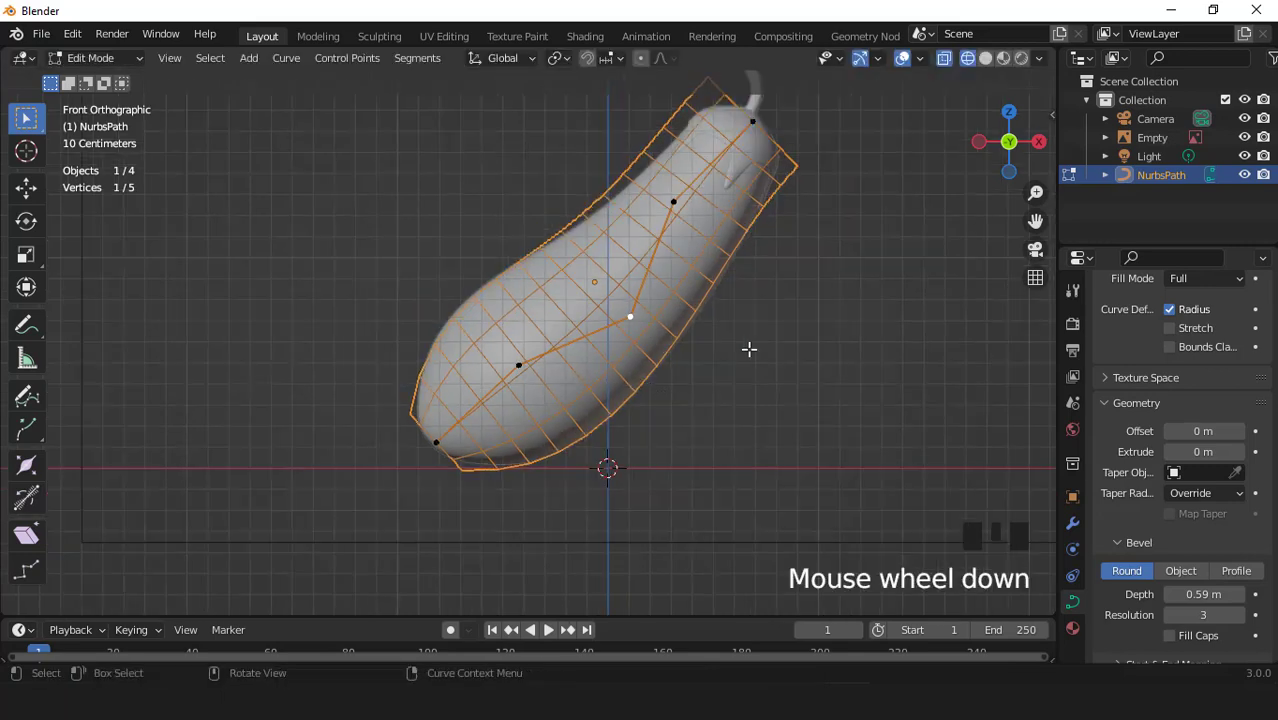
key("g")
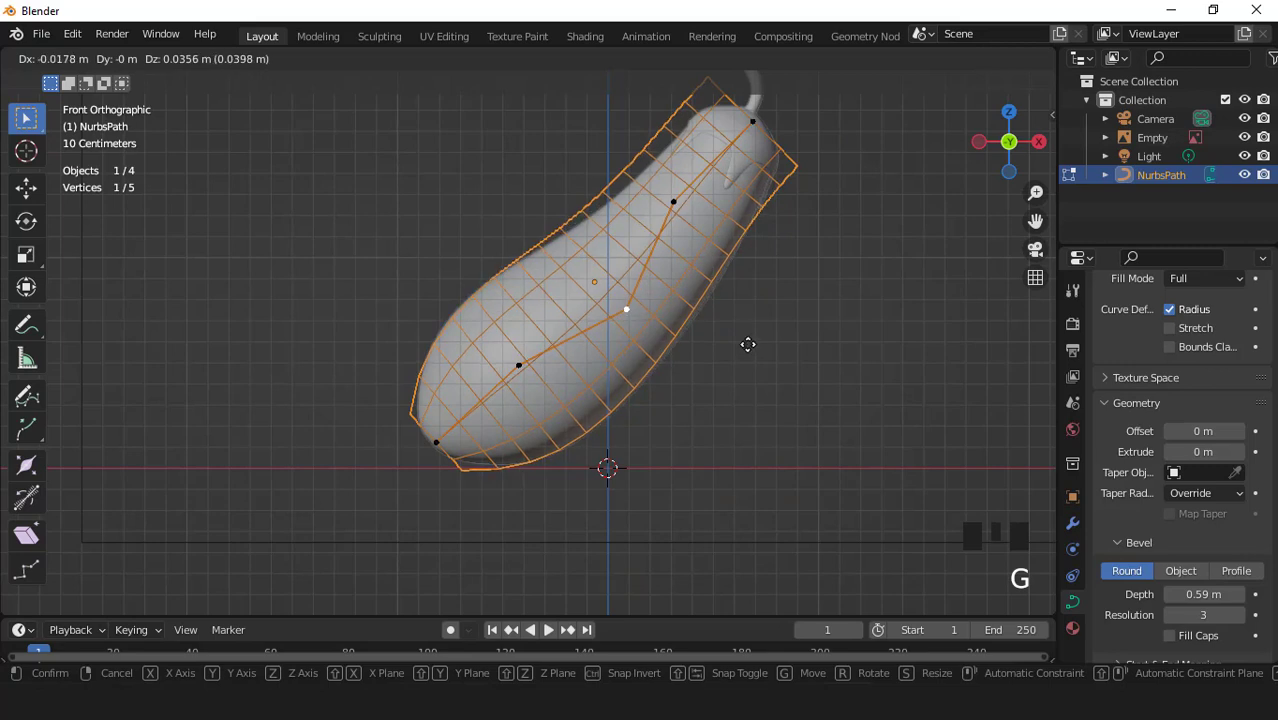
left_click(760, 358)
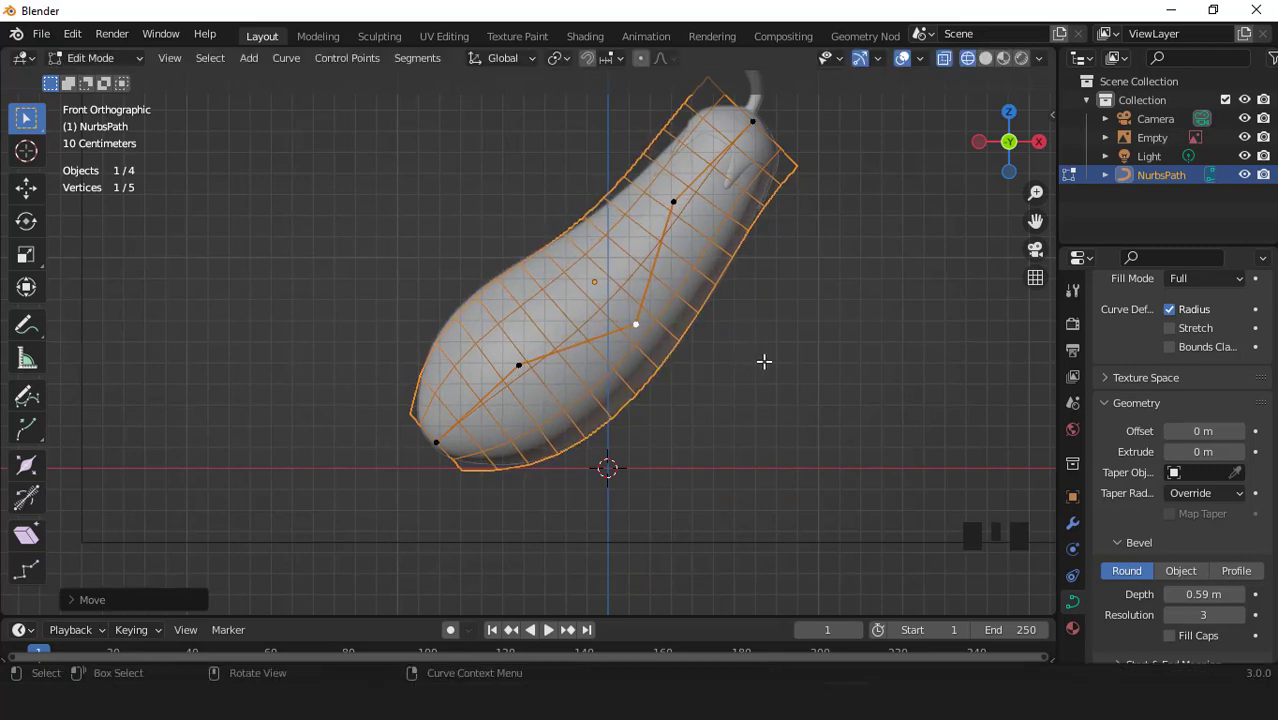
key("alt+s")
left_click(764, 360)
Step: Shrink the radius at the control point second from the stem and move it about 0.036 m in X and -0.04 m in Z
left_click(679, 204)
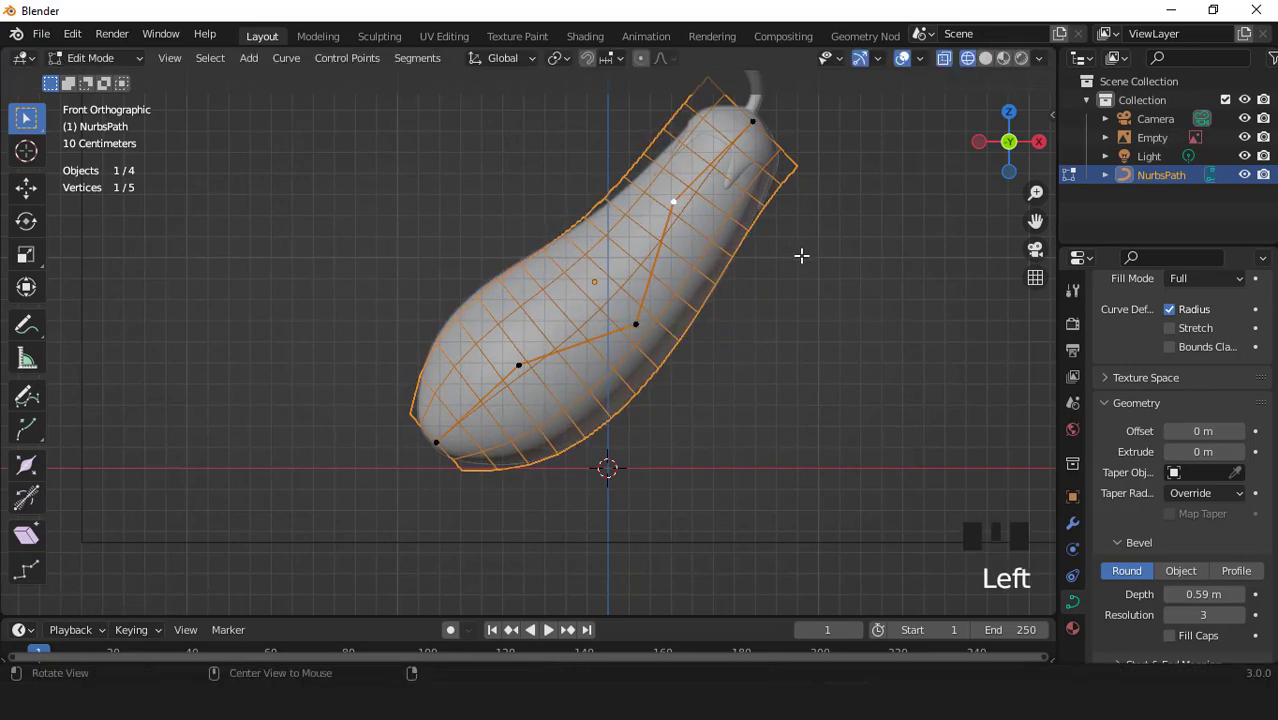
key("alt+s")
left_click(765, 240)
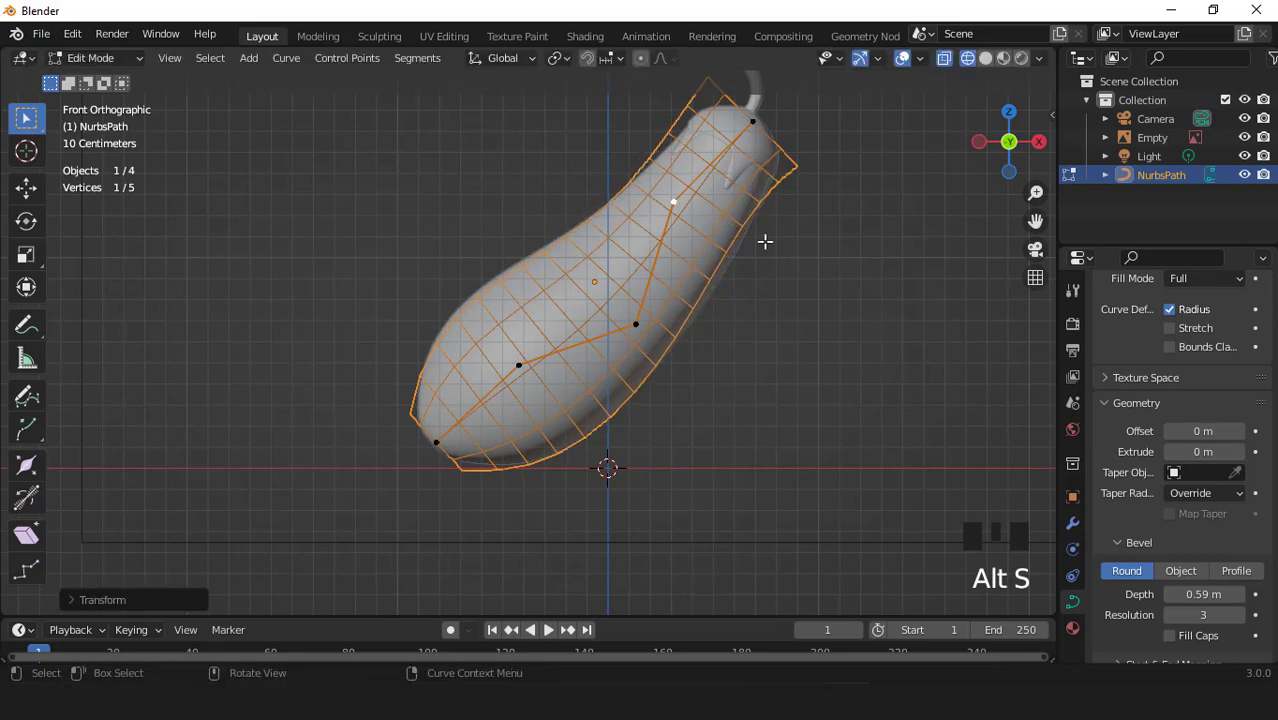
key("g")
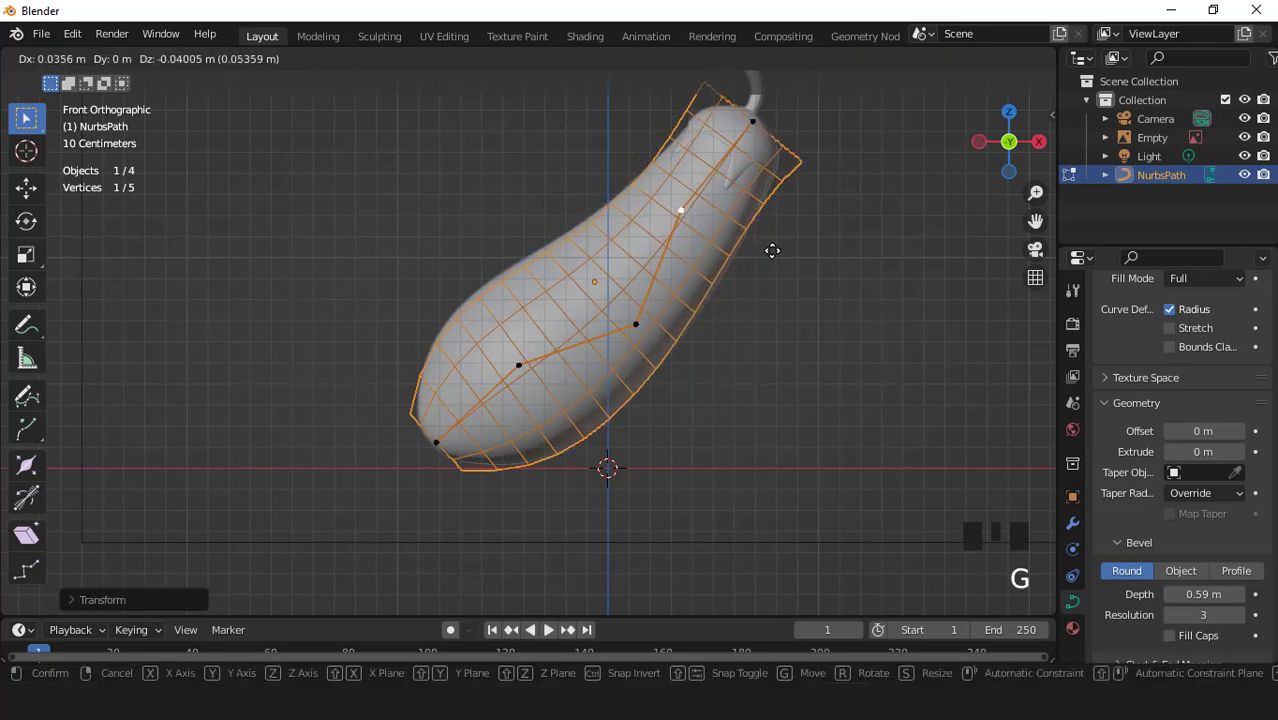
left_click(771, 251)
Step: Fine-tune the radius of the middle control point and nudge the point slightly up and to the left
left_click(648, 319)
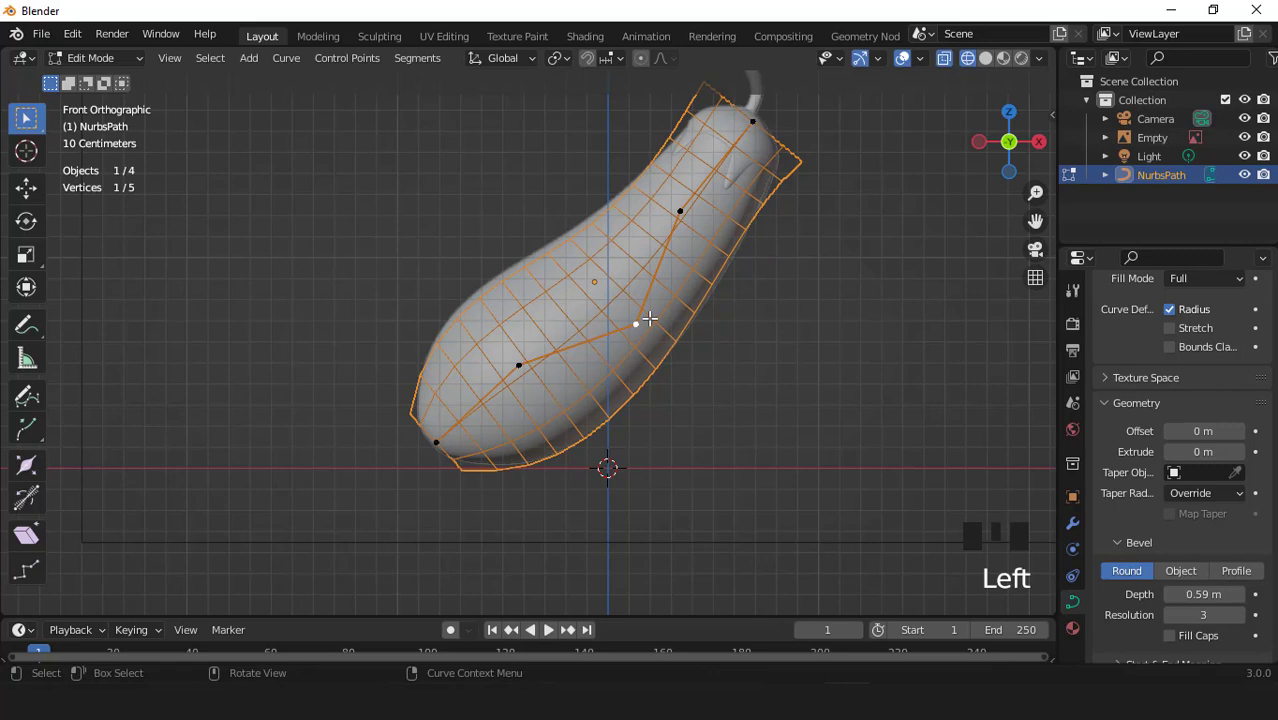
key("alt+s")
left_click(778, 338)
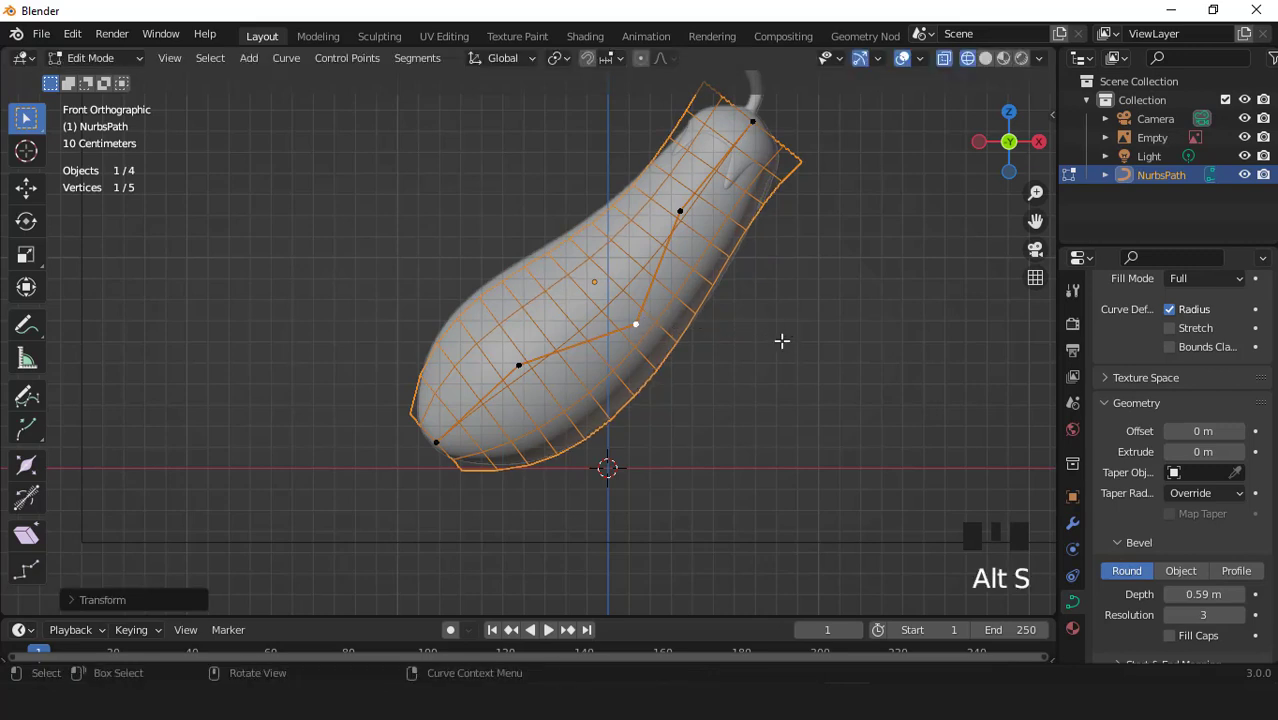
key("g")
left_click(772, 334)
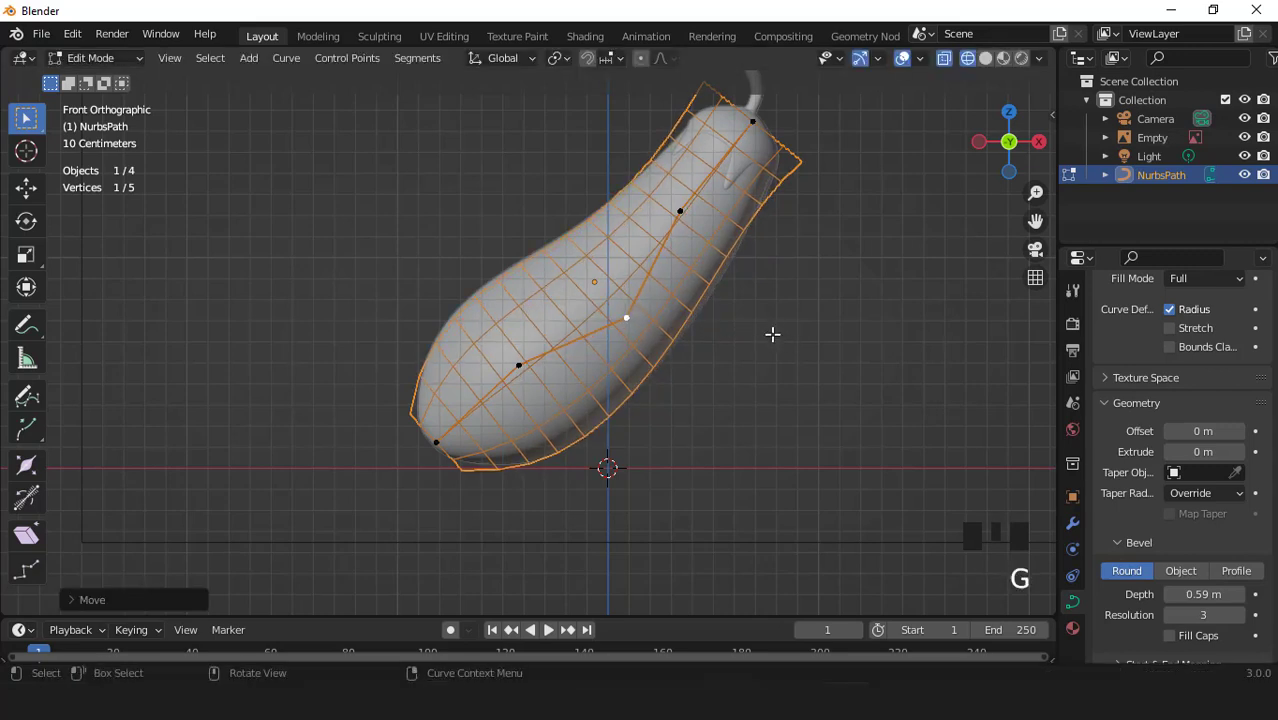
Step: Shrink the curve radius at the topmost control point to fit the eggplant's stem end
left_click(752, 132)
scroll(837, 217, "down", 1)
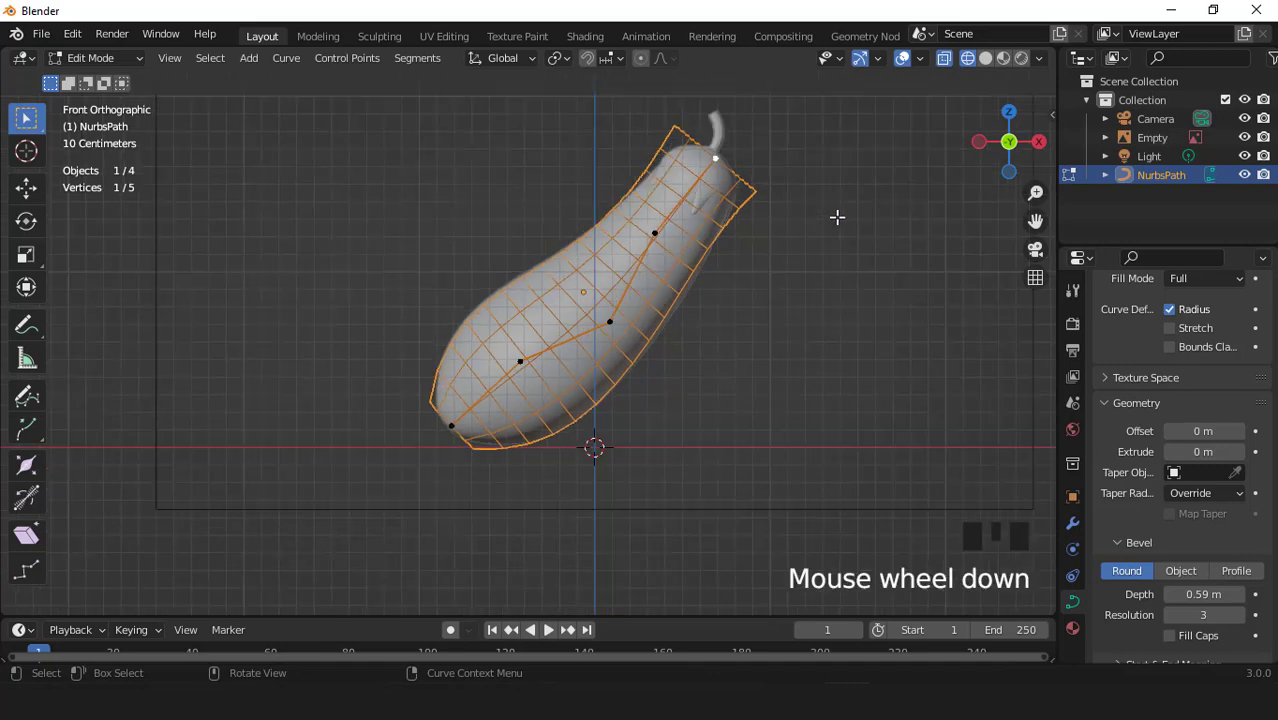
middle_click_drag(837, 217, 720, 320, "shift")
scroll(720, 310, "up", 1)
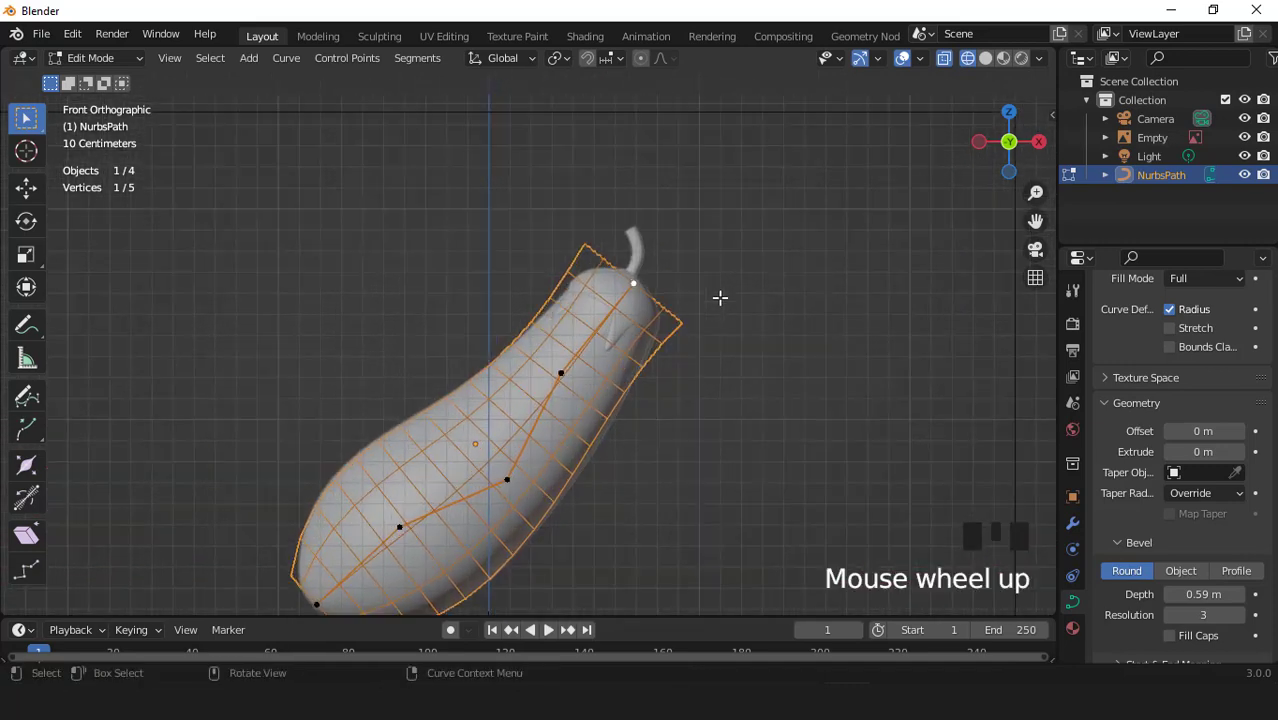
key("alt+s")
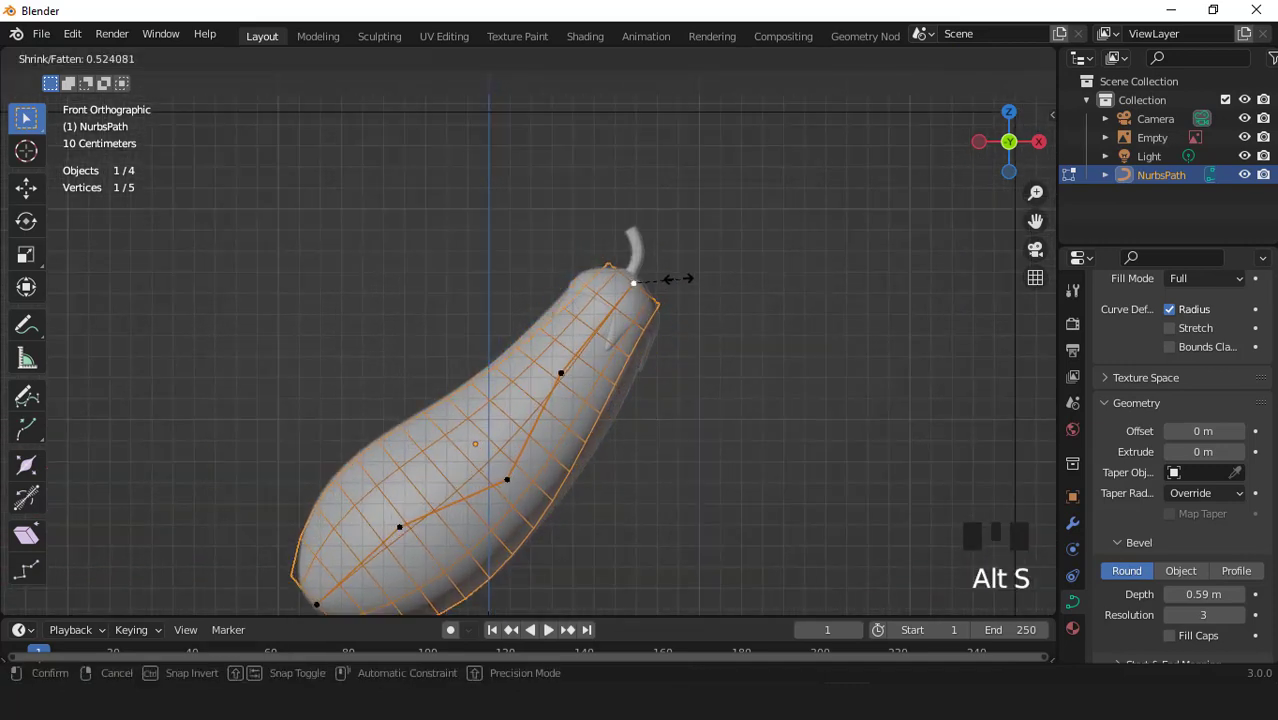
left_click(694, 284)
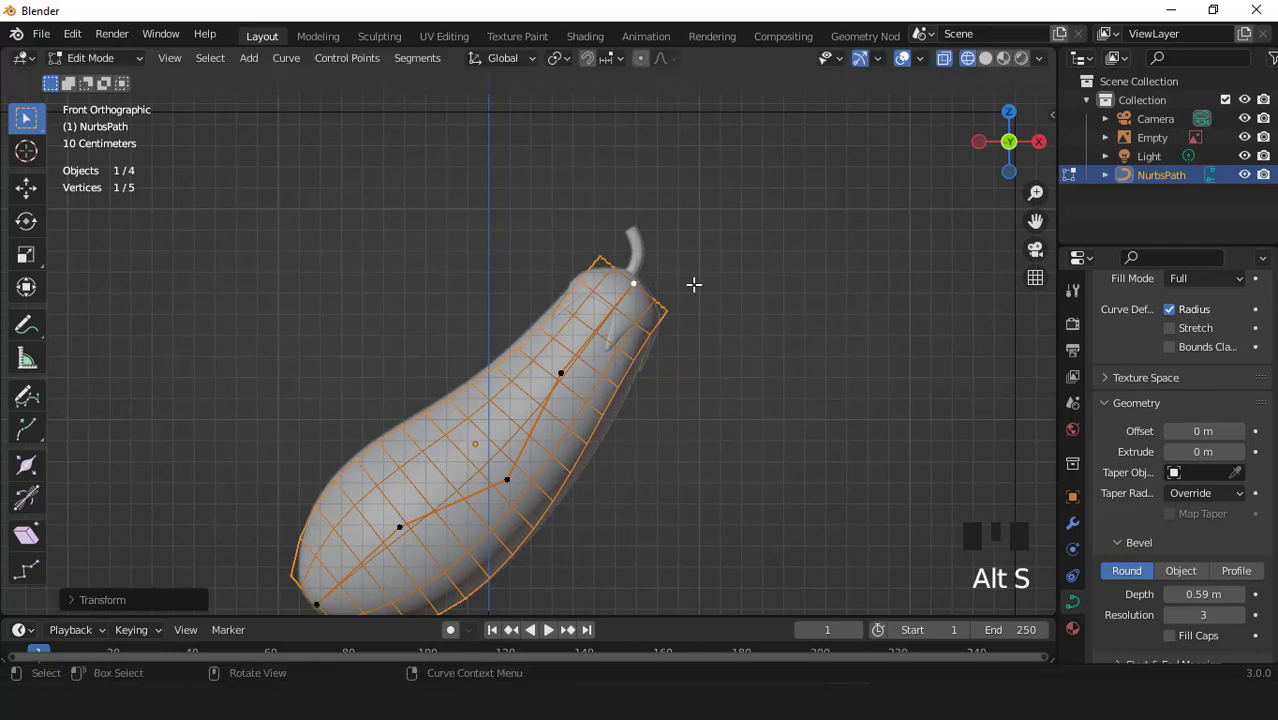
Step: Nudge the control point just below the stem end slightly right and fatten its radius to follow the outline
left_click(562, 372)
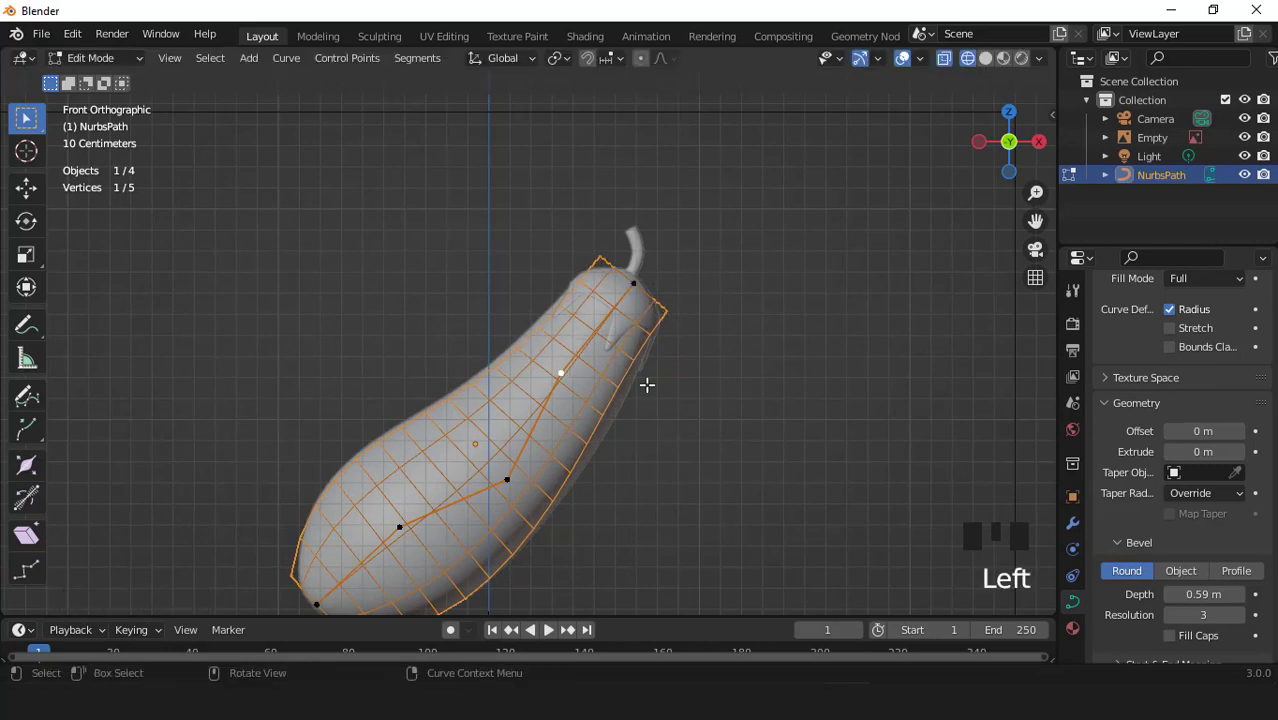
key("g")
left_click(709, 395)
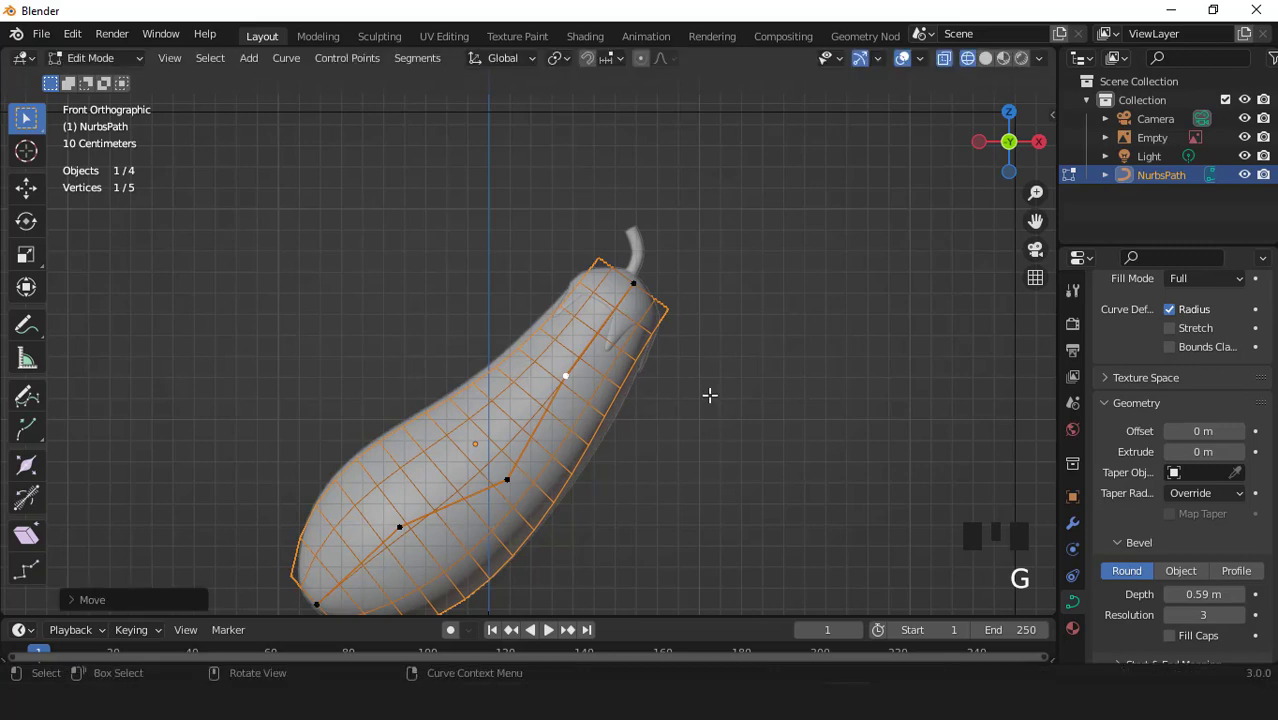
key("alt+s")
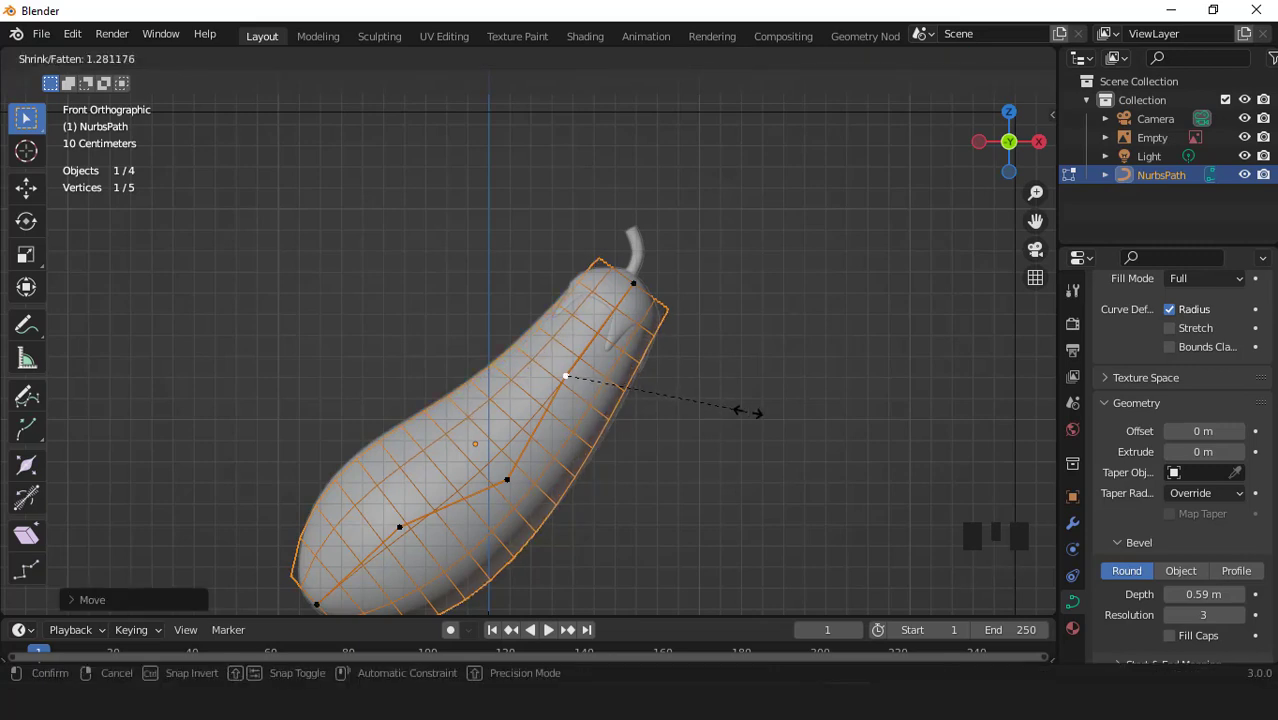
left_click(675, 385)
Step: Shrink the radius at the lowest control point by a factor of about 0.74 to tighten the eggplant's base
scroll(675, 386, "down", 2)
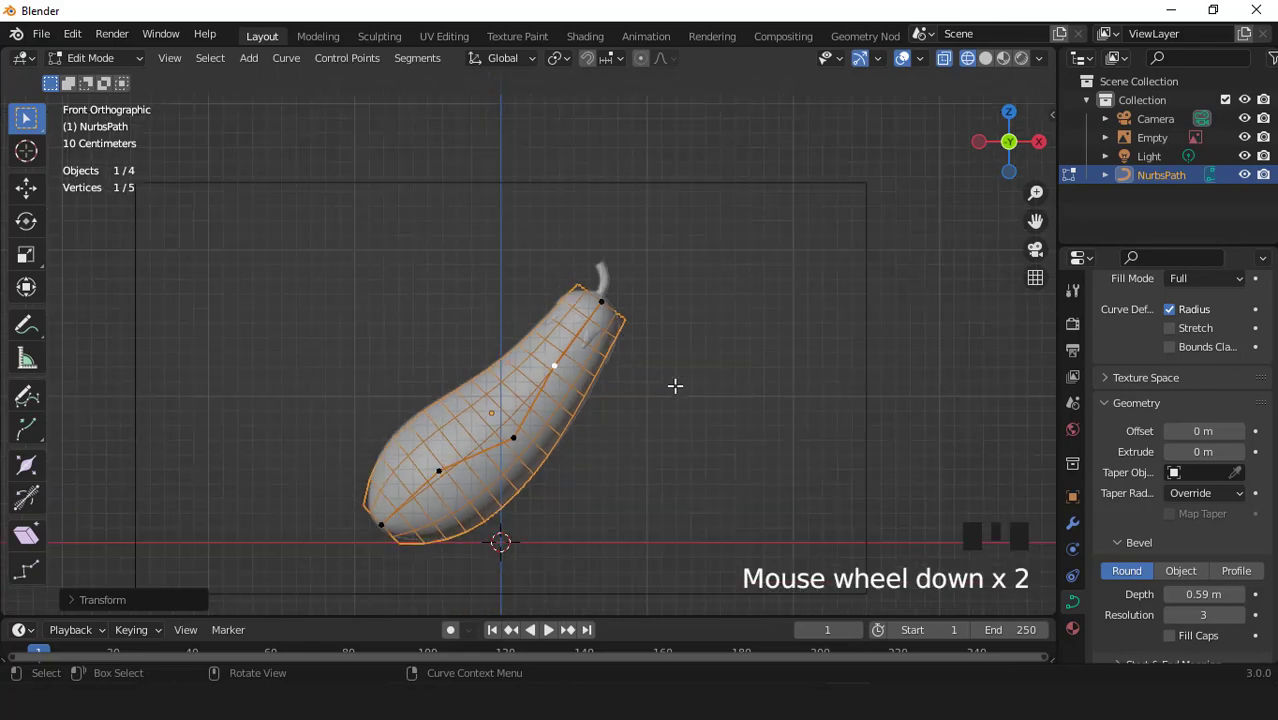
left_click(384, 511)
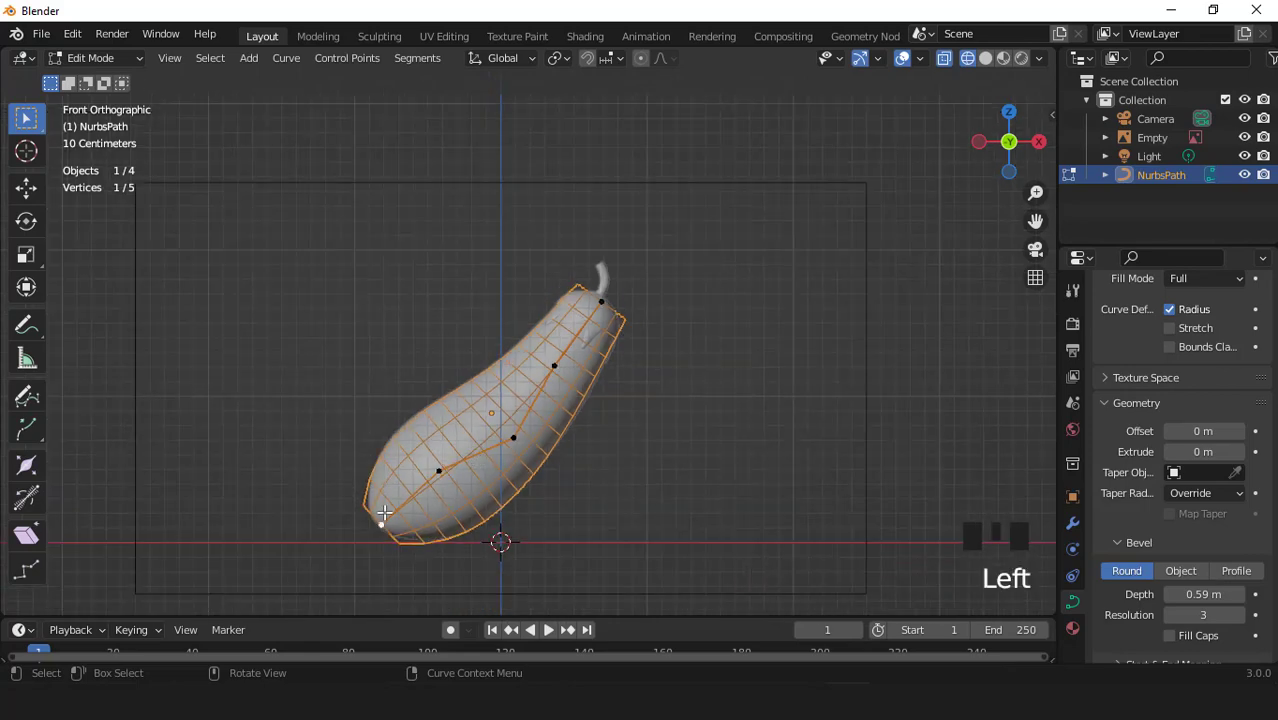
key("KP_Decimal")
scroll(594, 451, "up", 5)
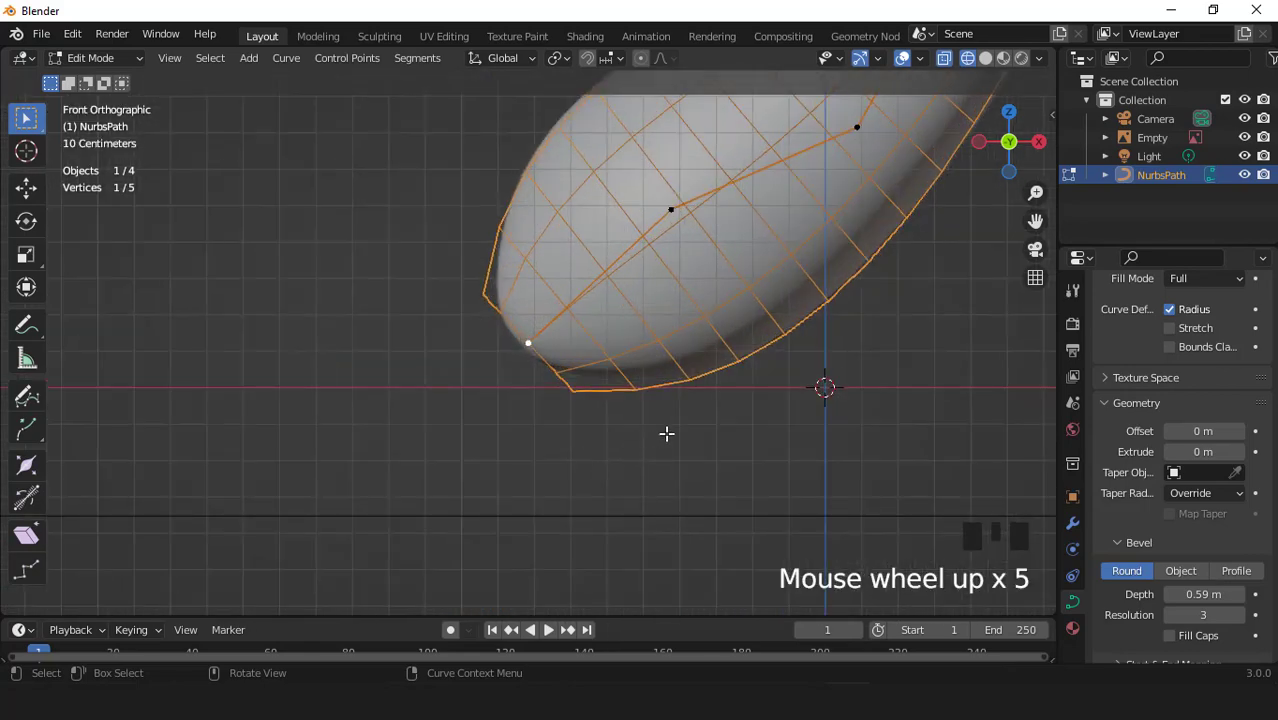
key("alt+s")
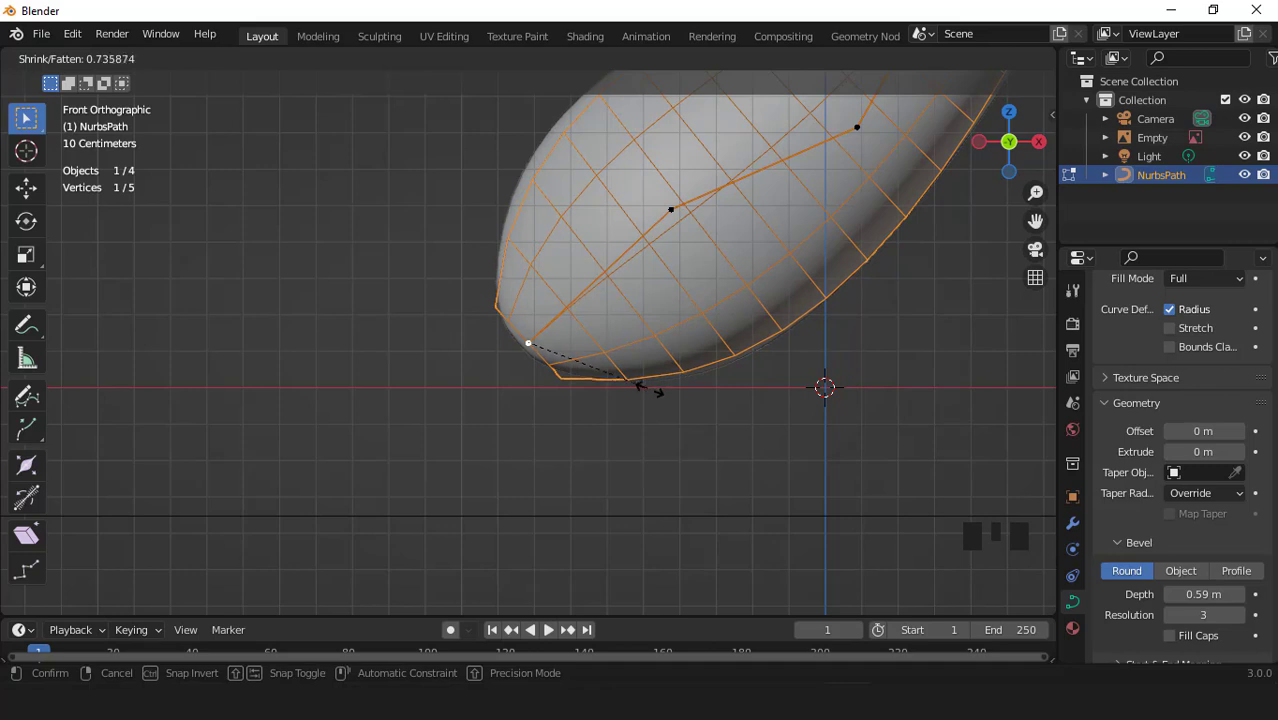
left_click(645, 388)
Step: Fatten the second-lowest control point by about 1.04 and move it about -0.009 m in X and 0.006 m in Z
scroll(655, 397, "down", 1)
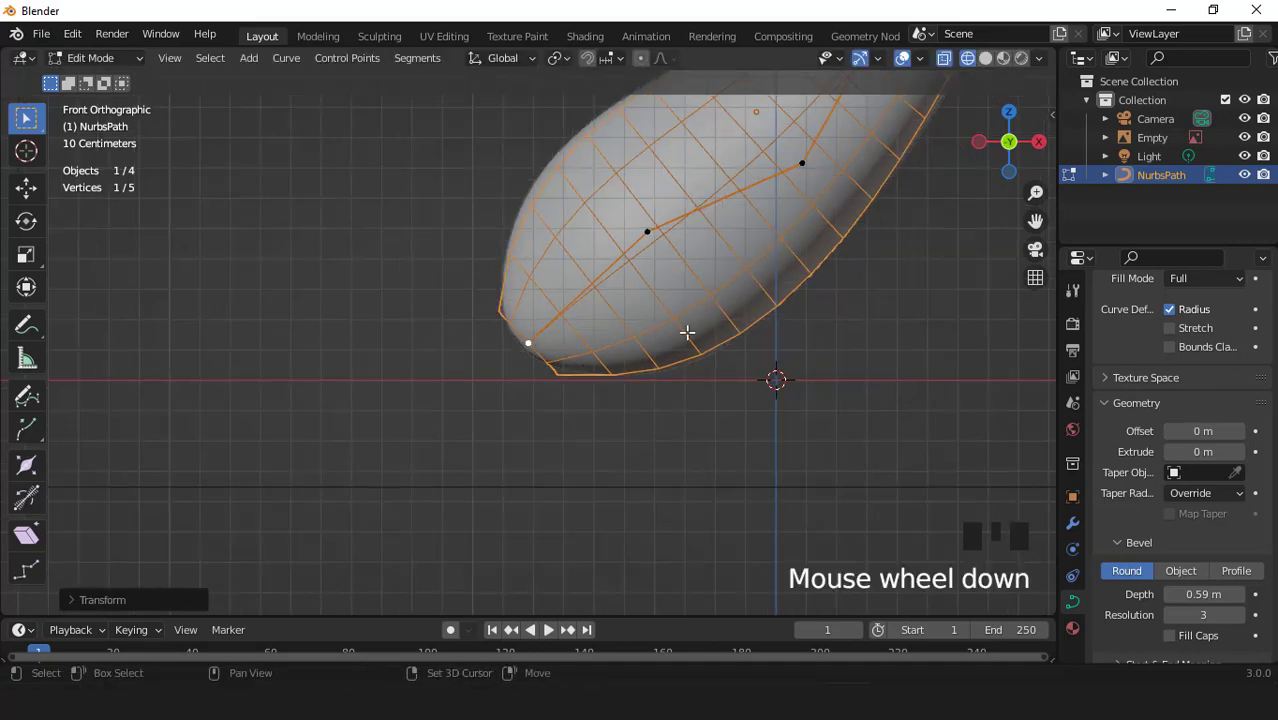
middle_click_drag(685, 334, 562, 345, "shift")
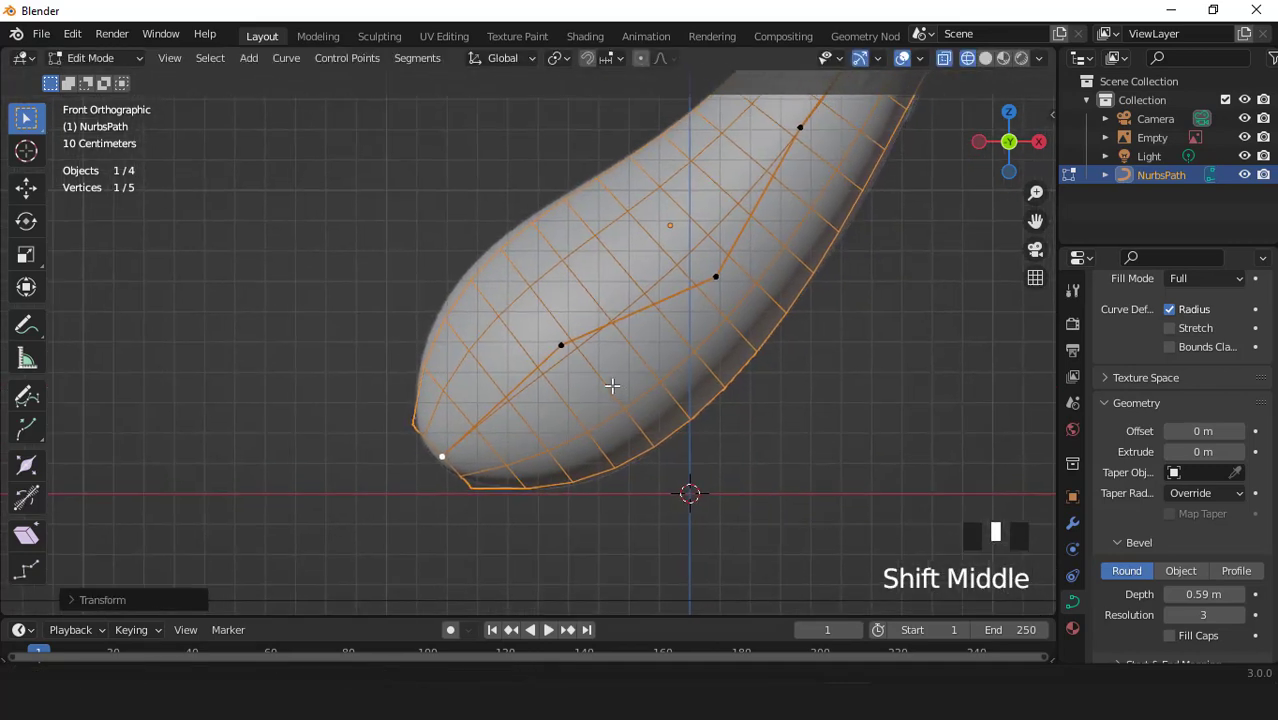
left_click(560, 345)
key("alt+s")
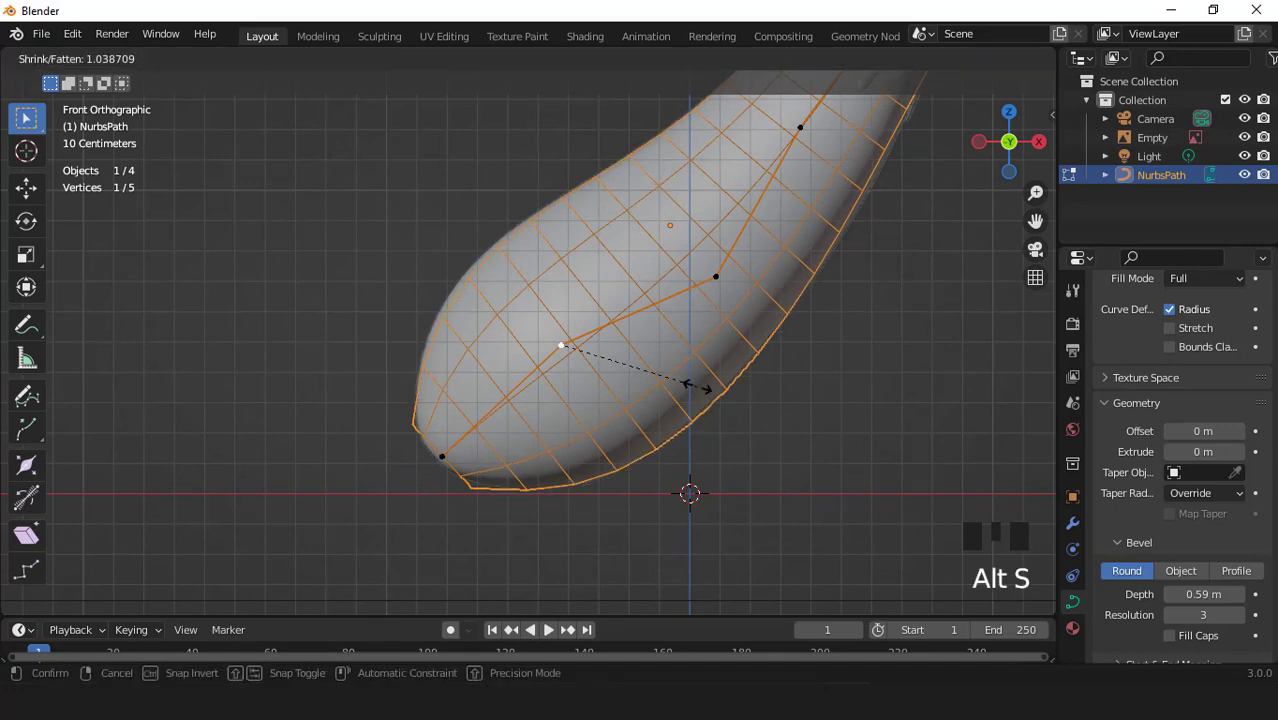
left_click(695, 386)
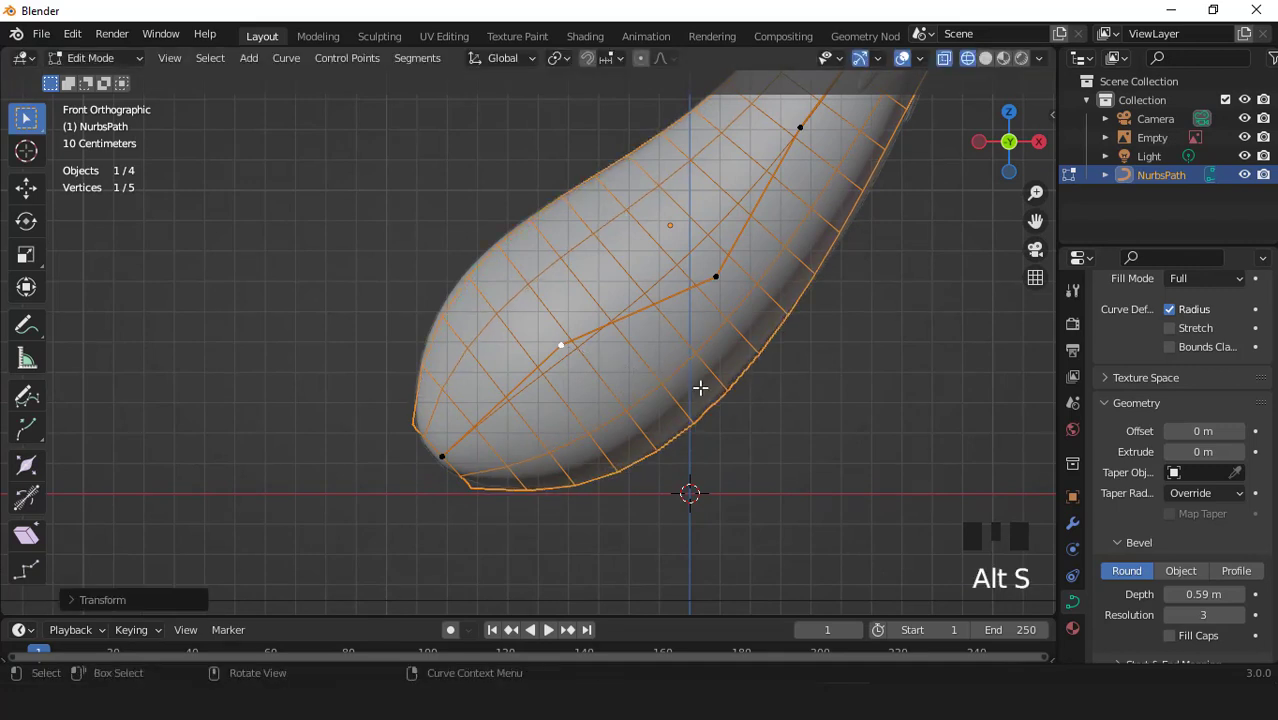
key("g")
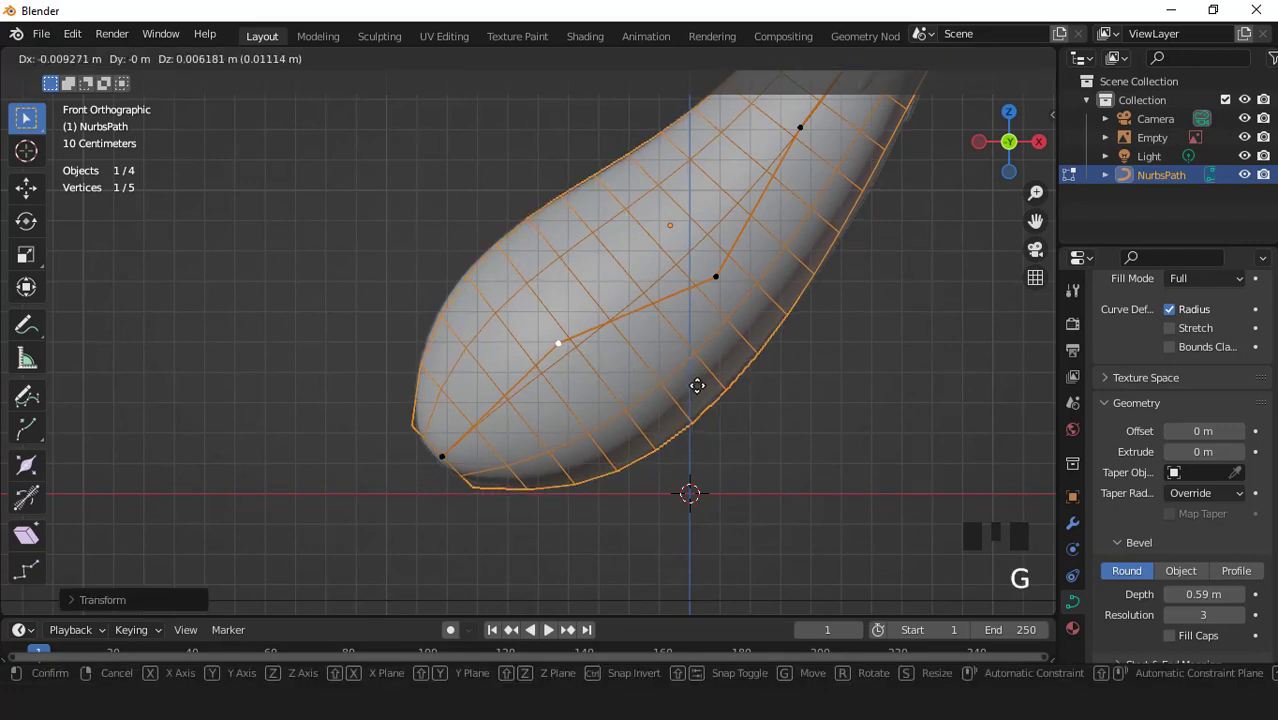
left_click(697, 386)
Step: Return to Object Mode and display the viewport in solid shading
scroll(613, 377, "down", 3)
key("Tab")
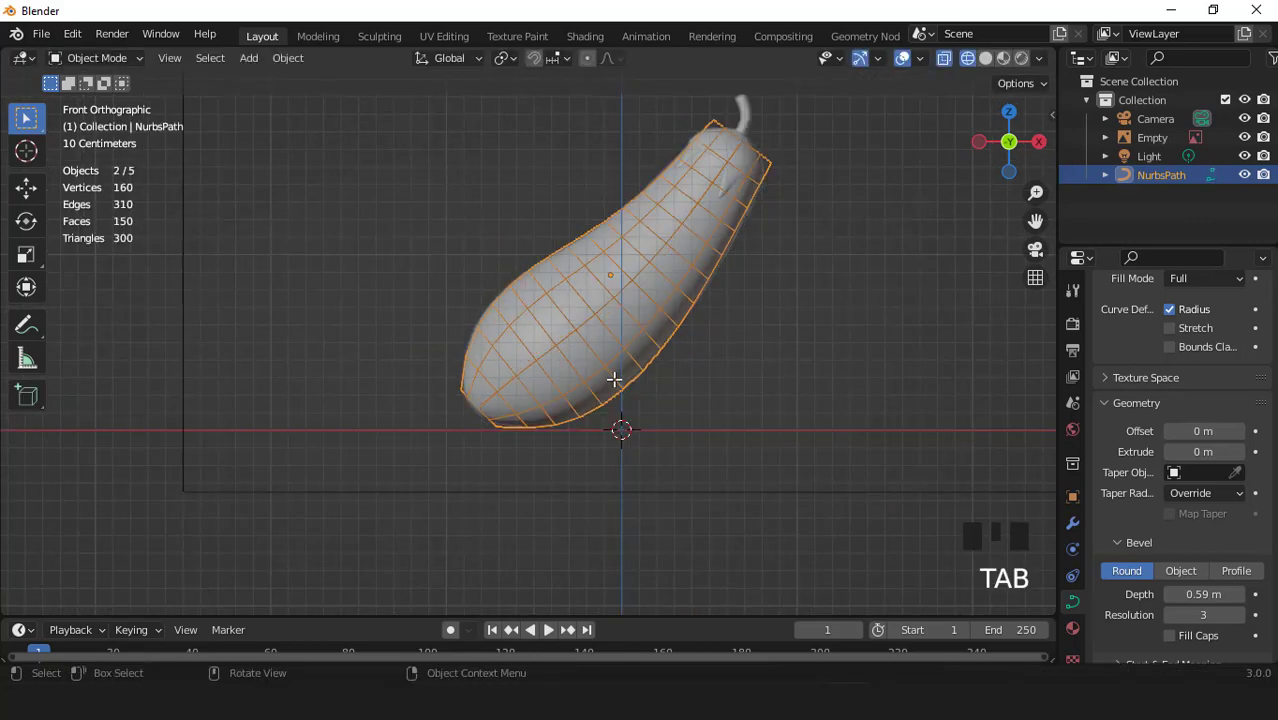
left_click(985, 58)
scroll(698, 279, "up", 1)
scroll(698, 280, "down", 2)
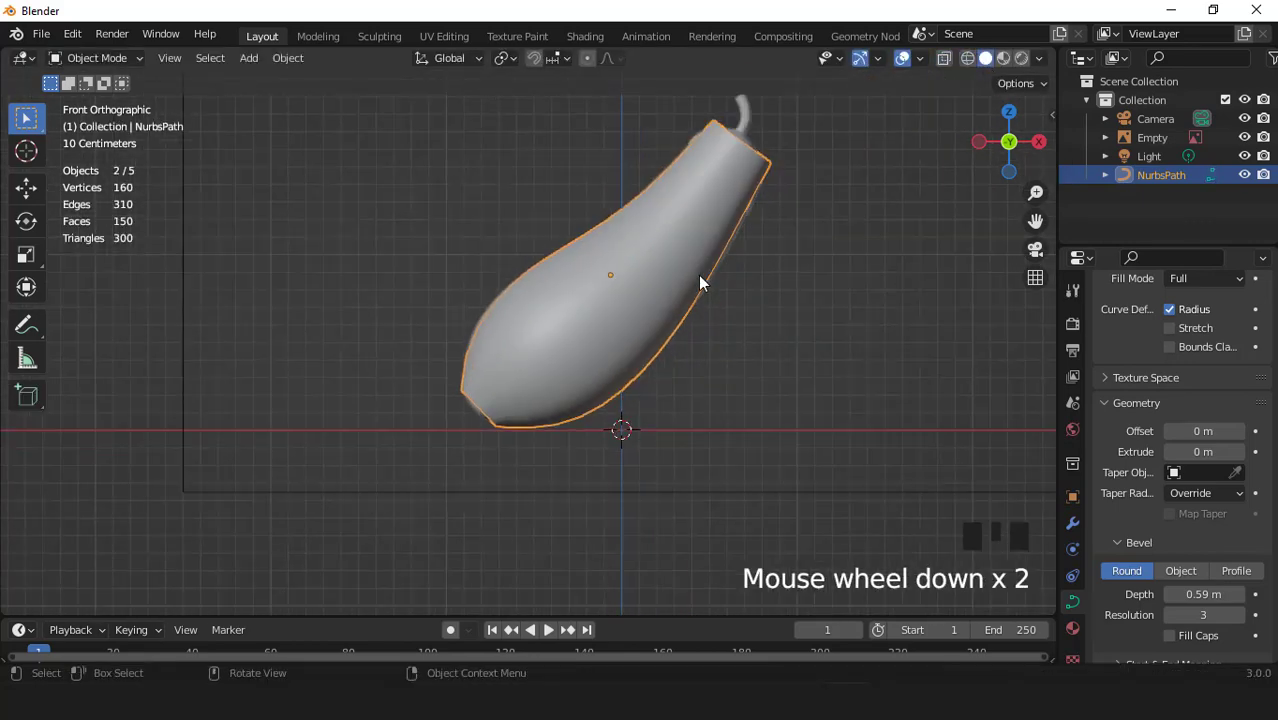
Step: Convert the eggplant's NURBS path to a mesh
right_click(606, 252)
mouse_move(547, 349)
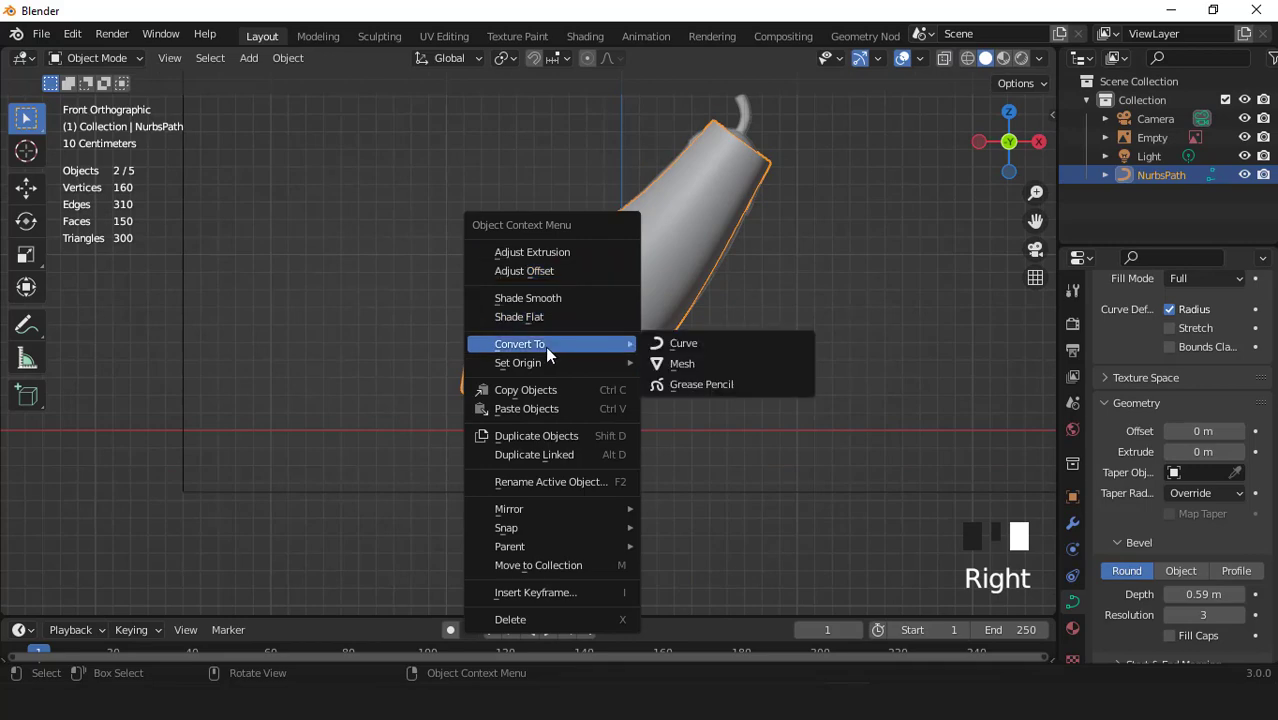
left_click(685, 365)
Step: Enter Edit Mode on the mesh and fill the open edge loop at the eggplant's lower end with a face
scroll(607, 365, "up", 1)
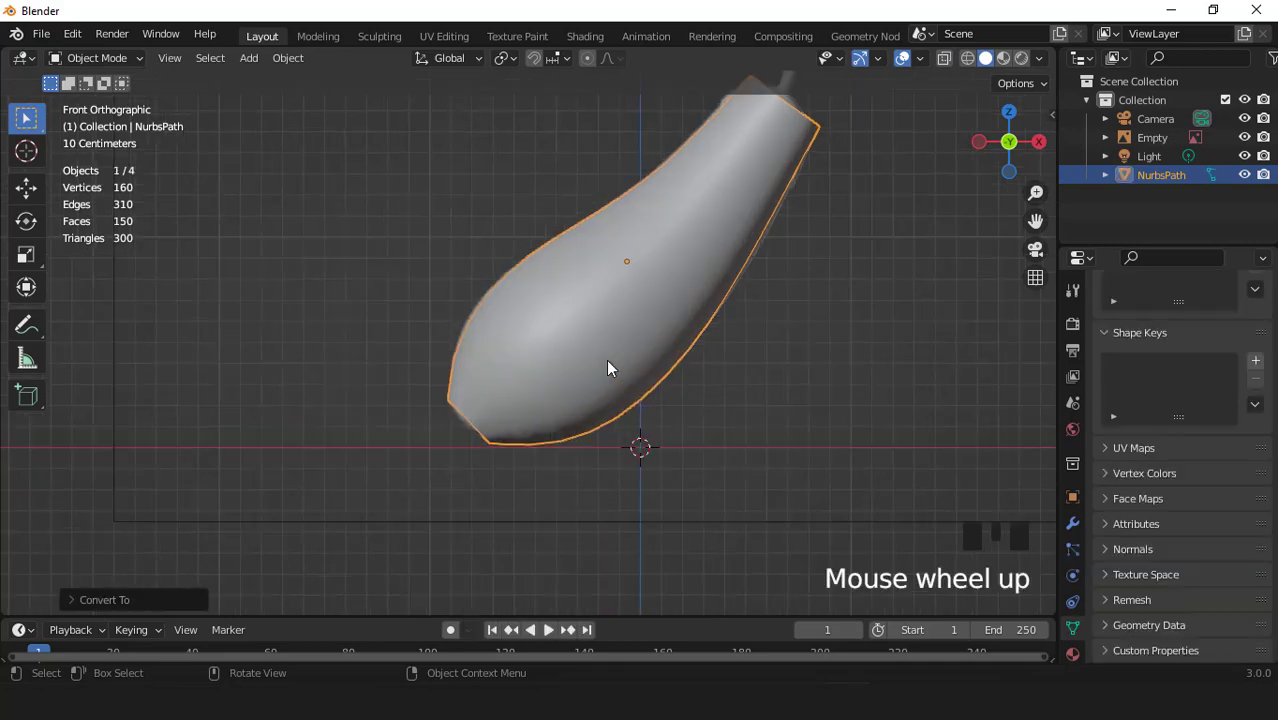
key("Tab")
scroll(607, 365, "up", 2)
middle_click_drag(607, 365, 622, 349)
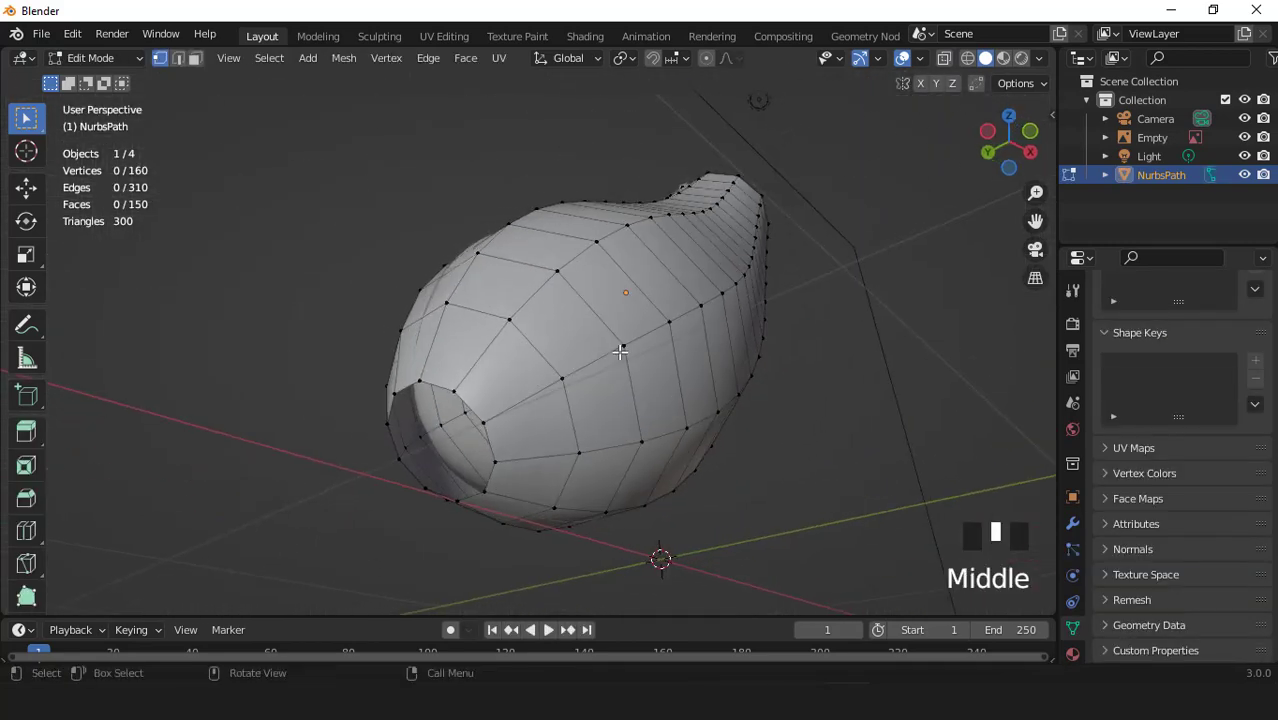
key("2")
left_click(471, 408, "alt")
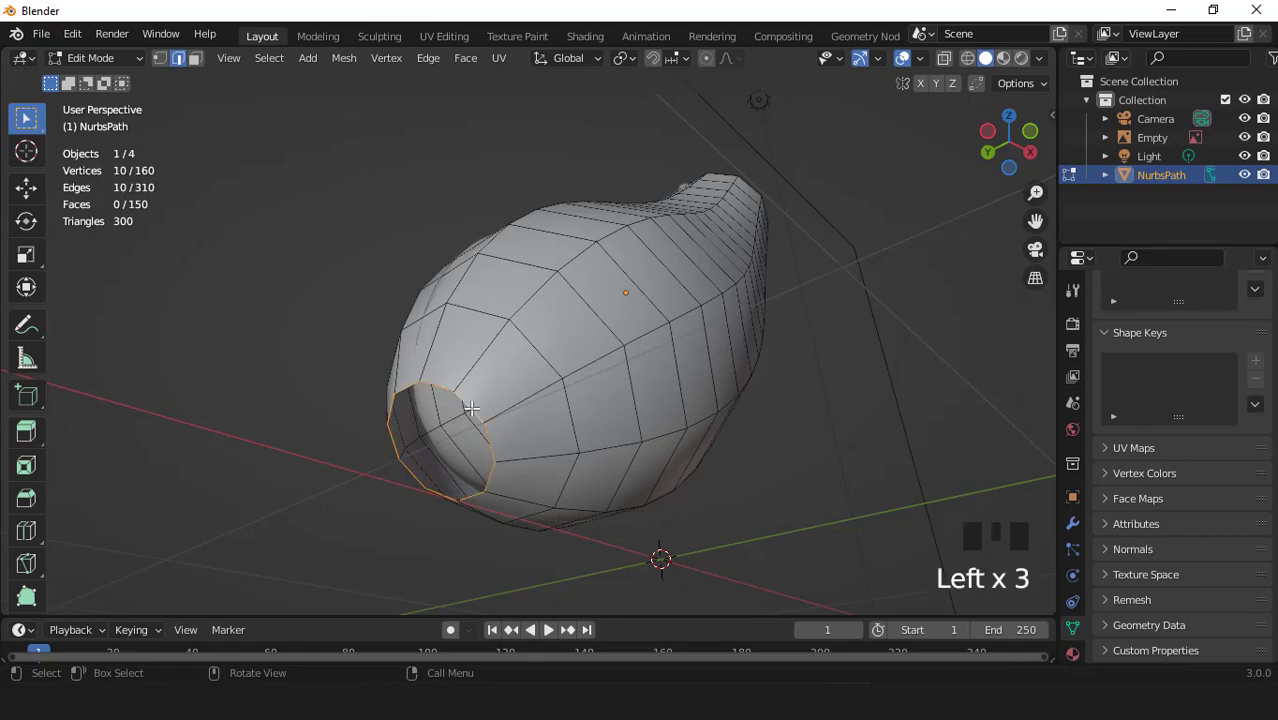
key("f")
Step: Select the new face at the eggplant's lower end, extrude it slightly outward and scale it down to taper the tip
key("3")
left_click(456, 420)
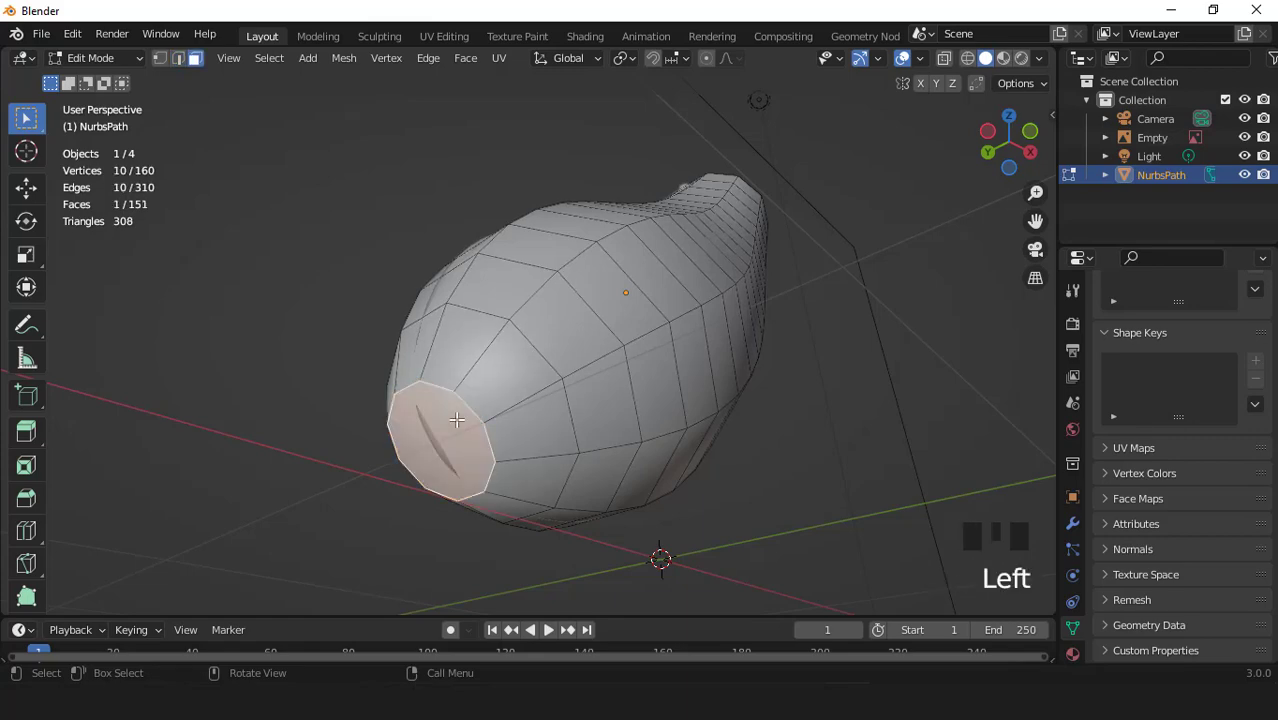
key("KP_1")
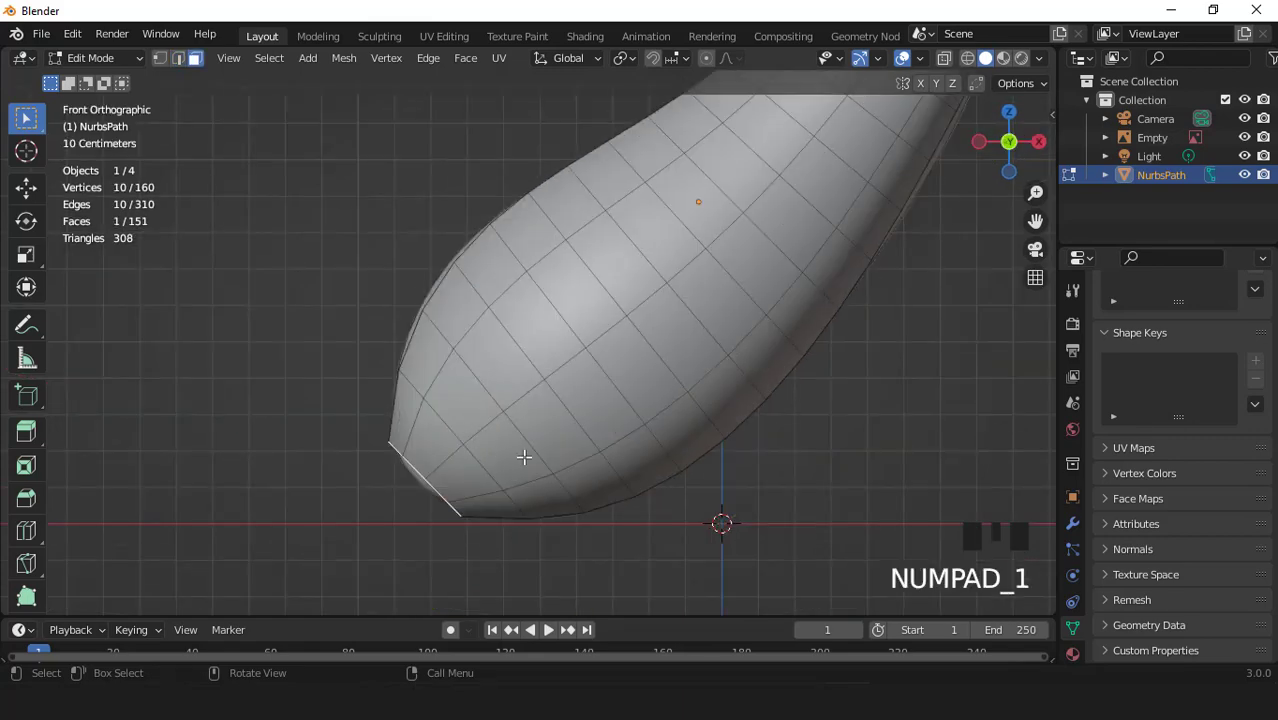
key("e")
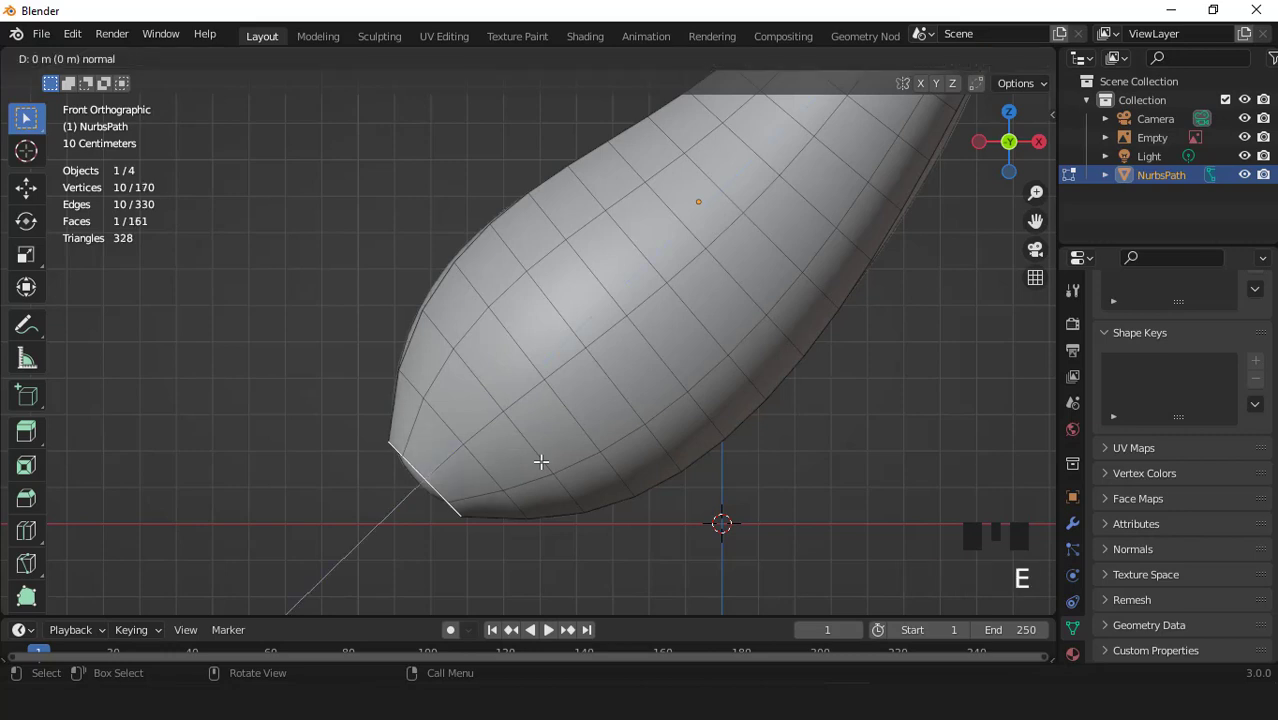
left_click(533, 469)
key("s")
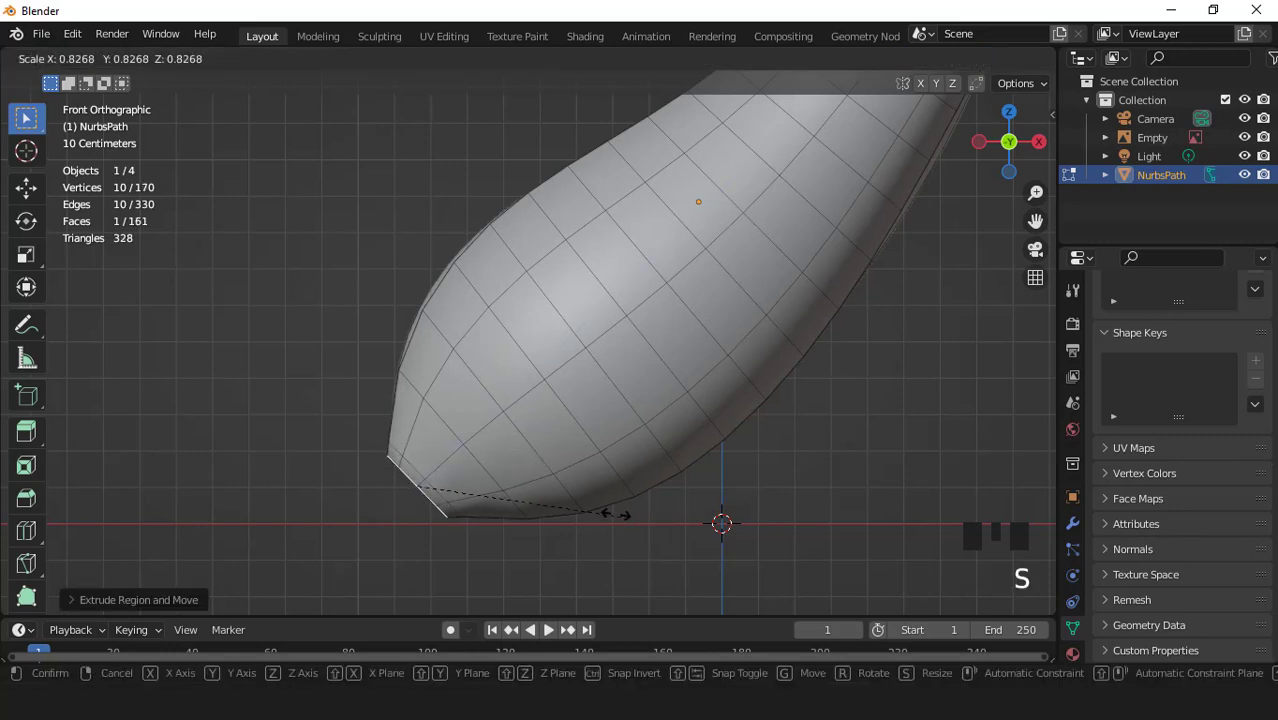
left_click(561, 488)
Step: Inset the eggplant's lower tip face by about 0.075 m
middle_click_drag(561, 488, 562, 422)
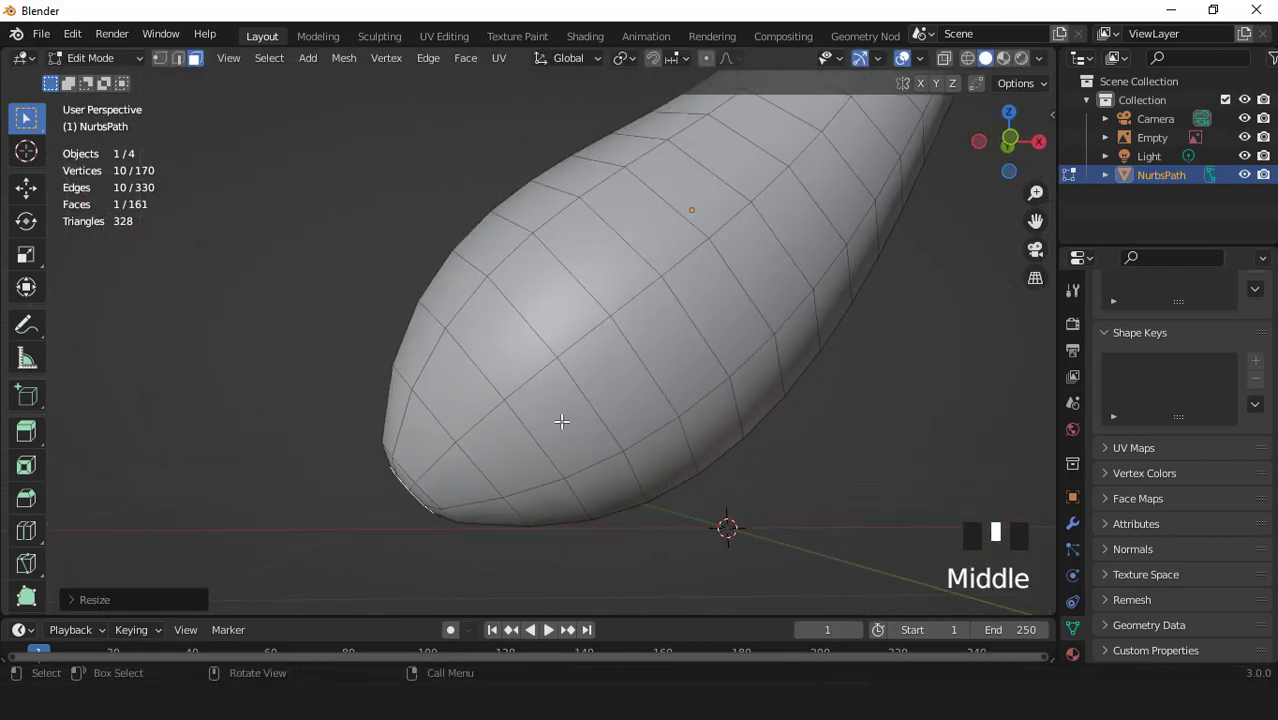
key("KP_1")
scroll(562, 421, "up", 1)
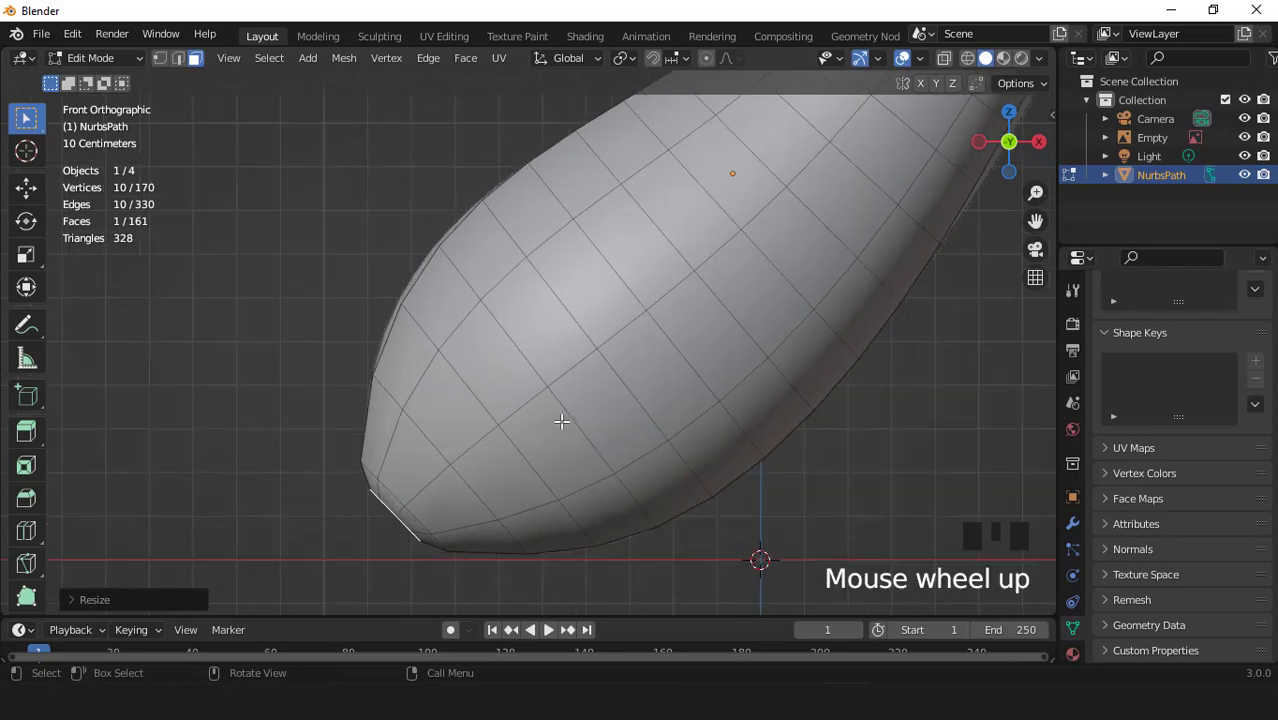
key("KP_Decimal")
scroll(639, 291, "down", 3)
middle_click_drag(639, 291, 673, 319)
key("i")
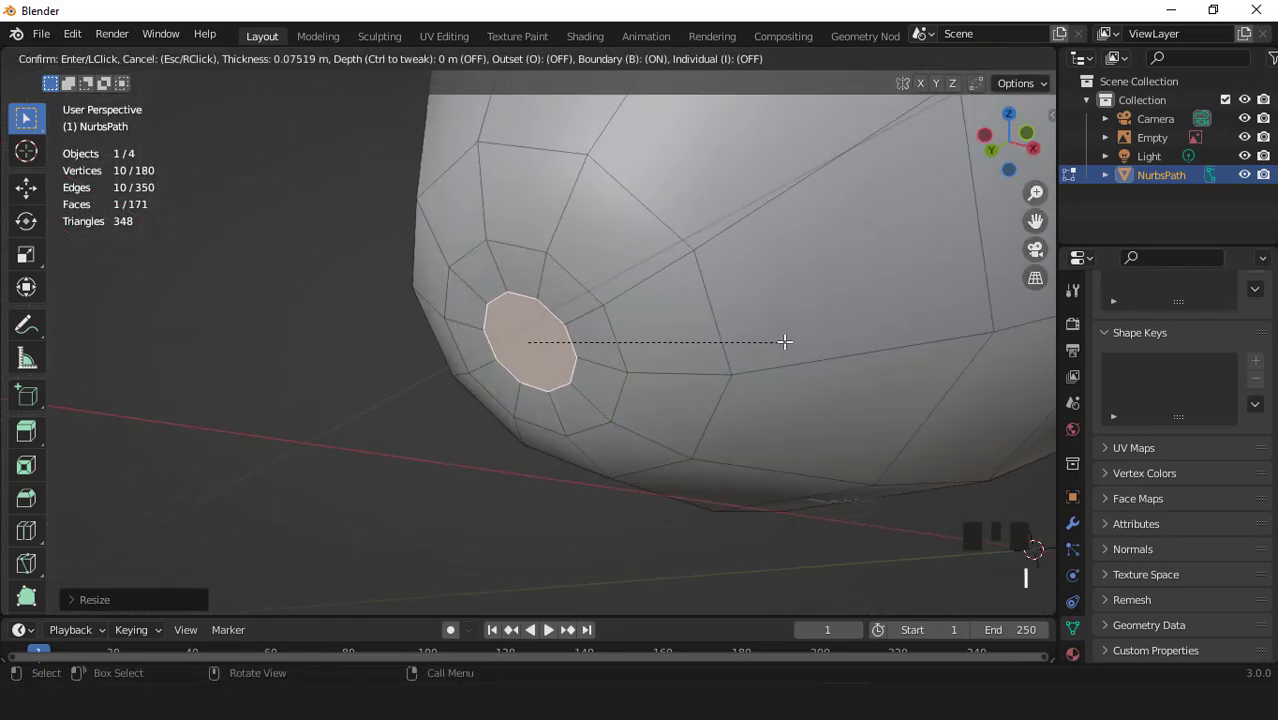
left_click(785, 339)
Step: Return to Object Mode and add a level 1 Subdivision Surface modifier to the eggplant
scroll(785, 340, "down", 3)
key("KP_1")
key("Tab")
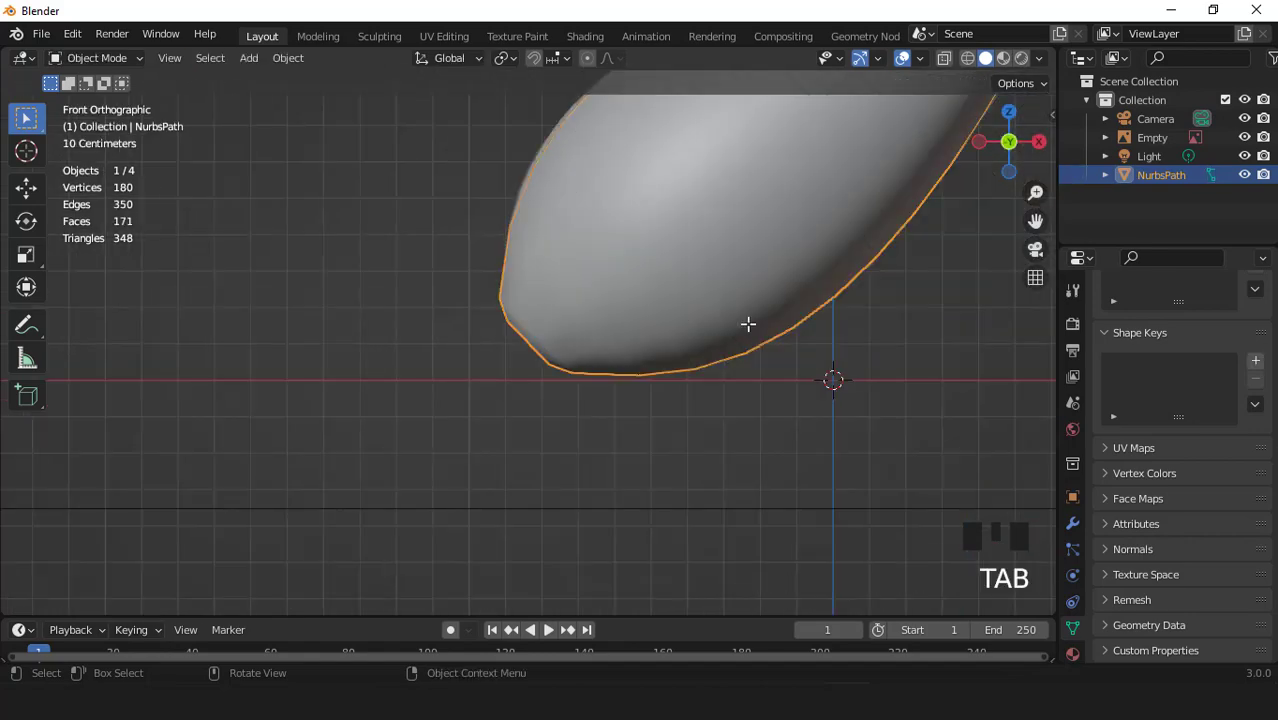
scroll(677, 311, "down", 5)
key("ctrl+KP_8")
key("ctrl+KP_8")
key("ctrl+KP_8")
key("ctrl+KP_8")
key("ctrl+KP_8")
key("ctrl+KP_8")
key("ctrl+KP_8")
key("ctrl+KP_8")
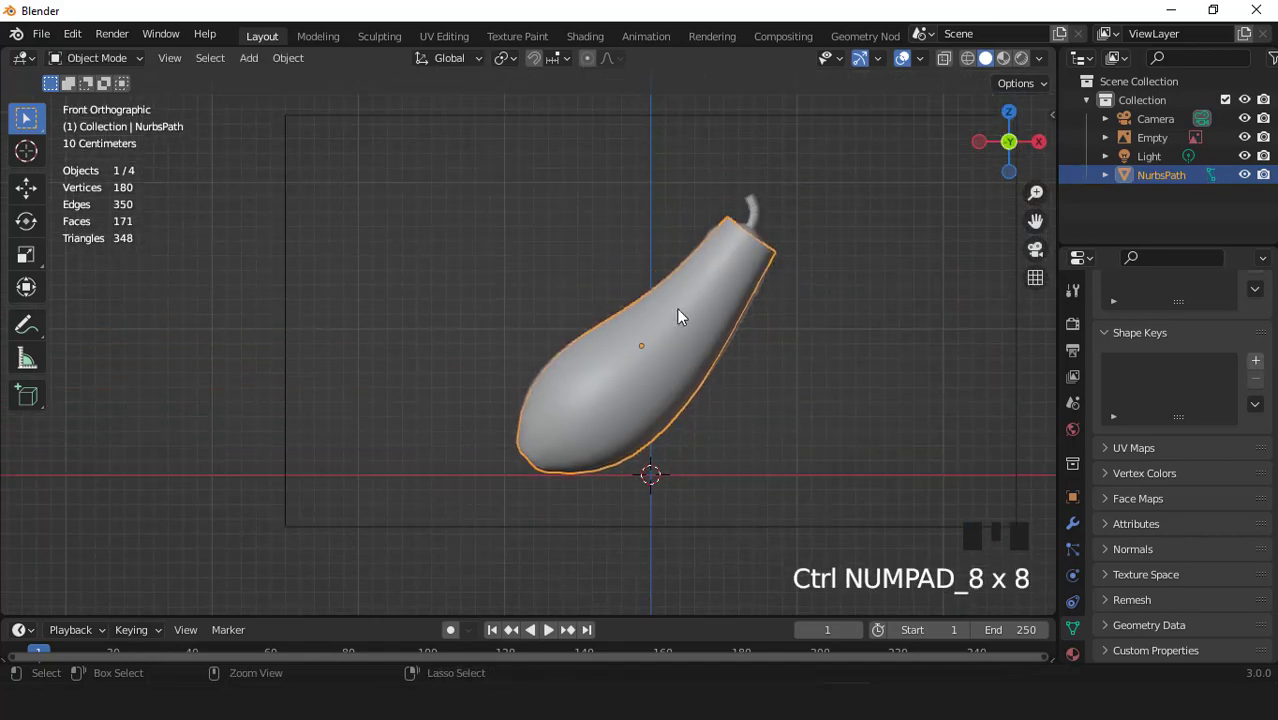
key("ctrl+1")
scroll(653, 451, "up", 3)
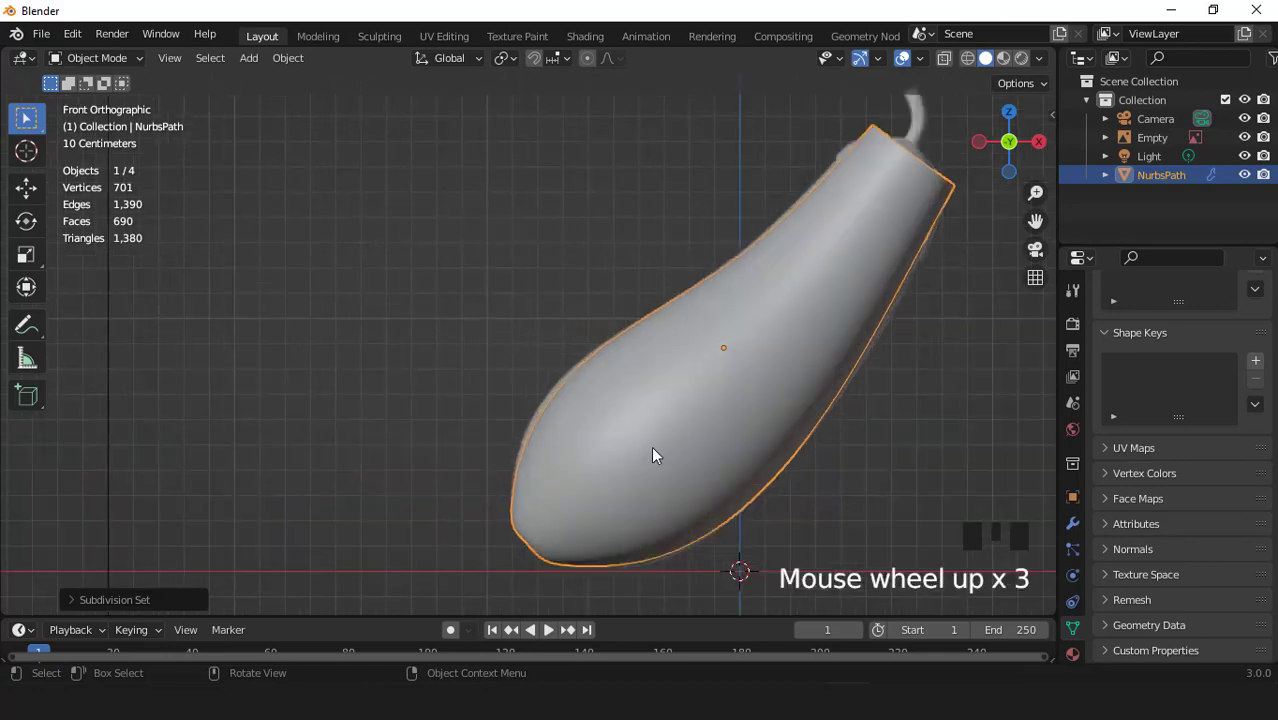
Step: In Edit Mode, select the edge loop surrounding the inset face at the lower tip and slide it outward along the body
mouse_move(653, 451)
middle_mouse_down()
mouse_move(722, 362)
mouse_move(660, 449)
middle_mouse_up()
key("Tab")
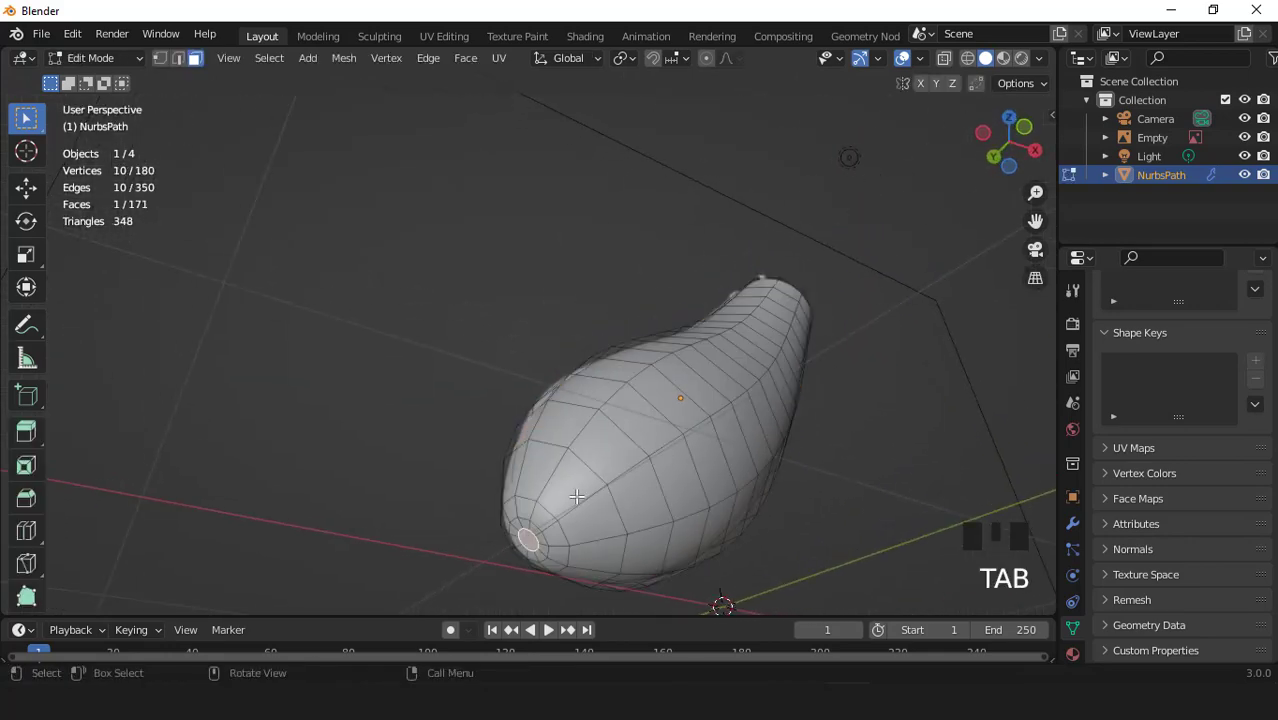
key("2")
triple_click(538, 527)
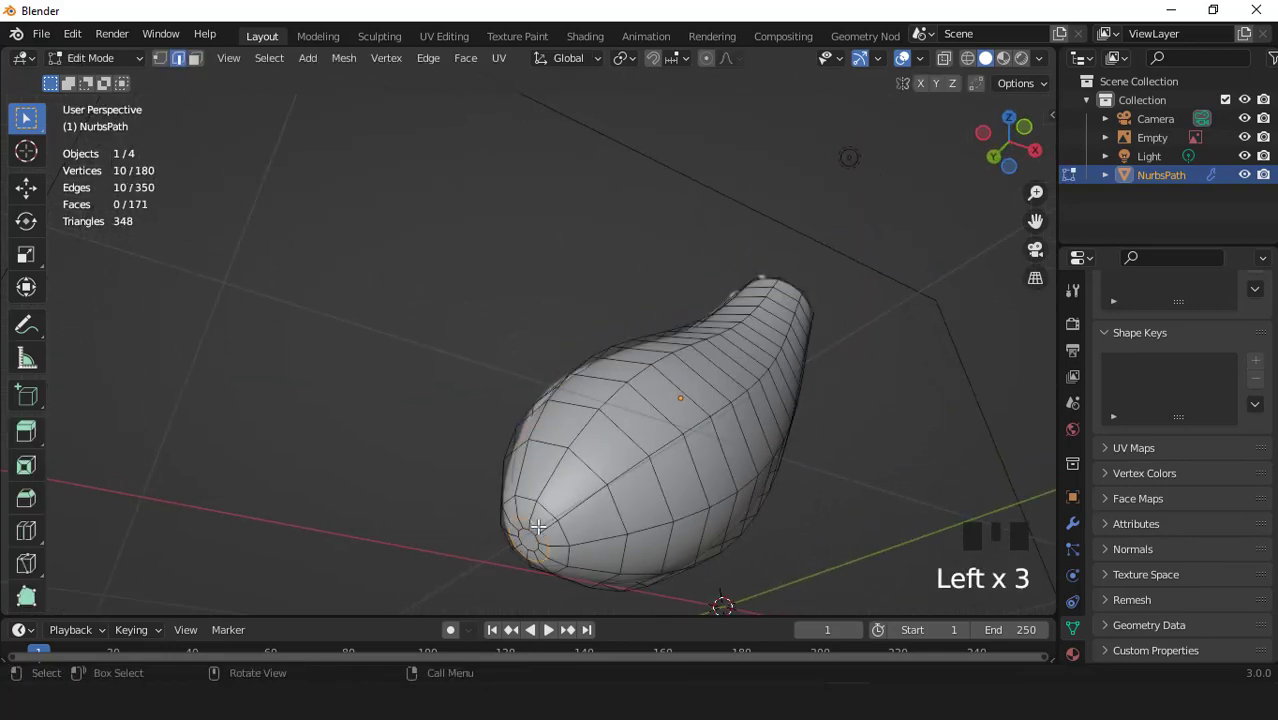
key("KP_1")
key("KP_Decimal")
scroll(627, 434, "down", 3)
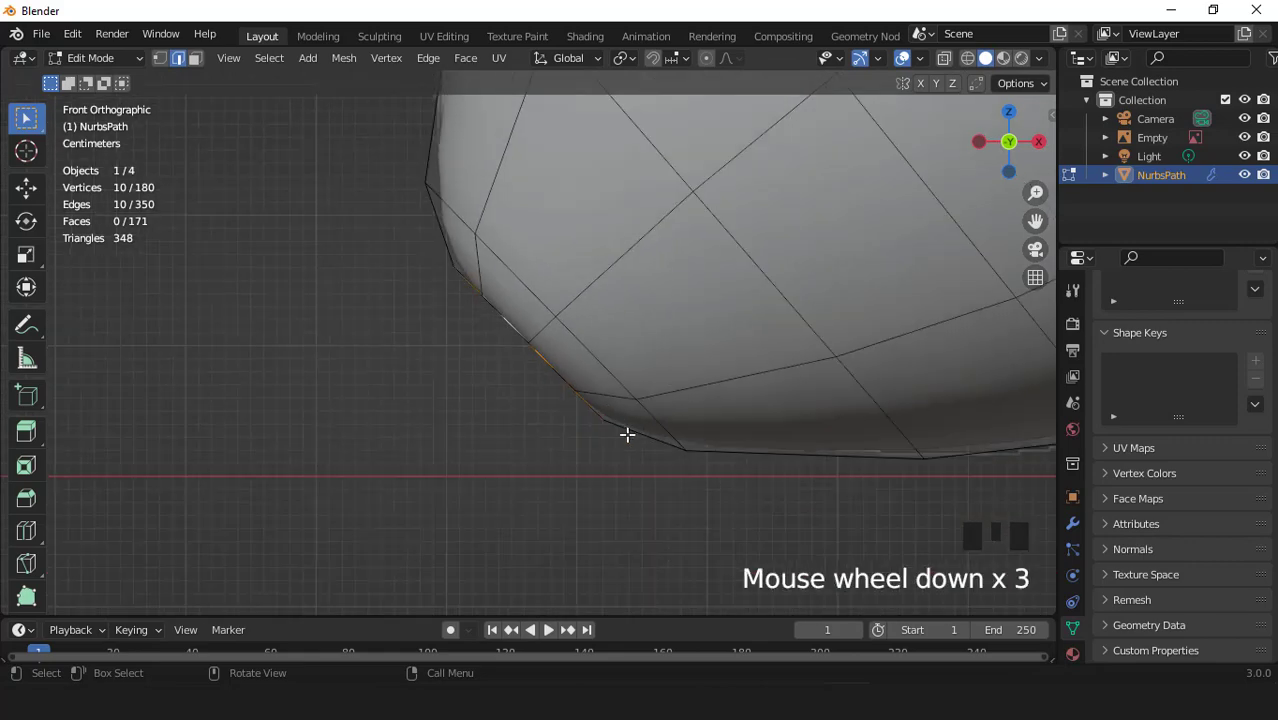
key("g")
key("g")
left_click(704, 357)
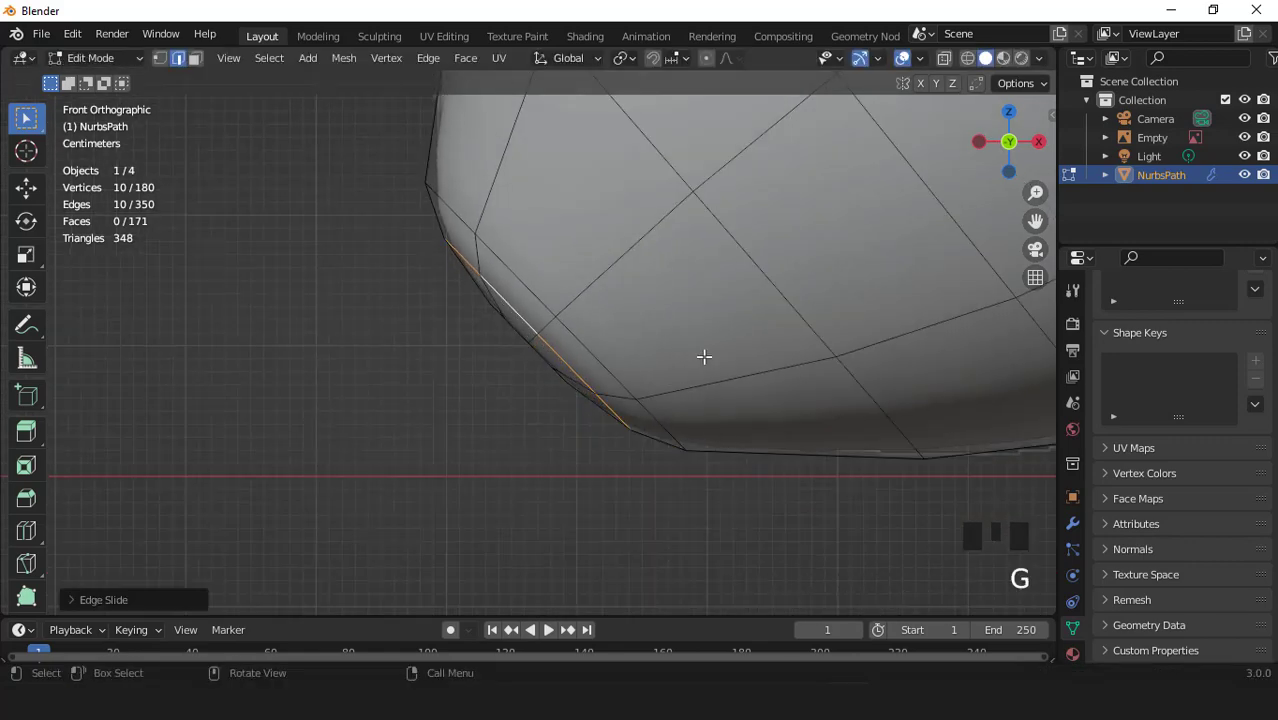
Step: Inspect the smoothed lower tip in Object Mode, then check its mesh in Edit Mode from the front, including in isolated view
key("Tab")
scroll(685, 357, "down", 10)
middle_click_drag(685, 357, 585, 348)
key("Tab")
key("KP_1")
scroll(589, 352, "down", 3)
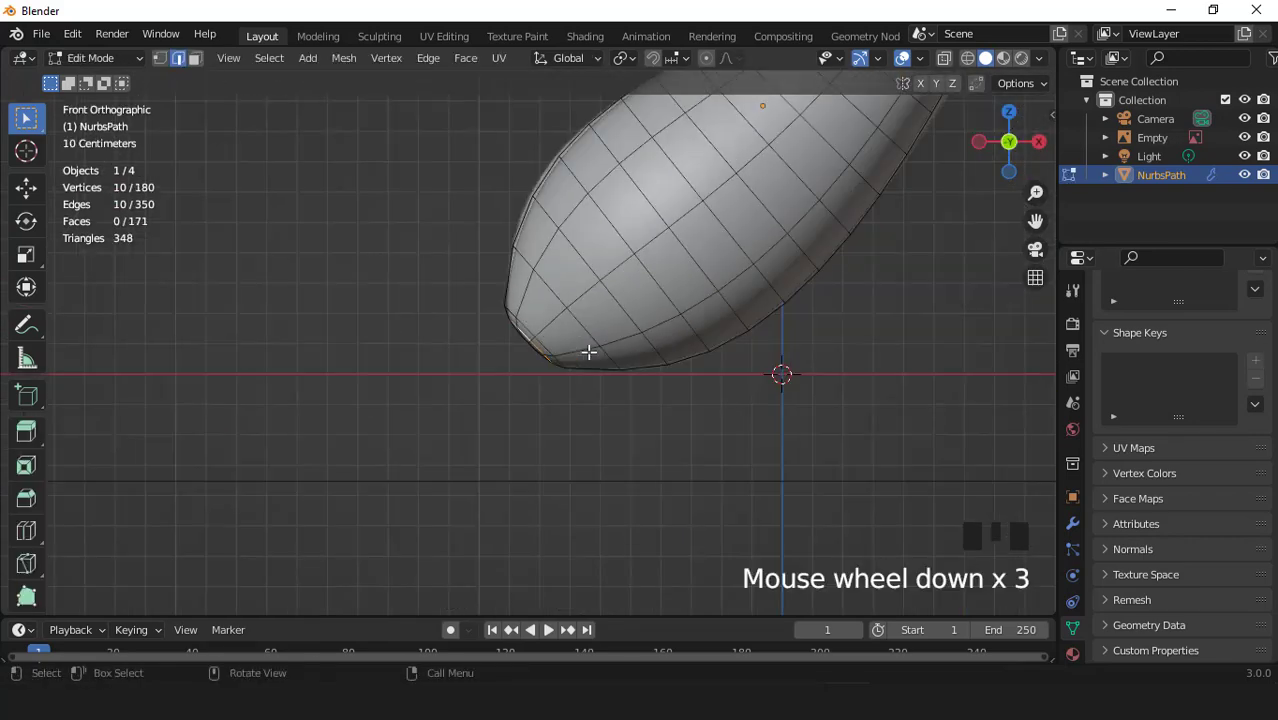
key("ctrl+KP_8")
key("ctrl+KP_8")
key("ctrl+KP_8")
key("ctrl+KP_8")
key("ctrl+KP_8")
key("ctrl+KP_8")
key("KP_Divide")
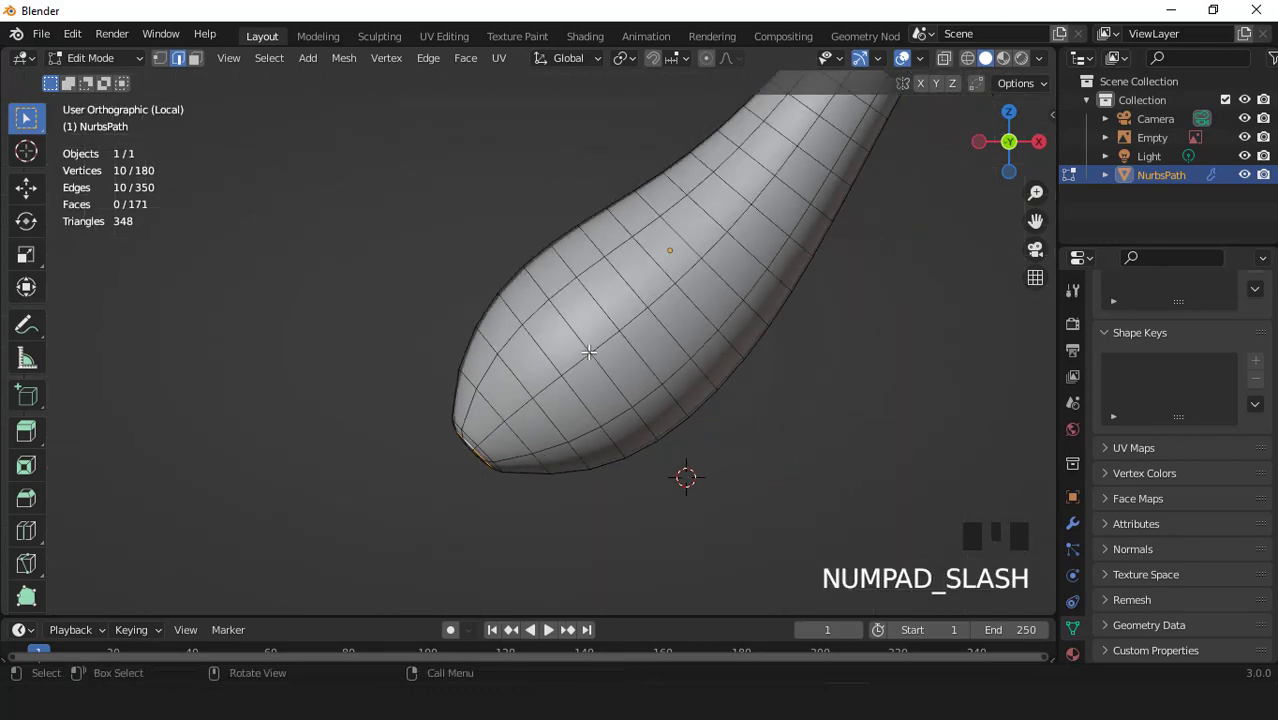
key("KP_Divide")
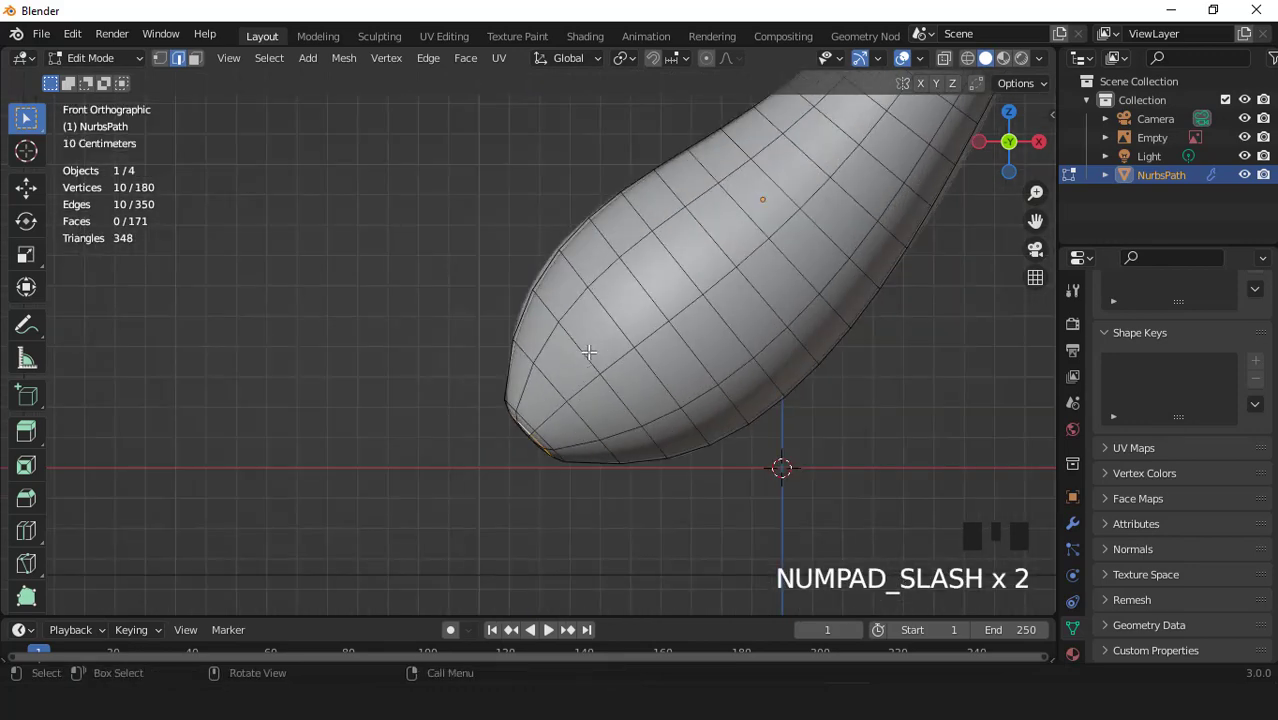
scroll(589, 352, "down", 5)
scroll(590, 350, "up", 4)
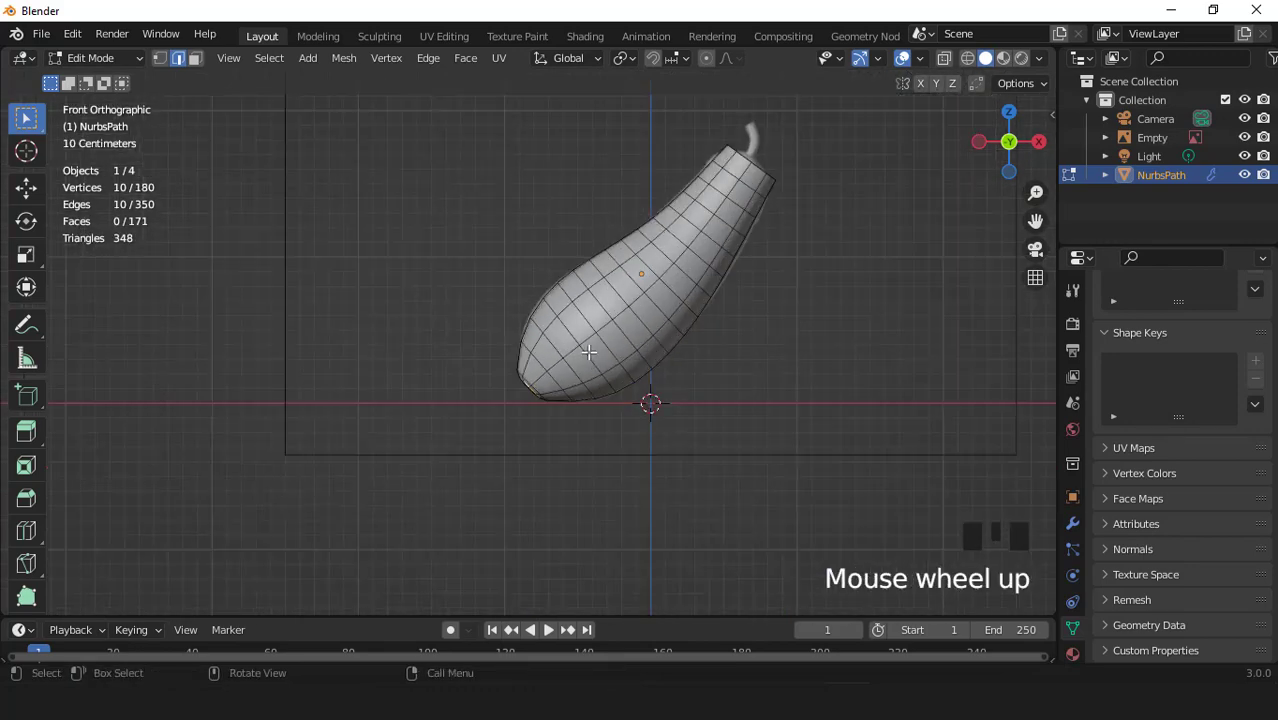
Step: Check the edge loops near the lower tip in wireframe, X-ray and solid shading
left_click(943, 59)
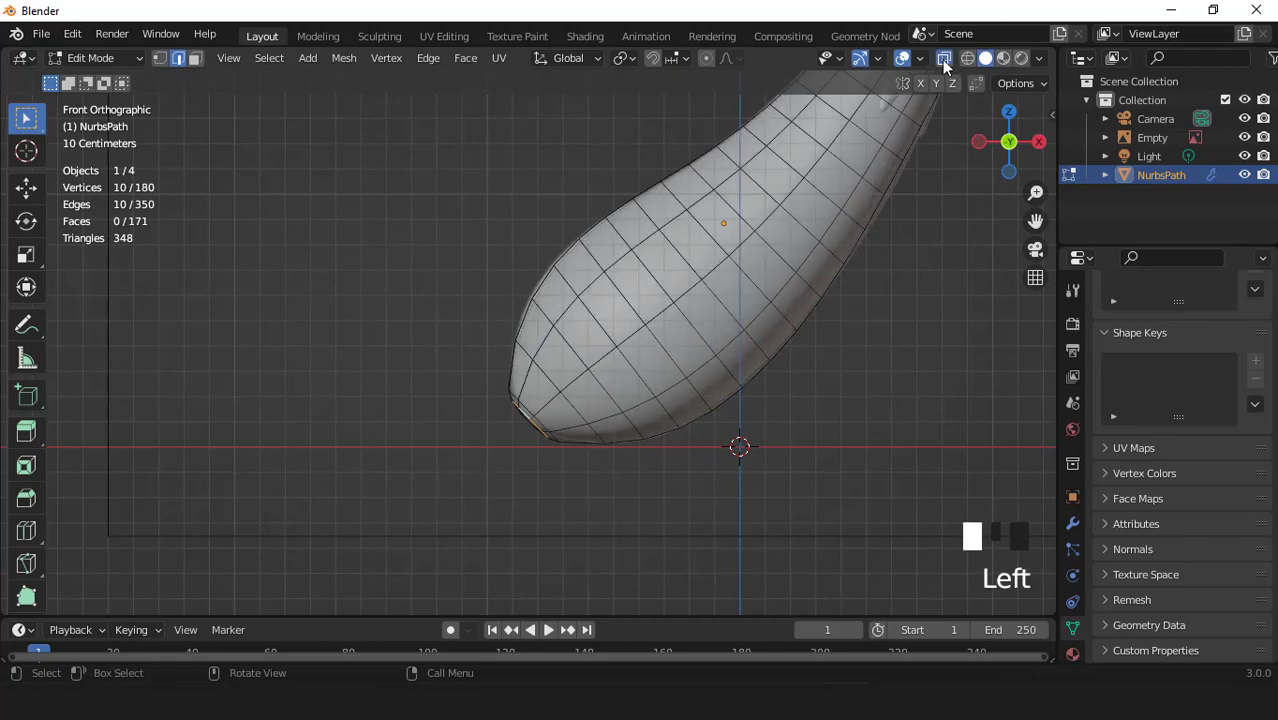
left_click(965, 59)
scroll(652, 356, "up", 4)
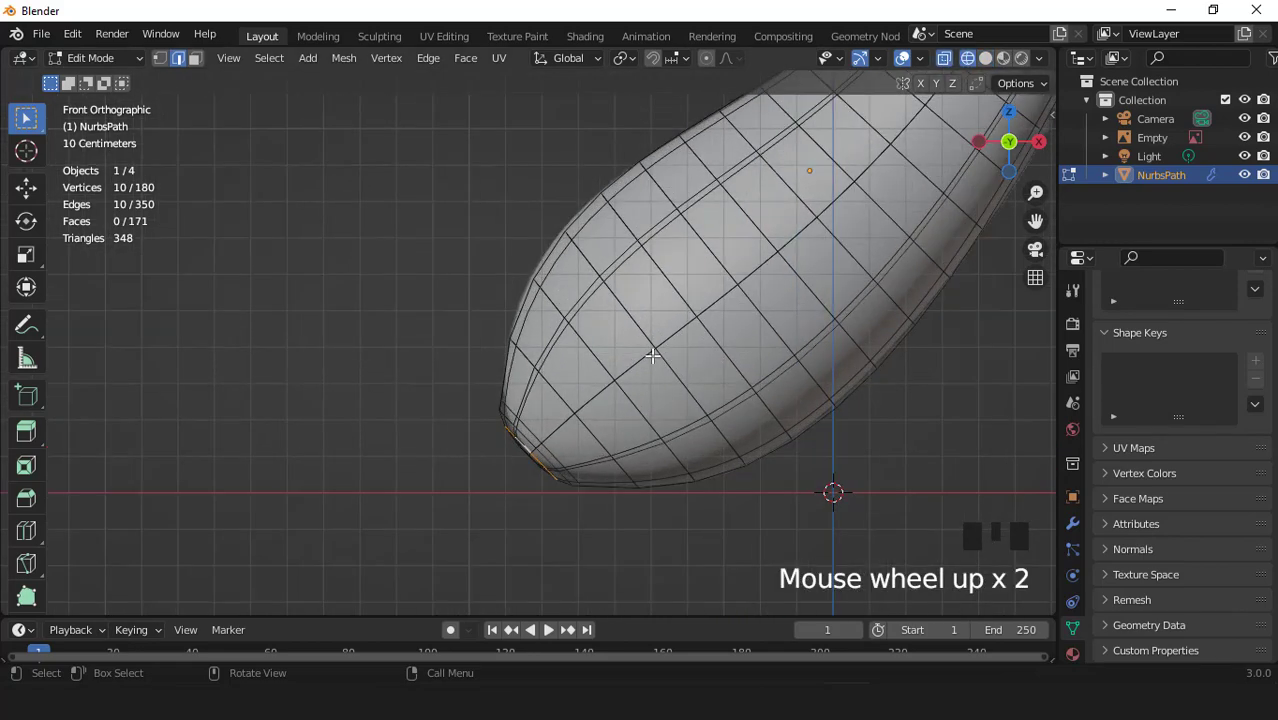
scroll(652, 356, "down", 3)
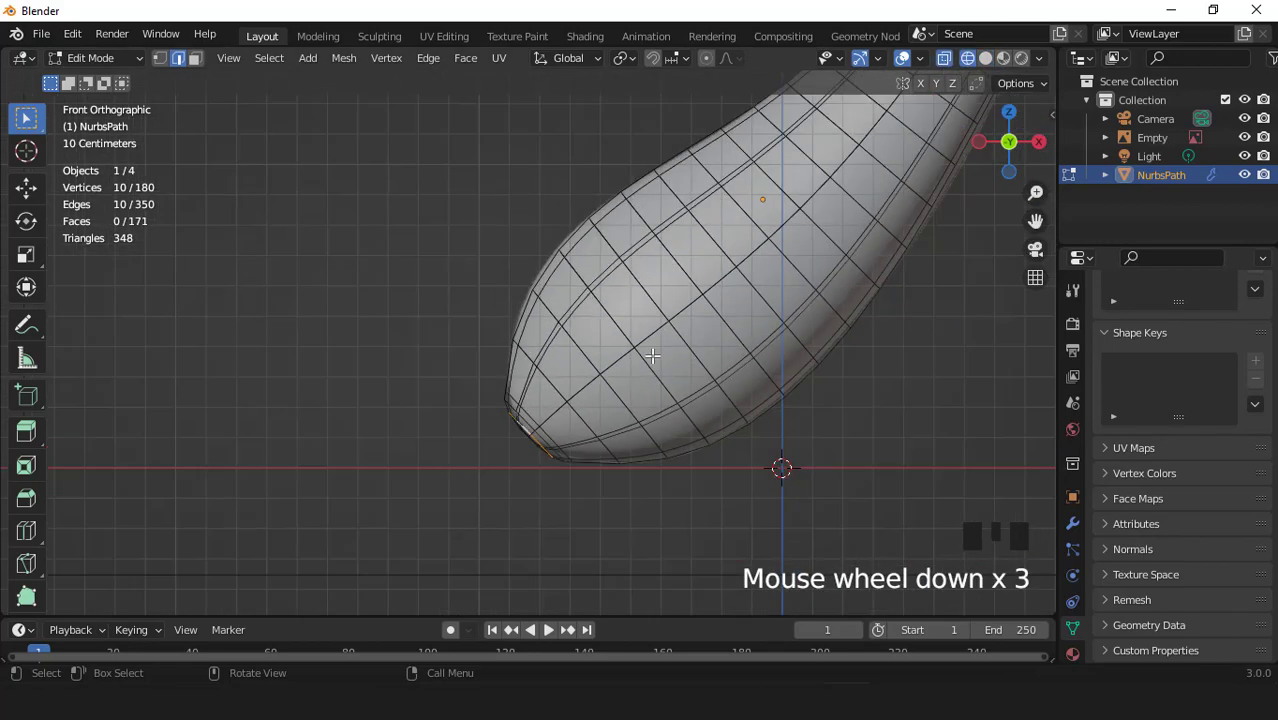
left_click(988, 58)
middle_click_drag(693, 371, 762, 280)
scroll(762, 280, "up", 1)
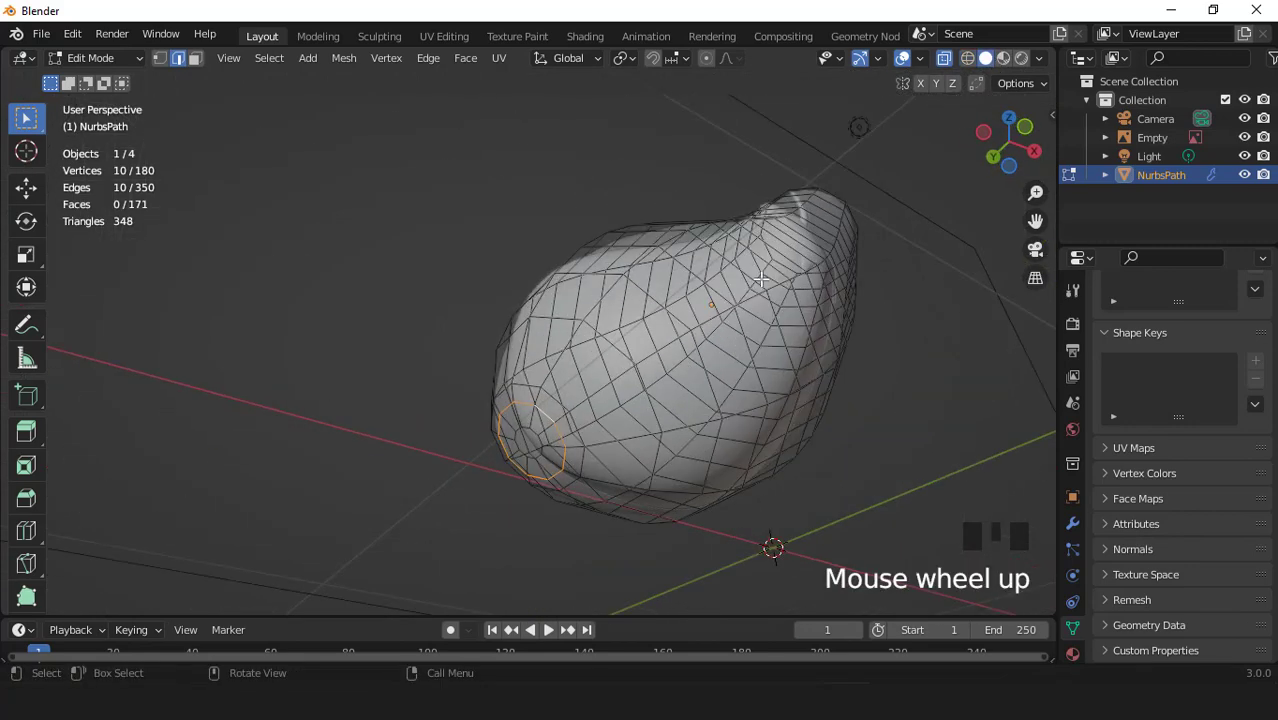
scroll(762, 280, "up", 1)
left_click(944, 60)
middle_click_drag(685, 282, 508, 300)
key("KP_1")
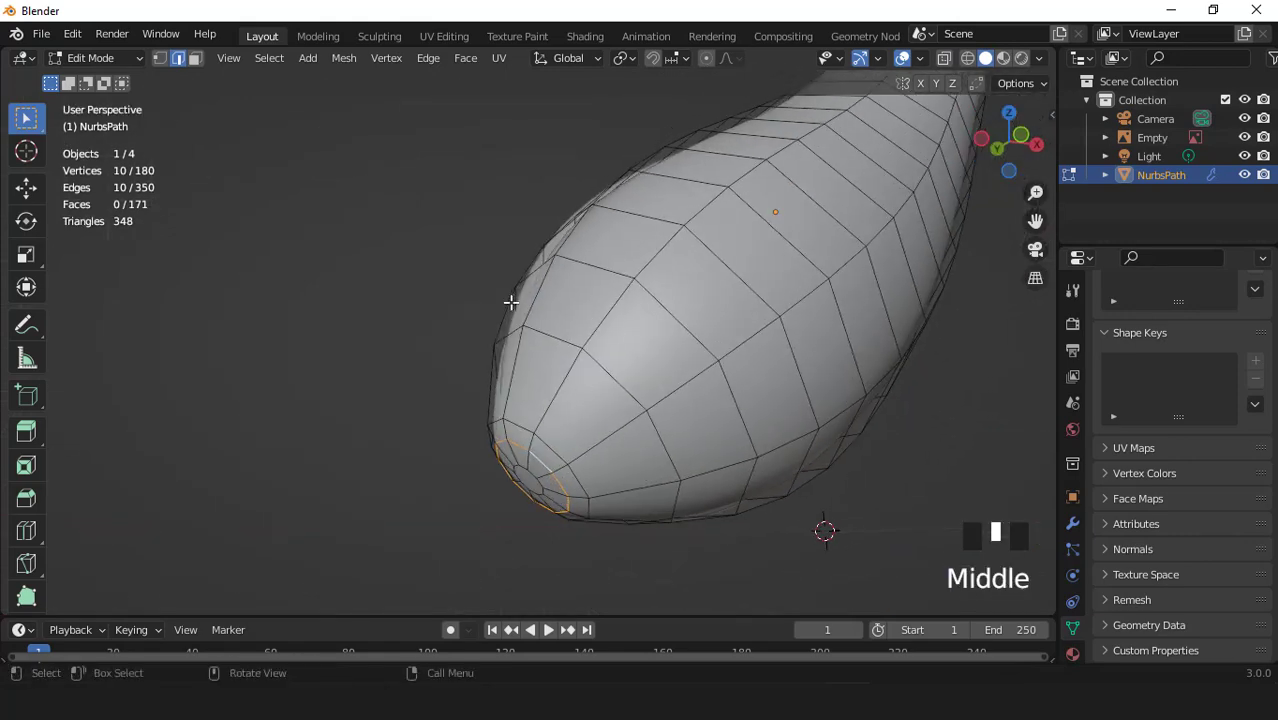
Step: Dissolve the selected edge loop around the lower tip and return to Object Mode
right_click(458, 446)
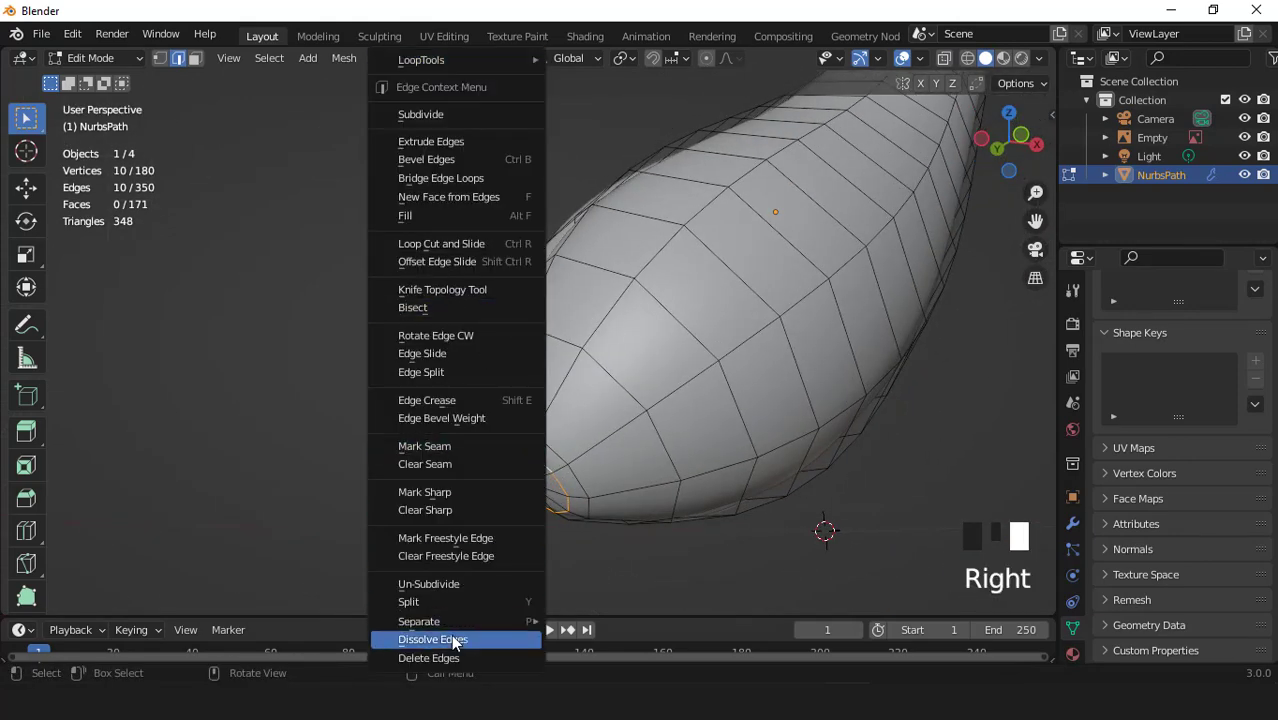
left_click(453, 641)
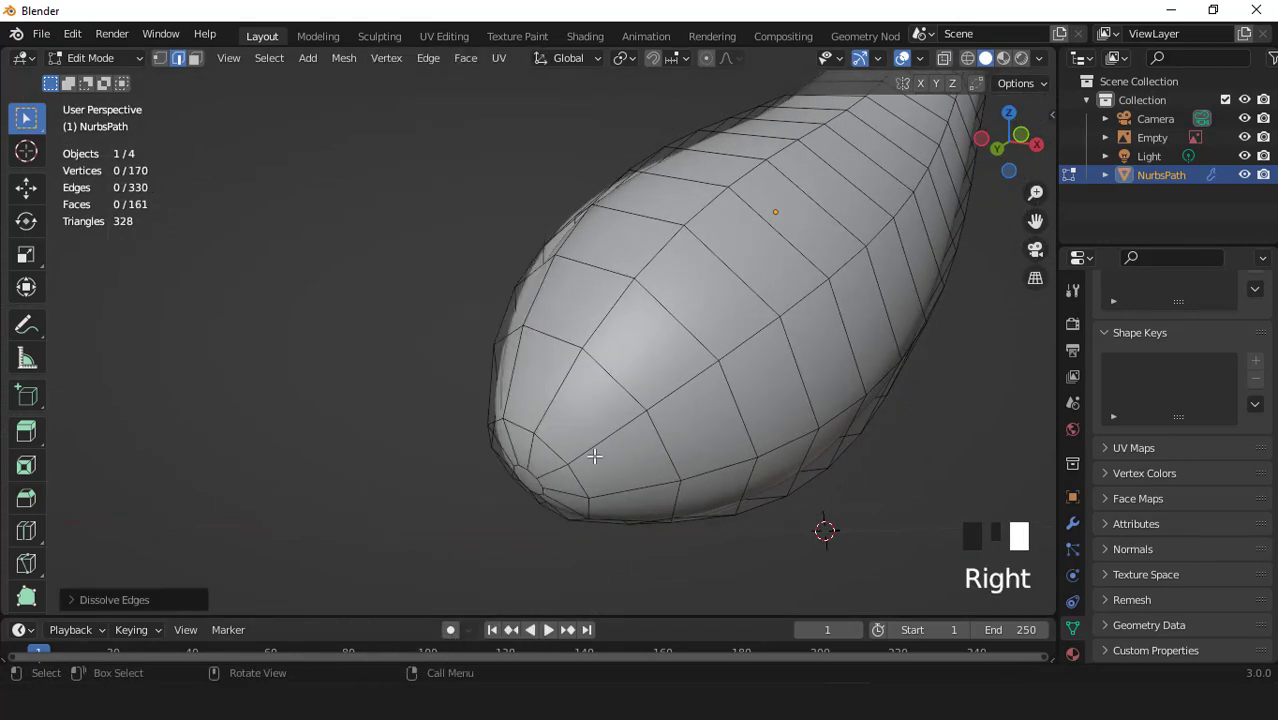
key("KP_1")
key("Tab")
scroll(573, 397, "down", 5)
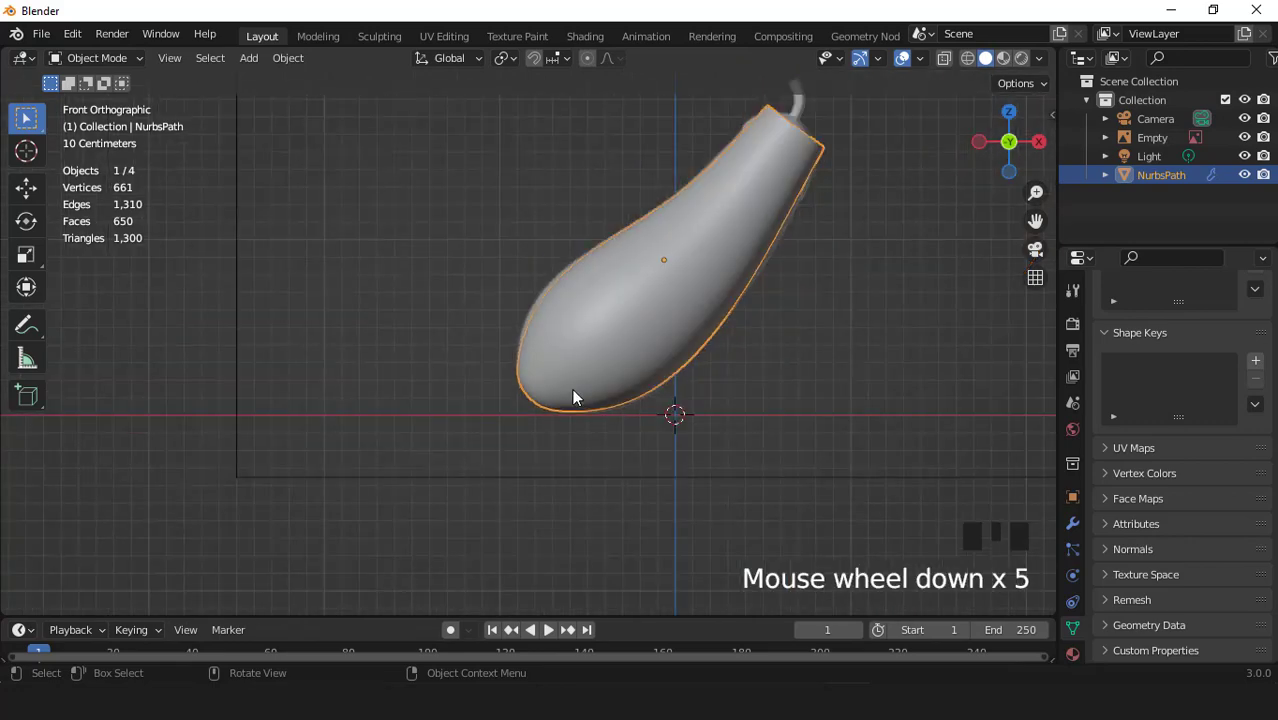
Step: Enter Edit Mode, select the open edge loop at the eggplant's upper end and fill it with a face
key("ctrl+KP_6")
key("ctrl+KP_6")
key("ctrl+KP_6")
key("ctrl+KP_6")
key("ctrl+KP_6")
key("ctrl+KP_6")
key("ctrl+KP_6")
key("ctrl+KP_6")
key("ctrl+KP_6")
key("ctrl+KP_6")
key("ctrl+KP_6")
key("ctrl+KP_6")
key("ctrl+KP_8")
key("ctrl+KP_8")
key("ctrl+KP_8")
key("ctrl+KP_8")
key("ctrl+KP_8")
key("ctrl+KP_8")
key("ctrl+KP_8")
key("ctrl+KP_8")
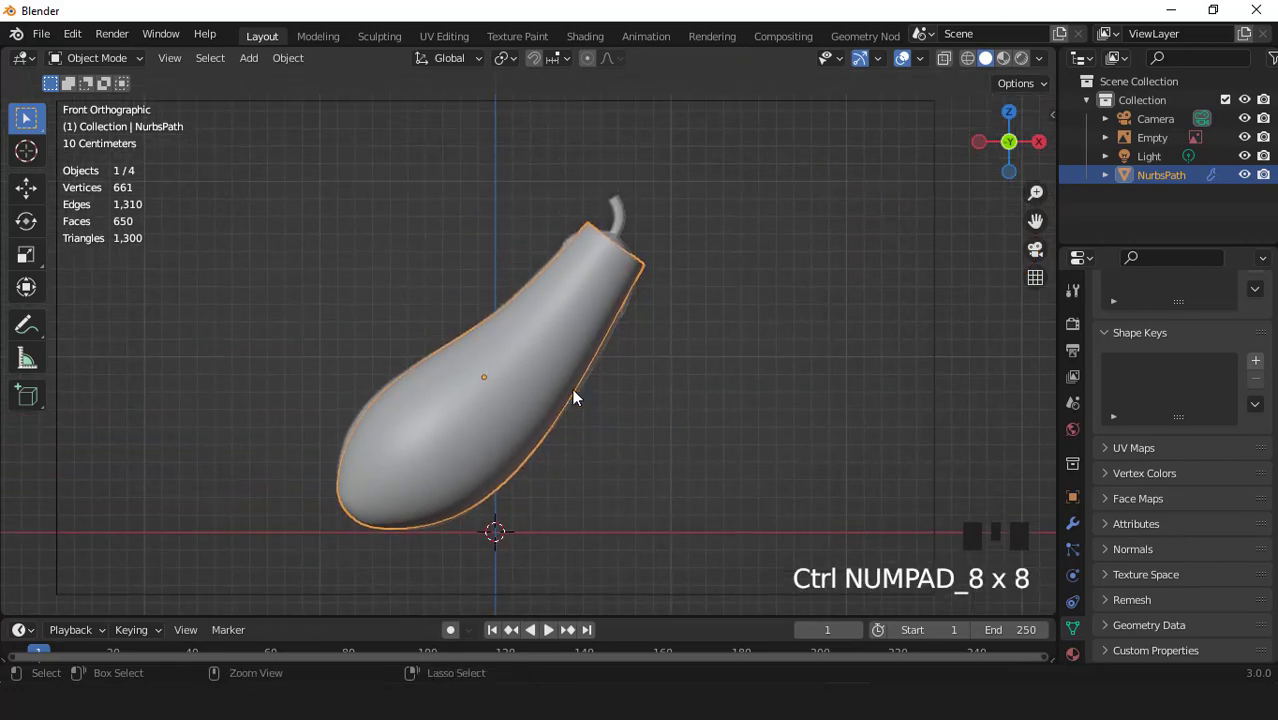
key("ctrl+KP_8")
key("ctrl+KP_8")
scroll(722, 317, "up", 3)
key("Tab")
middle_click_drag(742, 234, 650, 308)
key("2")
double_click(655, 296)
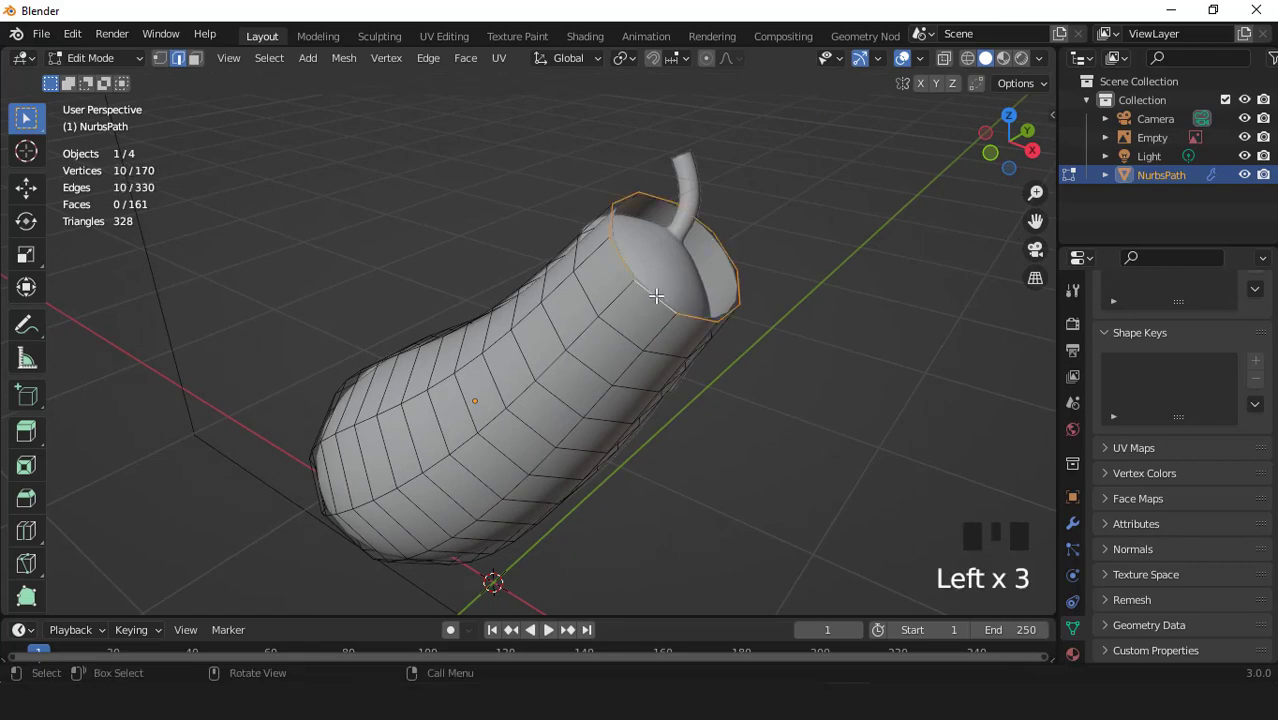
key("f")
key("3")
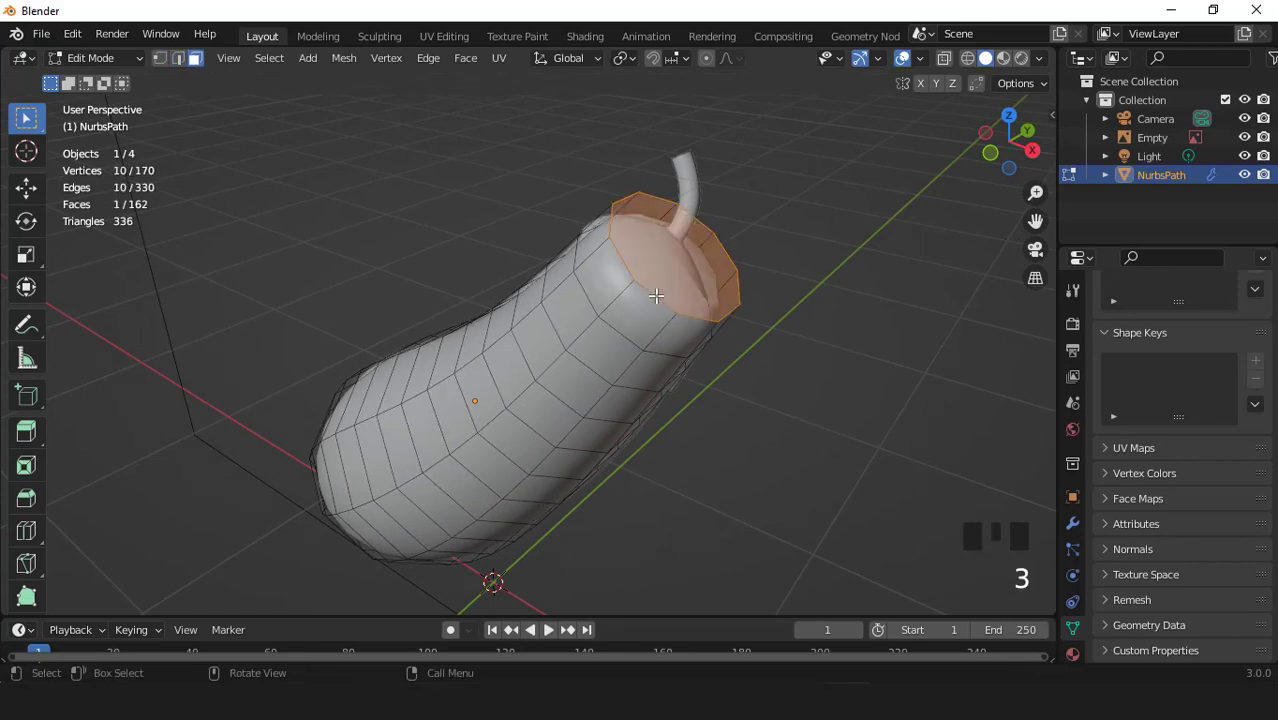
Step: Switch to the Move tool and shift the upper end face slightly in front view to fit the stem end
key("KP_1")
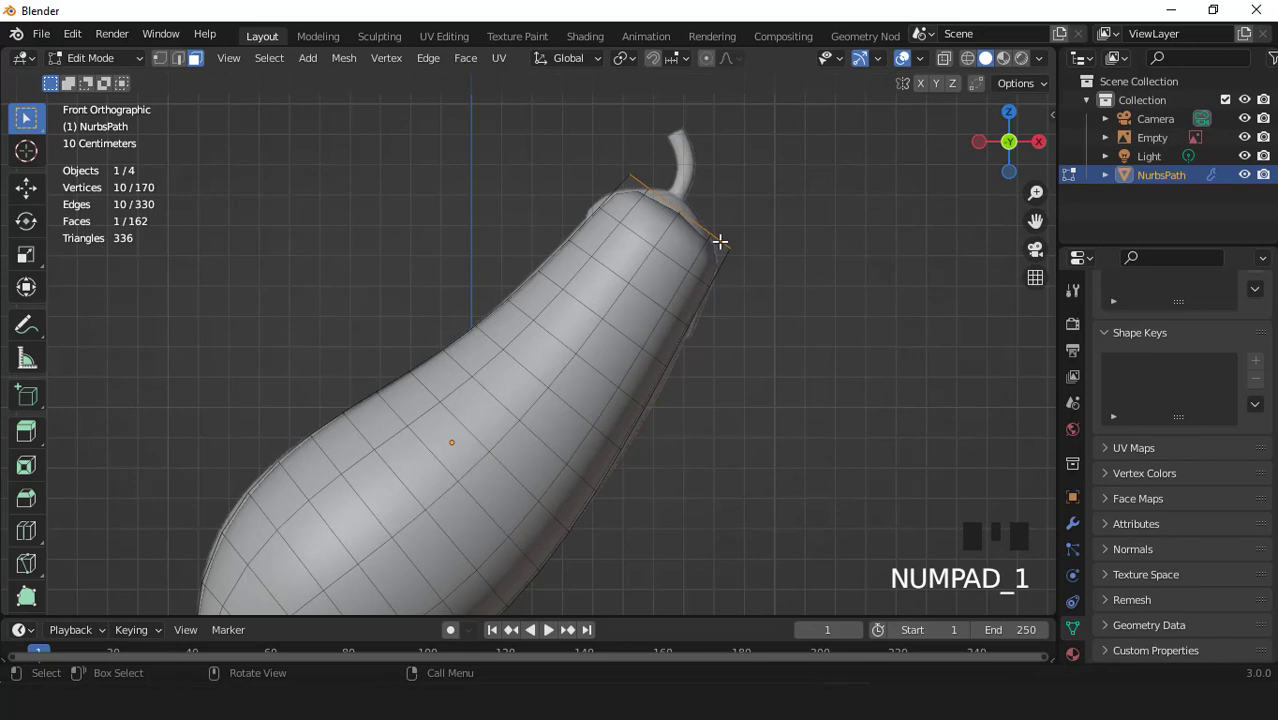
left_click(26, 187)
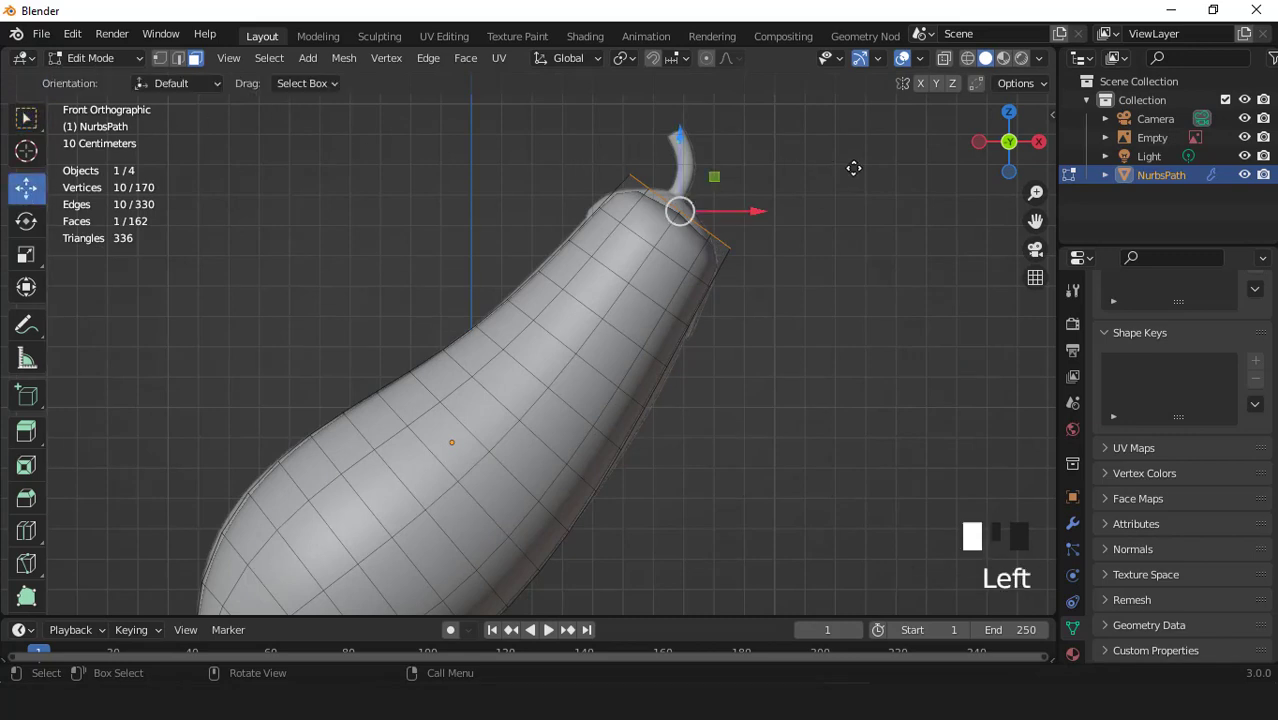
key("g")
left_click(842, 205)
scroll(788, 242, "down", 3)
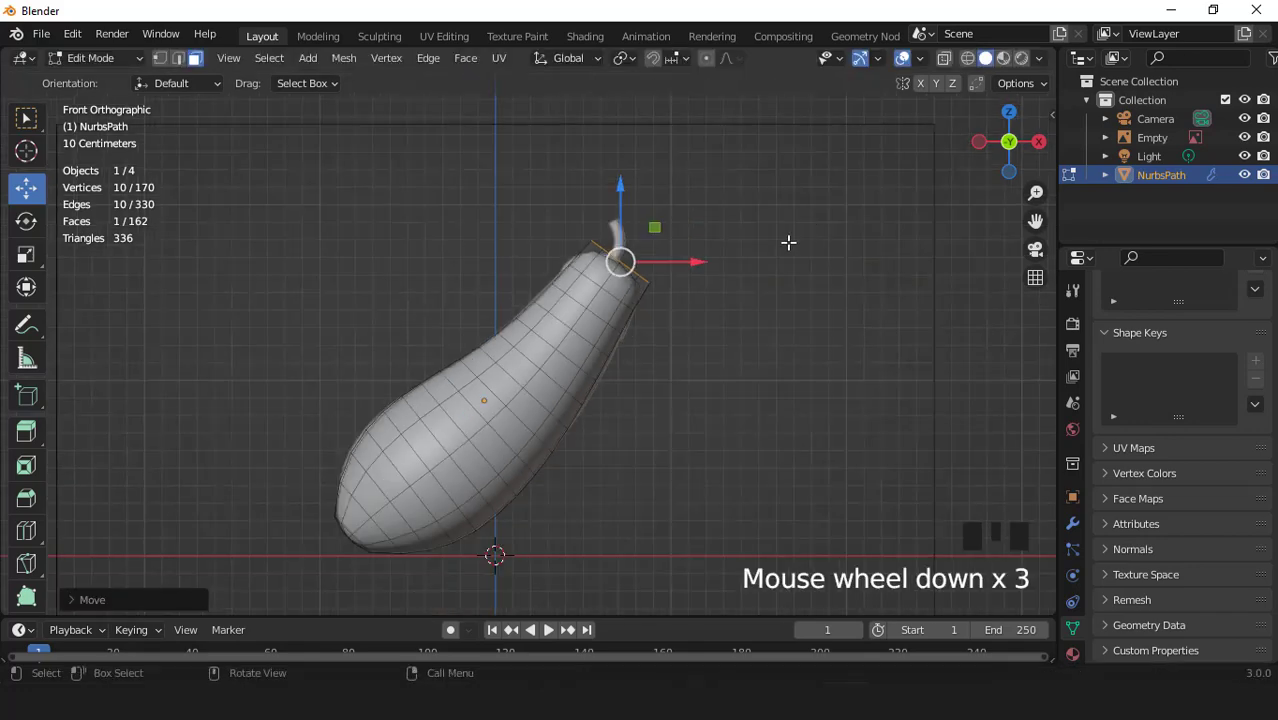
Step: Turn off the Subdivision modifier's display in the viewport
middle_click_drag(788, 242, 685, 314)
scroll(685, 314, "up", 3)
left_click(1072, 523)
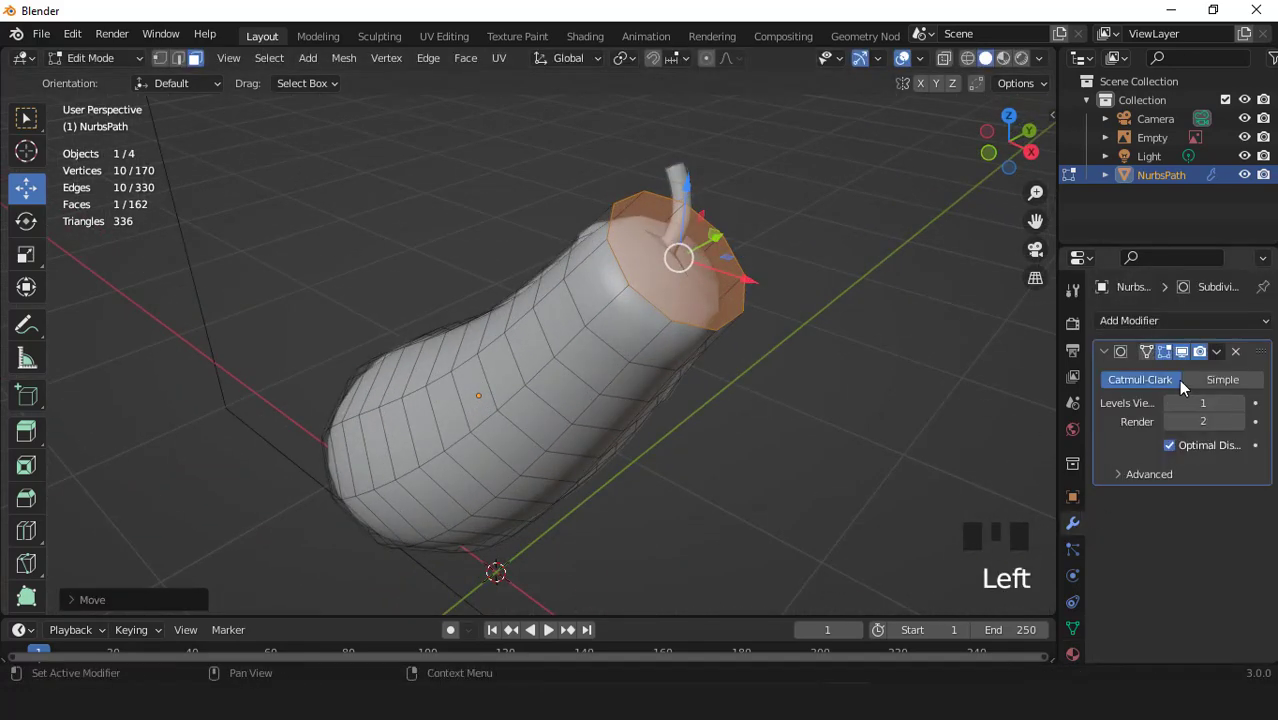
left_click(1180, 352)
Step: Bevel the face at the eggplant's upper end with three segments and return to Object Mode
scroll(844, 288, "up", 2)
key("ctrl+b")
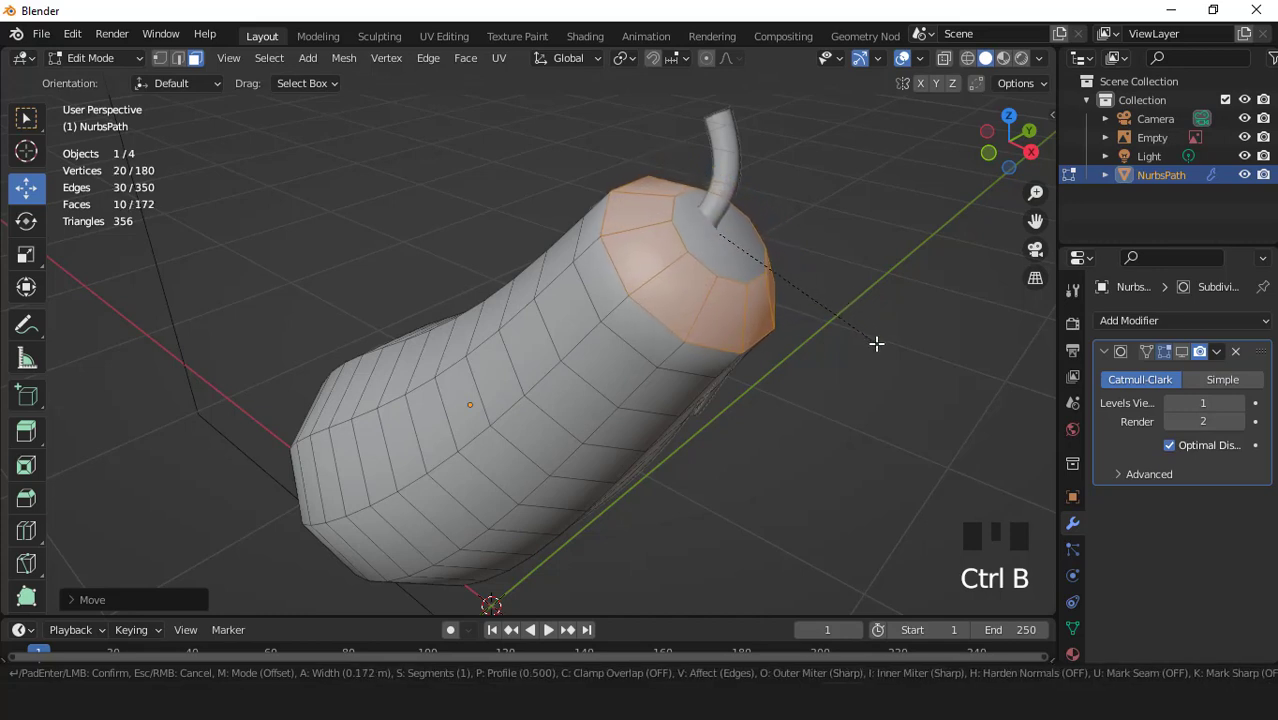
scroll(884, 349, "up", 2)
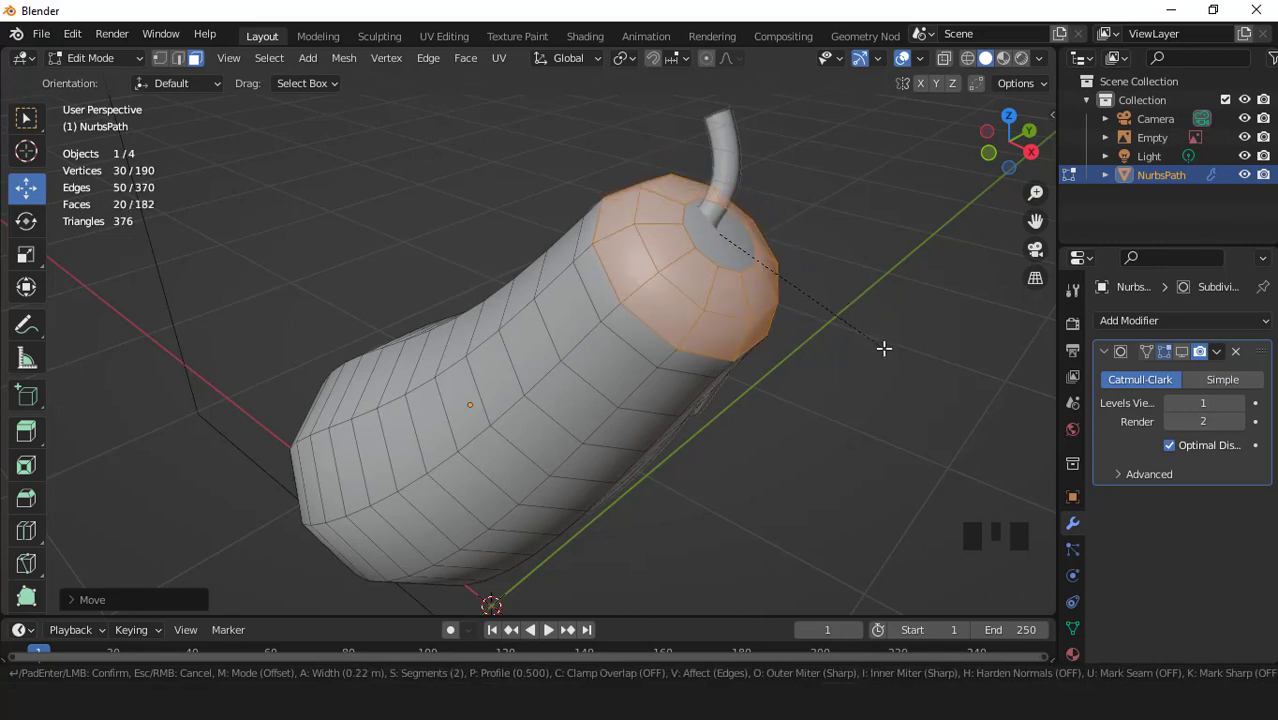
left_click(890, 352)
key("KP_1")
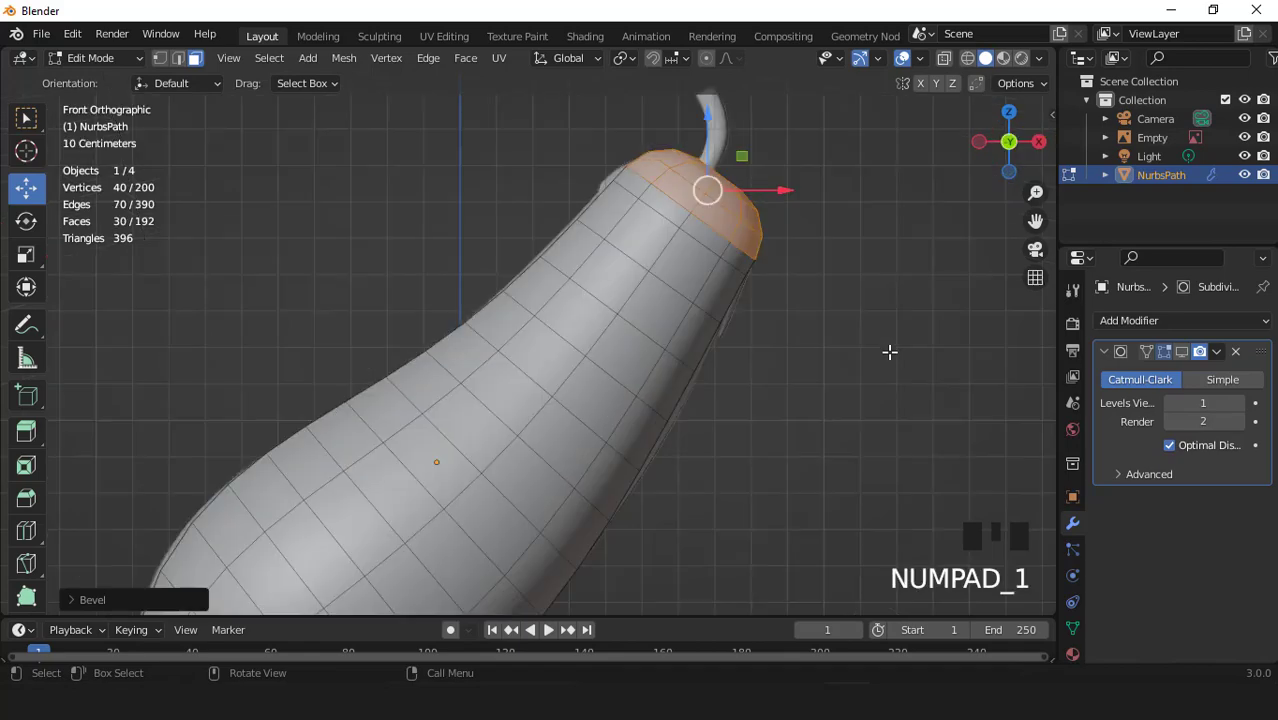
scroll(773, 311, "down", 2)
key("Tab")
scroll(775, 319, "down", 1)
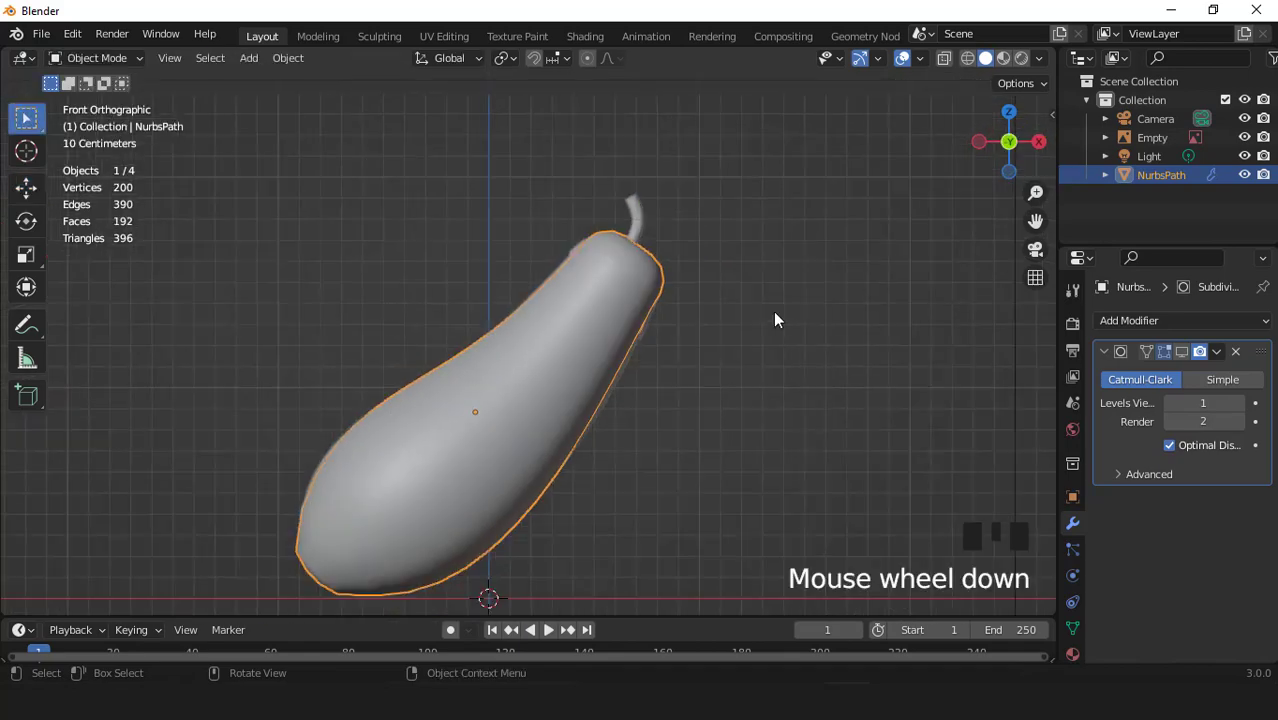
Step: Select the small face at the upper end in Edit Mode, shift it slightly in front view and return to Object Mode
middle_click_drag(775, 319, 646, 322)
scroll(646, 322, "up", 2)
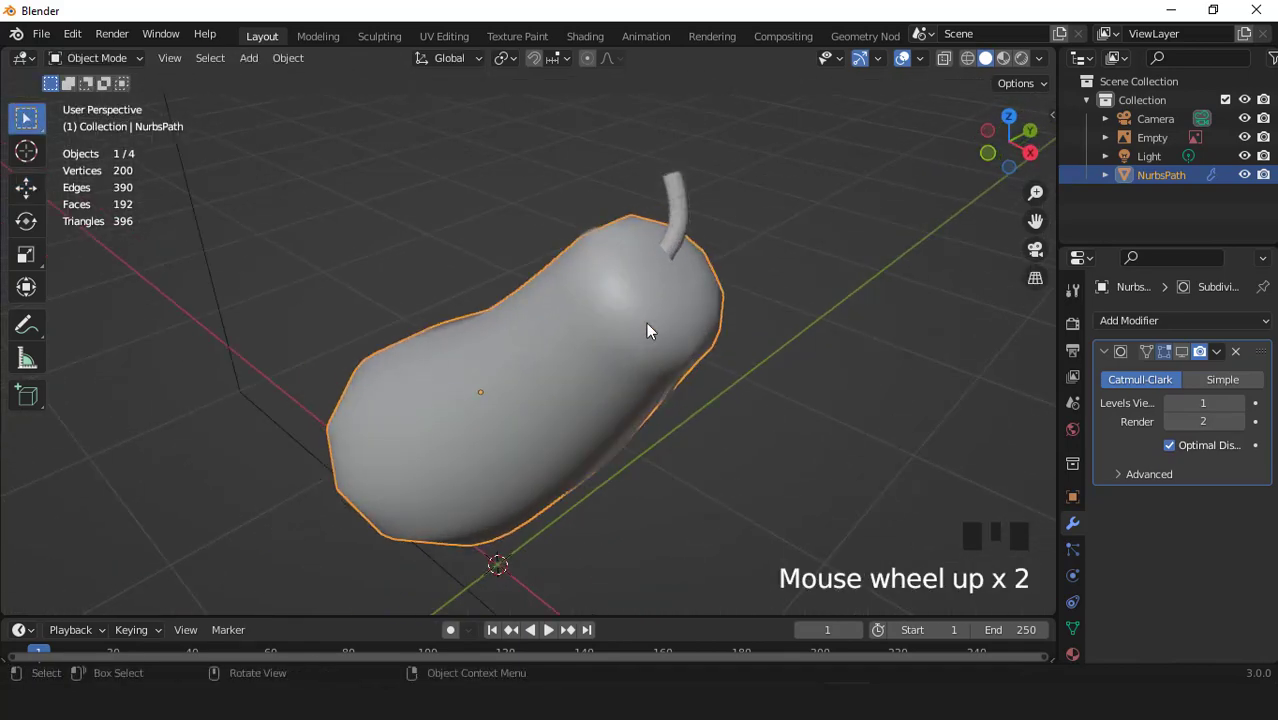
key("Tab")
left_click(677, 268)
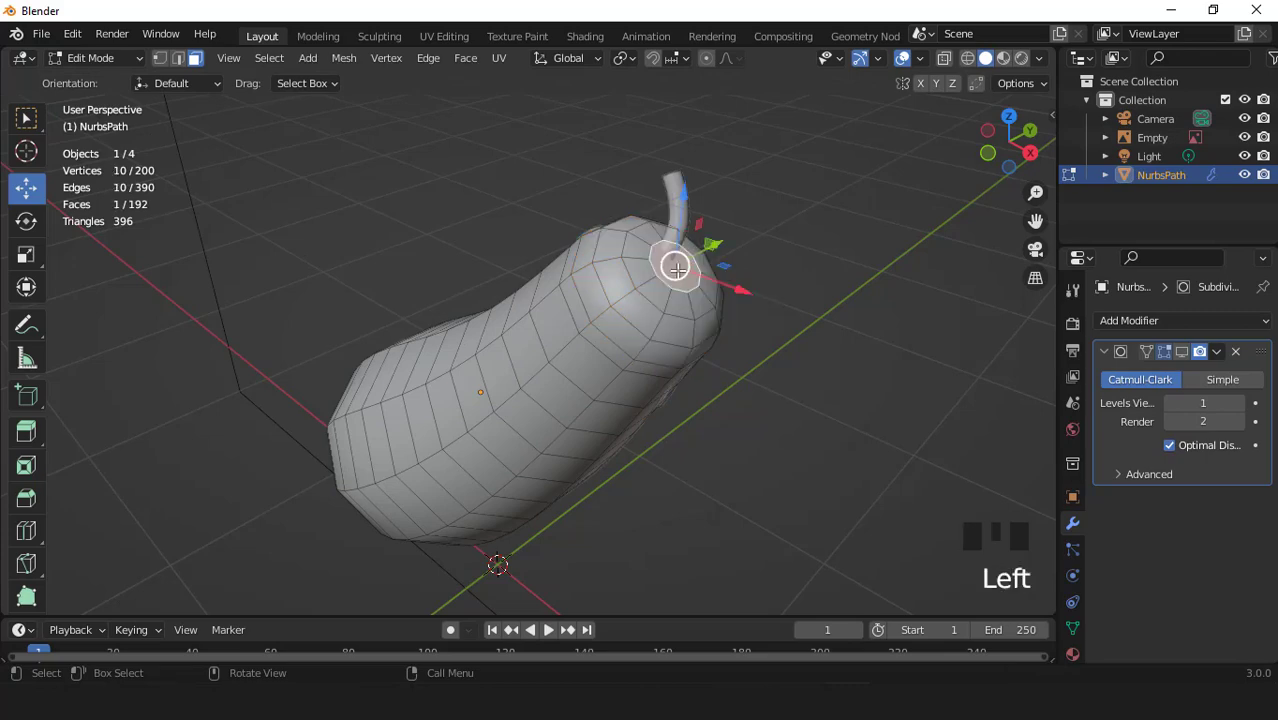
key("KP_1")
key("g")
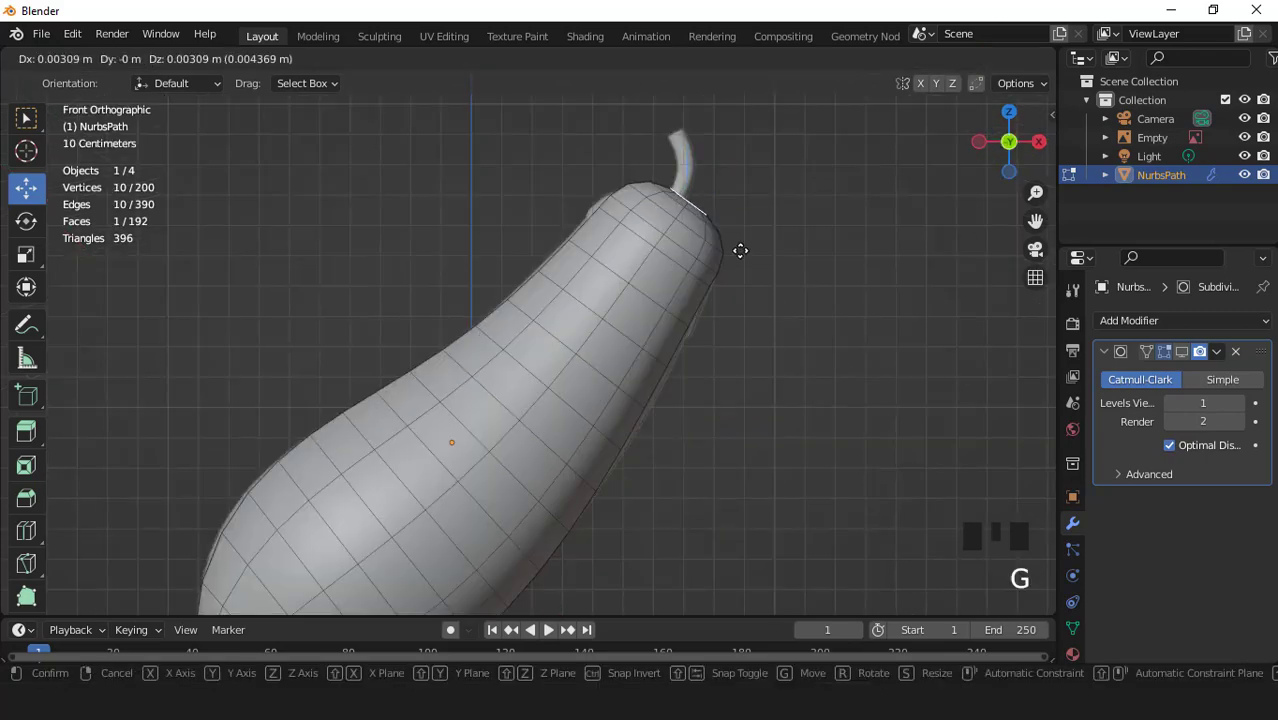
left_click(742, 249)
key("Tab")
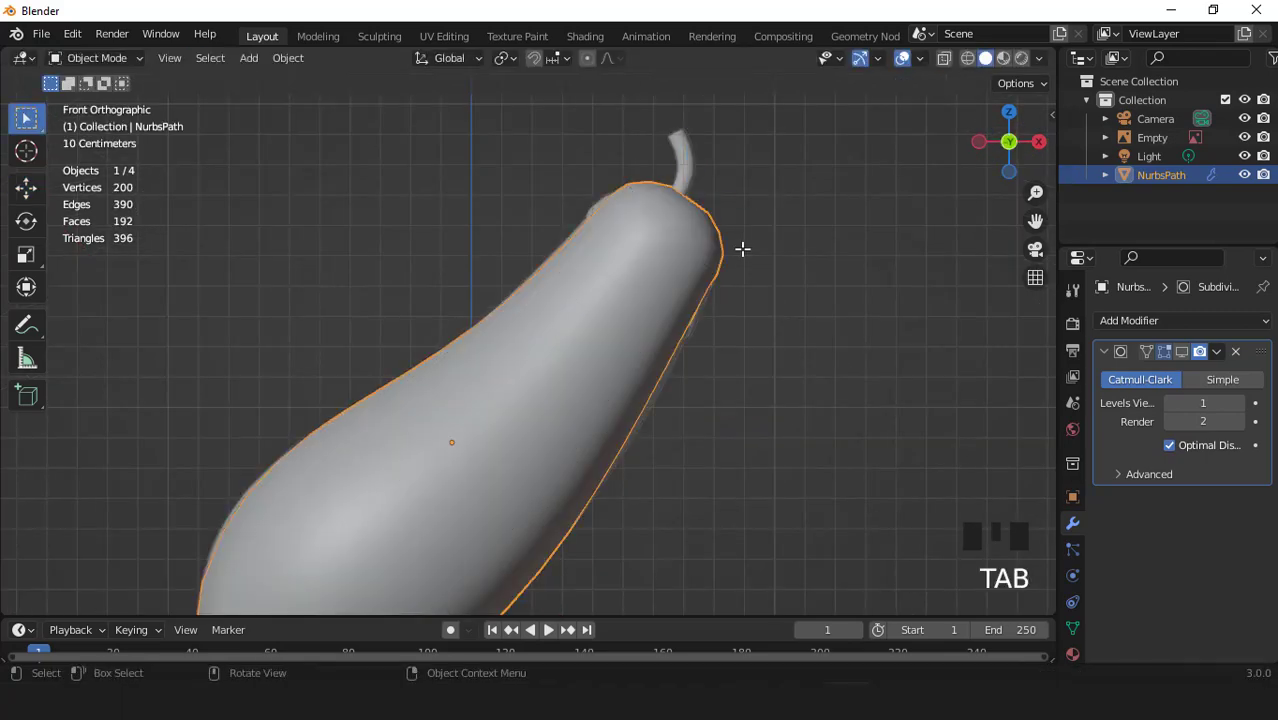
Step: Isolate the eggplant body in Local View and turn its Subdivision modifier's viewport display back on
key("KP_Divide")
key("KP_1")
middle_click_drag(594, 342, 536, 370)
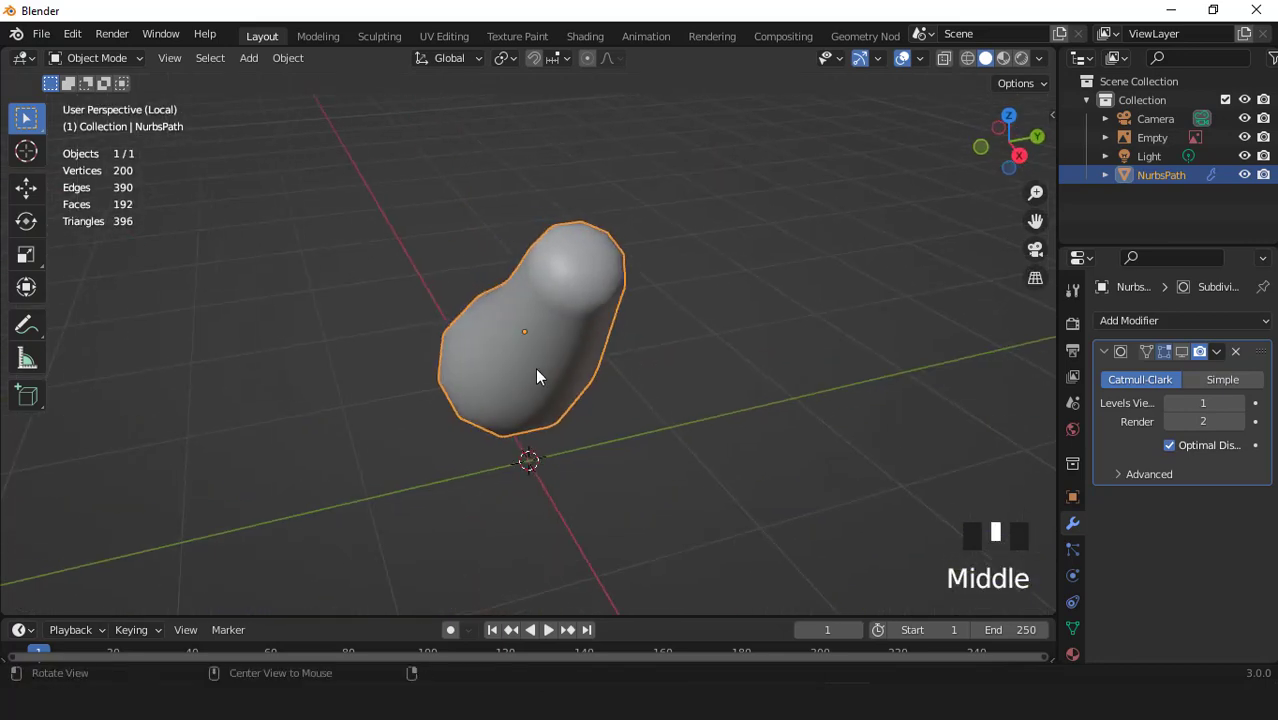
left_click(1181, 352)
key("KP_1")
scroll(594, 328, "down", 2)
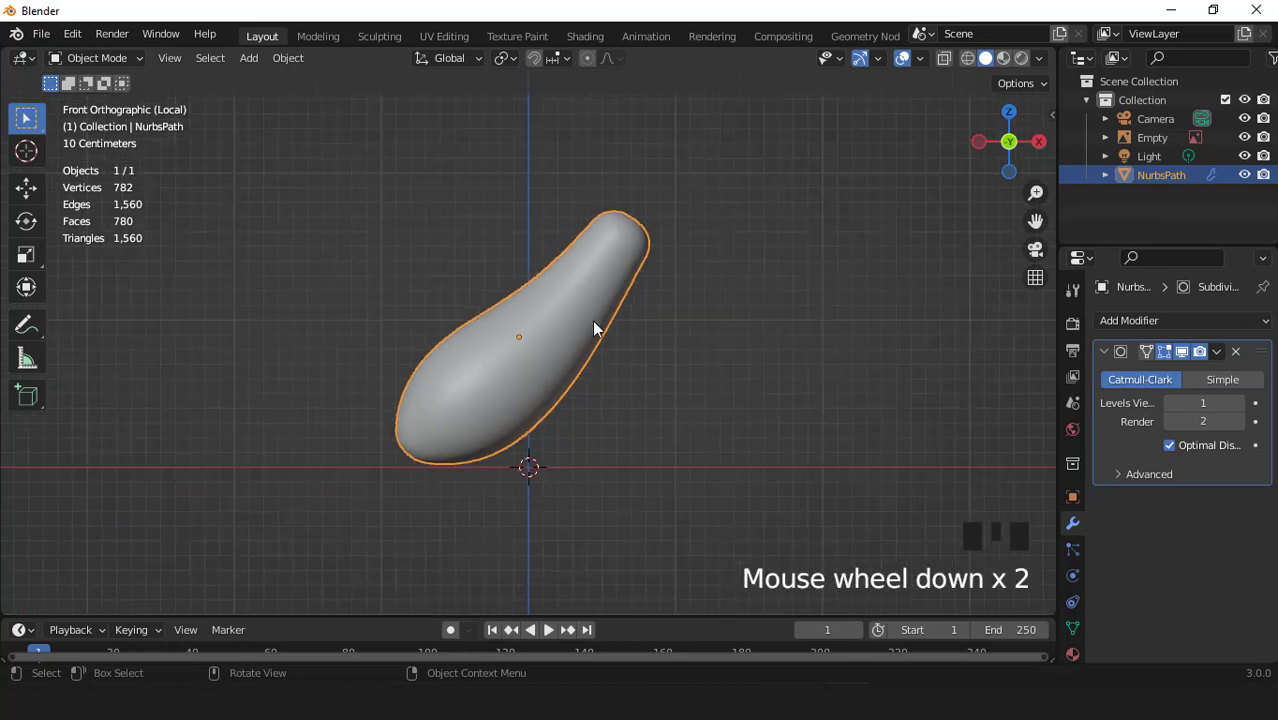
scroll(660, 302, "up", 2)
Step: In Edit Mode, grow the selection from the upper end face to cover the five face rings around it
key("Tab")
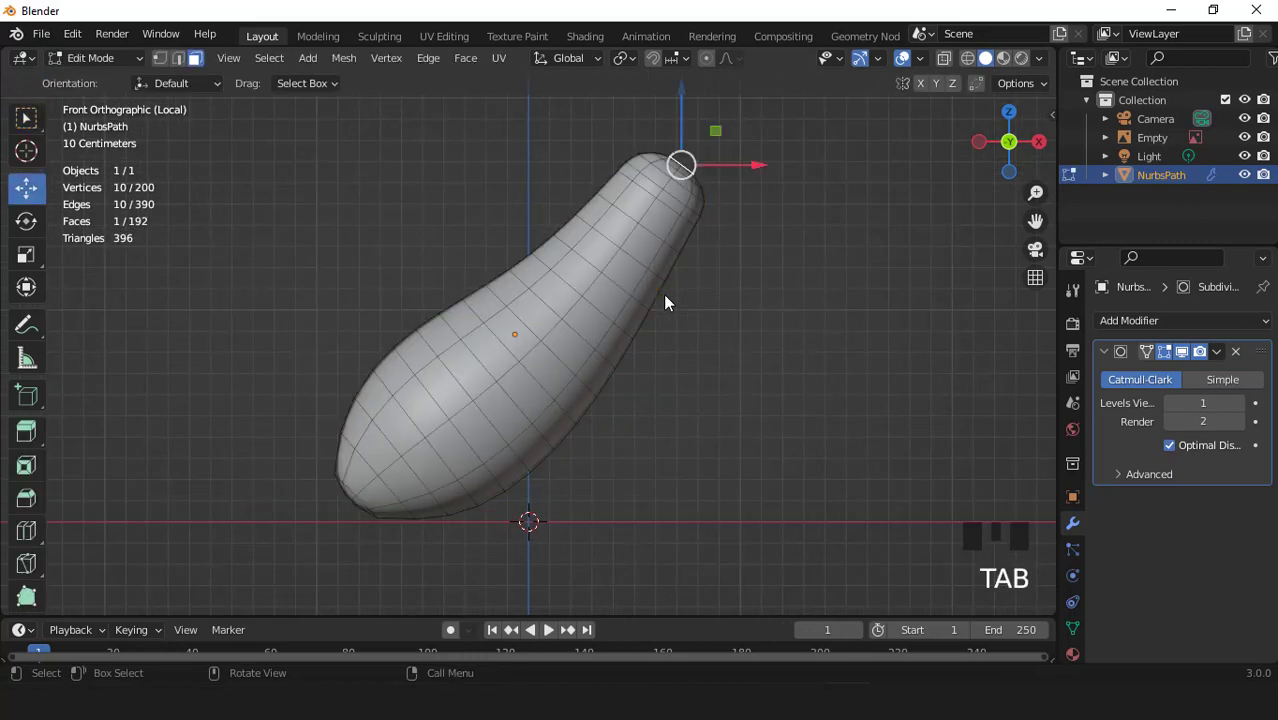
middle_click_drag(705, 203, 630, 294)
scroll(652, 274, "up", 1)
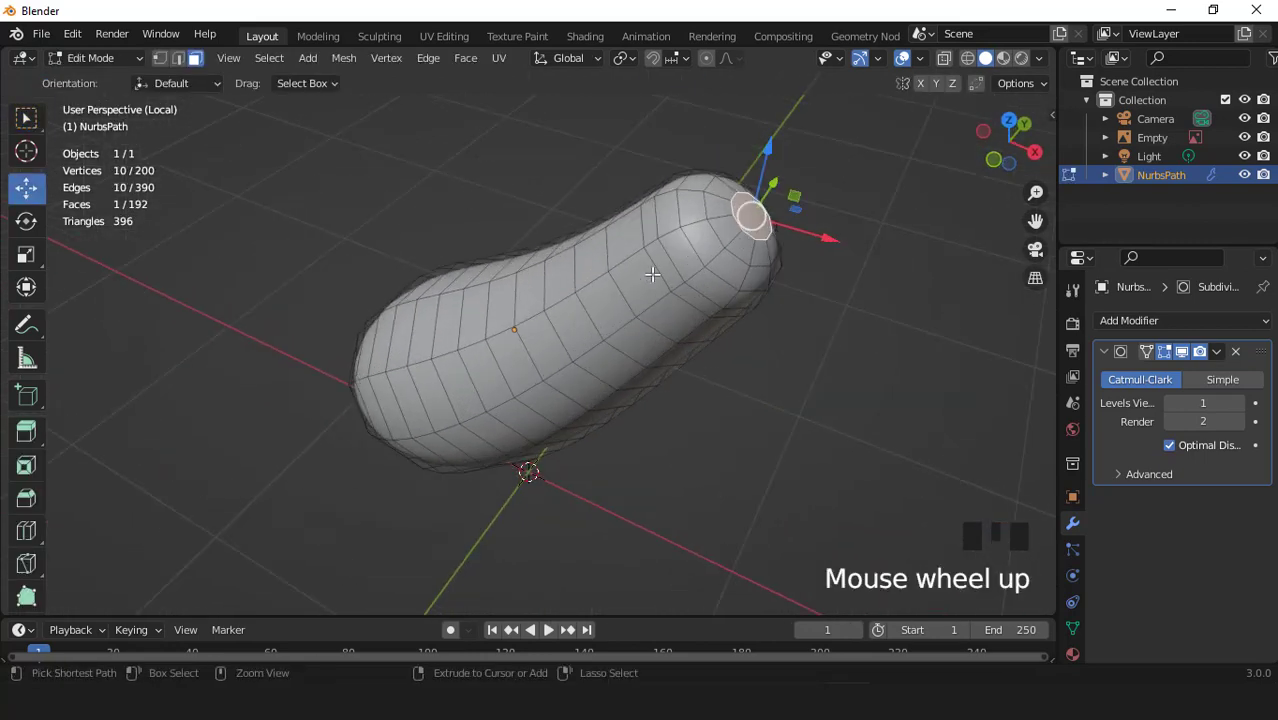
key("ctrl+KP_Add")
key("ctrl+KP_Add")
key("ctrl+KP_Add")
key("ctrl+KP_Add")
key("ctrl+KP_Add")
key("ctrl+KP_Add")
key("ctrl+KP_Add")
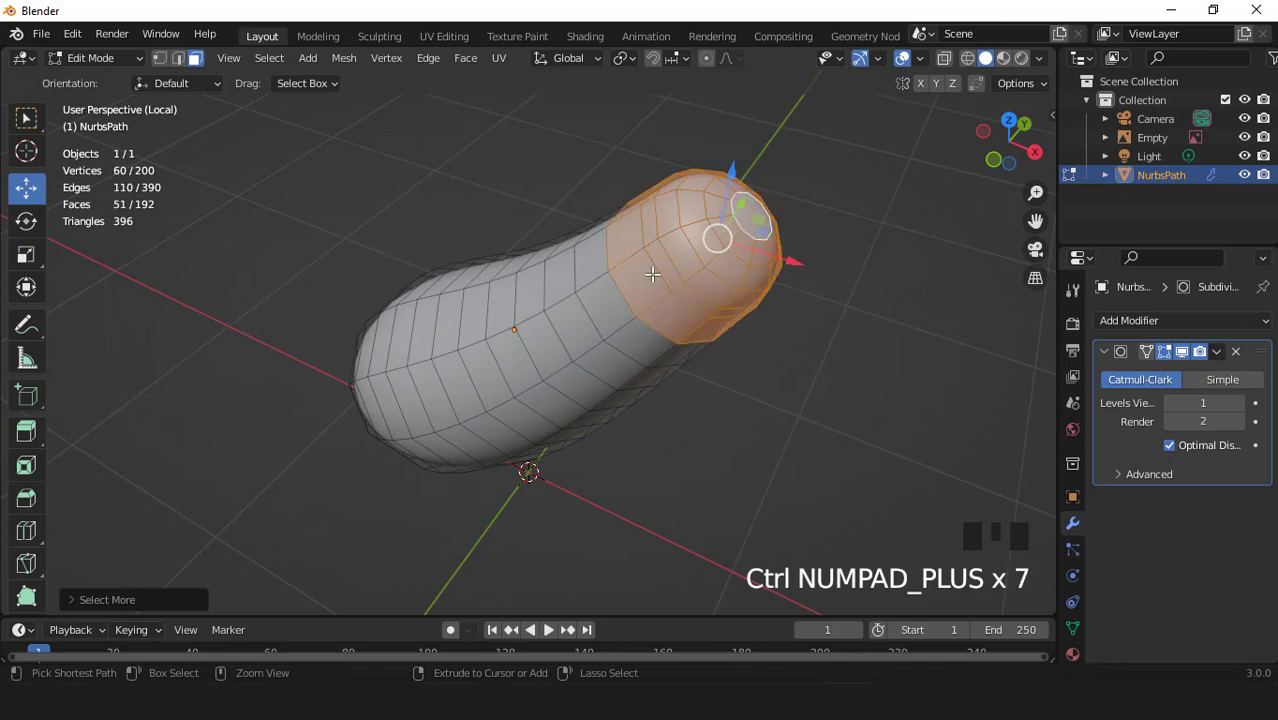
Step: Duplicate the selected upper-end faces in place and separate the copy into its own object
key("KP_1")
key("shift+d")
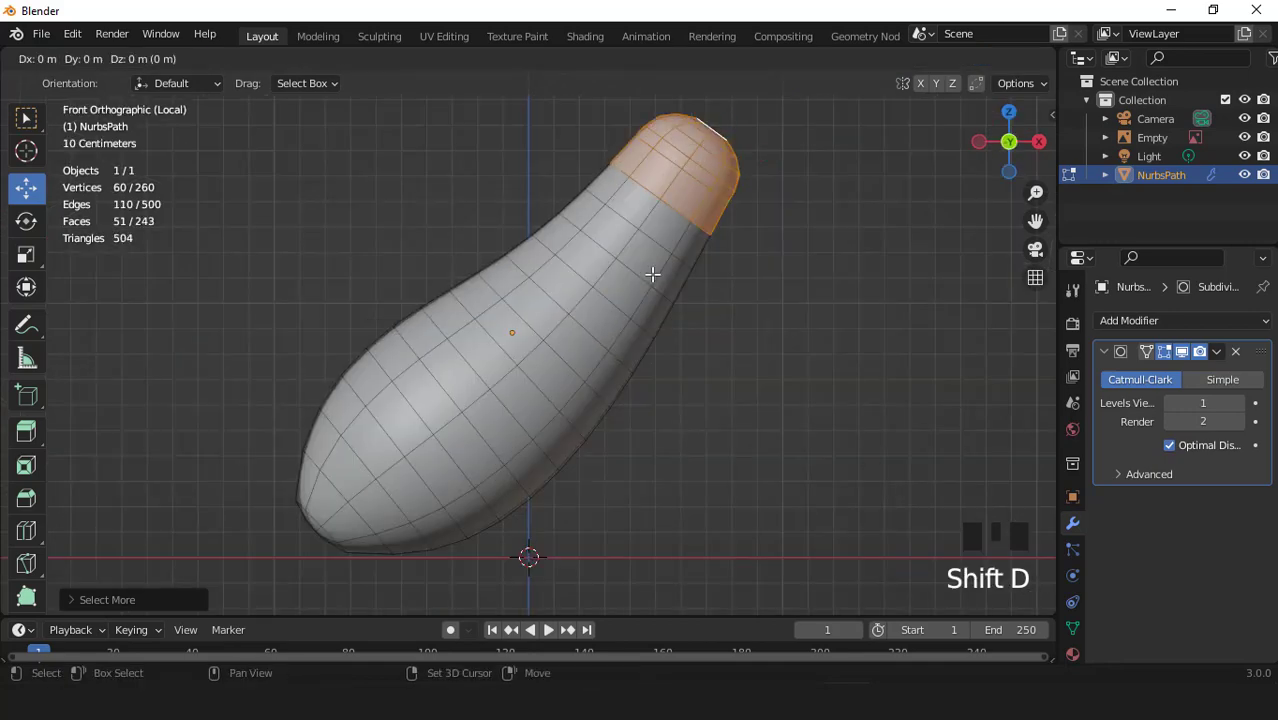
left_click(652, 274)
key("p")
left_click(652, 274)
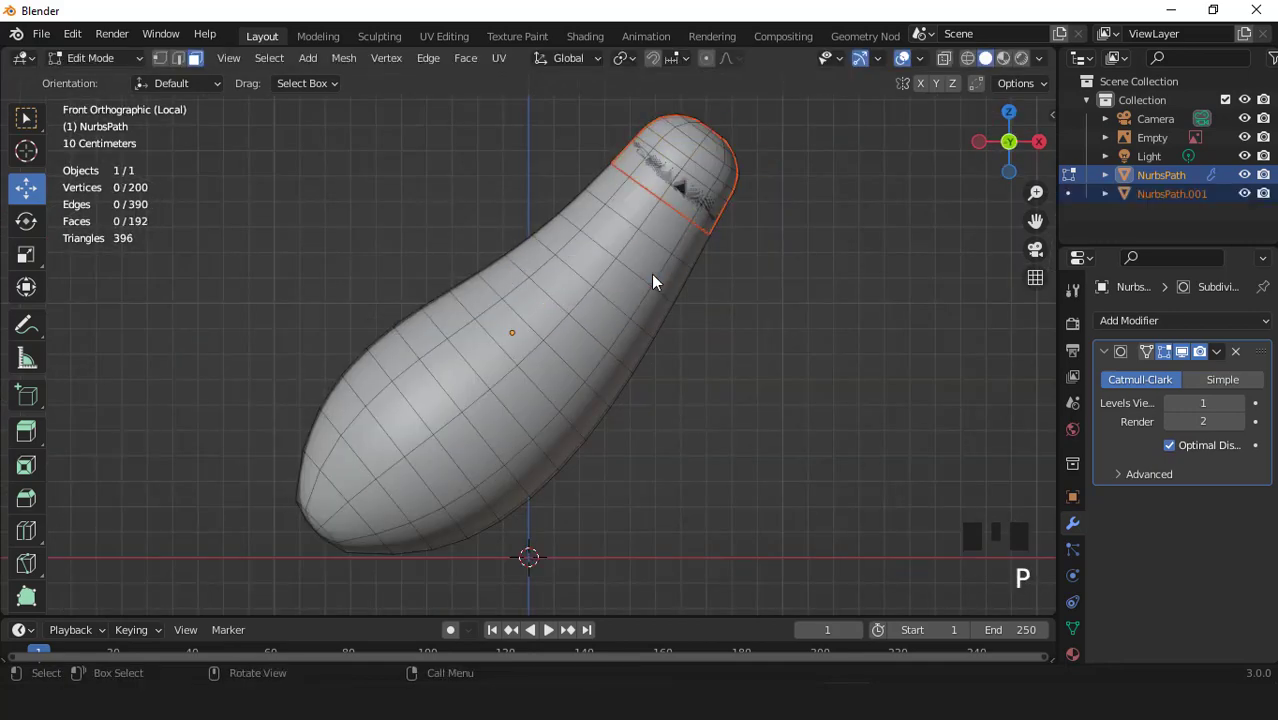
Step: Isolate the separated cap in Local View from the front and hide the Empty reference image
key("Tab")
left_click(690, 163)
key("KP_Divide")
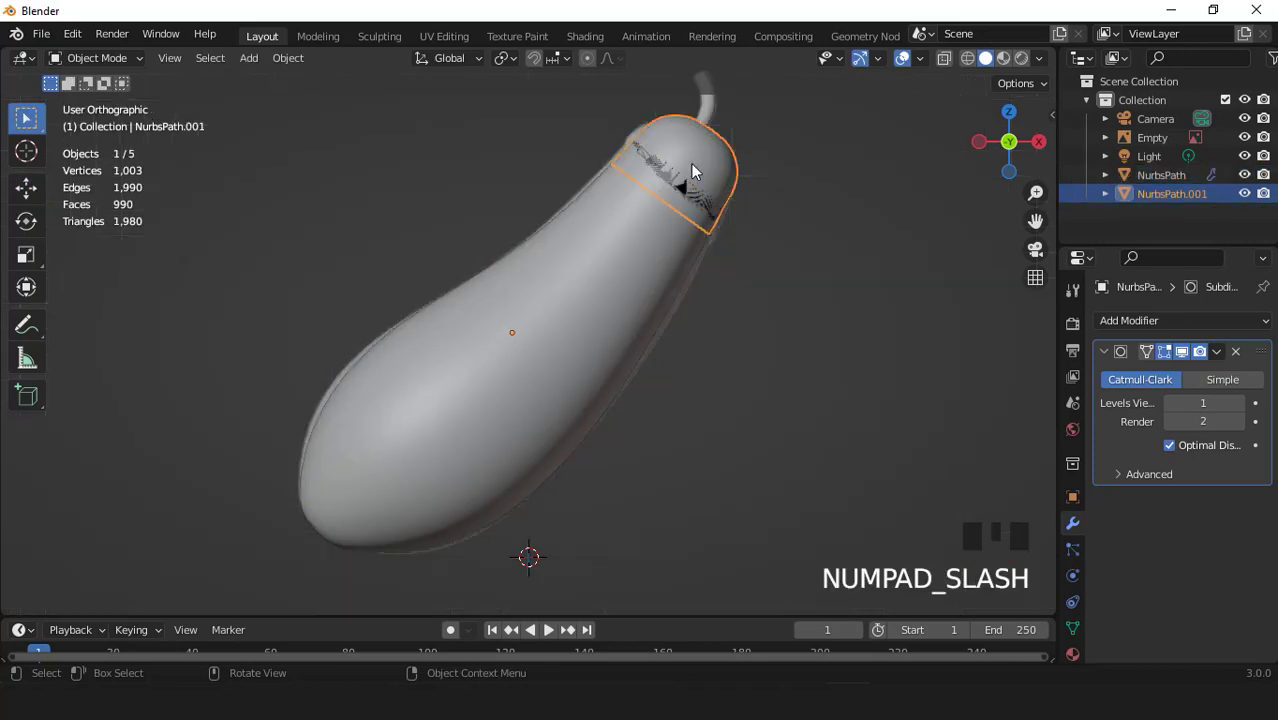
key("KP_1")
key("KP_Divide")
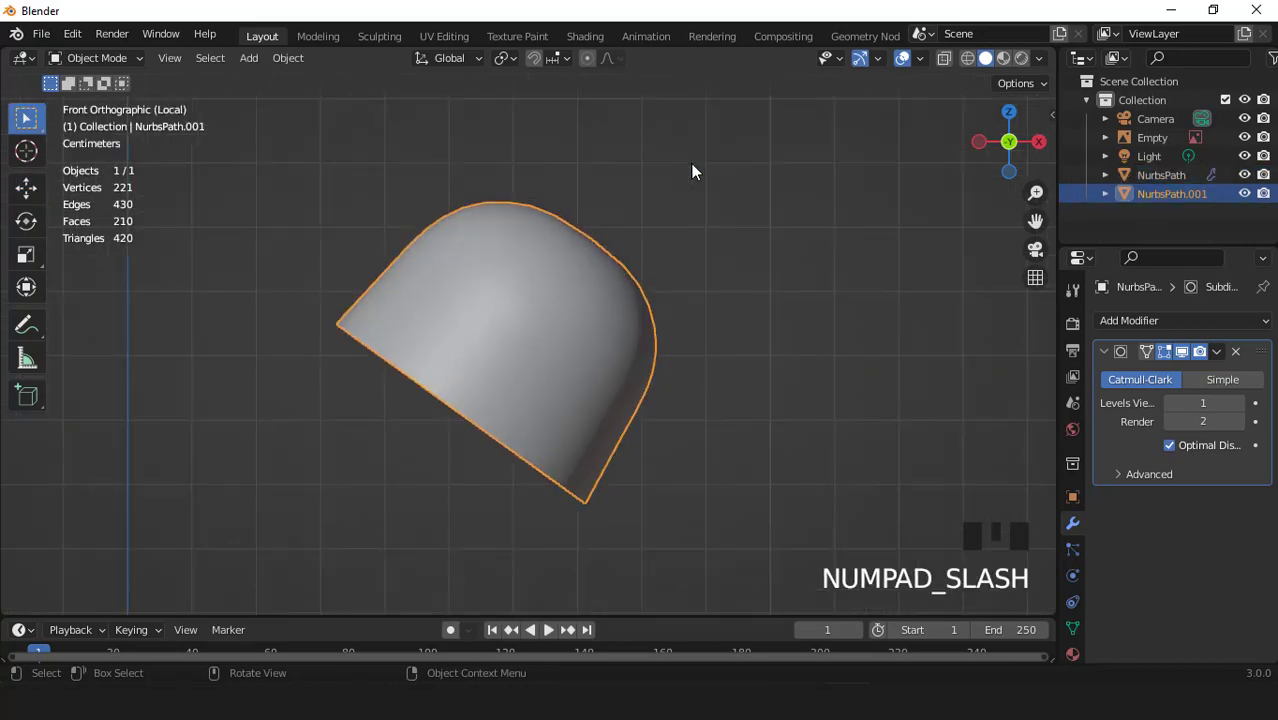
left_click(1244, 137)
Step: In Edit Mode, slide the cap's edge loop nearest the open rim slightly toward the dome
scroll(604, 240, "down", 2)
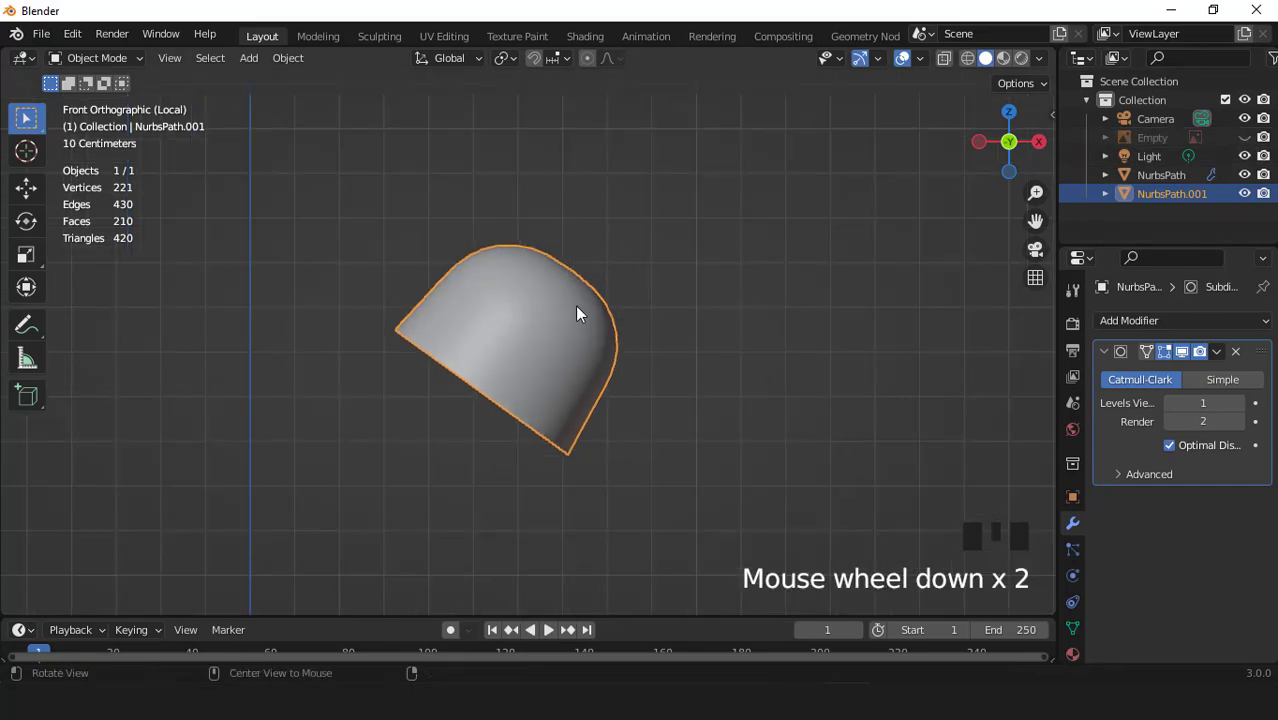
middle_click_drag(579, 311, 662, 297)
key("Tab")
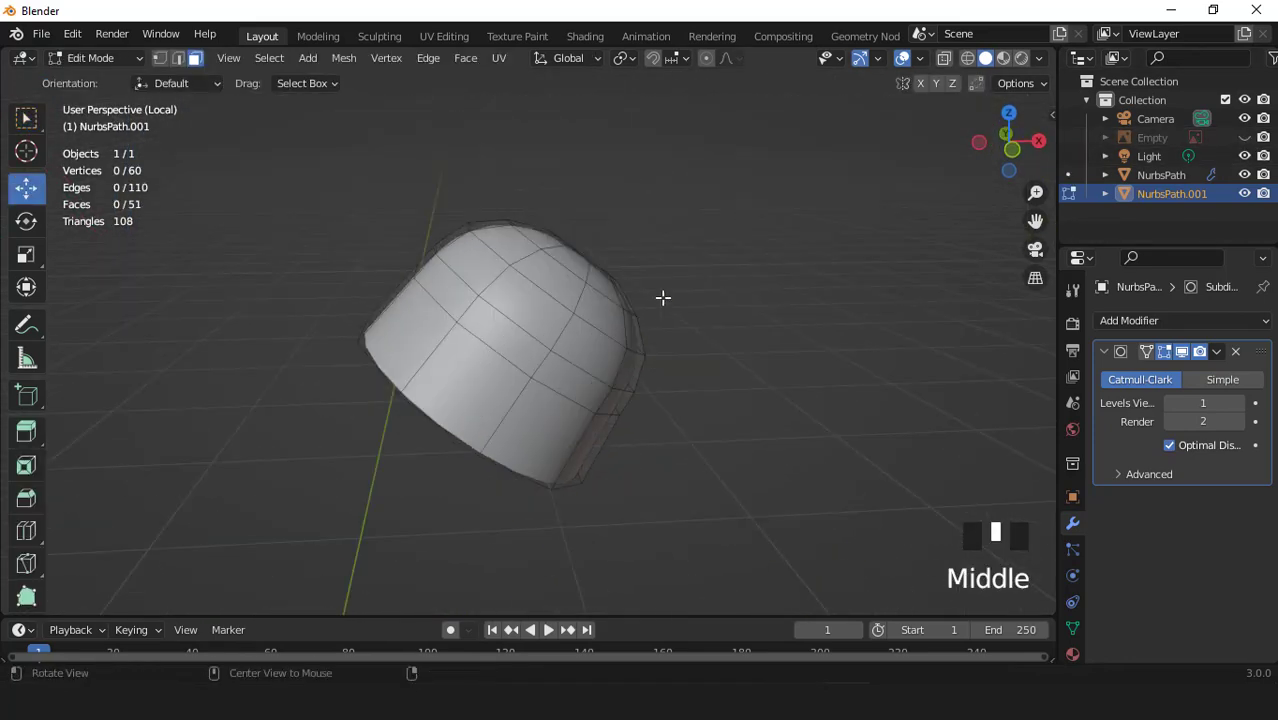
key("KP_1")
scroll(552, 392, "up", 1)
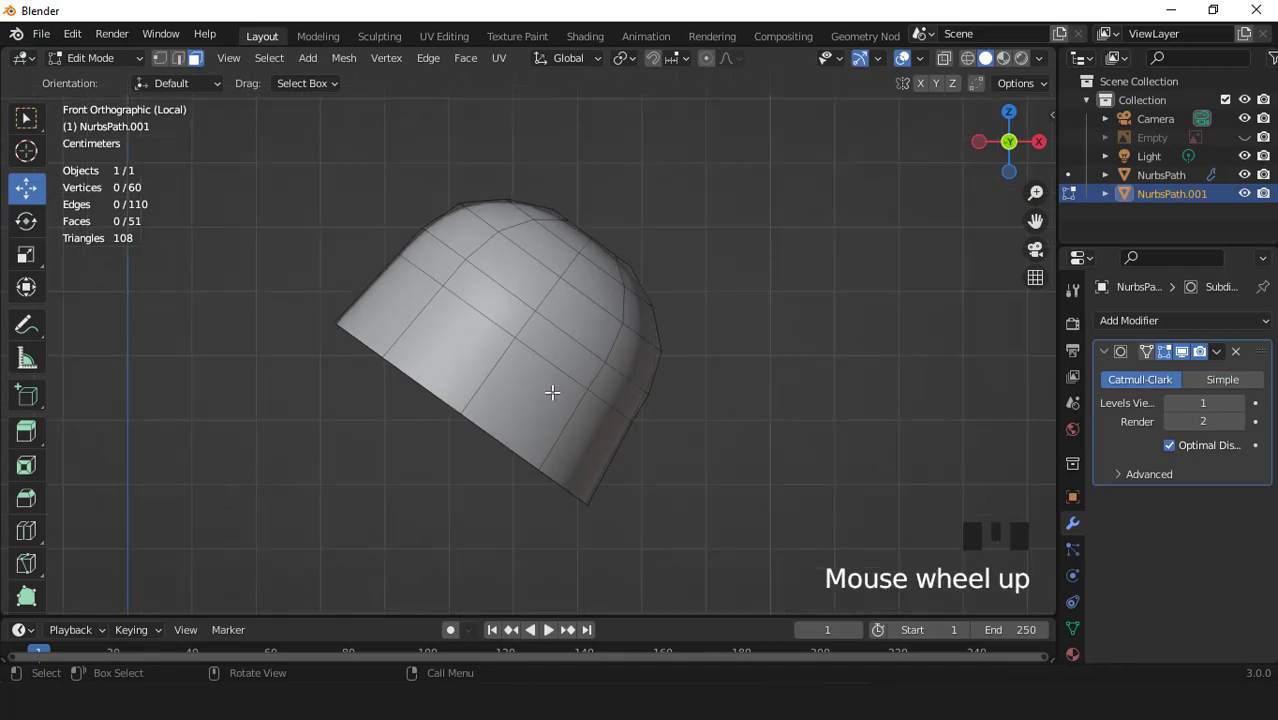
key("2")
left_click(513, 337, "alt")
key("g")
key("g")
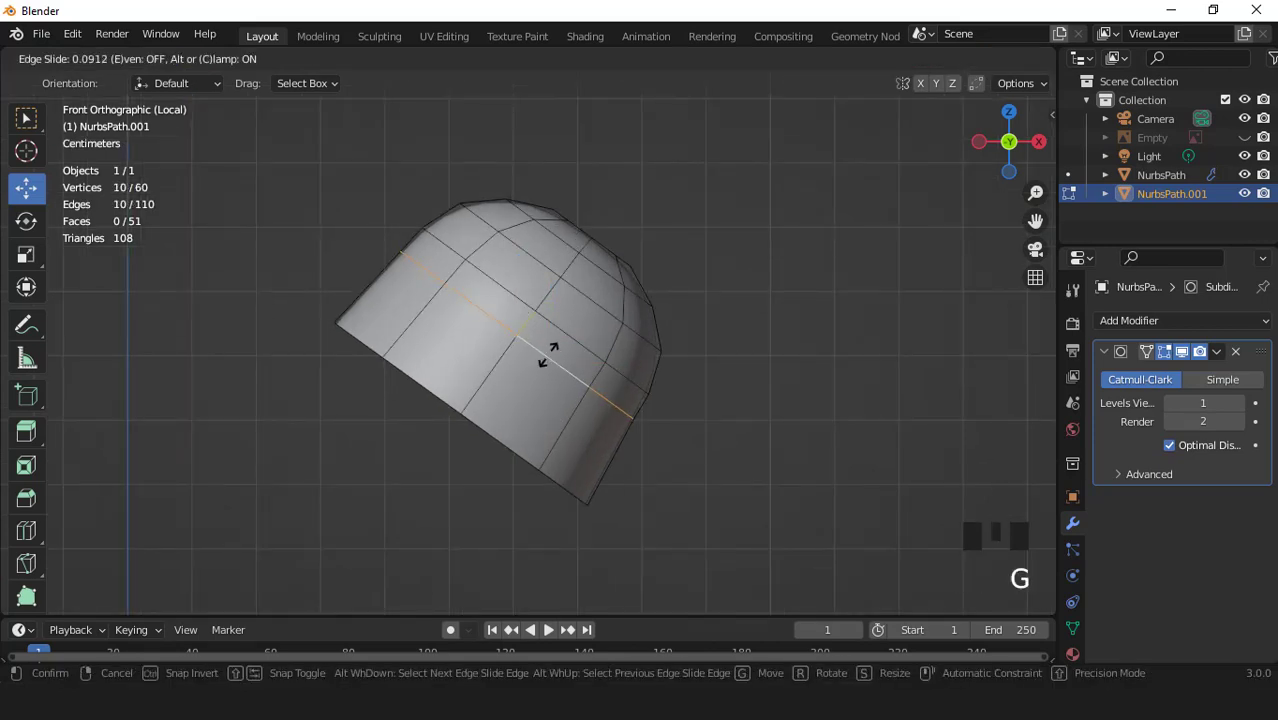
left_click(535, 364)
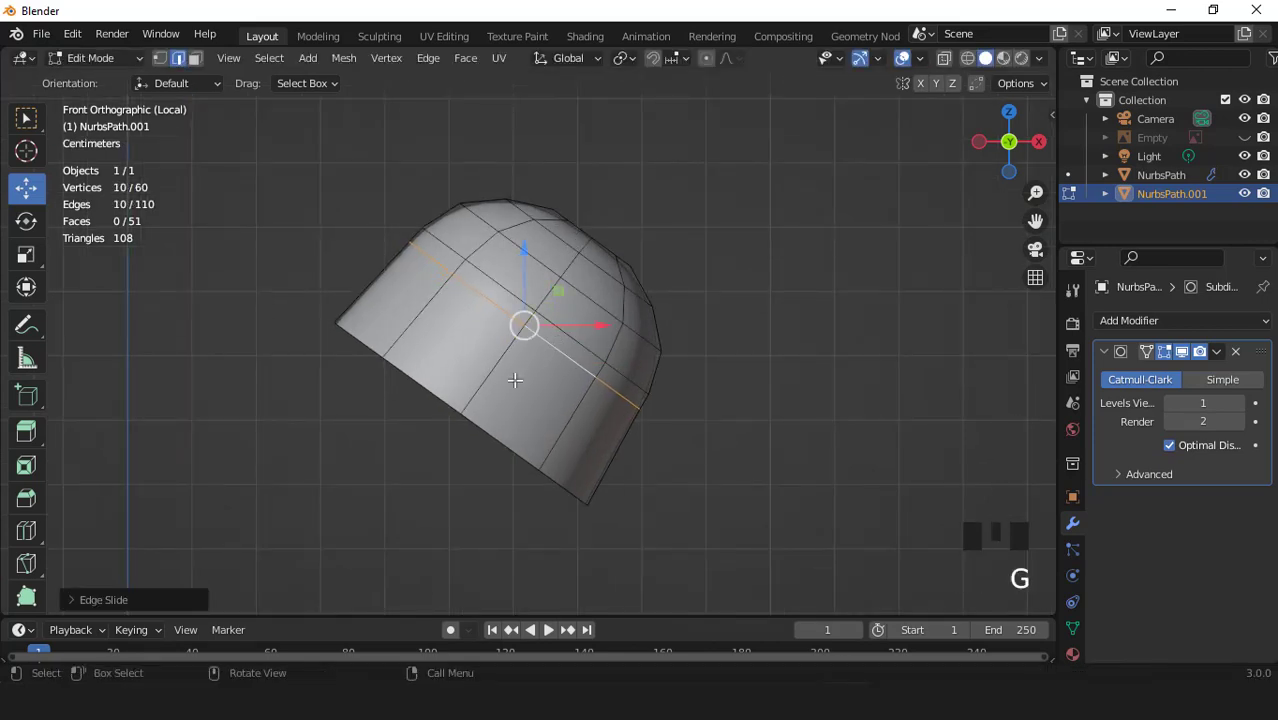
Step: Add an edge loop around the cap and slide it close to the open rim
key("ctrl+r")
left_click(514, 380)
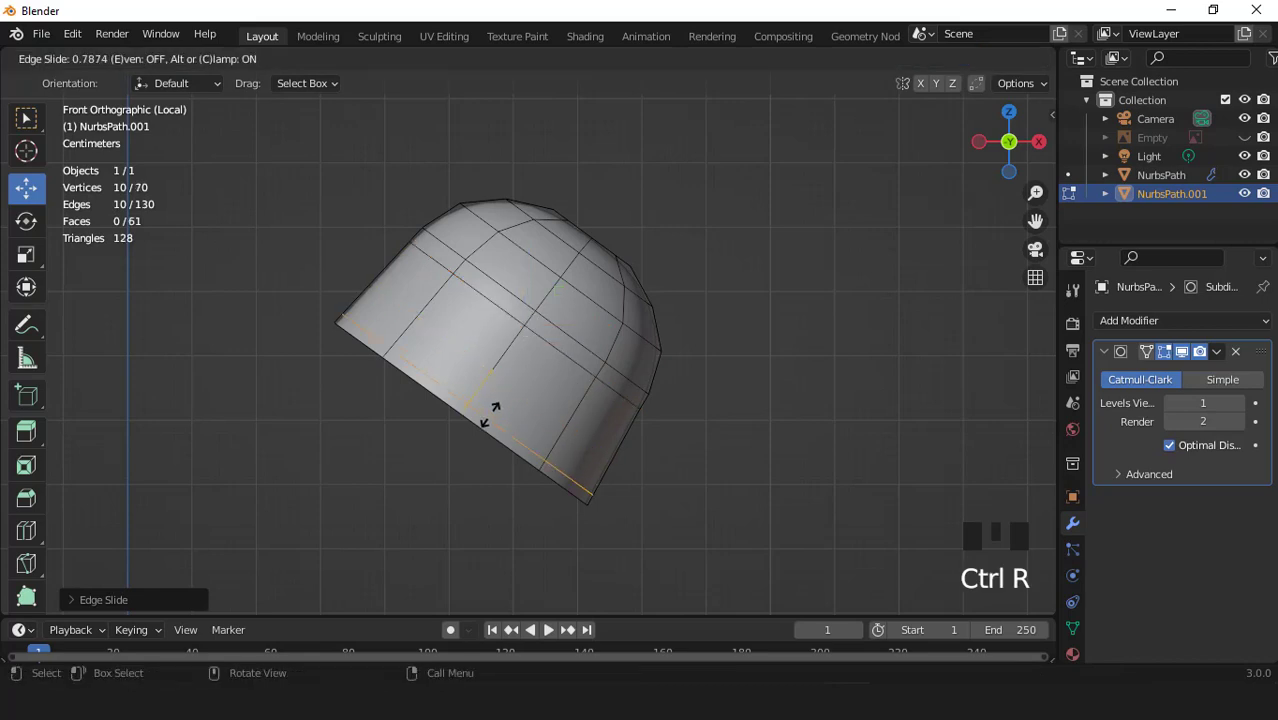
left_click(490, 413)
Step: Select the narrow face ring around the middle of the cap, apply Checker Deselect and delete the remaining selected faces
key("3")
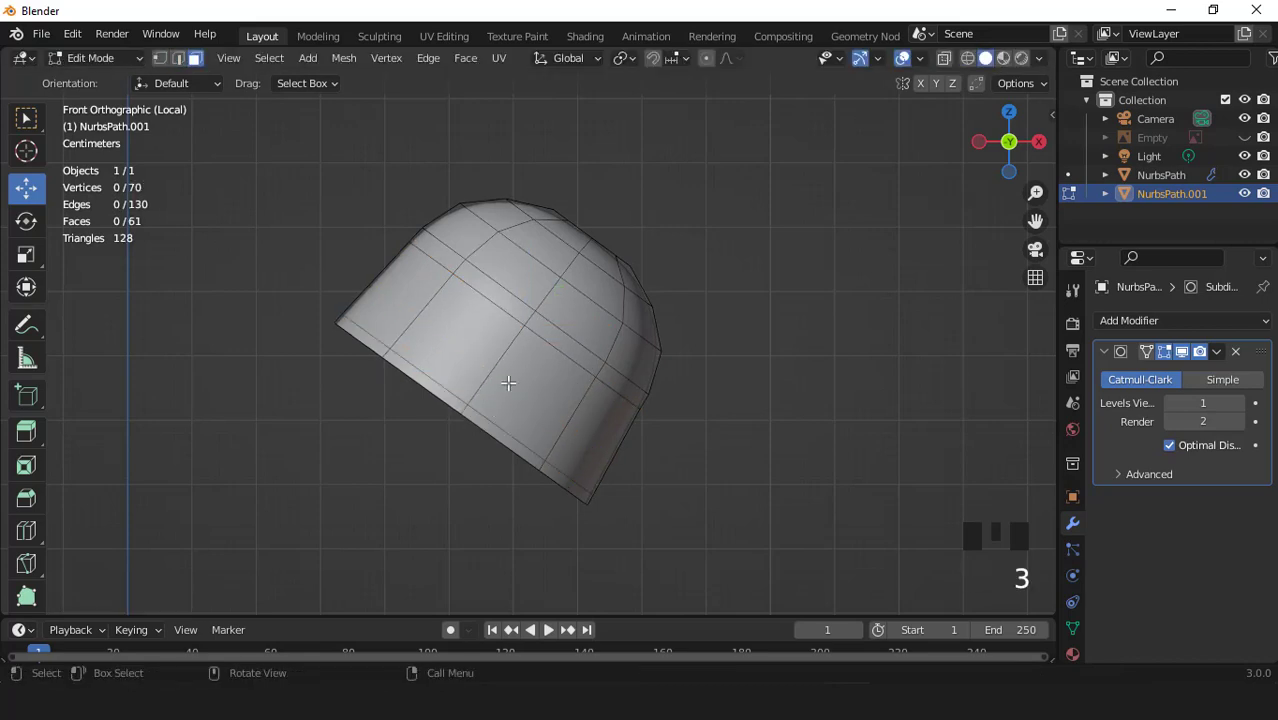
left_click(527, 317, "alt")
left_click(265, 58)
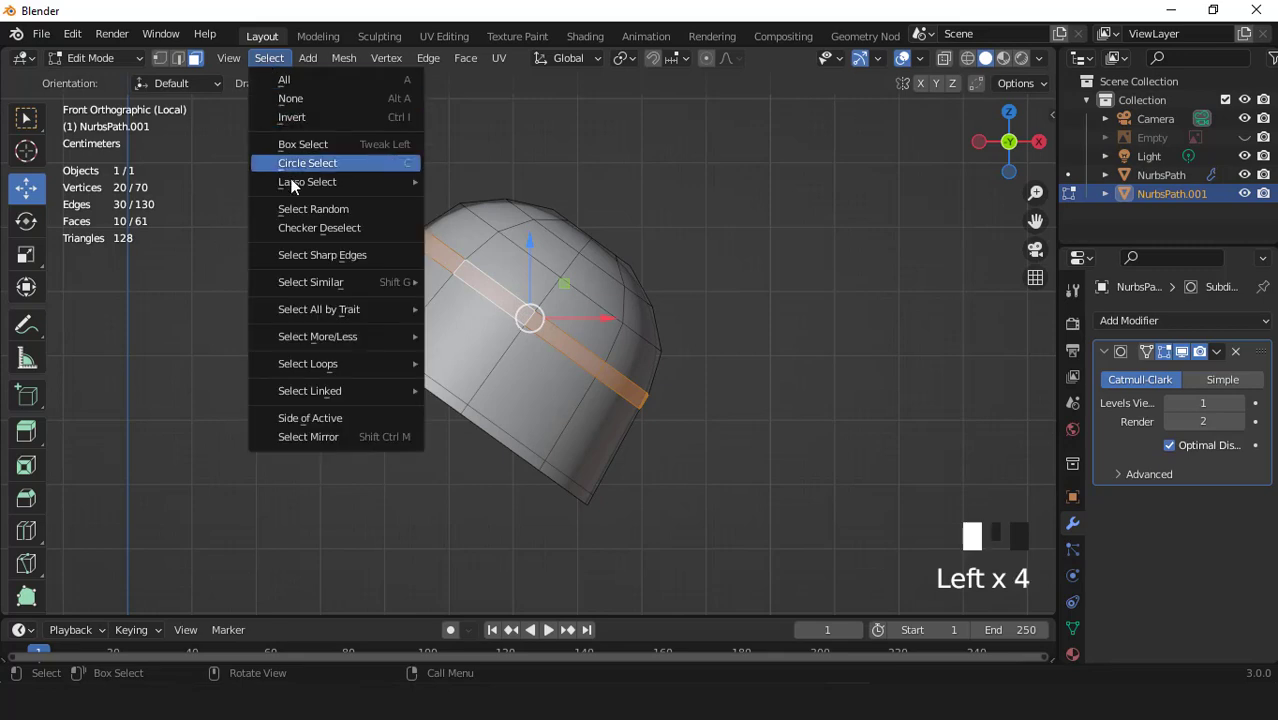
left_click(308, 229)
key("x")
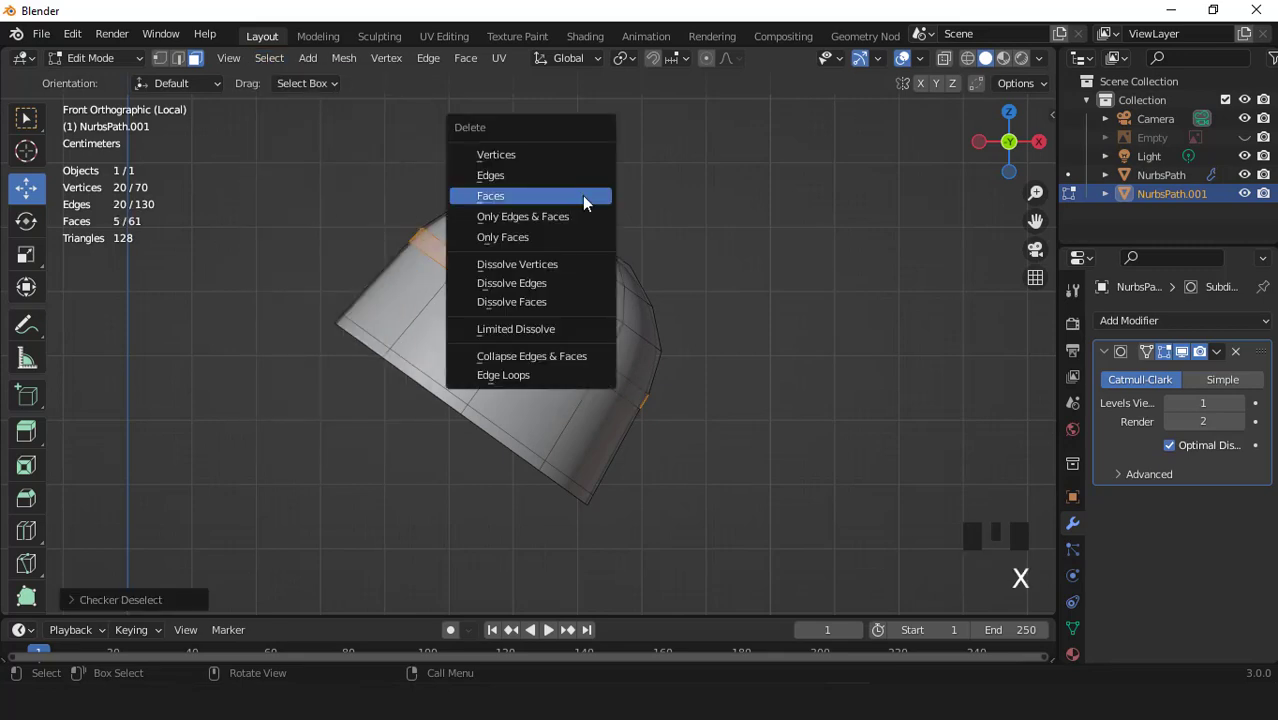
left_click(584, 203)
Step: With the Subdivision viewport display turned off, delete alternate faces of the wide lower ring using Checker Deselect with Offset 1
left_click(518, 337, "alt")
left_click(1180, 352)
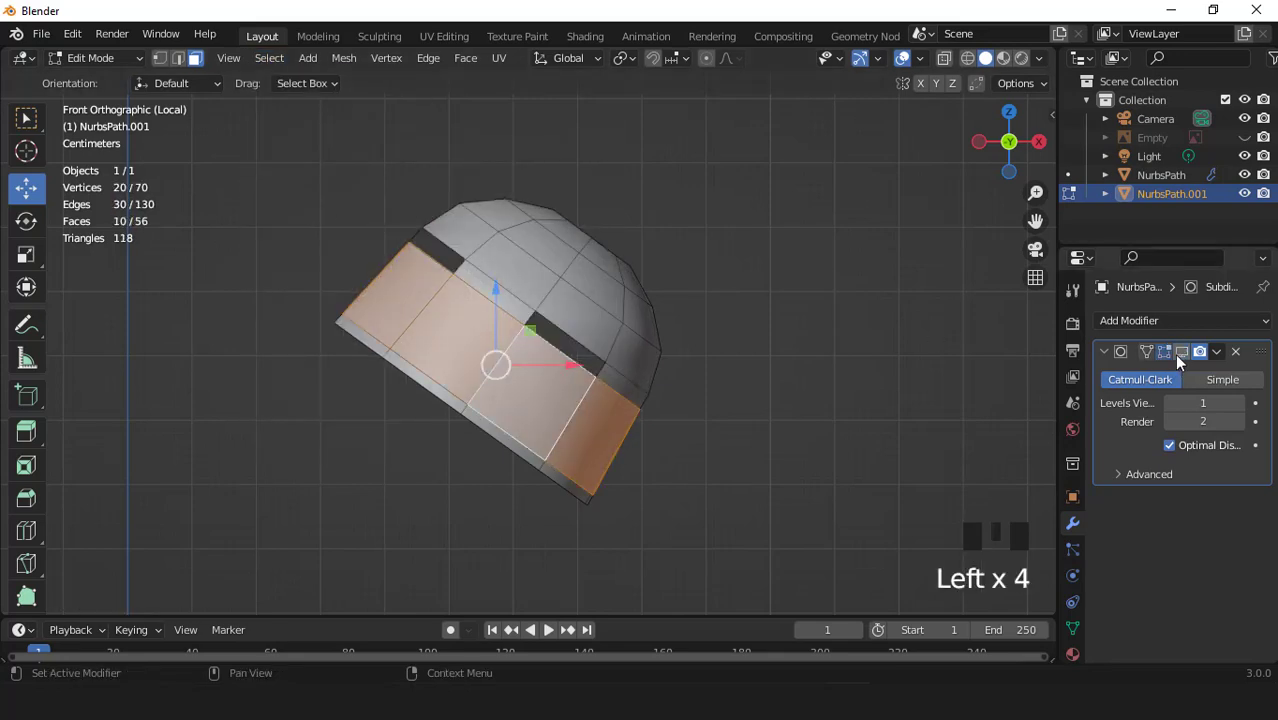
left_click(266, 58)
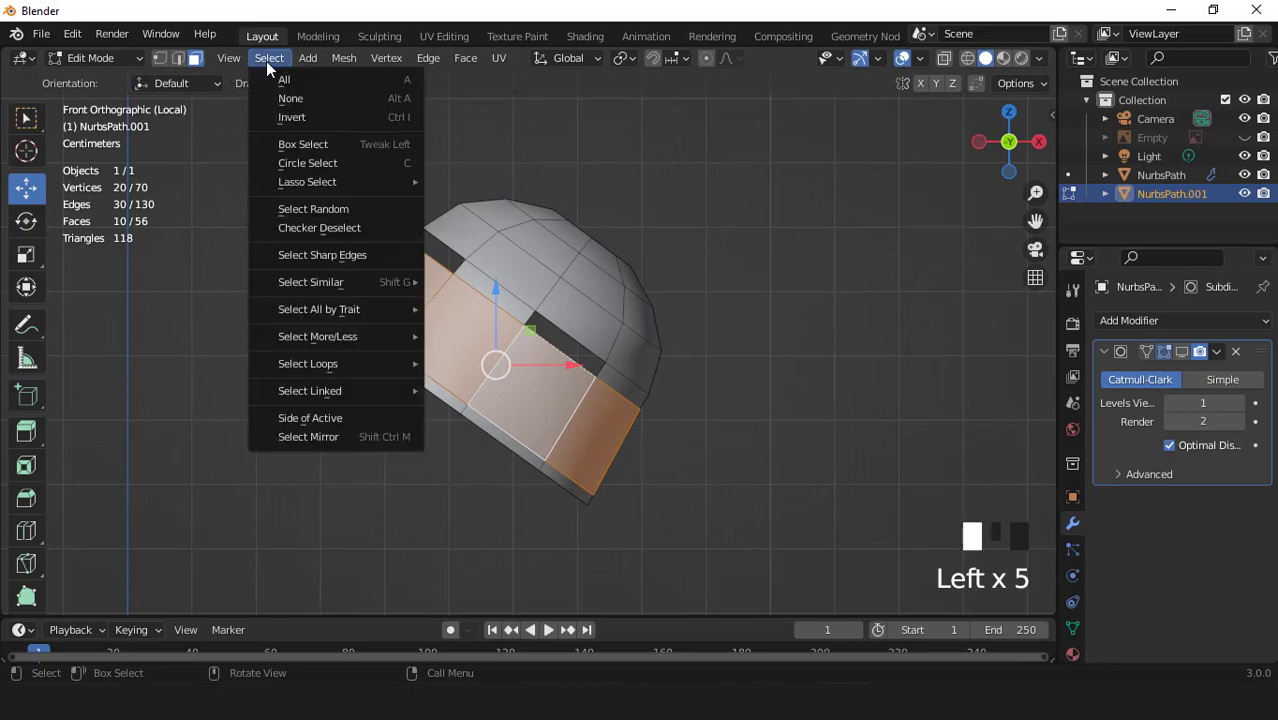
left_click(306, 229)
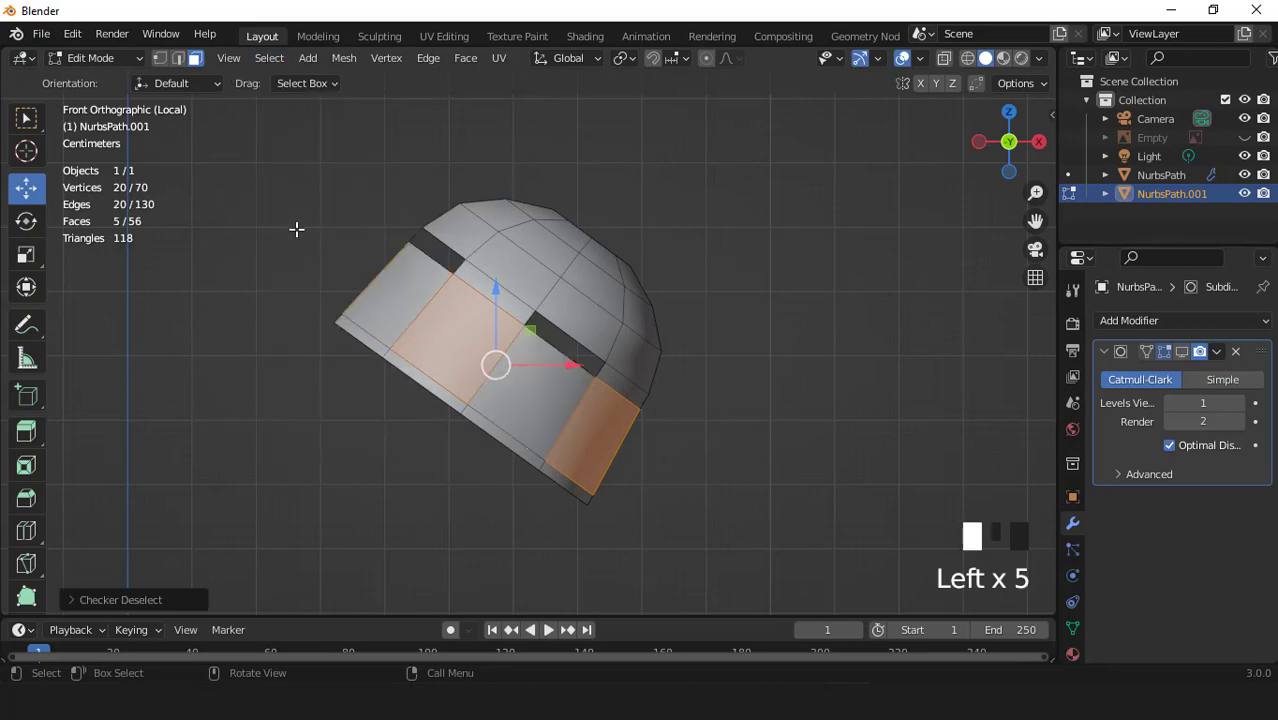
left_click(73, 599)
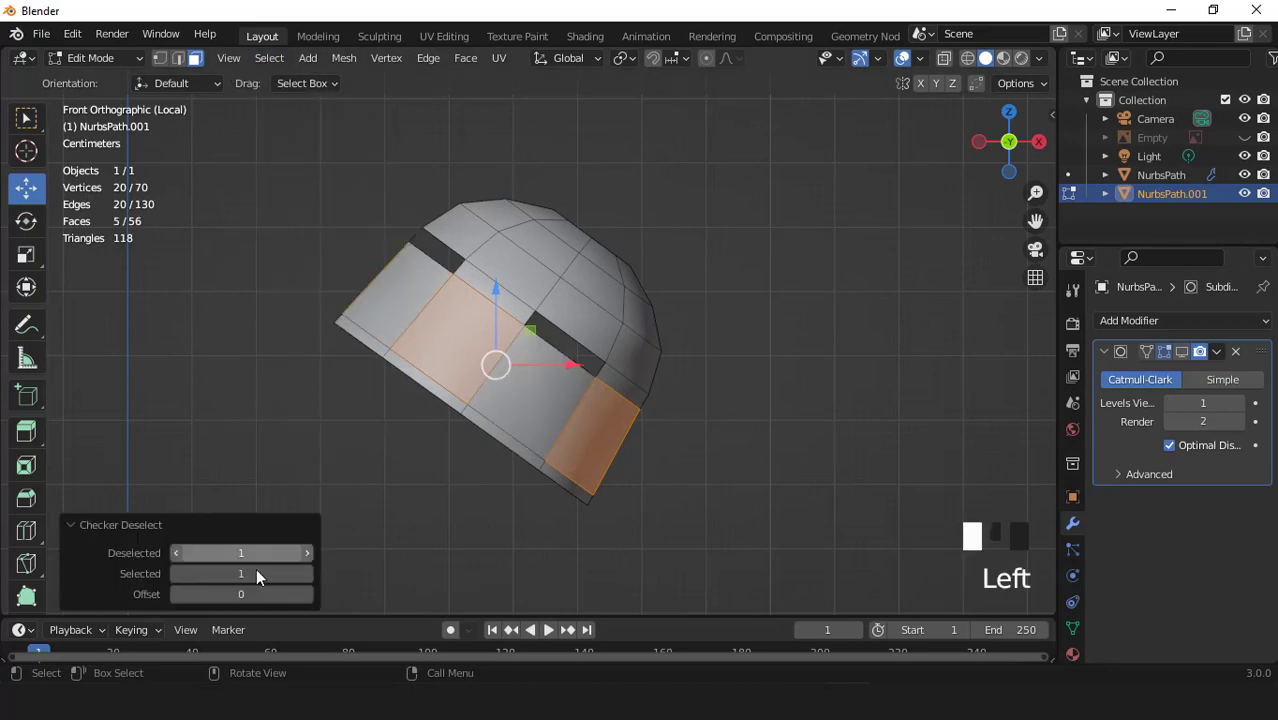
left_click(304, 594)
key("x")
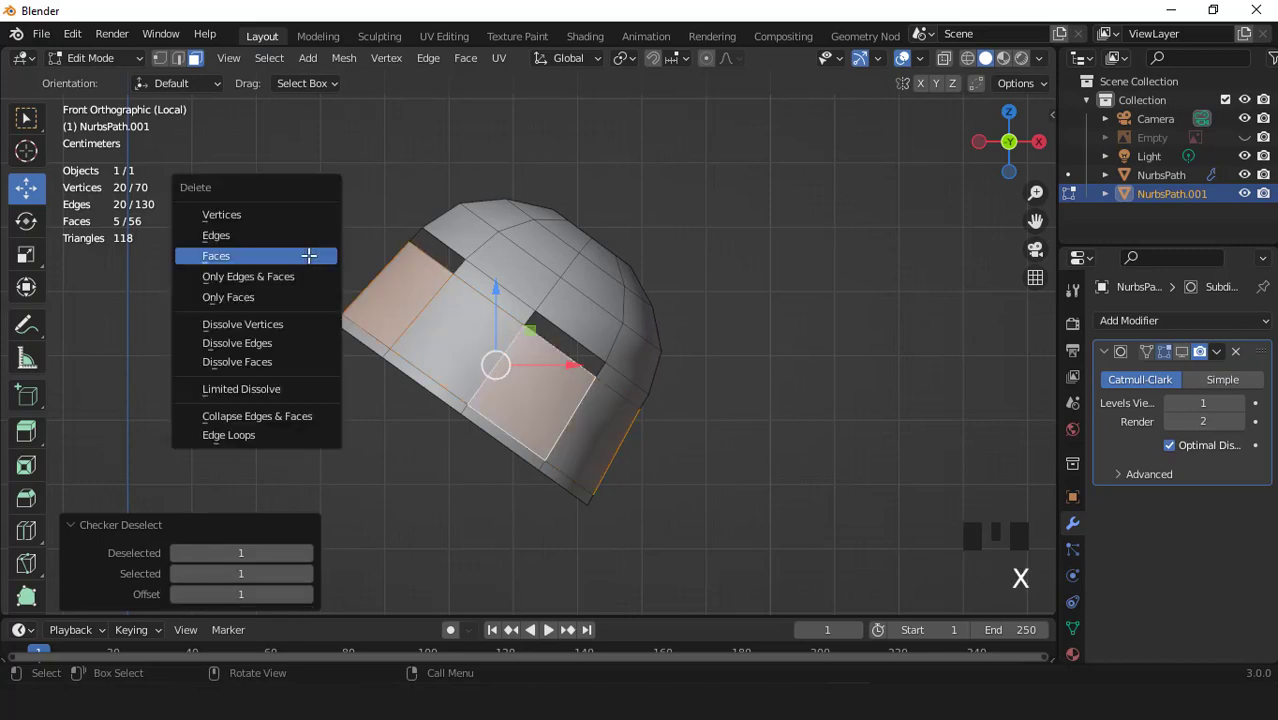
left_click(308, 255)
Step: Select the narrow face ring at the cap's open rim, apply Checker Deselect with Offset 0 and delete the remaining selected faces
left_click(463, 411)
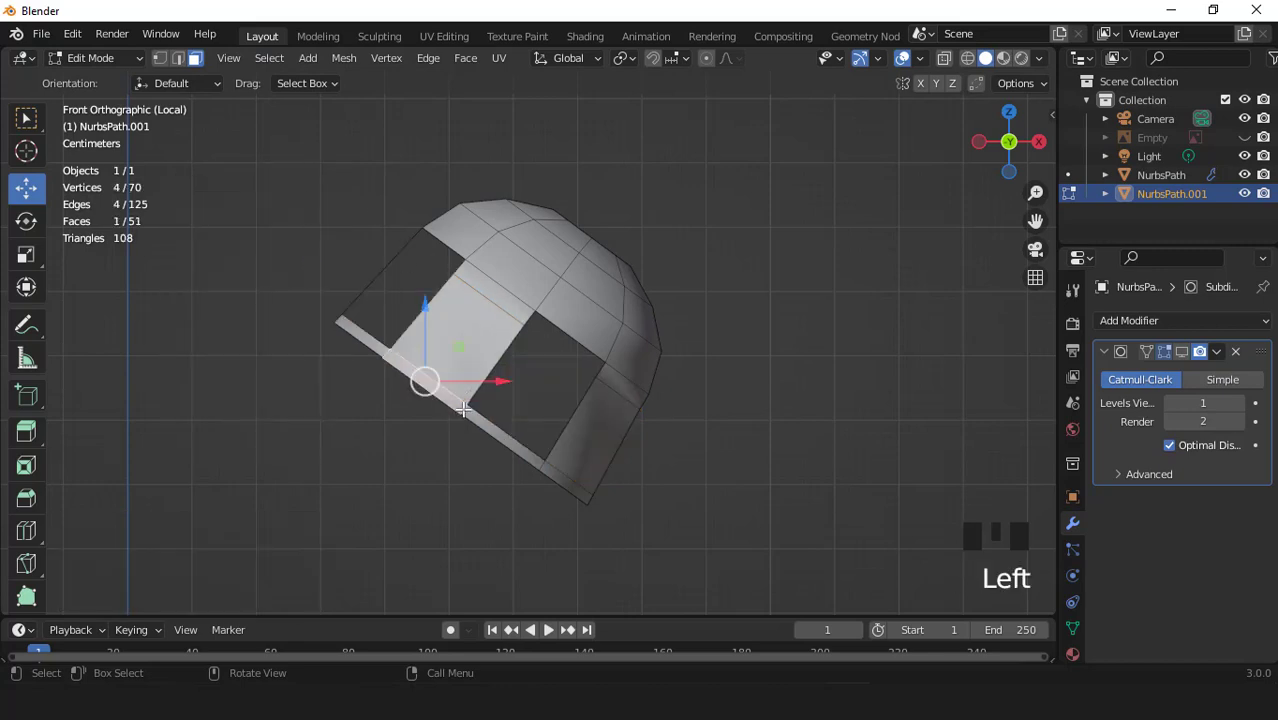
double_click(463, 411)
left_click(269, 58)
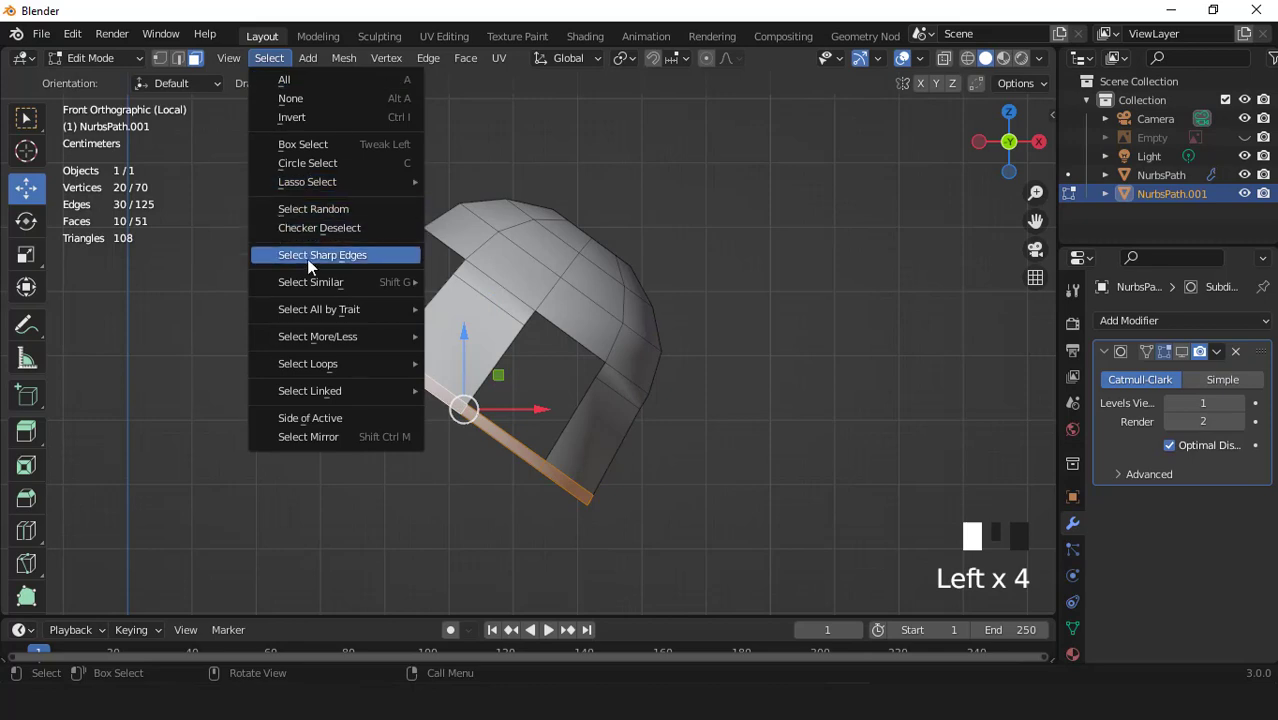
left_click(308, 226)
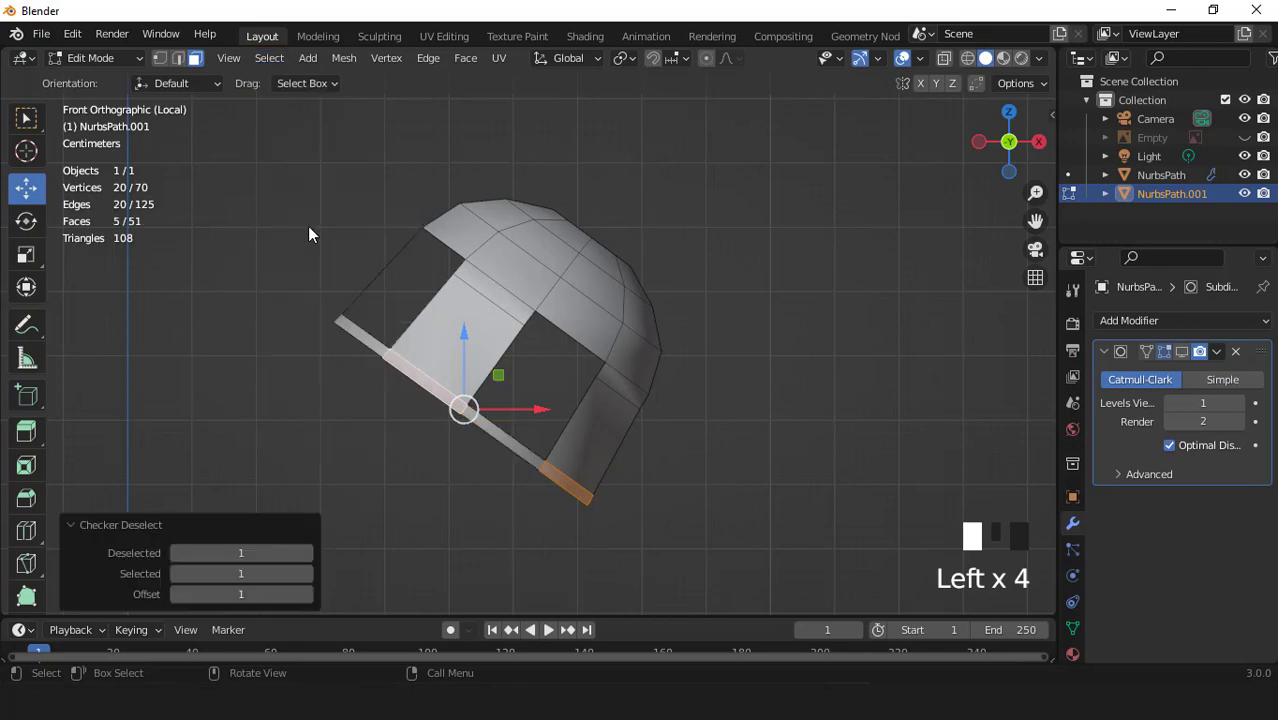
left_click(178, 595)
key("x")
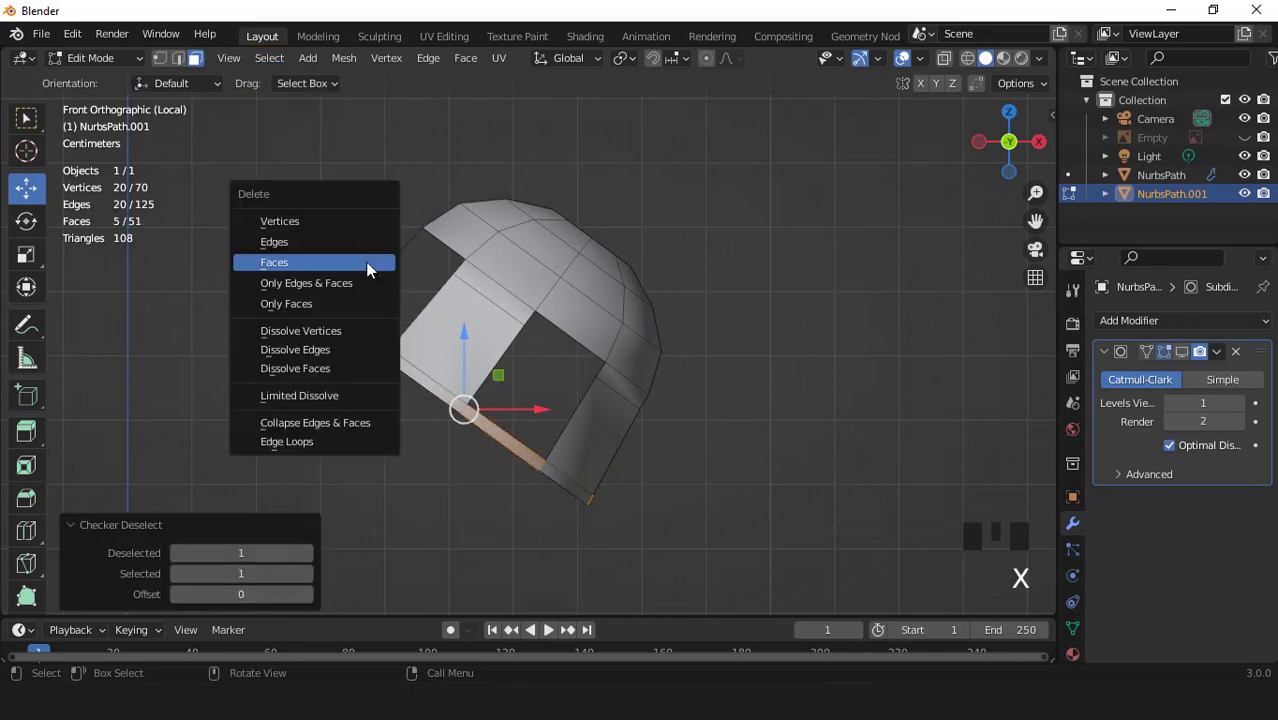
left_click(368, 268)
Step: Select the upper cross edge of all five strips and scale them to about 0.59 around Individual Origins
key("2")
left_click(440, 290)
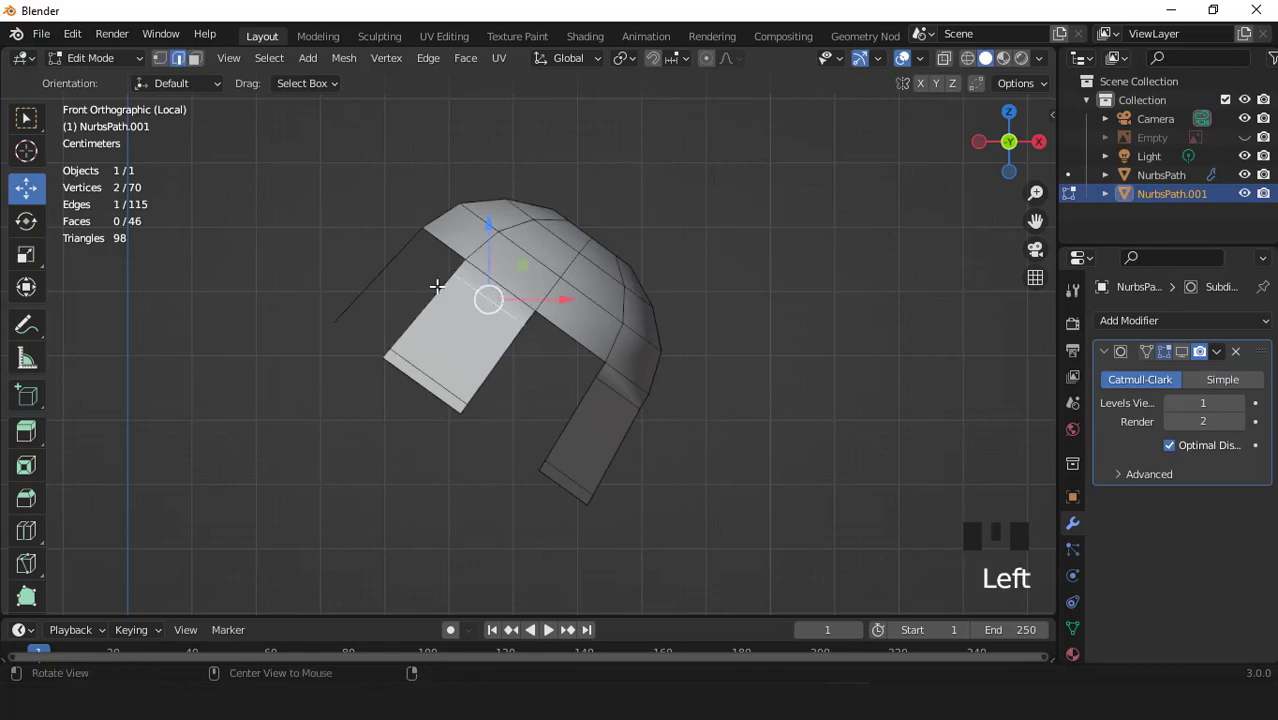
middle_click_drag(440, 290, 713, 262)
left_click(528, 292, "shift")
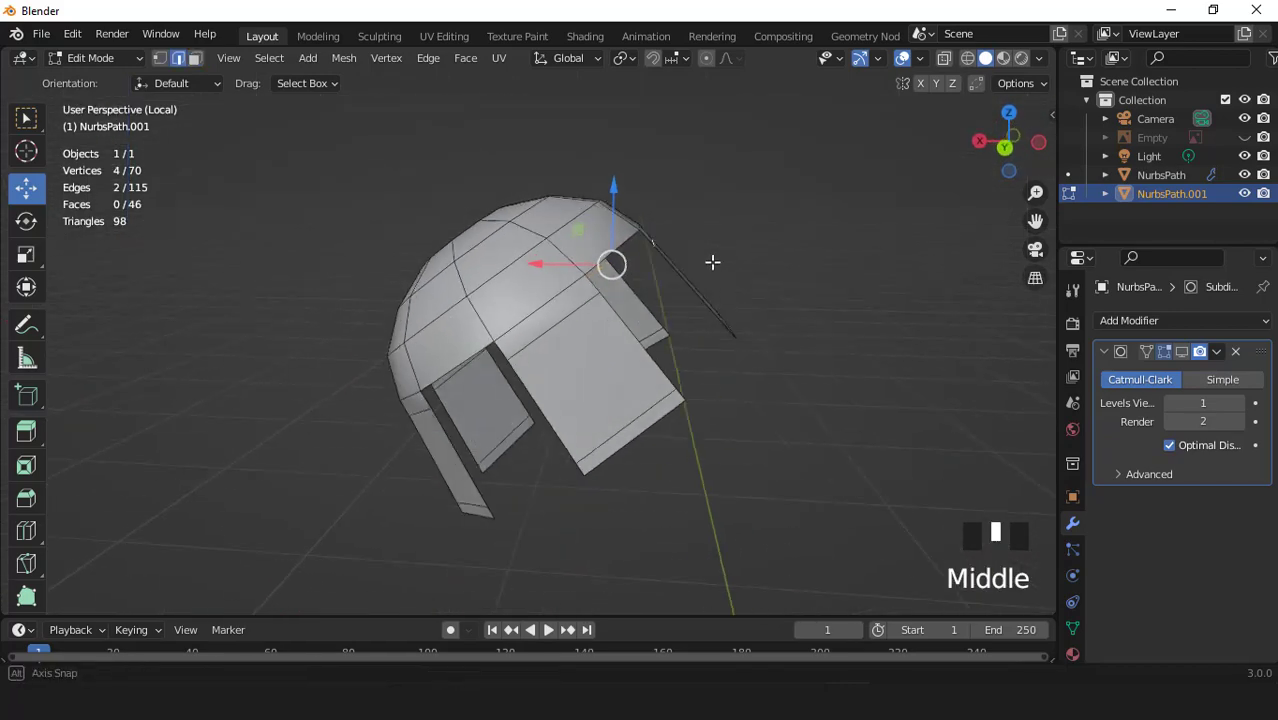
left_click(27, 119, "shift")
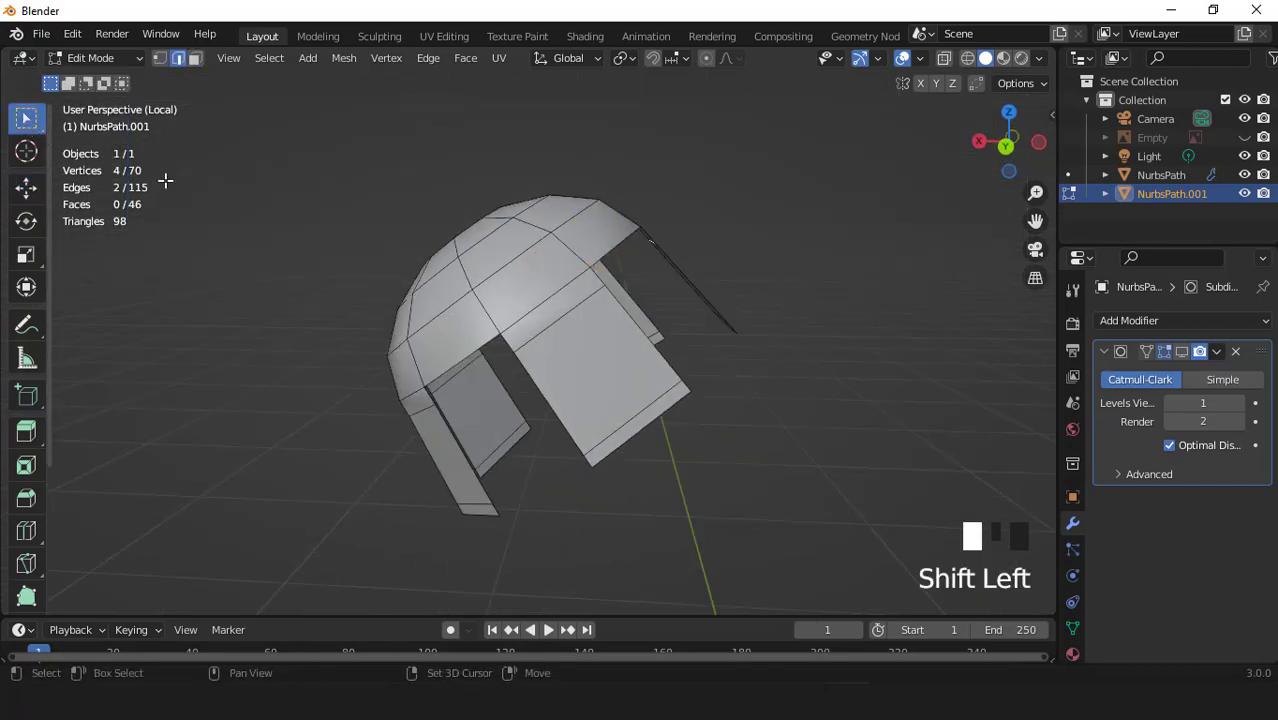
left_click(548, 332, "shift")
middle_click_drag(548, 332, 660, 240)
left_click(545, 305, "shift")
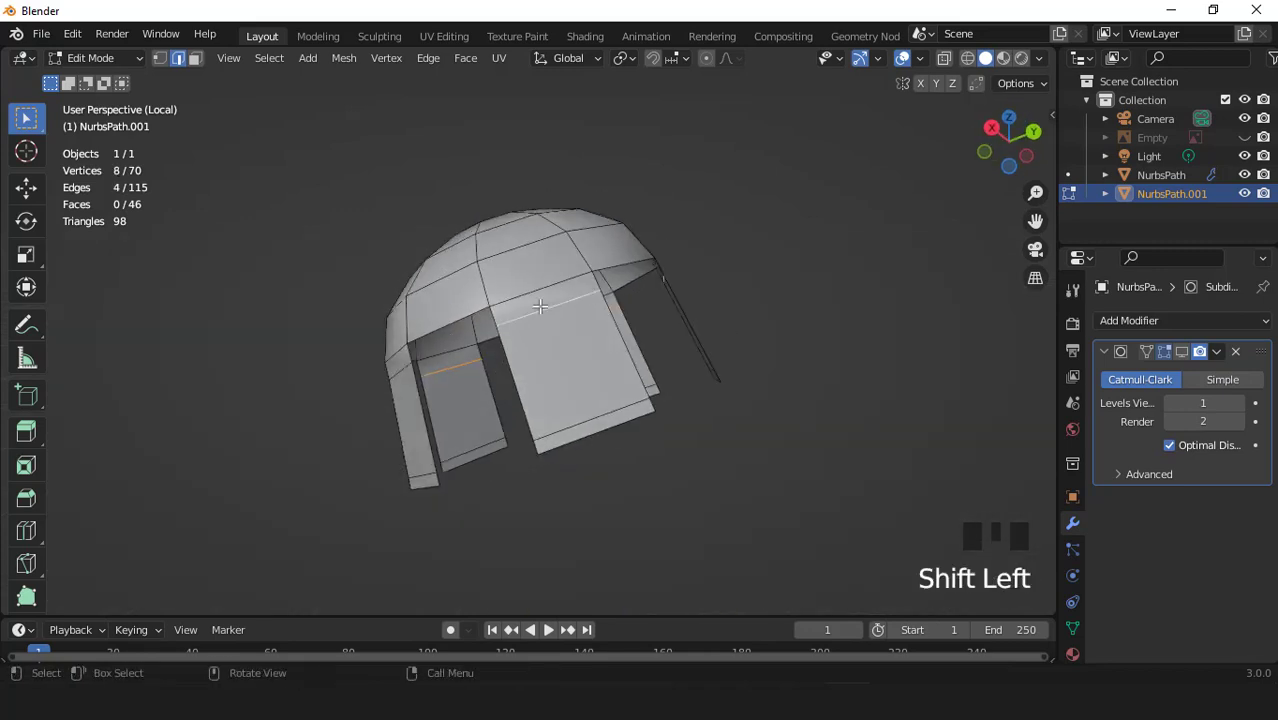
middle_click_drag(545, 305, 570, 326)
left_click(567, 322, "shift")
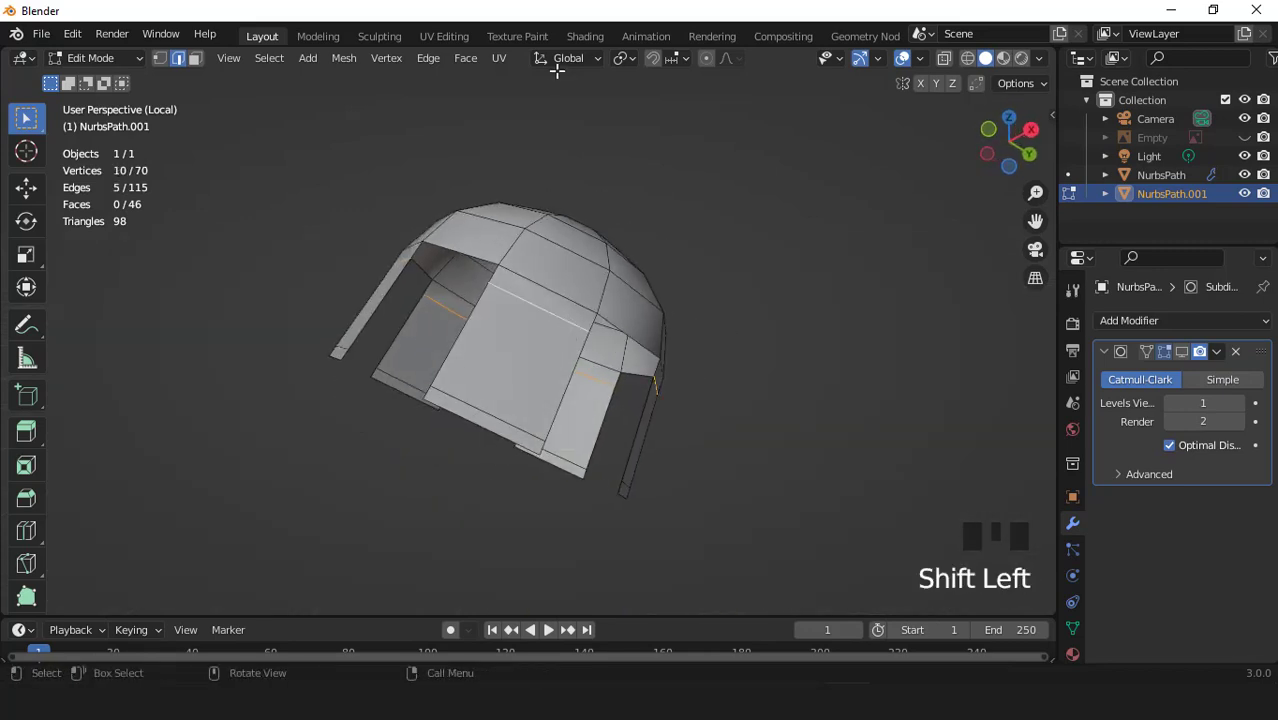
left_click(621, 58)
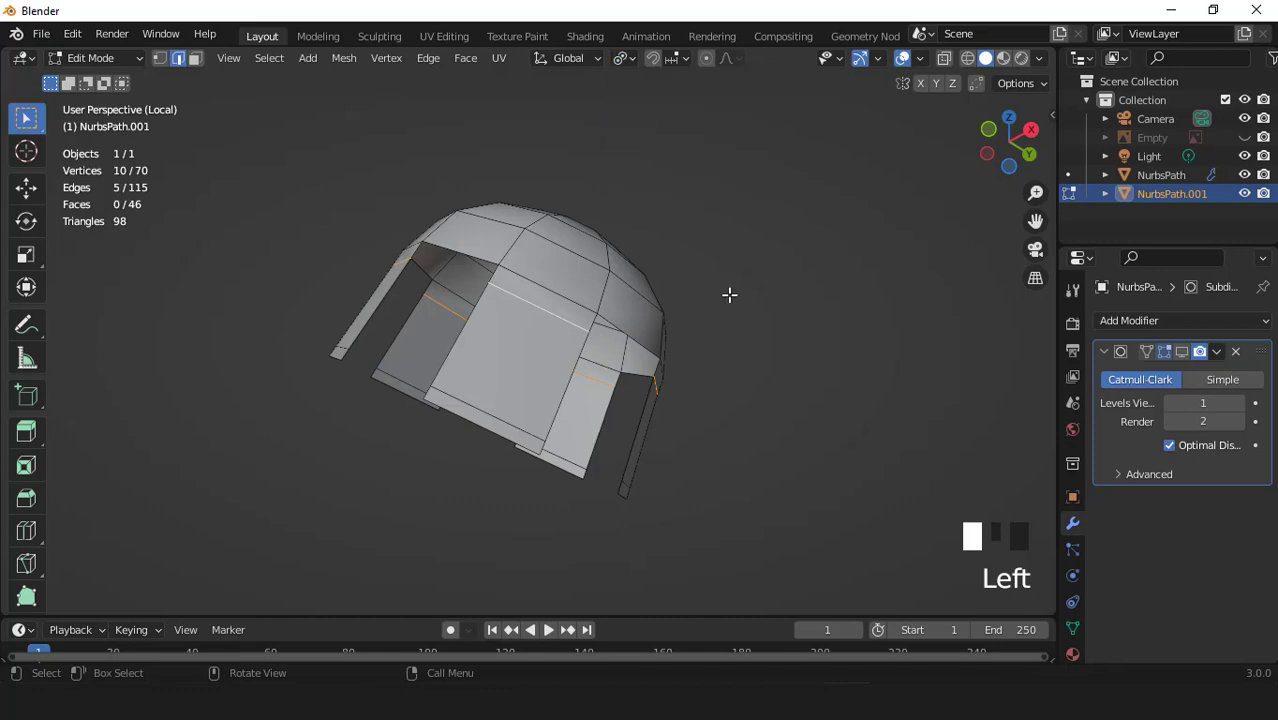
scroll(809, 333, "up", 2)
key("s")
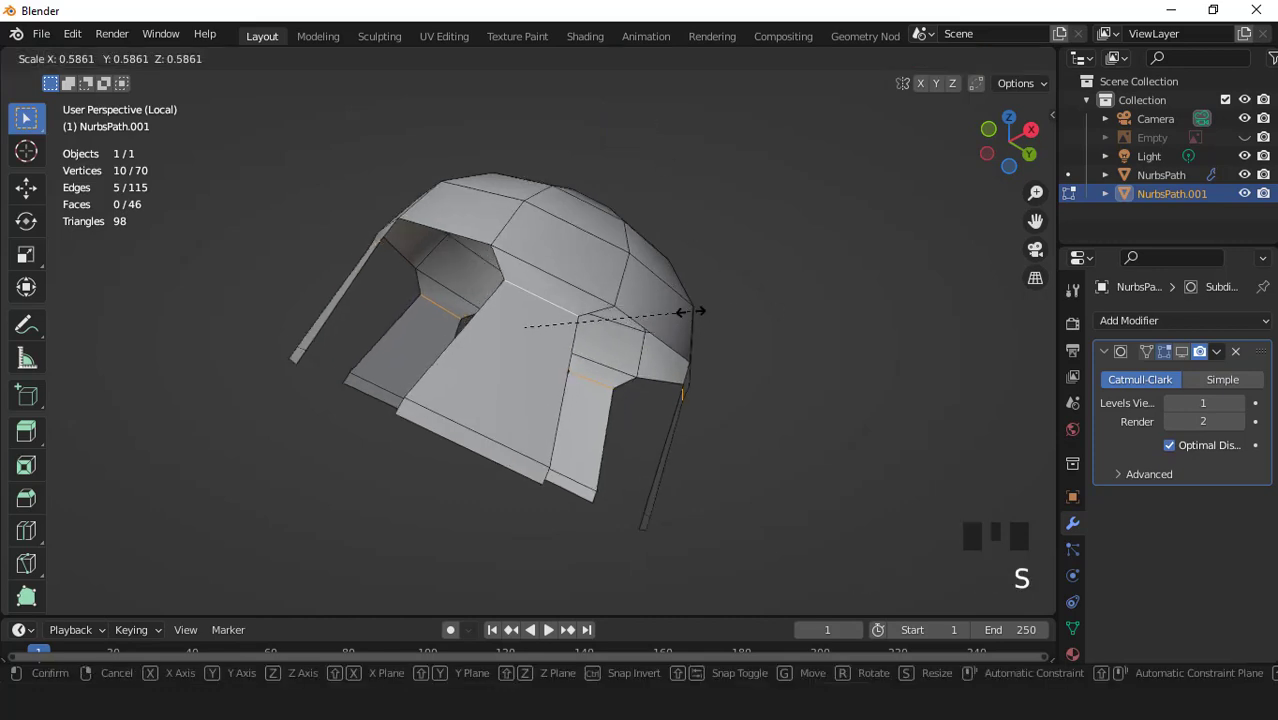
left_click(688, 311)
Step: Select the cross edge just above the end of each of the five strips and scale them to about 0.17
left_click(498, 433)
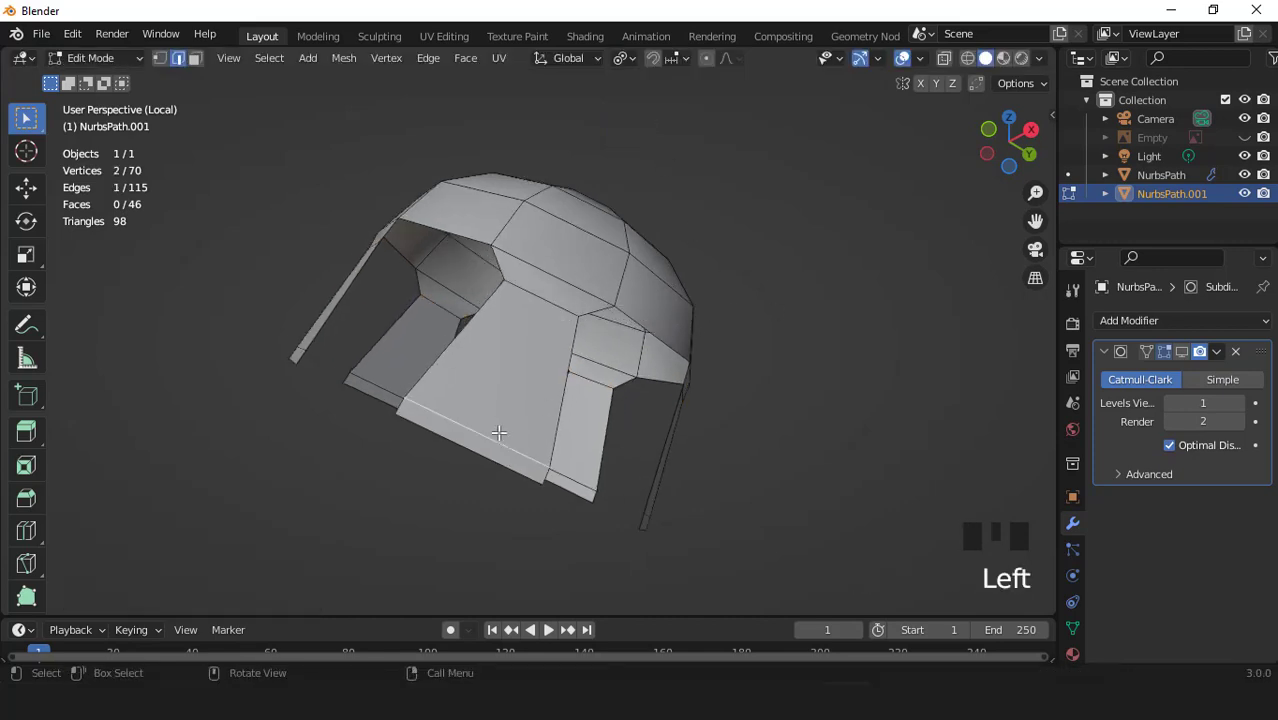
left_click(575, 481, "shift")
left_click(372, 380, "shift")
middle_click_drag(368, 372, 438, 397)
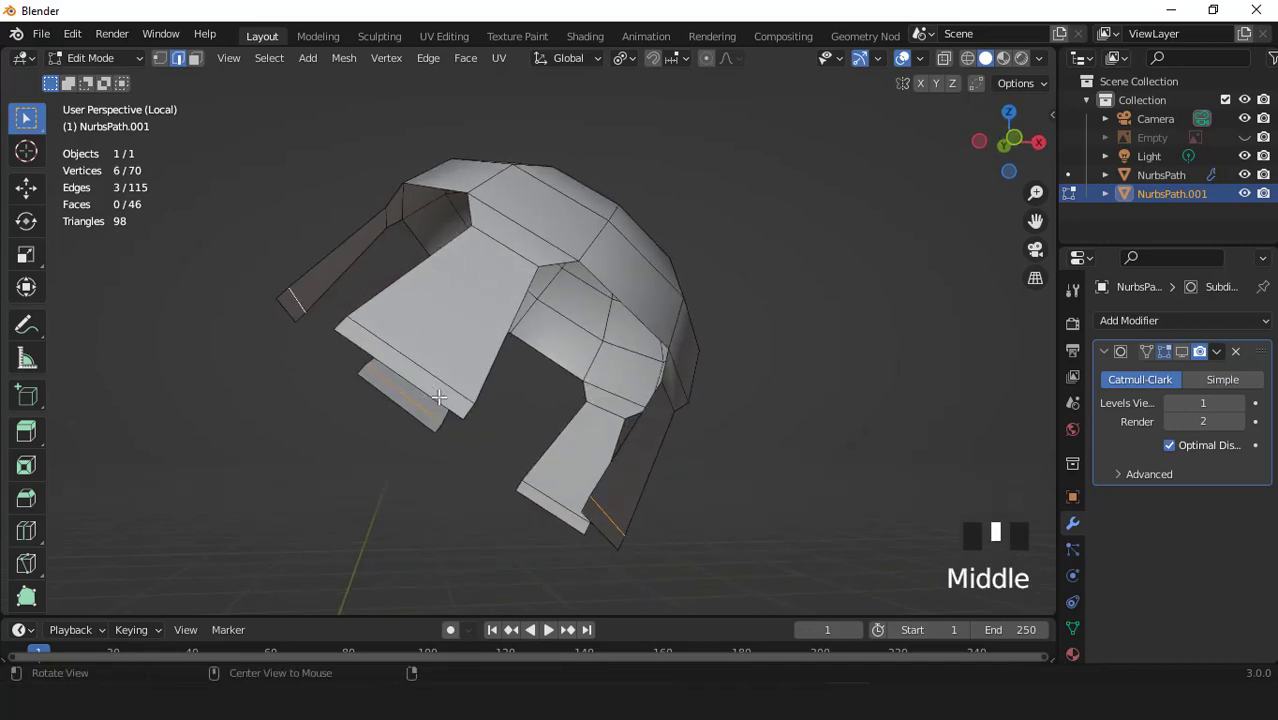
left_click(431, 369, "shift")
left_click(543, 489, "shift")
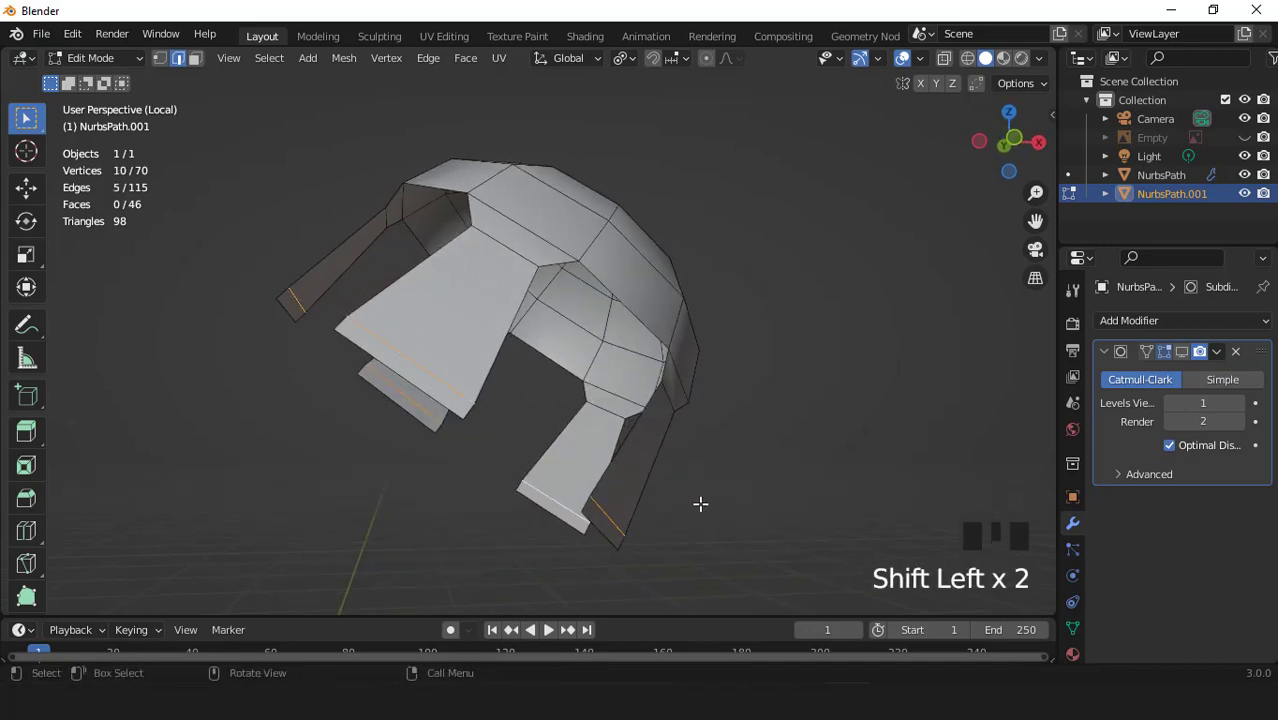
key("s")
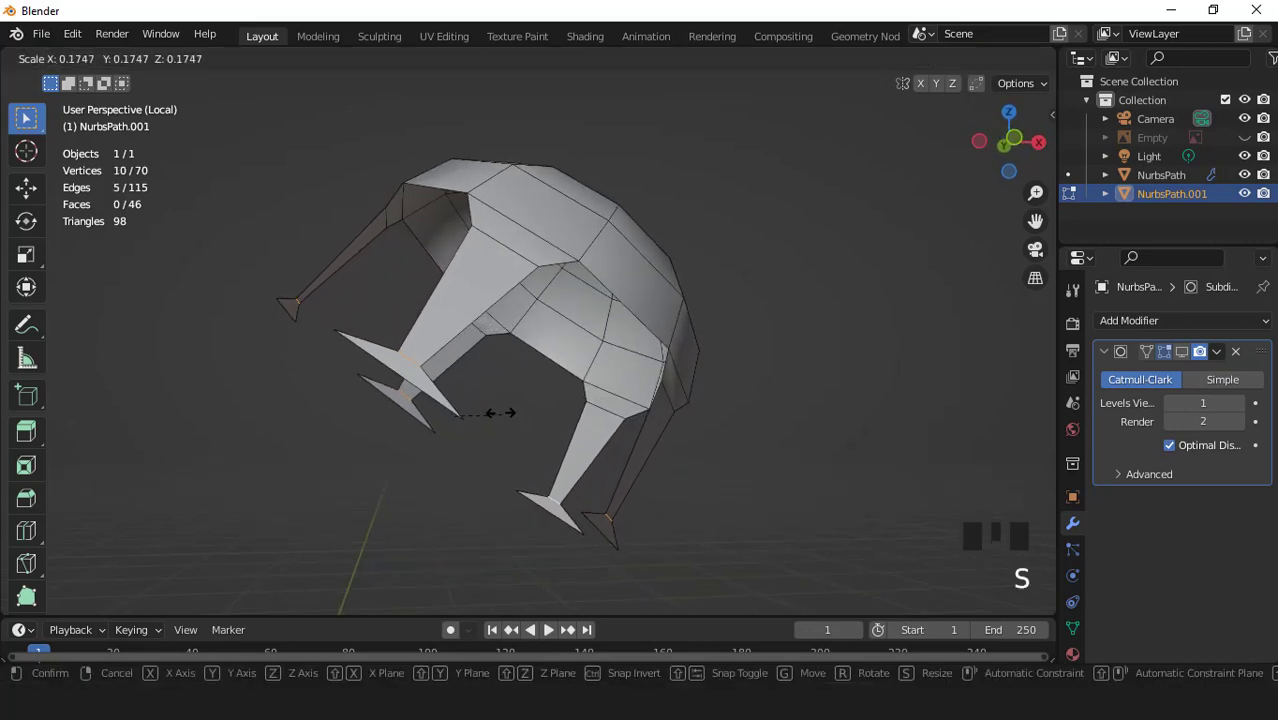
left_click(498, 412)
Step: Select the outermost end edge of all five strips and scale them to 0.097 to form pointed tips
left_click(385, 368)
left_click(391, 404, "shift")
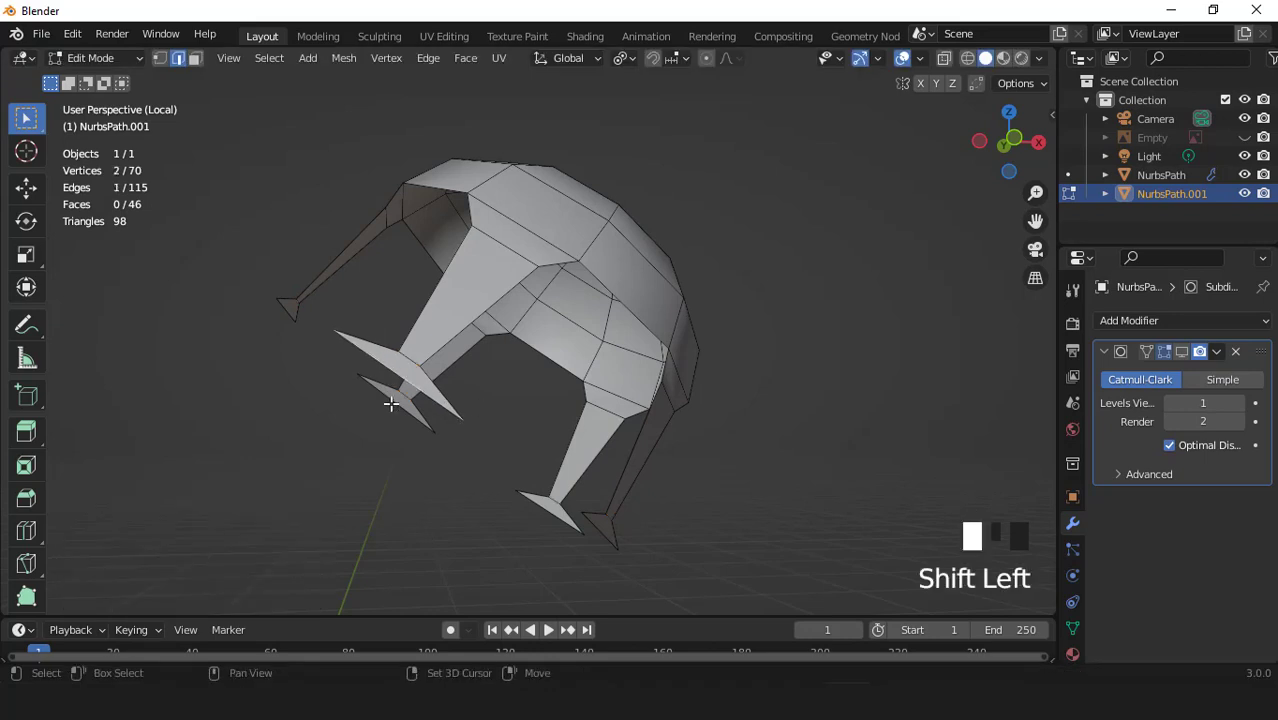
left_click(592, 528, "shift")
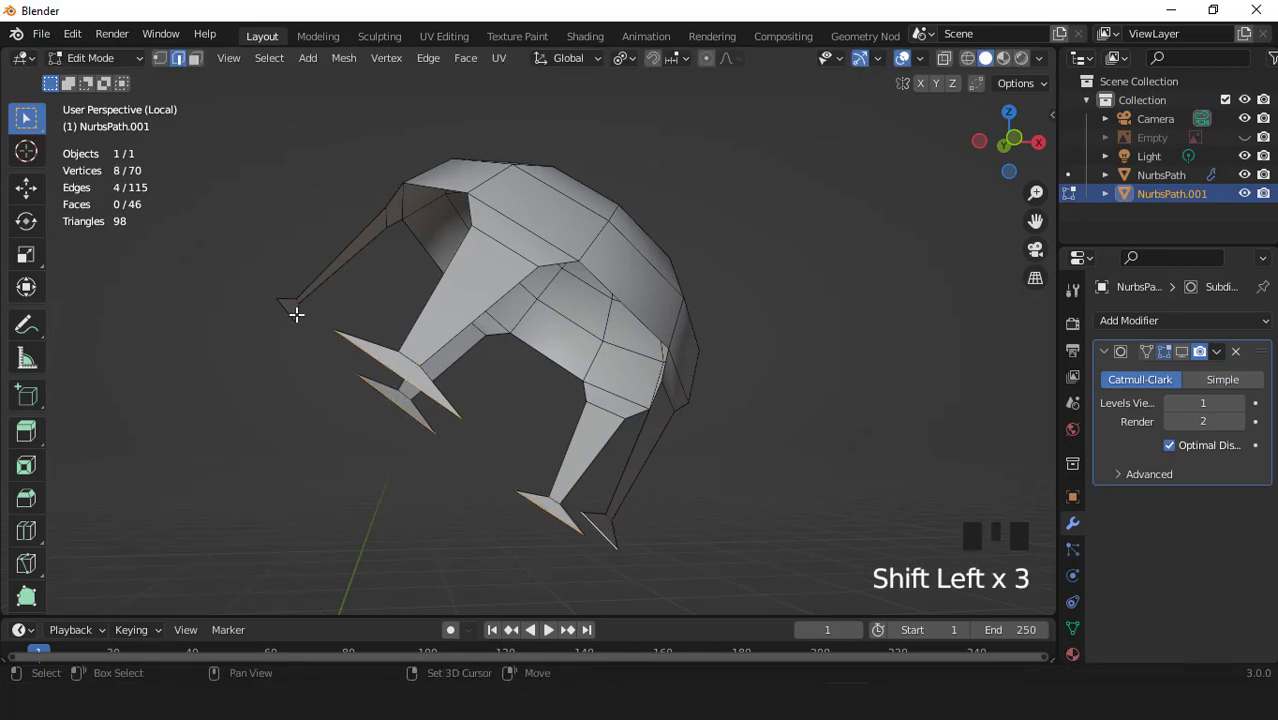
key("s")
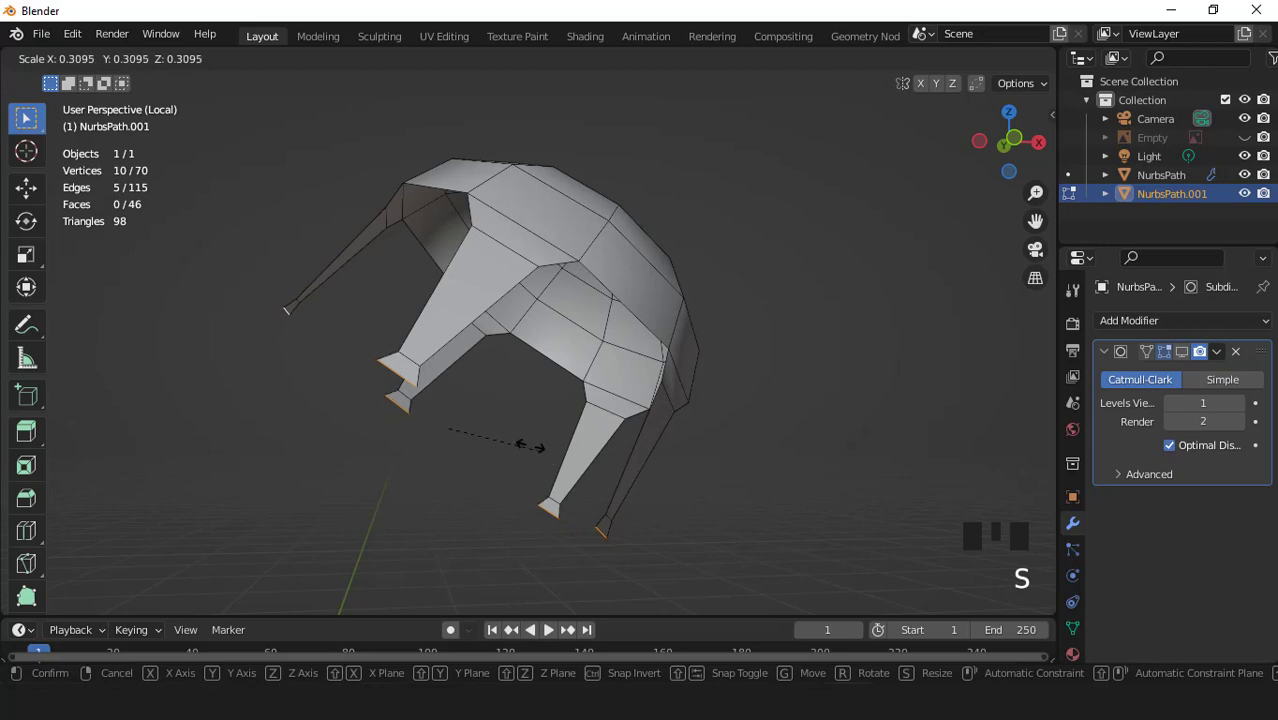
left_click(480, 415)
Step: Add a centred lengthwise loop cut through each of the five leaf strips, running from the top face down to the tip
middle_click_drag(496, 400, 562, 363)
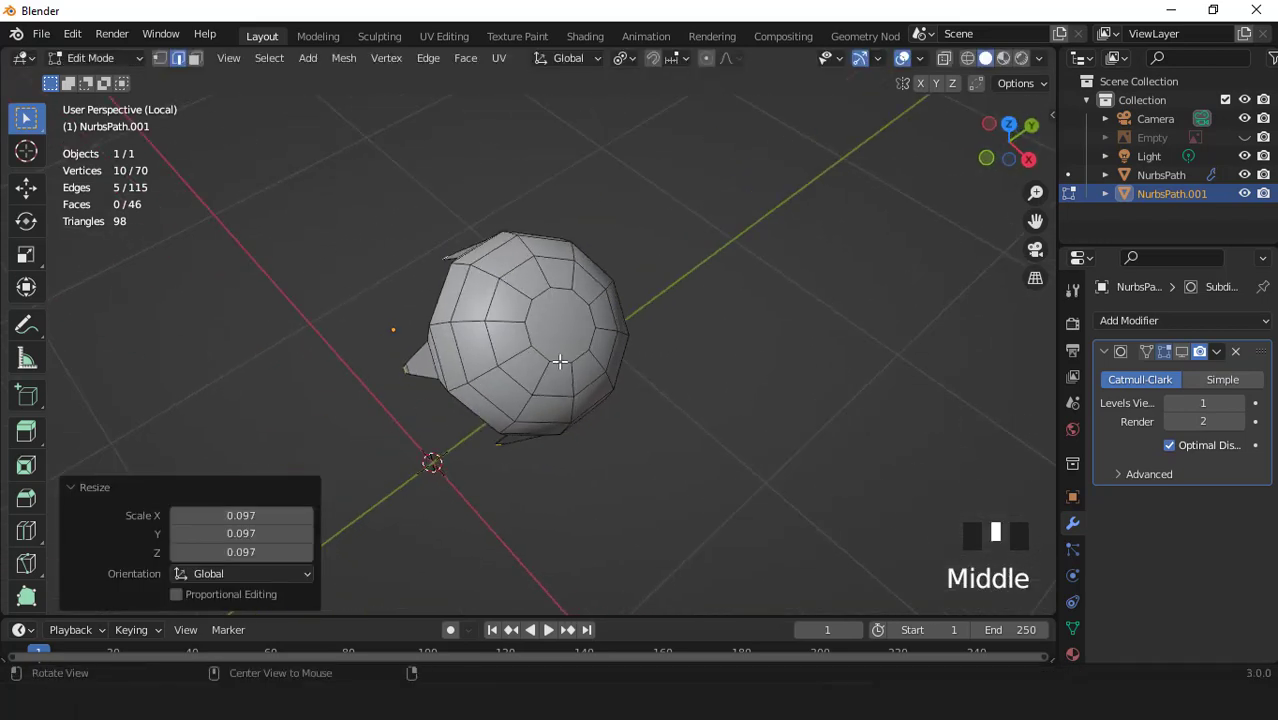
scroll(560, 362, "up", 2)
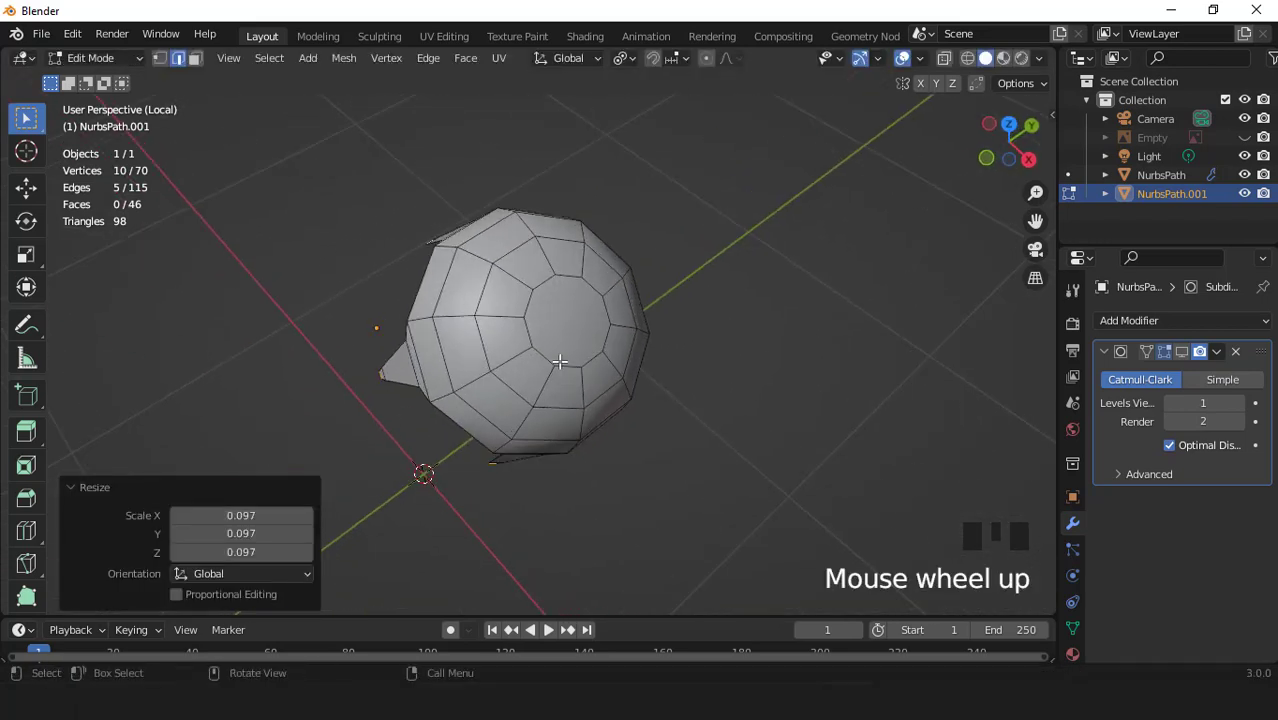
scroll(505, 347, "up", 1)
key("ctrl+r")
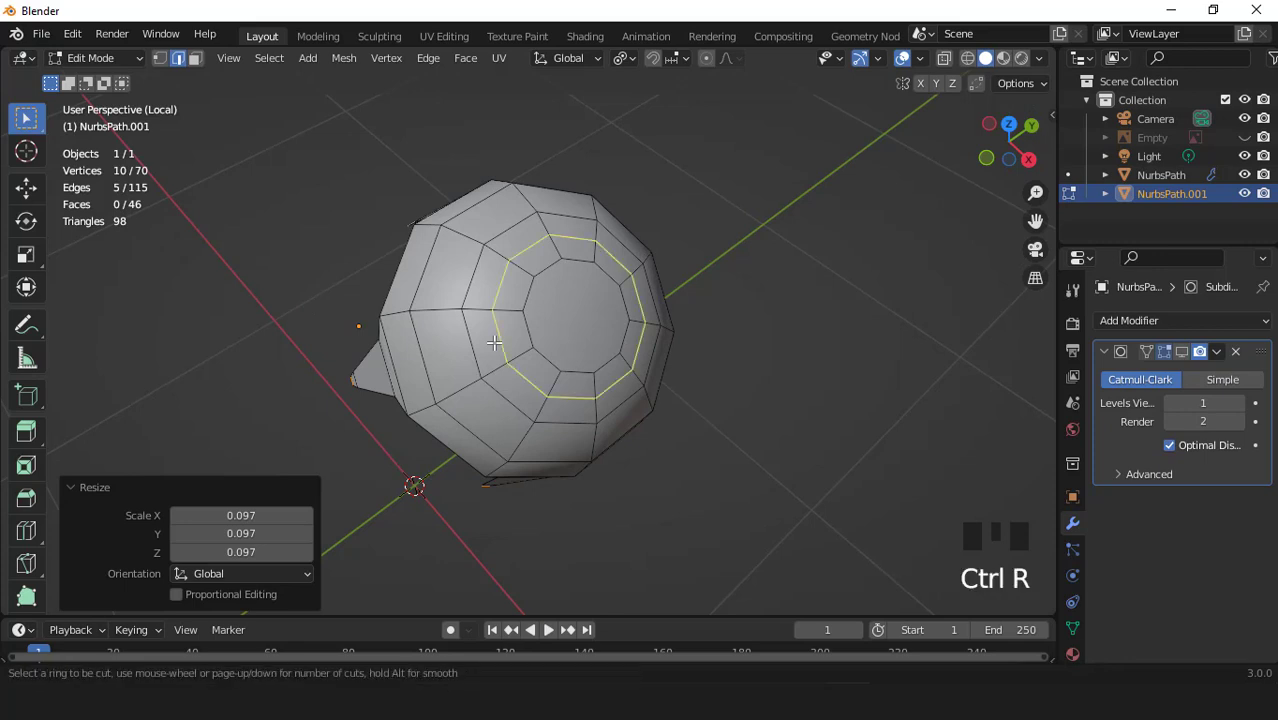
left_click(474, 338)
right_click(515, 246)
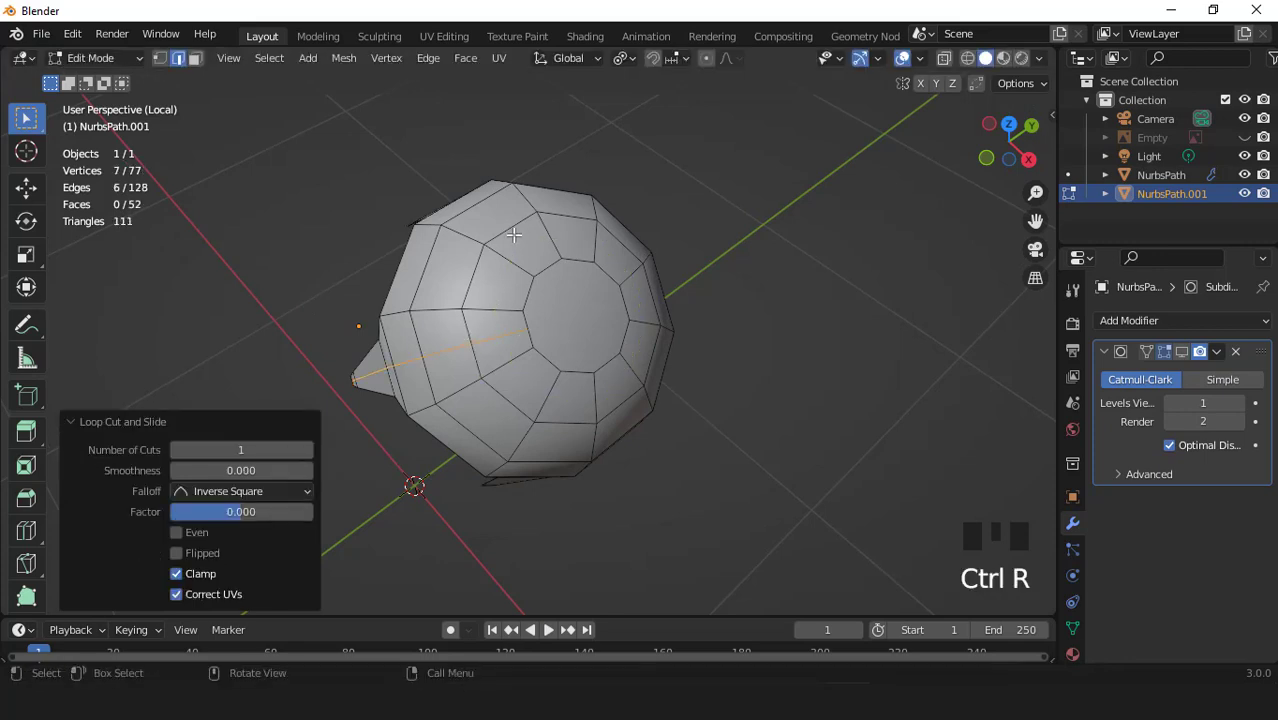
key("ctrl+r")
left_click(513, 234)
right_click(513, 234)
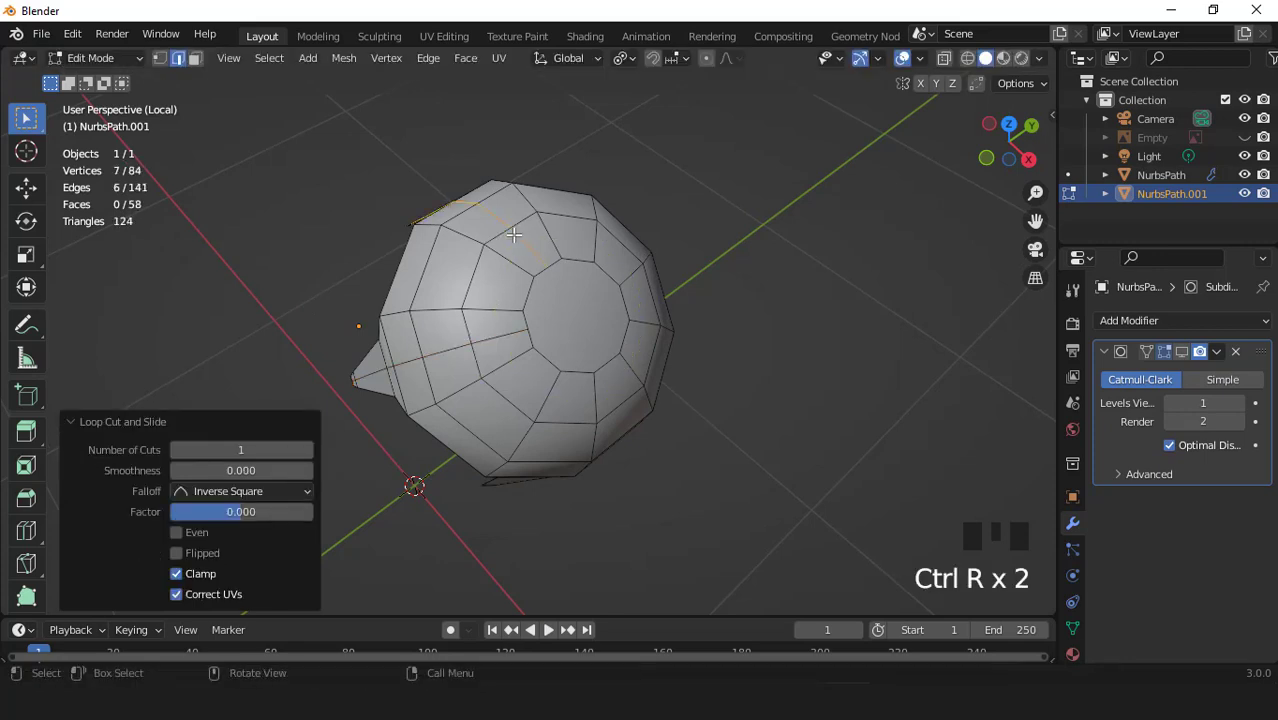
mouse_move(559, 366)
middle_mouse_down()
mouse_move(555, 306)
mouse_move(493, 338)
mouse_move(765, 257)
mouse_move(642, 220)
mouse_move(294, 361)
mouse_move(442, 451)
mouse_move(550, 389)
middle_mouse_up()
key("ctrl+r")
left_click(555, 306)
right_click(555, 306)
key("ctrl+r")
left_click(515, 323)
right_click(515, 323)
key("ctrl+r")
left_click(493, 331)
right_click(493, 331)
Step: Select the centre edge loops of all five leaves and scale them outward to 1.033 around the Median Point
double_click(573, 357, "shift")
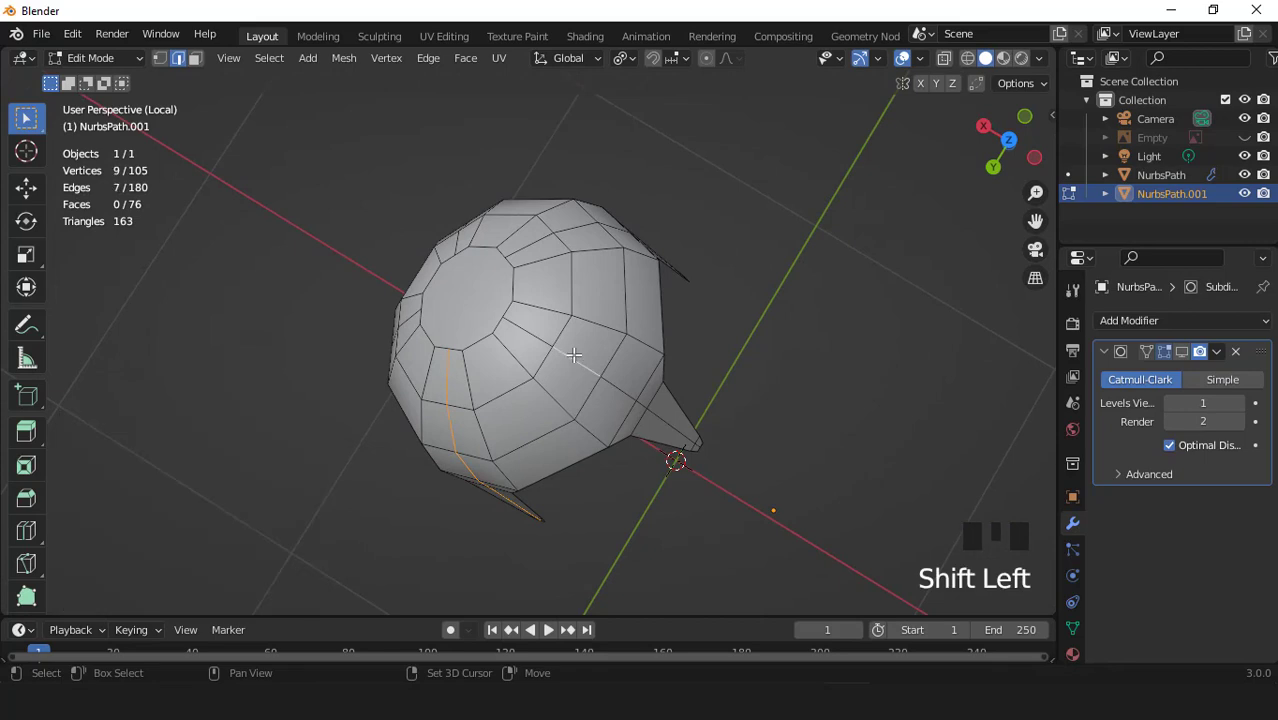
double_click(570, 230, "shift")
double_click(456, 239, "shift")
double_click(403, 319, "shift")
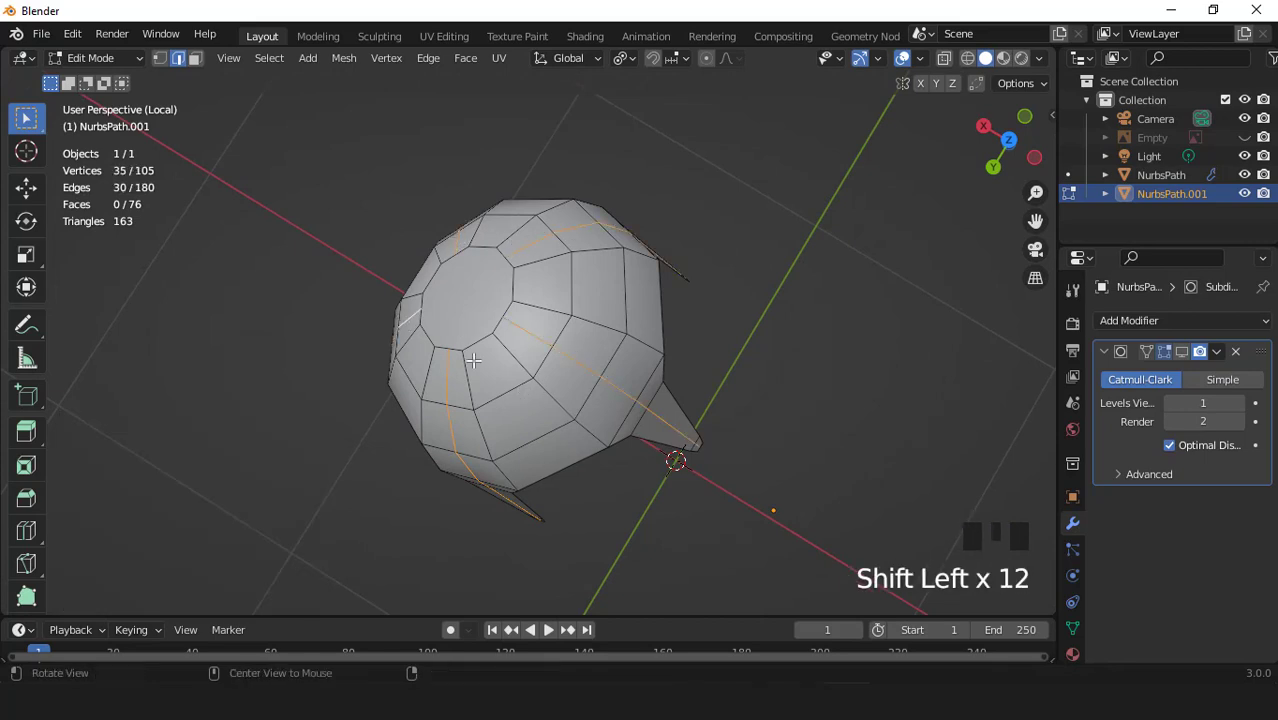
middle_click_drag(463, 329, 575, 97)
left_click(628, 58)
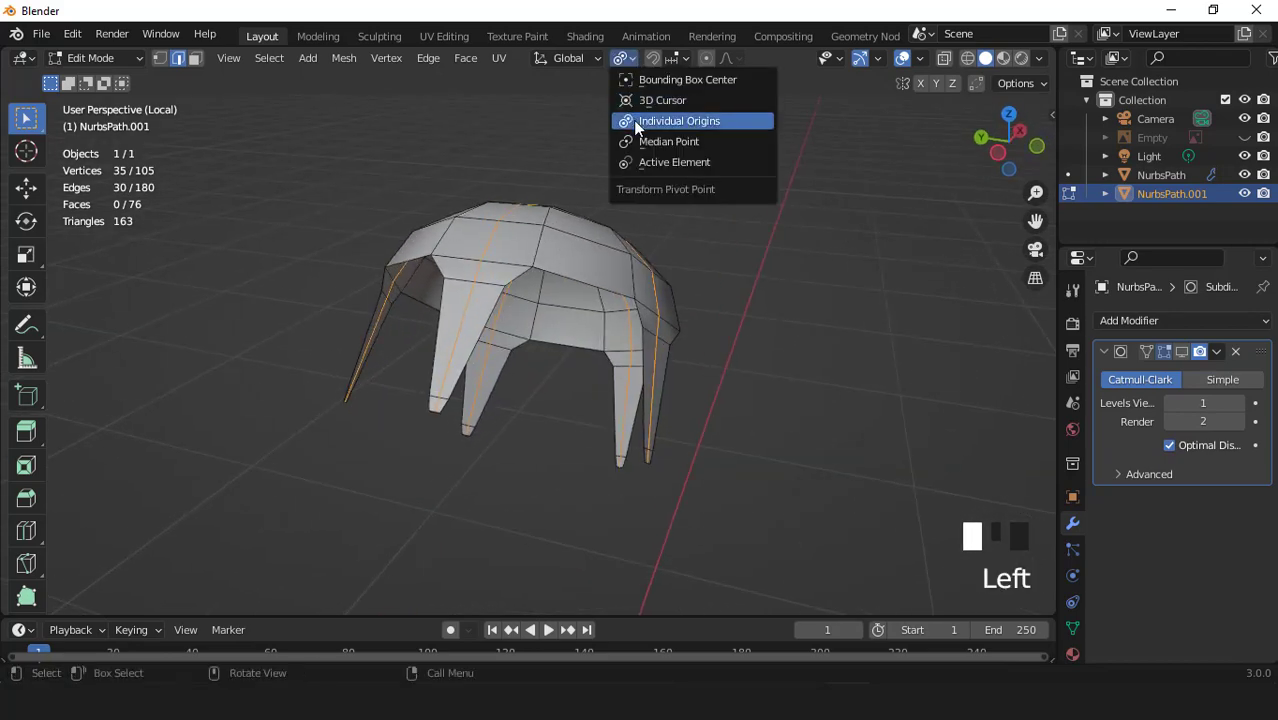
left_click(640, 140)
scroll(700, 271, "up", 2)
key("s")
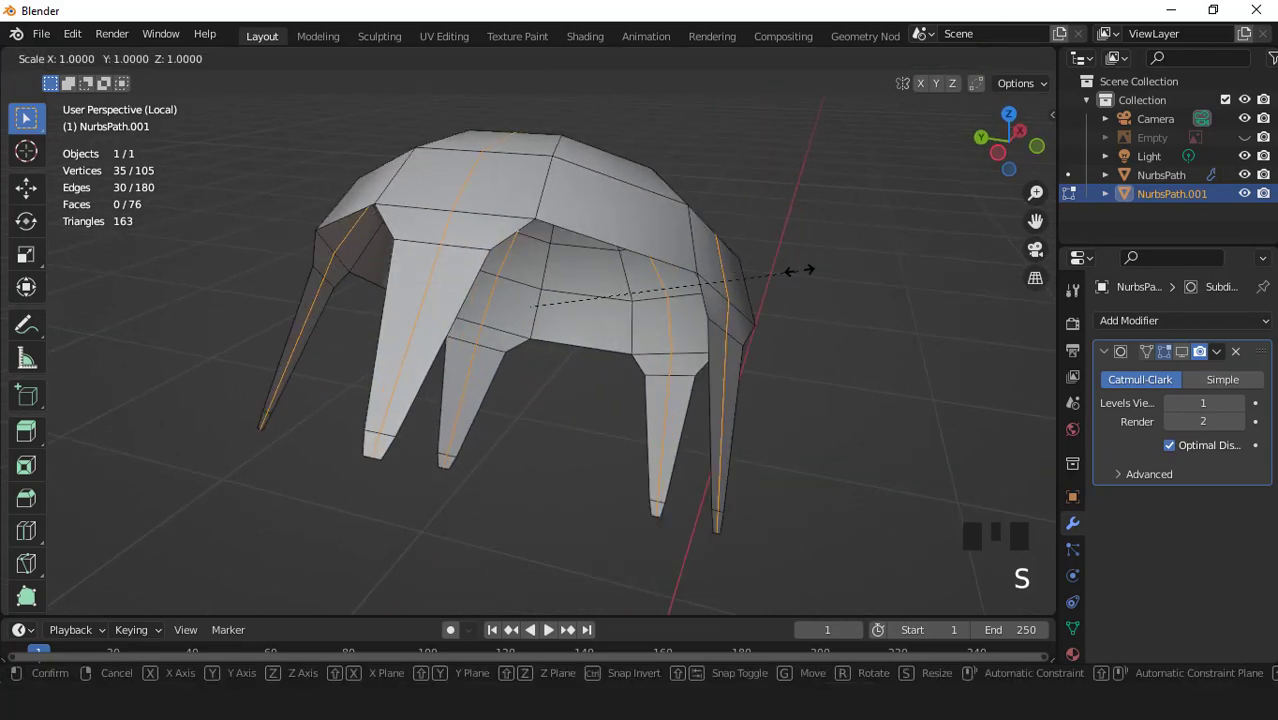
left_click(800, 257)
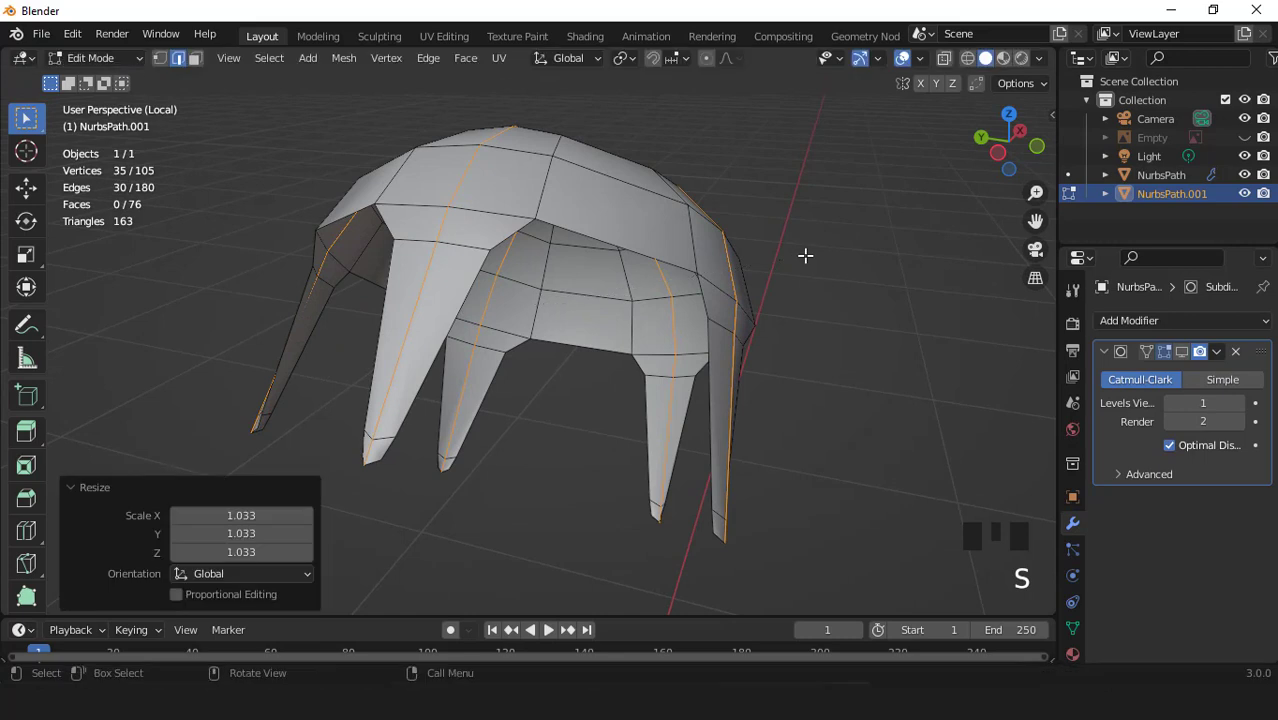
Step: Select the centre vertex at each of the five leaf tips and scale them inward to about 0.97
key("1")
left_click(724, 538)
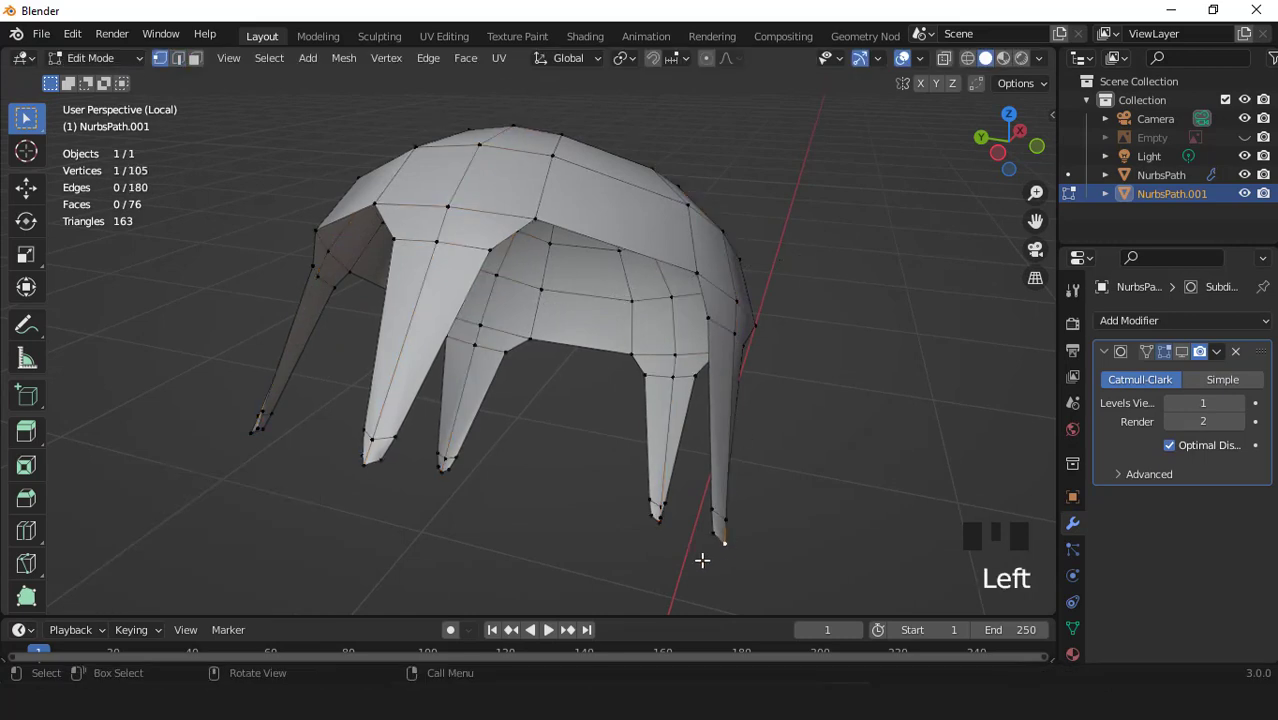
left_click(657, 527, "shift")
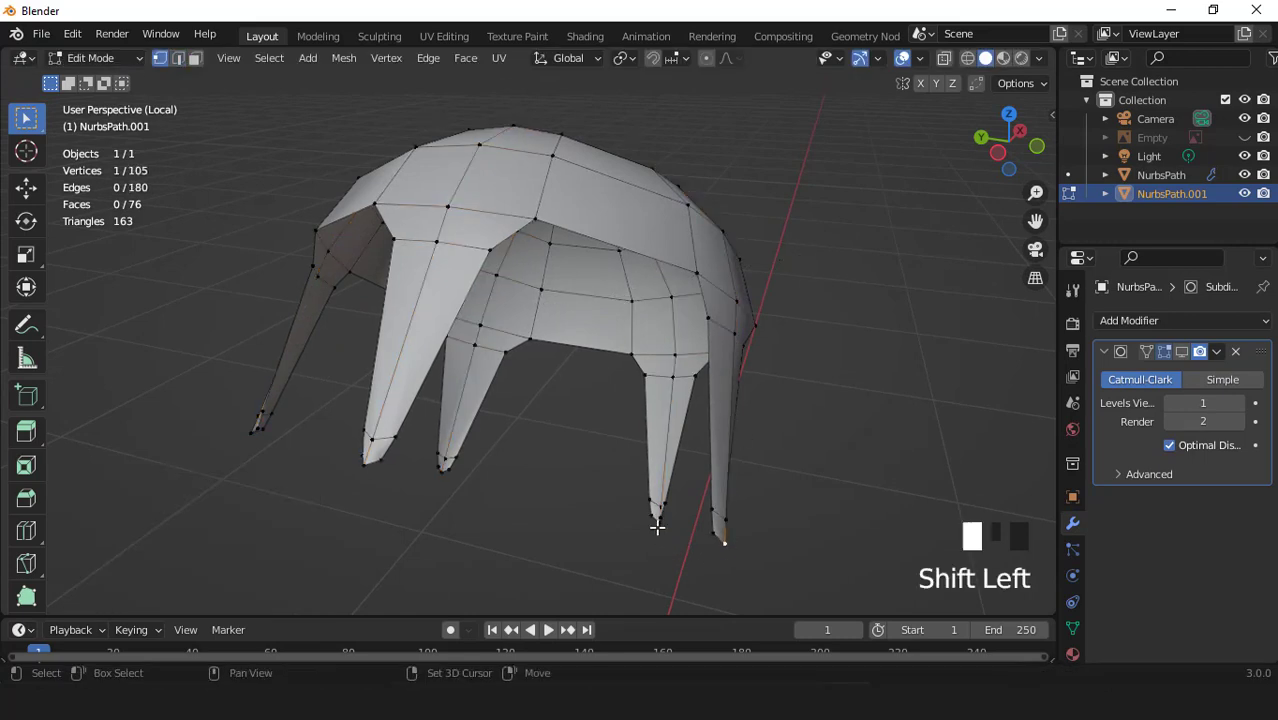
left_click(443, 479, "shift")
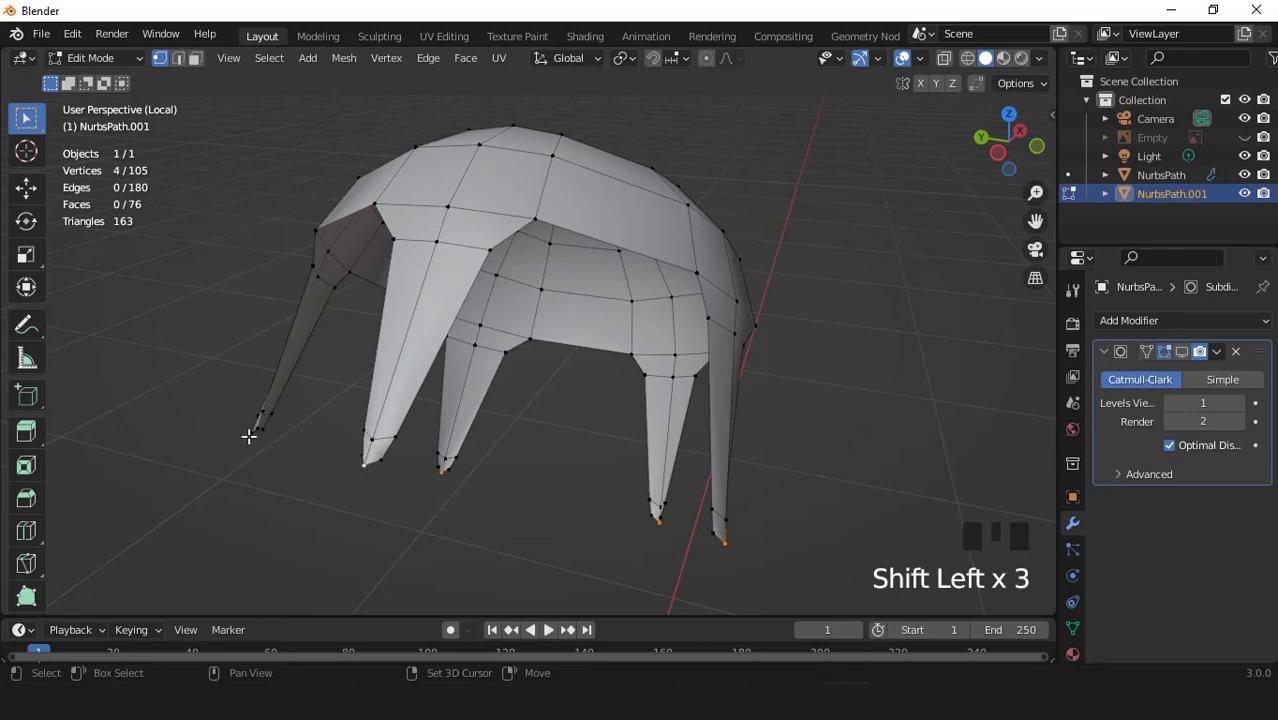
key("s")
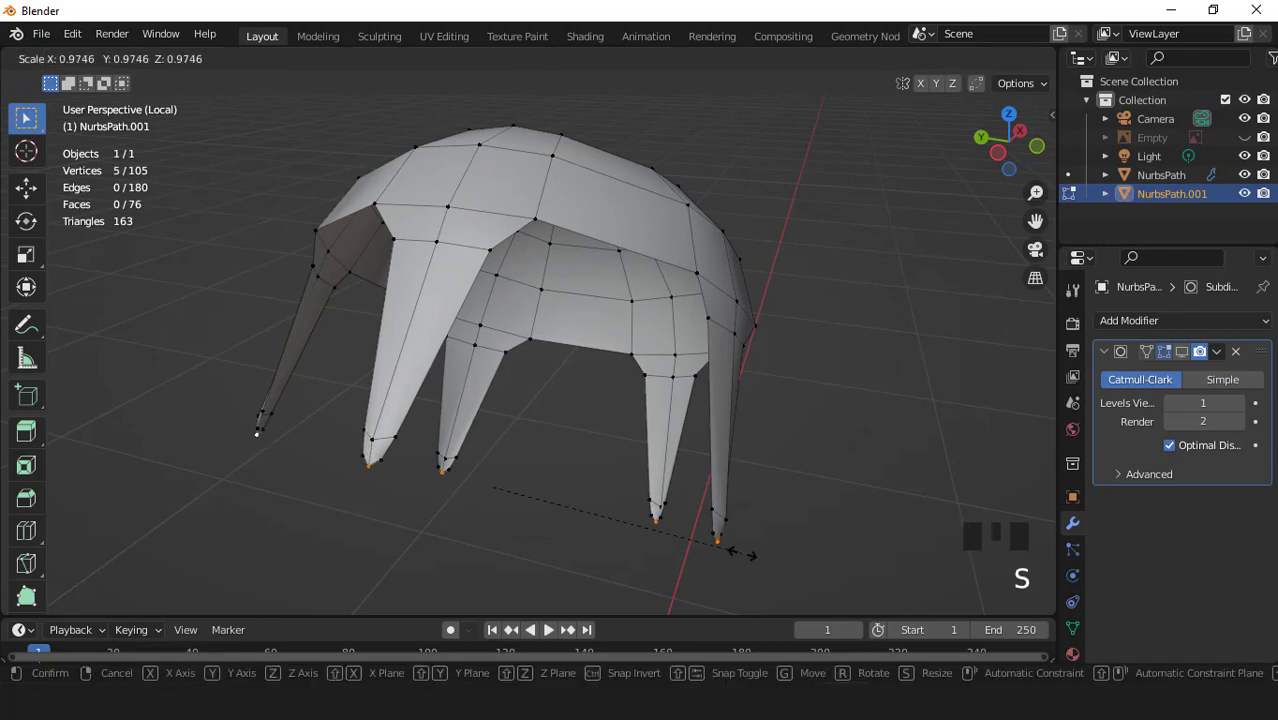
left_click(745, 553)
Step: Select the cap's top face, round its outline with the LoopTools Circle operation and switch to edge selection
key("Tab")
middle_click_drag(593, 419, 561, 255)
scroll(587, 329, "up", 2)
key("Tab")
key("3")
left_click(573, 321)
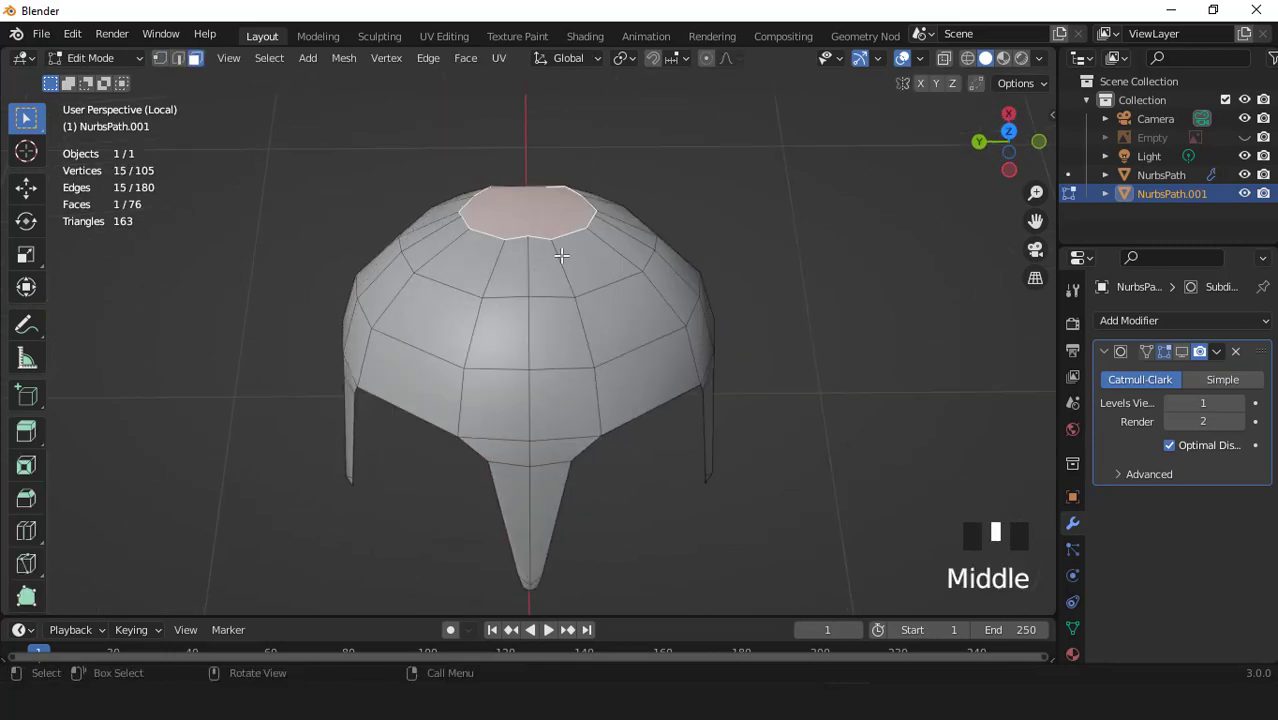
right_click(640, 155)
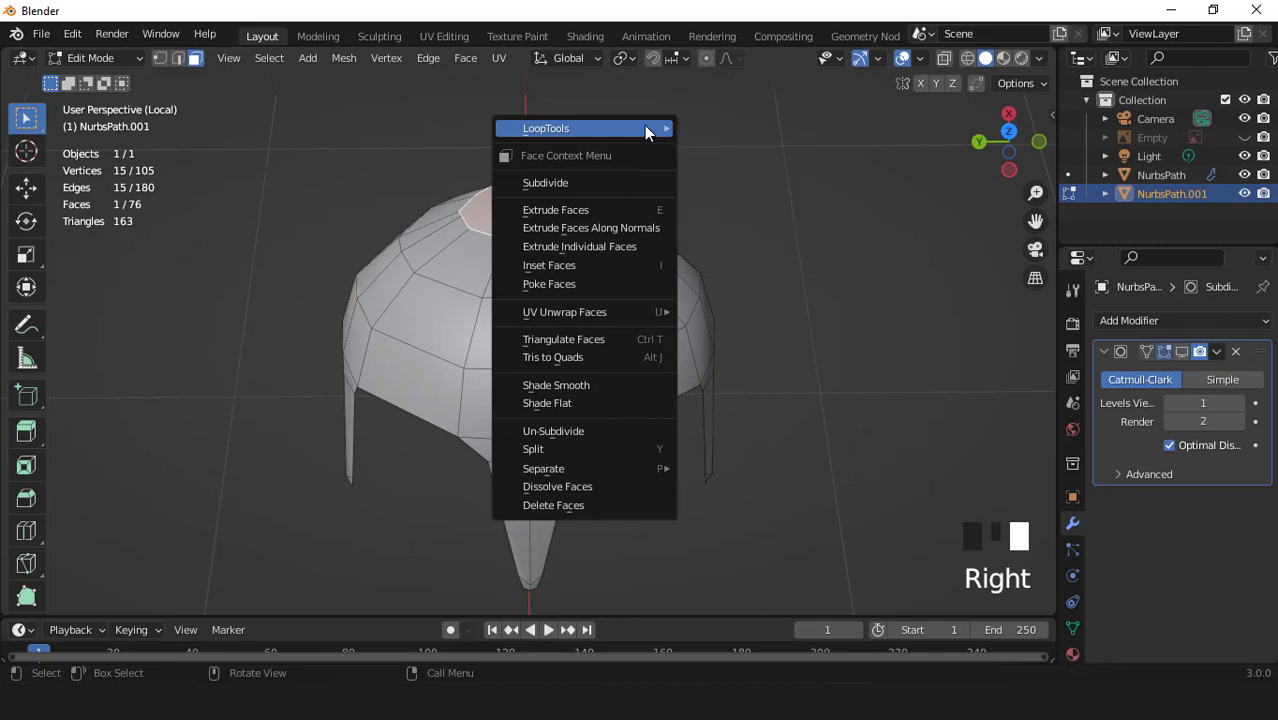
mouse_move(650, 128)
left_click(730, 148)
key("2")
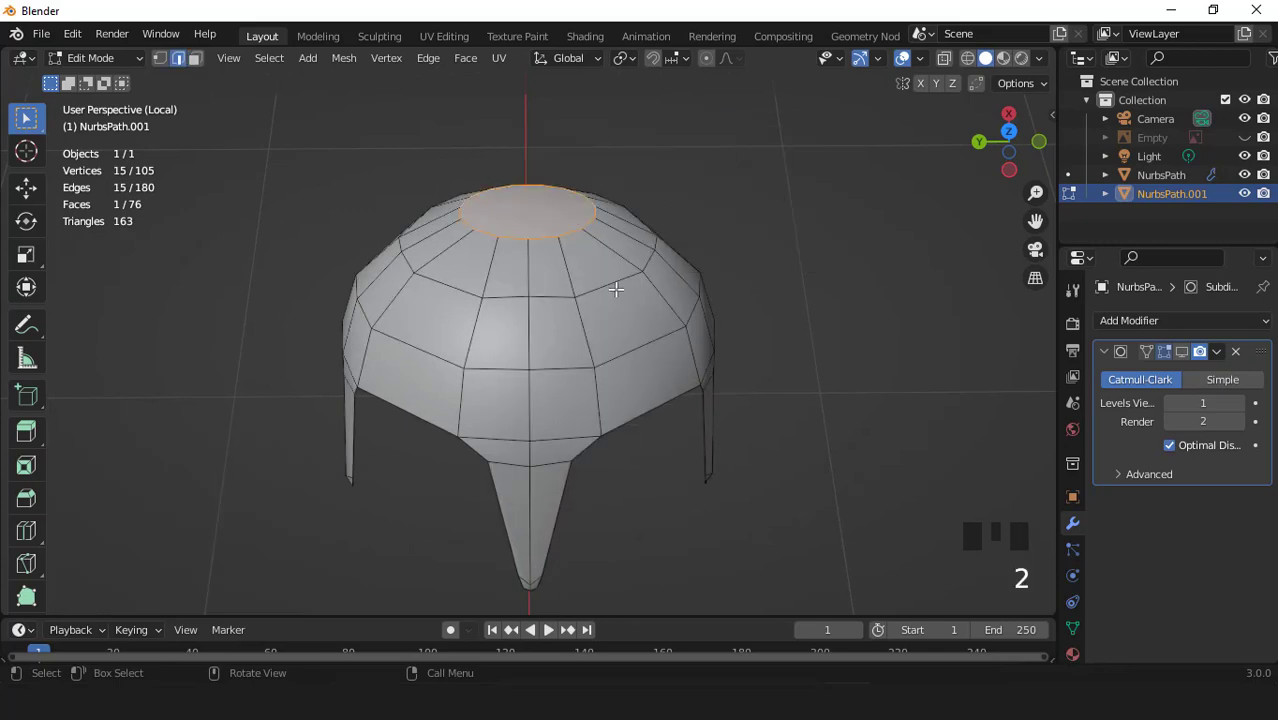
Step: Select the cap's edge loop just below the top face and round it with the LoopTools Circle operation
left_click(616, 289, "alt")
right_click(662, 171)
mouse_move(669, 59)
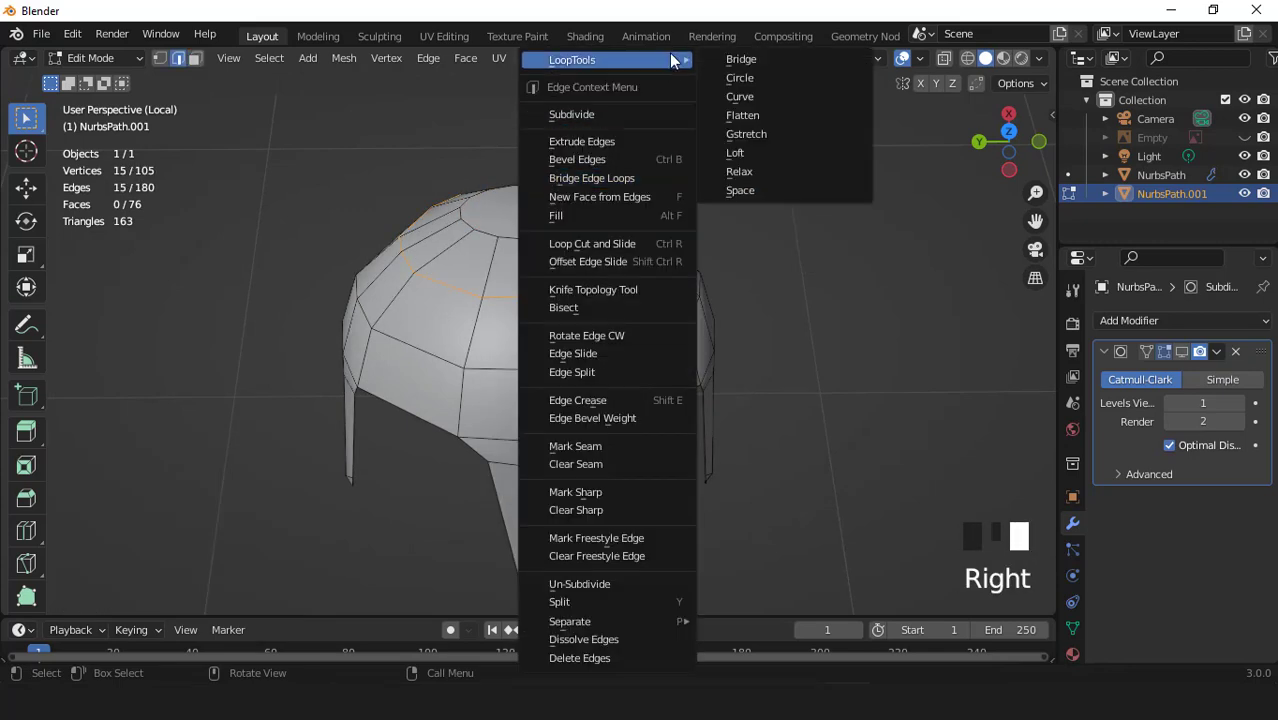
left_click(740, 78)
middle_click_drag(630, 163, 560, 330)
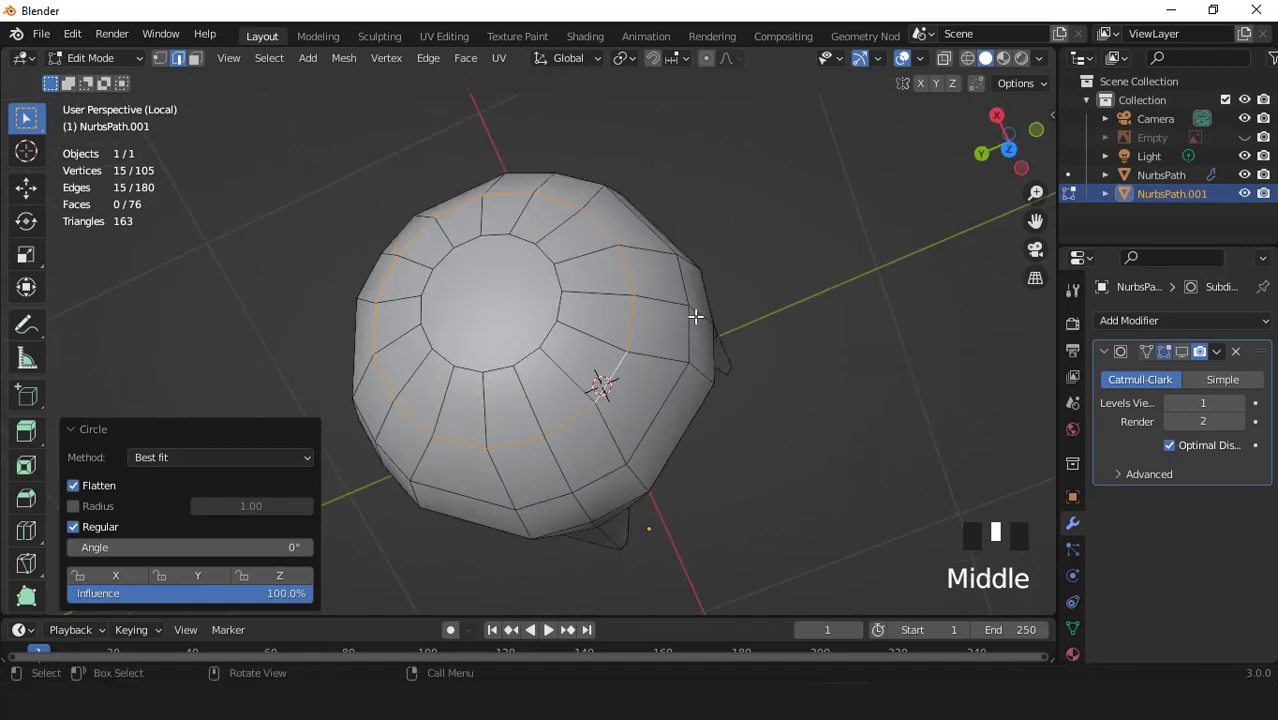
Step: Select the cap's top face, split it into triangles meeting at its centre with Poke Faces, and return to Object Mode
key("3")
left_click(495, 306)
right_click_drag(634, 228, 583, 392)
middle_click_drag(583, 387, 660, 333)
key("Tab")
Step: Add a Solidify modifier to the cap and move it above the Subdivision modifier in the stack
left_click(1099, 351)
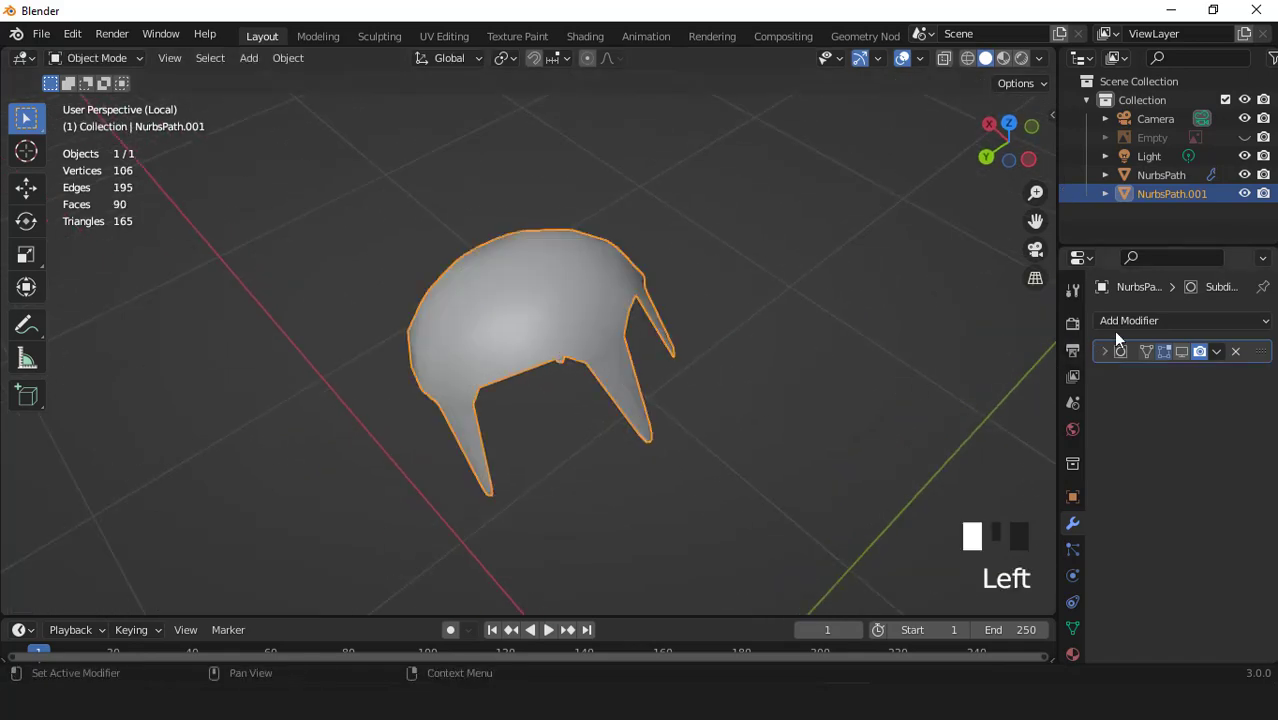
left_click(1113, 320)
left_click(906, 641)
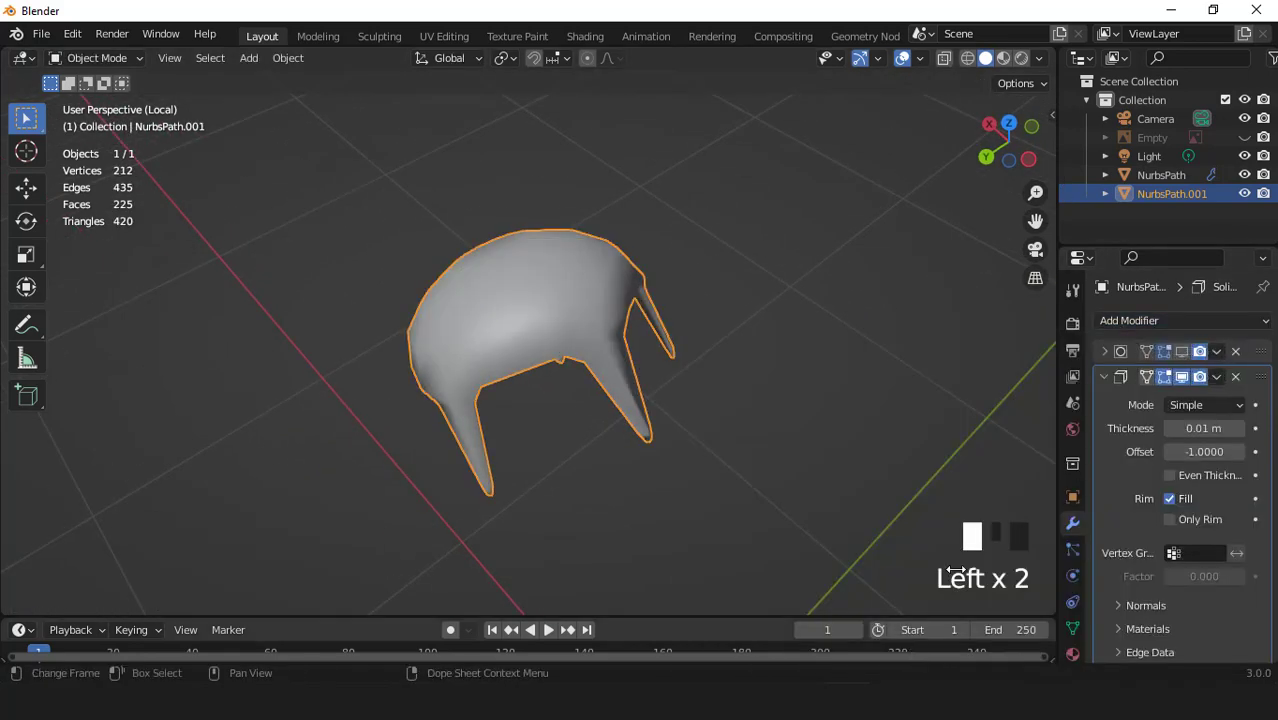
left_click(1103, 376)
left_click_drag(1262, 373, 1098, 359)
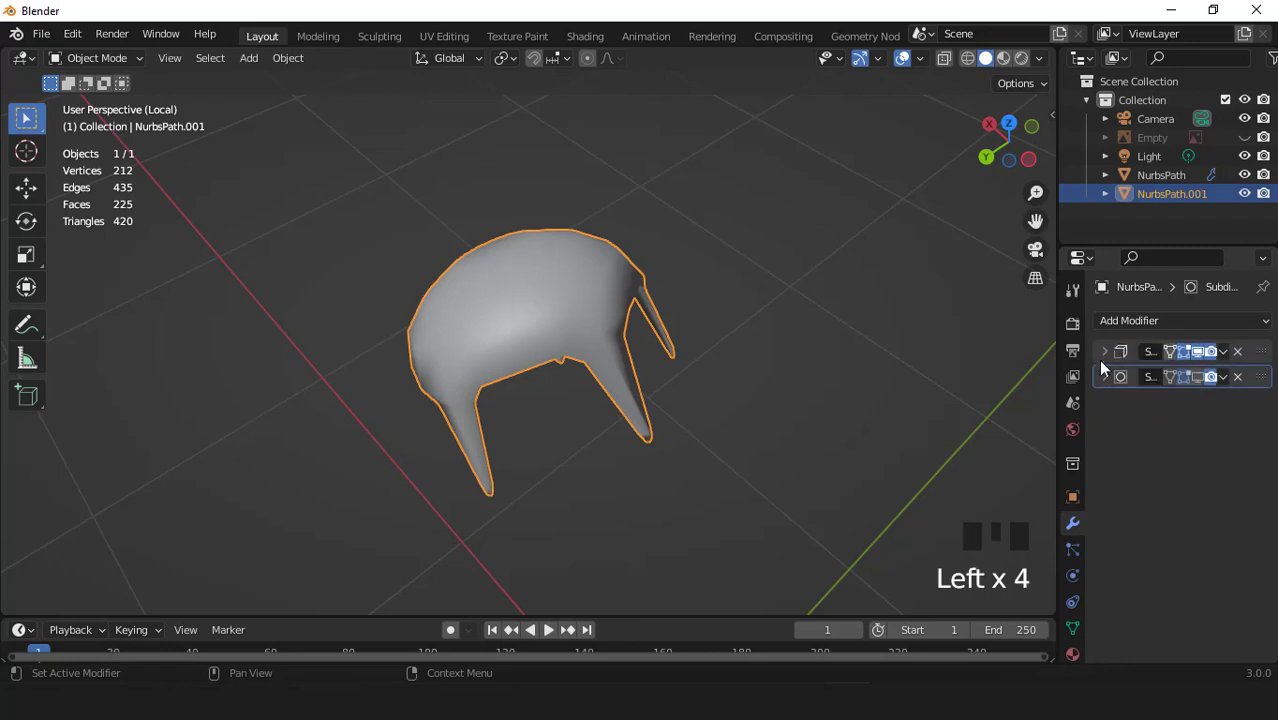
Step: Lower the cap's Solidify thickness in small steps to just below 0 m
left_click(1102, 351)
left_click(1169, 404)
left_click(1169, 404)
left_click(1169, 404)
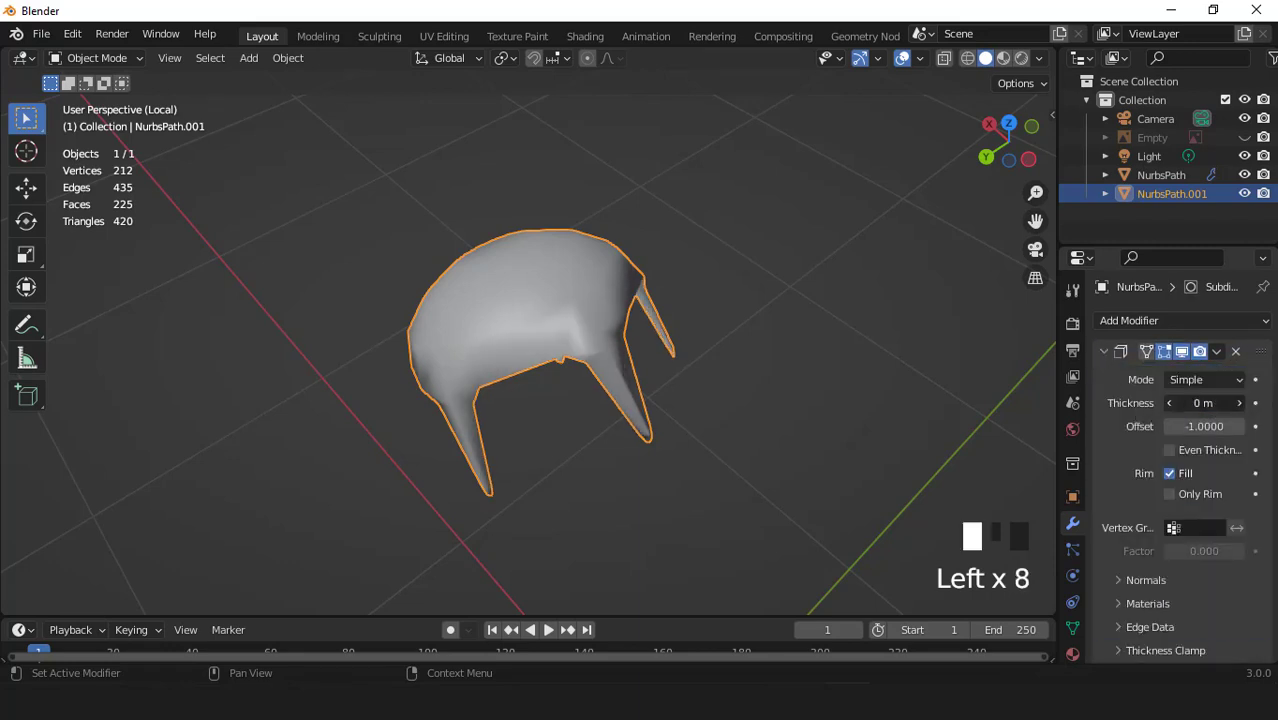
left_click(1169, 404)
middle_click_drag(817, 365, 758, 265)
Step: Enable the cap's Subdivision modifier in the viewport at level 2 and apply the Solidify modifier
left_click(1105, 351)
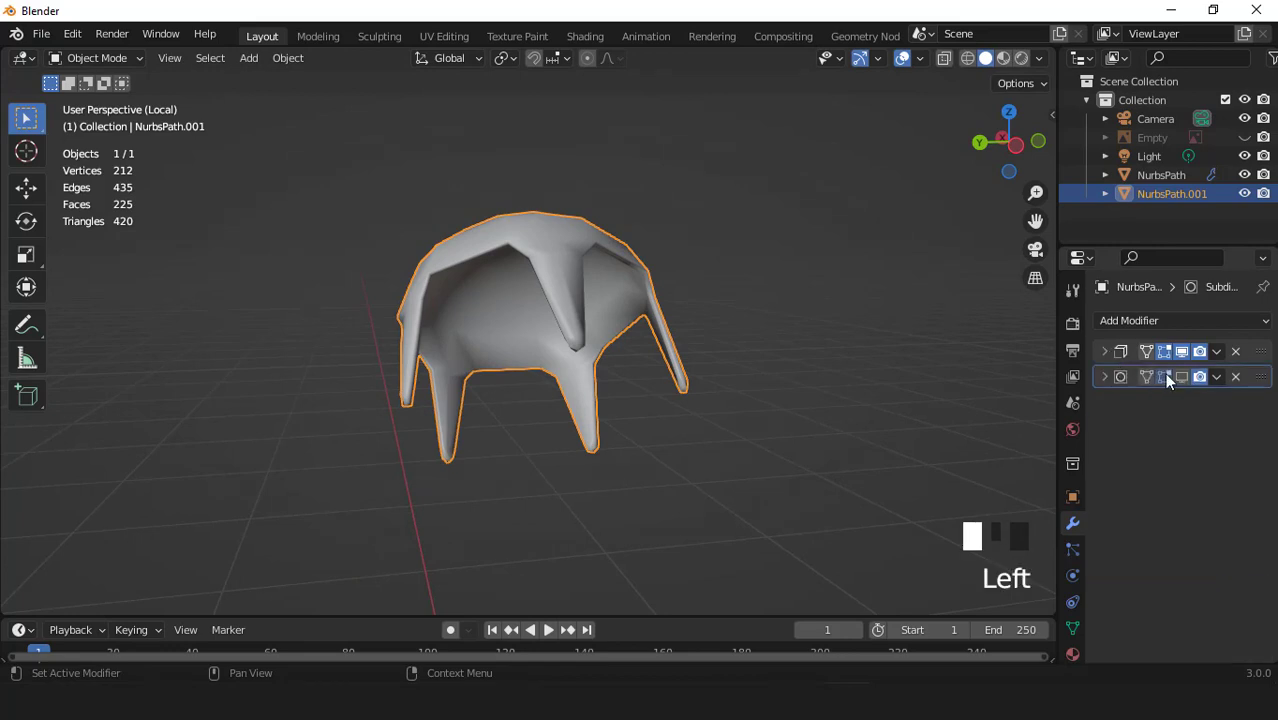
left_click(1178, 377)
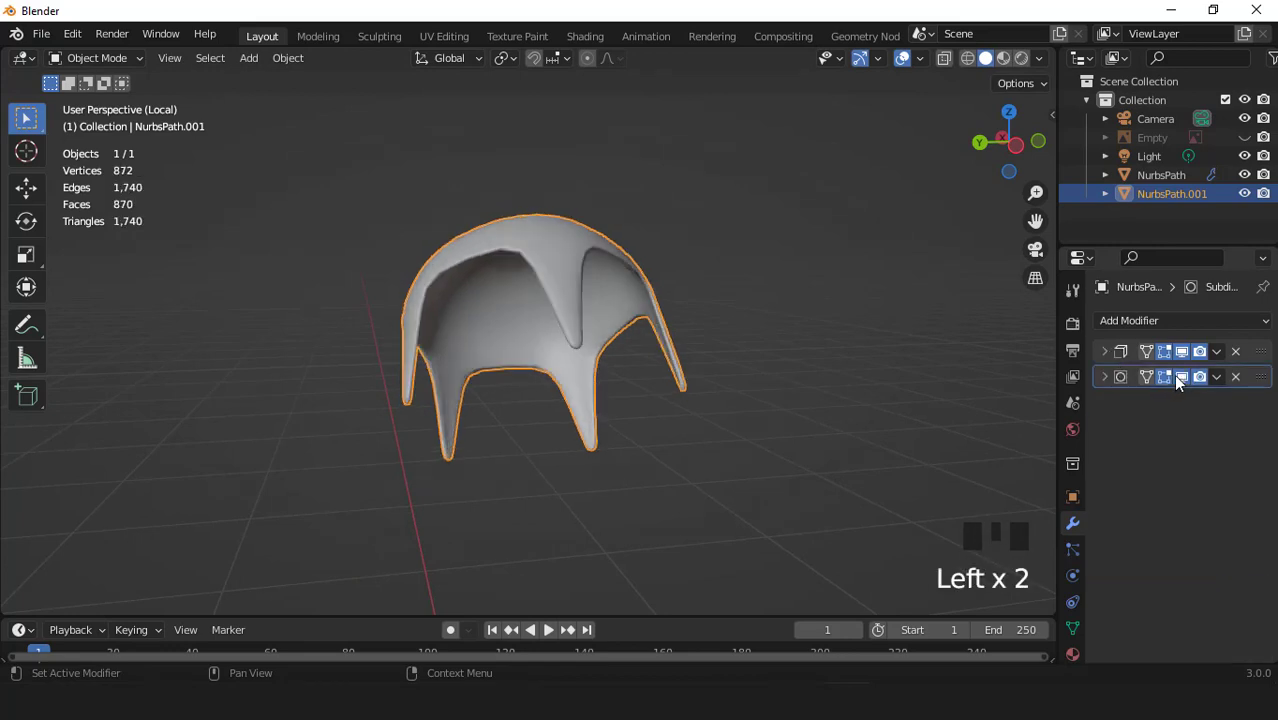
left_click(1103, 376)
left_click(1215, 428)
middle_click_drag(560, 420, 479, 300)
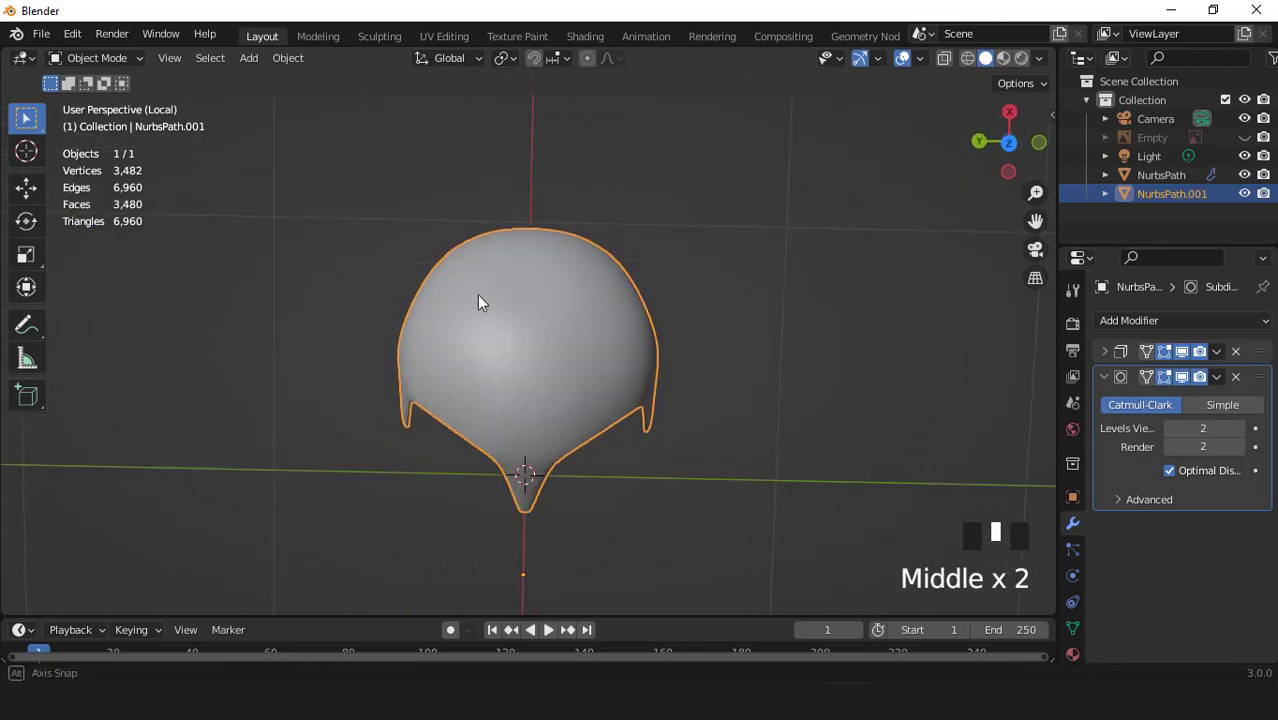
scroll(479, 300, "up", 2)
left_click(1215, 352)
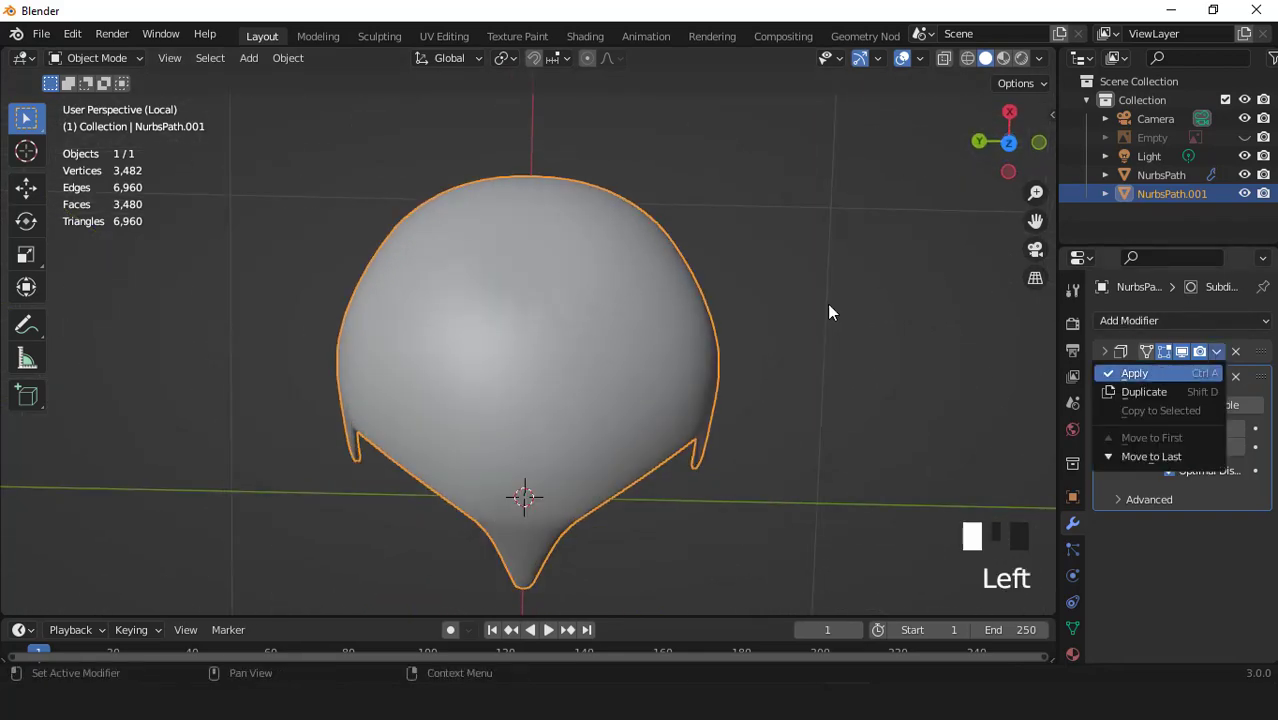
Step: Inset the selected triangles at the cap's top by about 0.1 m to form a small circle for the stem
key("Tab")
middle_click_drag(762, 294, 726, 320)
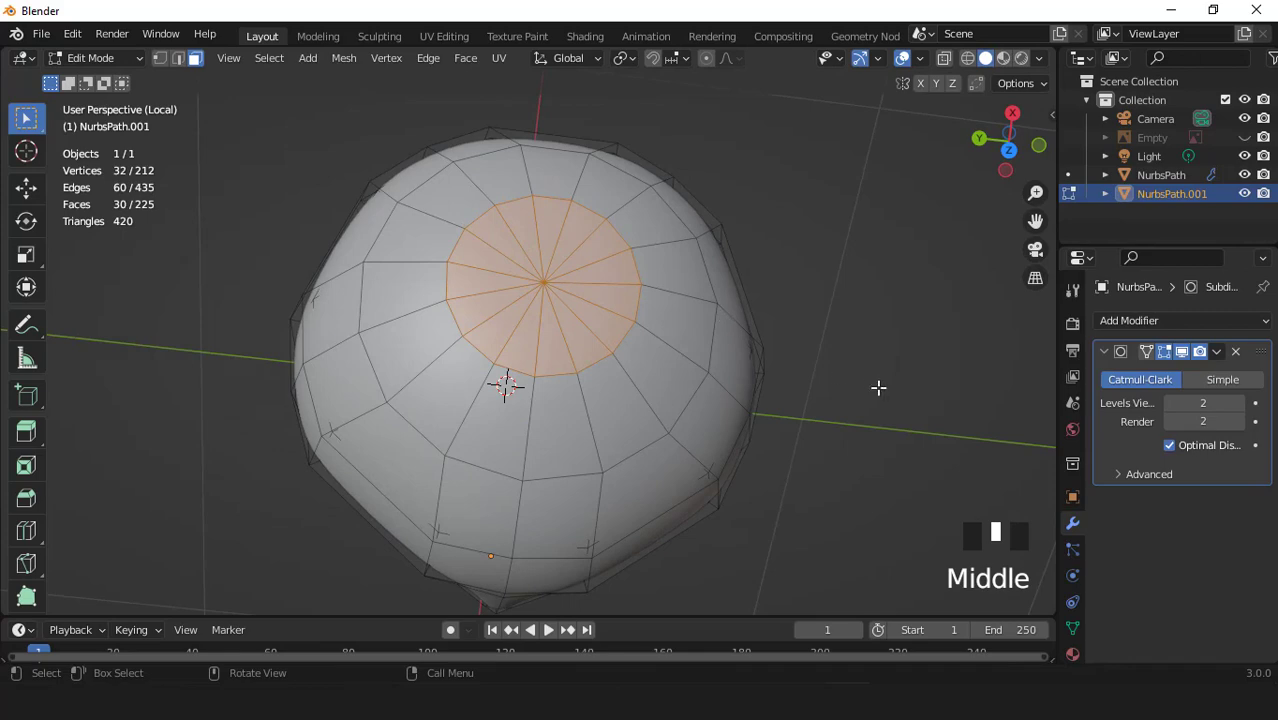
key("i")
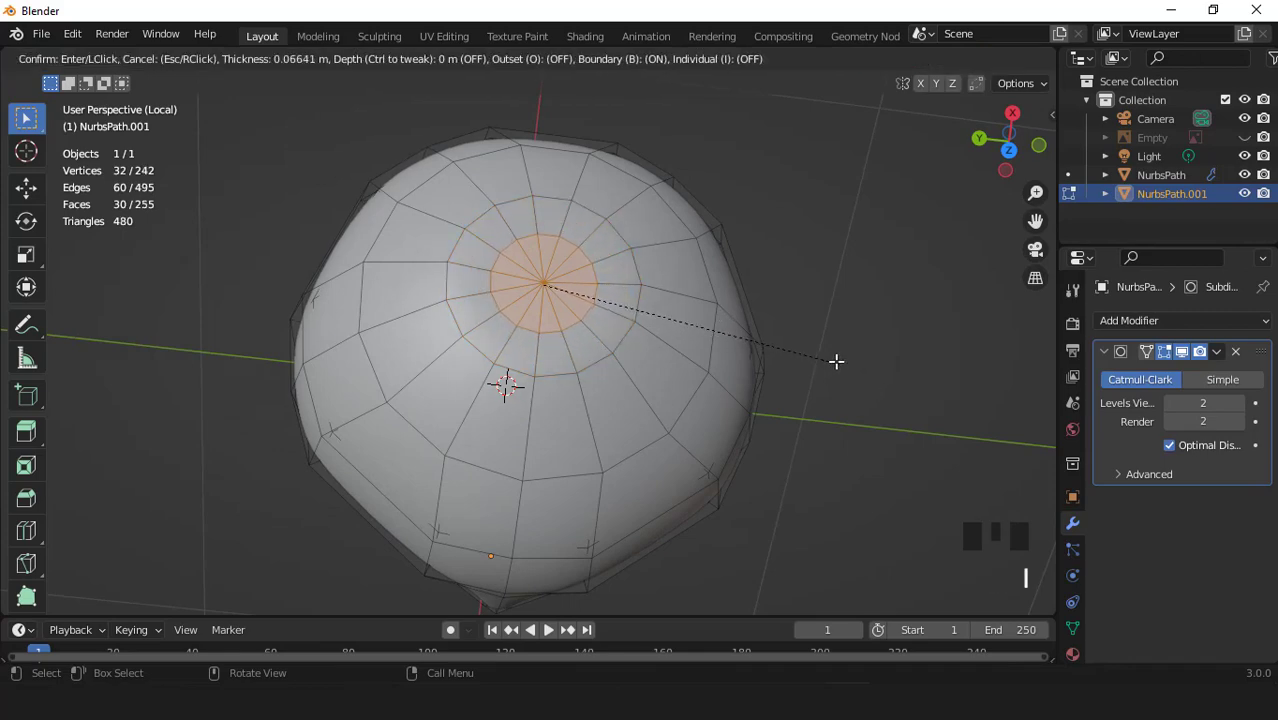
left_click(821, 348)
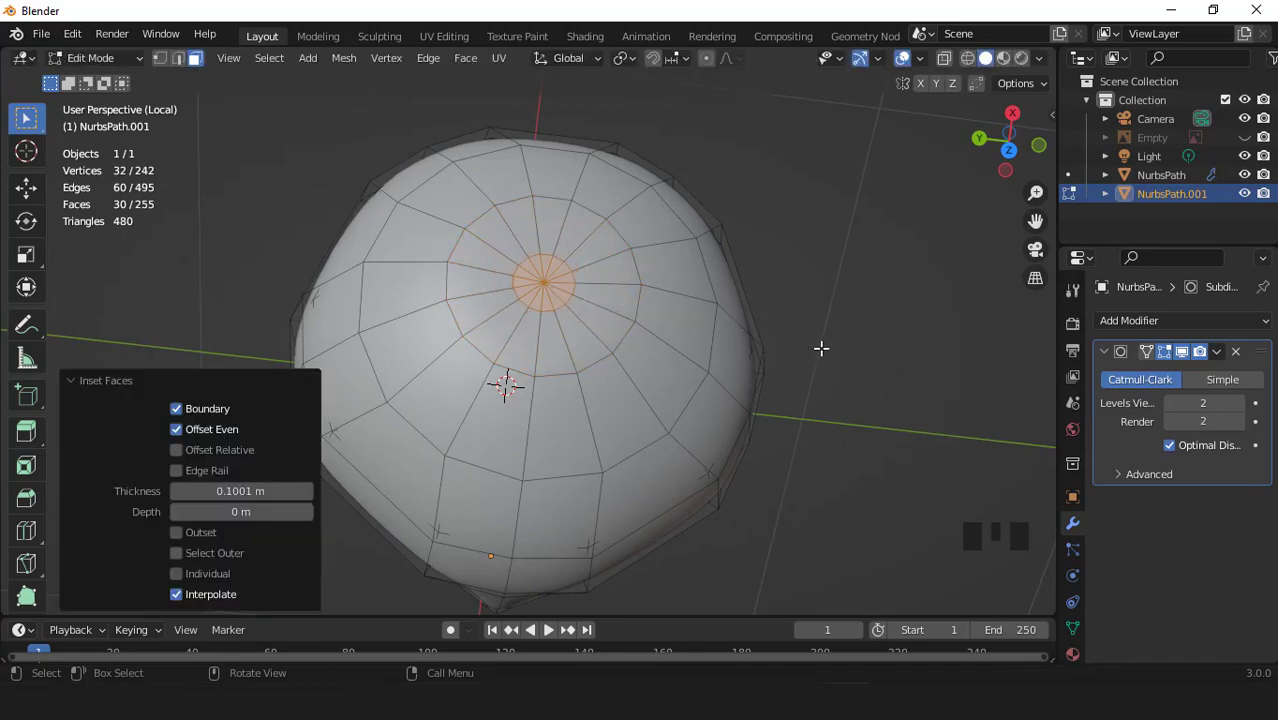
Step: In the front view, move the inset circle outward by about 0.009 m in X and 0.014 m in Z
key("KP_1")
key("g")
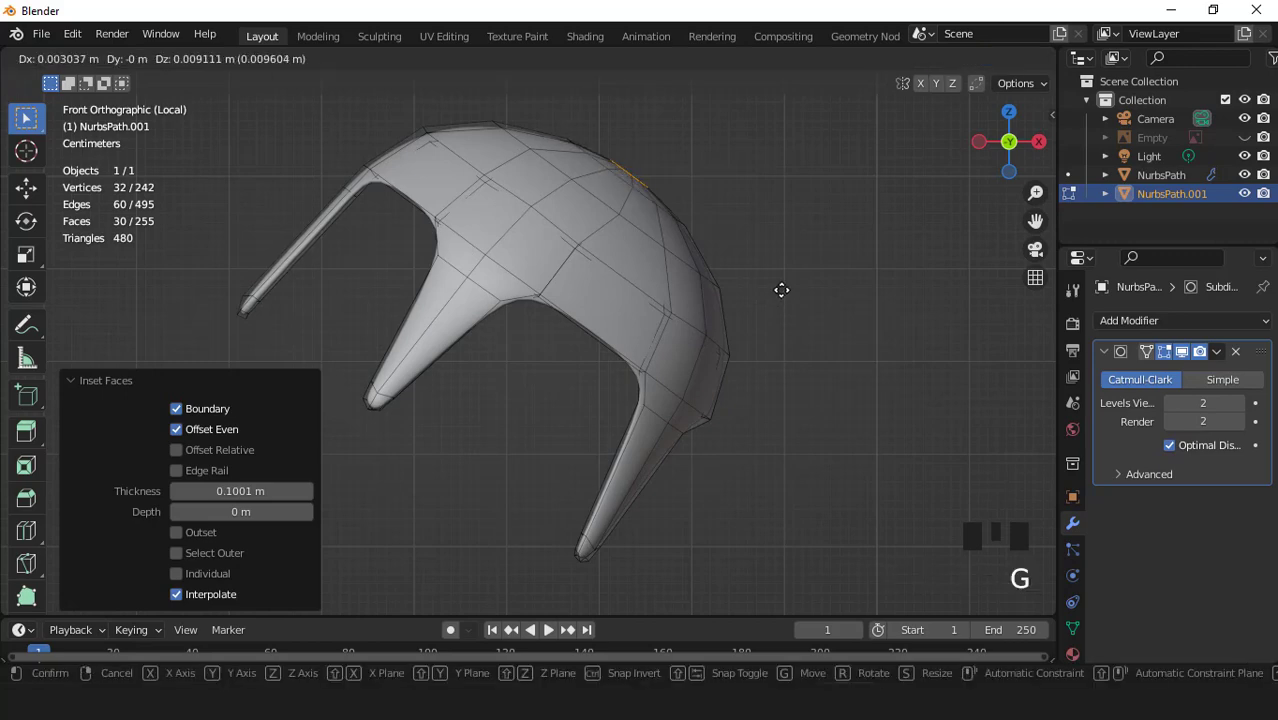
left_click(786, 288)
scroll(760, 272, "down", 3)
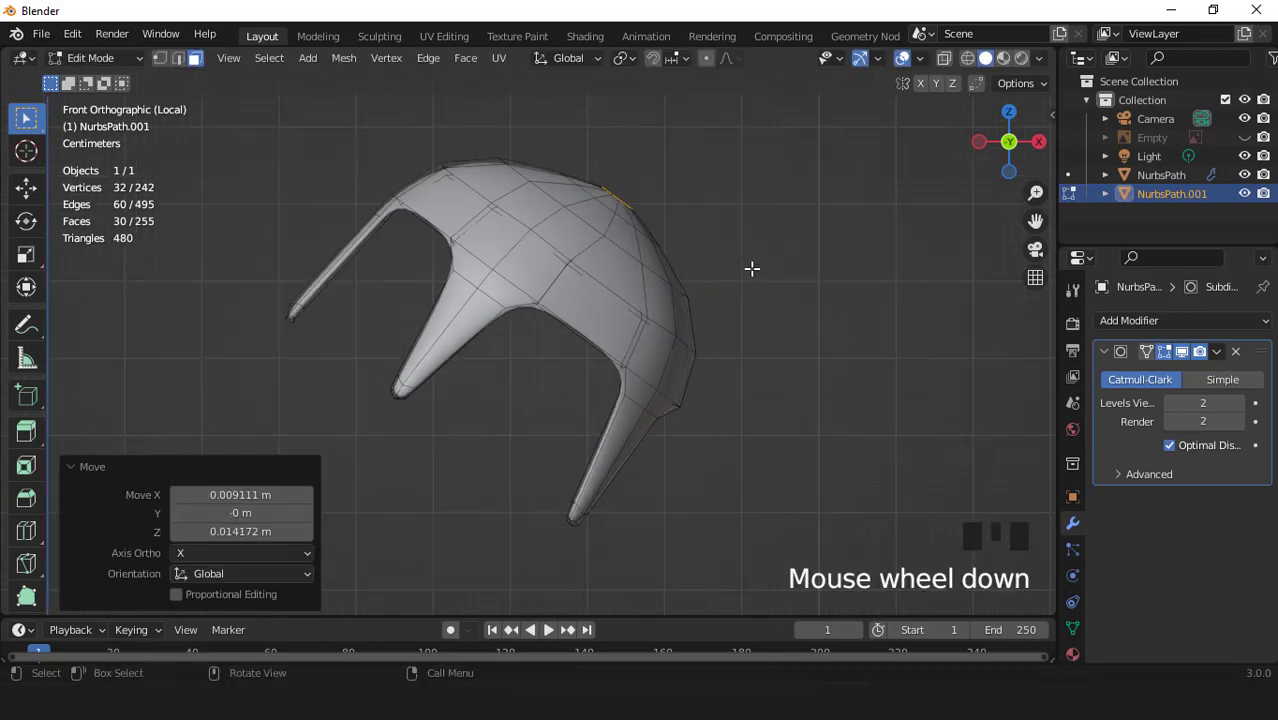
Step: Hide the viewport subdivision and extrude the outer inset faces to the cursor three times as a stem bending upward
left_click(1184, 351)
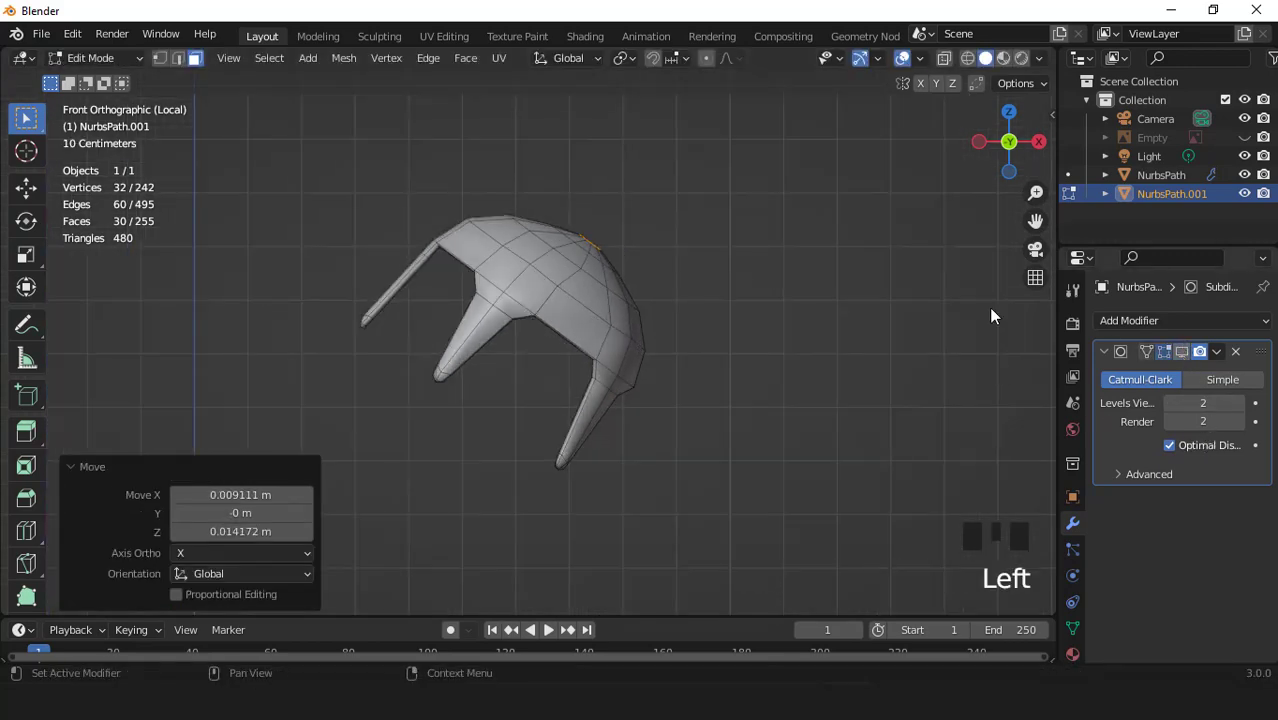
right_click(582, 320, "ctrl")
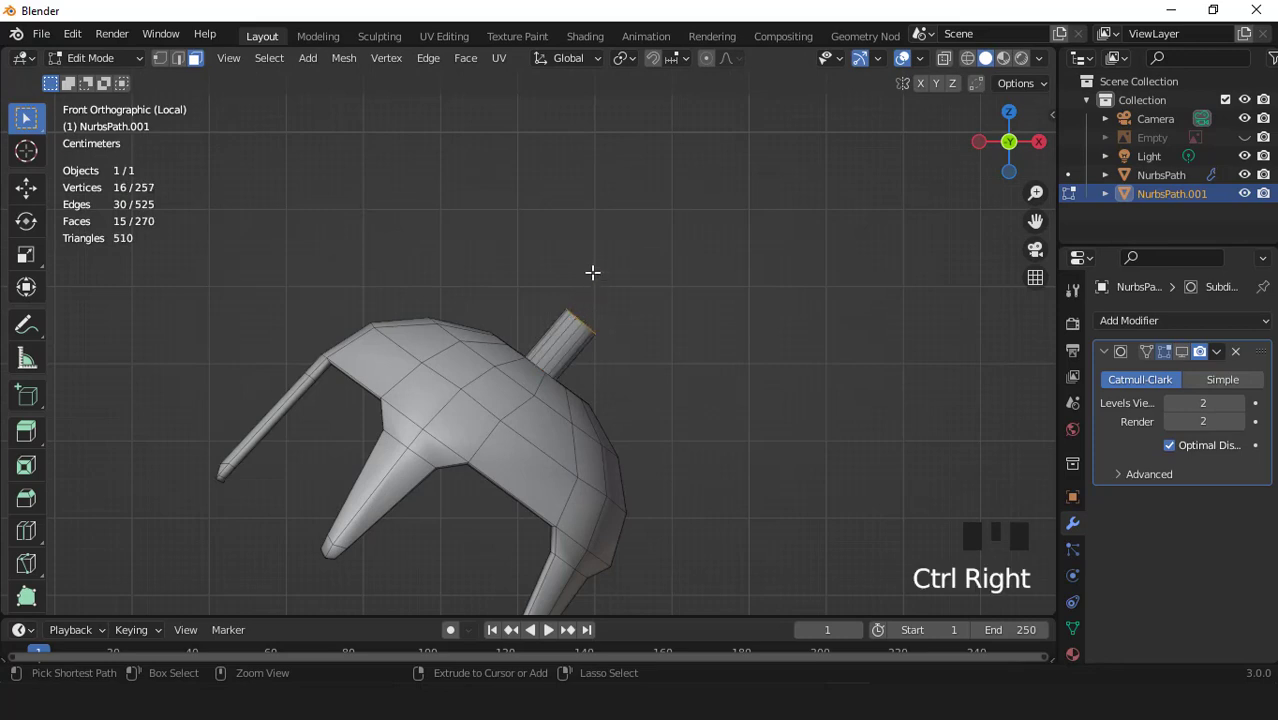
right_click(592, 270, "ctrl")
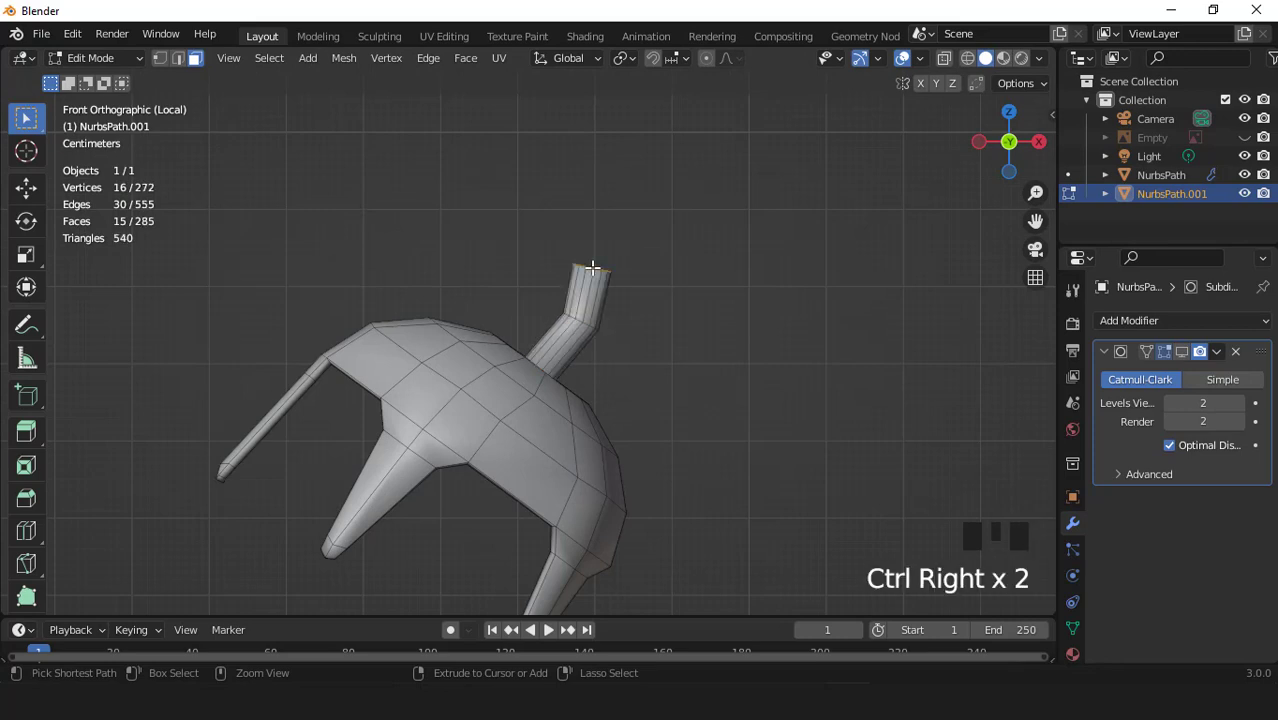
right_click(592, 201, "ctrl")
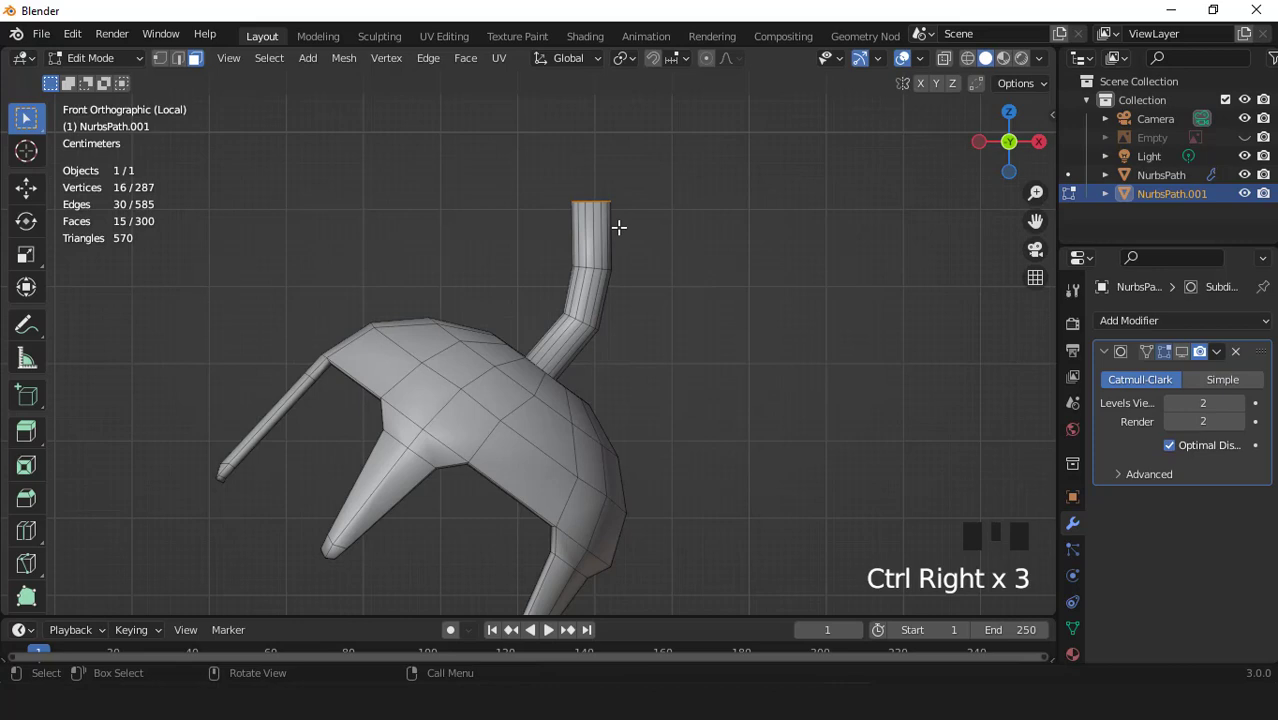
Step: Flare the stem toward its end by scaling successively smaller end selections by 1.088, about 1.07 and 1.066
key("ctrl+KP_Add")
key("ctrl+KP_Add")
key("ctrl+KP_Add")
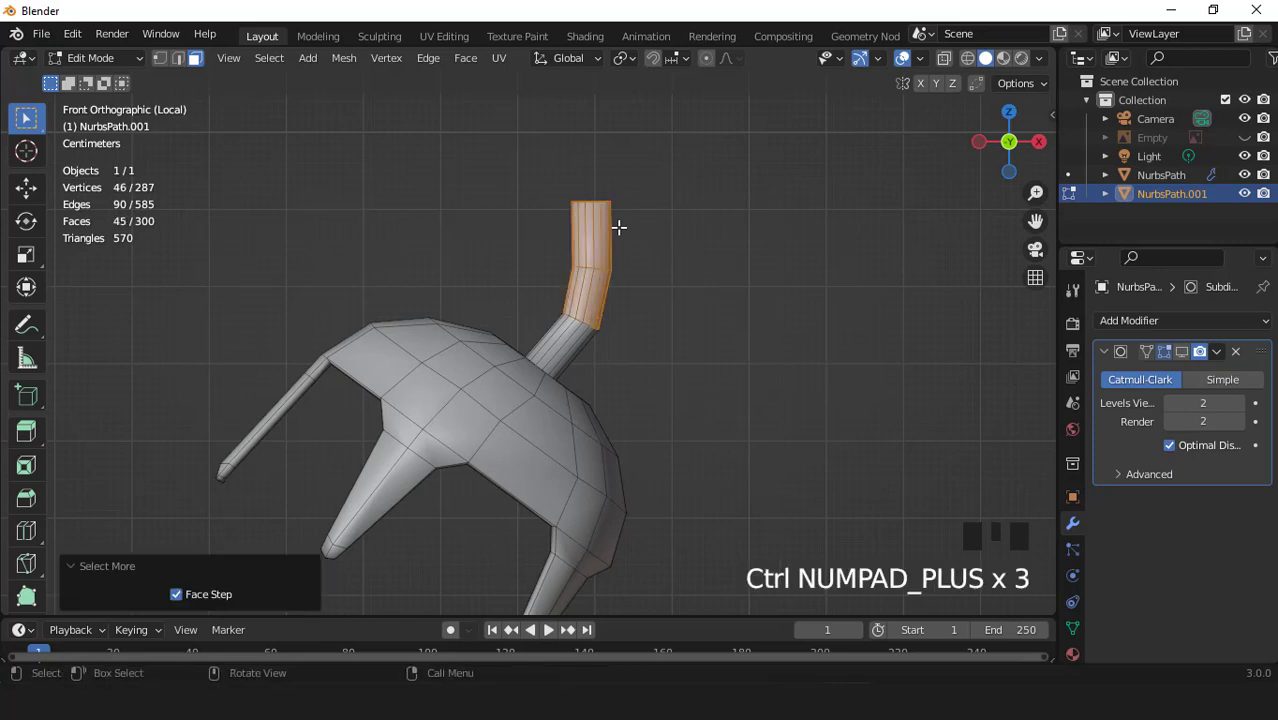
key("s")
left_click(739, 243)
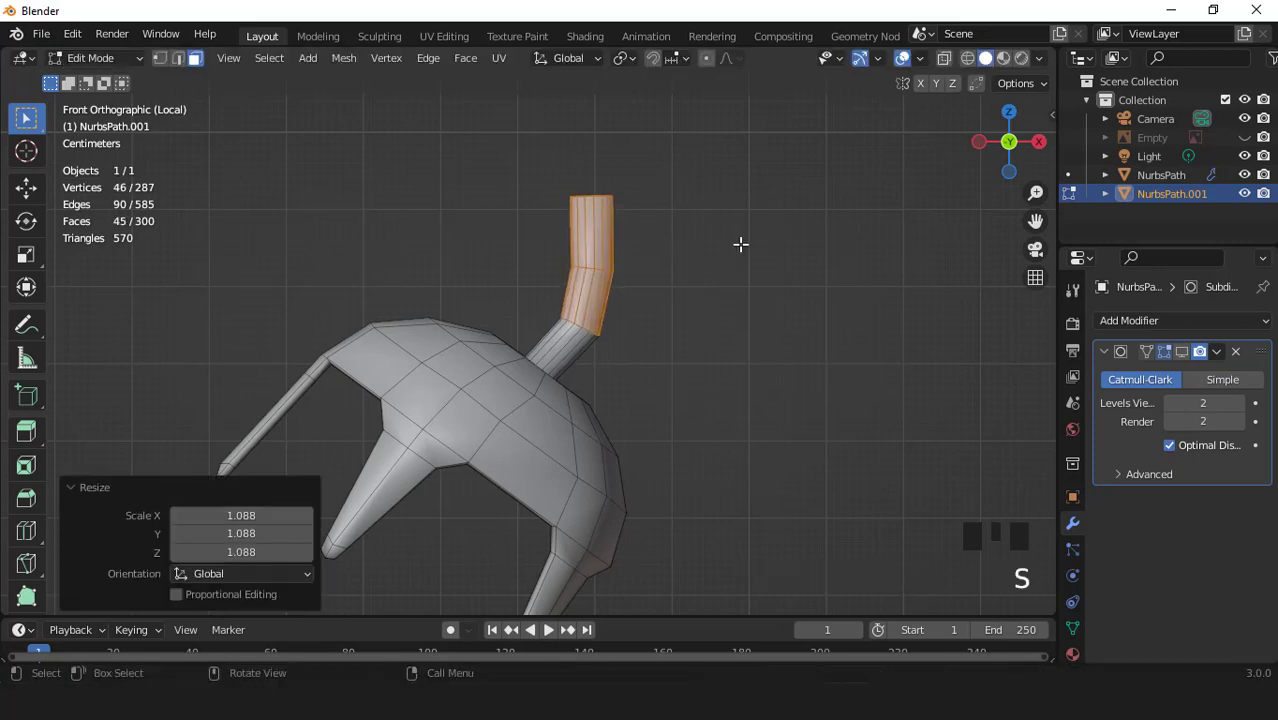
key("ctrl+KP_Subtract")
key("s")
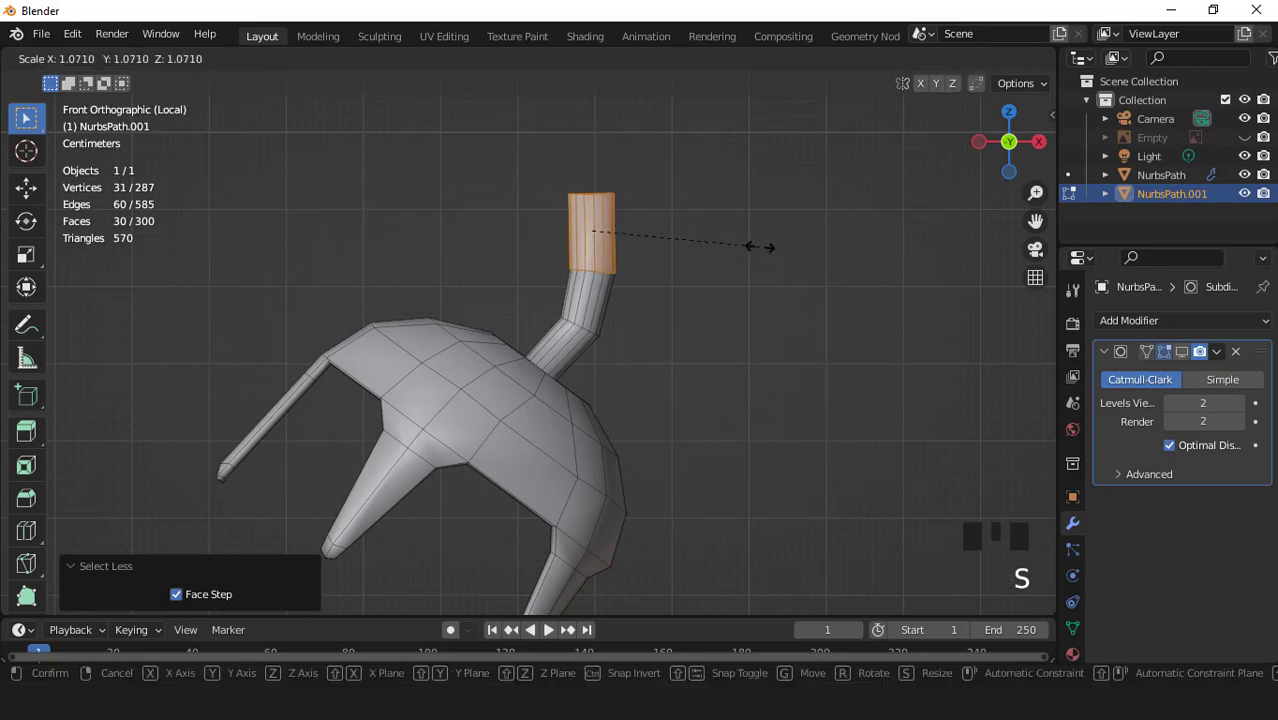
left_click(761, 246)
key("ctrl+KP_Subtract")
key("s")
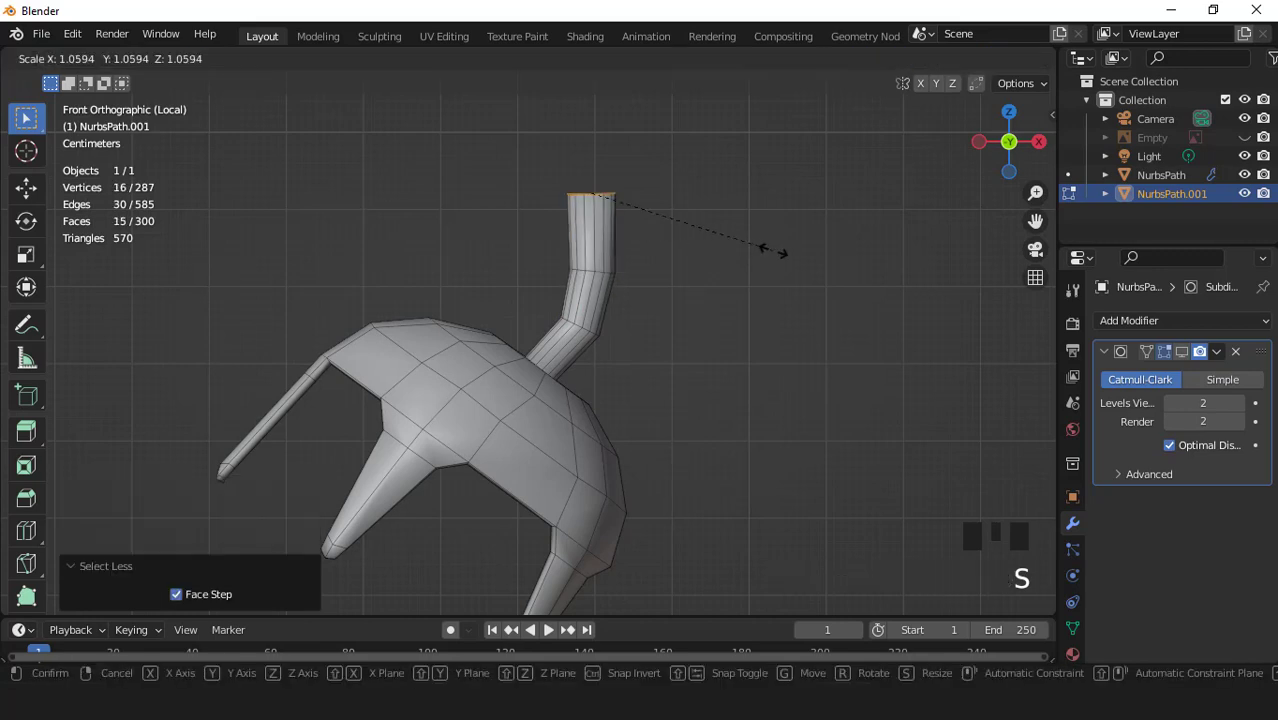
left_click(774, 251)
Step: Extrude the stem's end faces by about 0.002 m, return to Object Mode and show the cap's subdivision in the viewport
key("e")
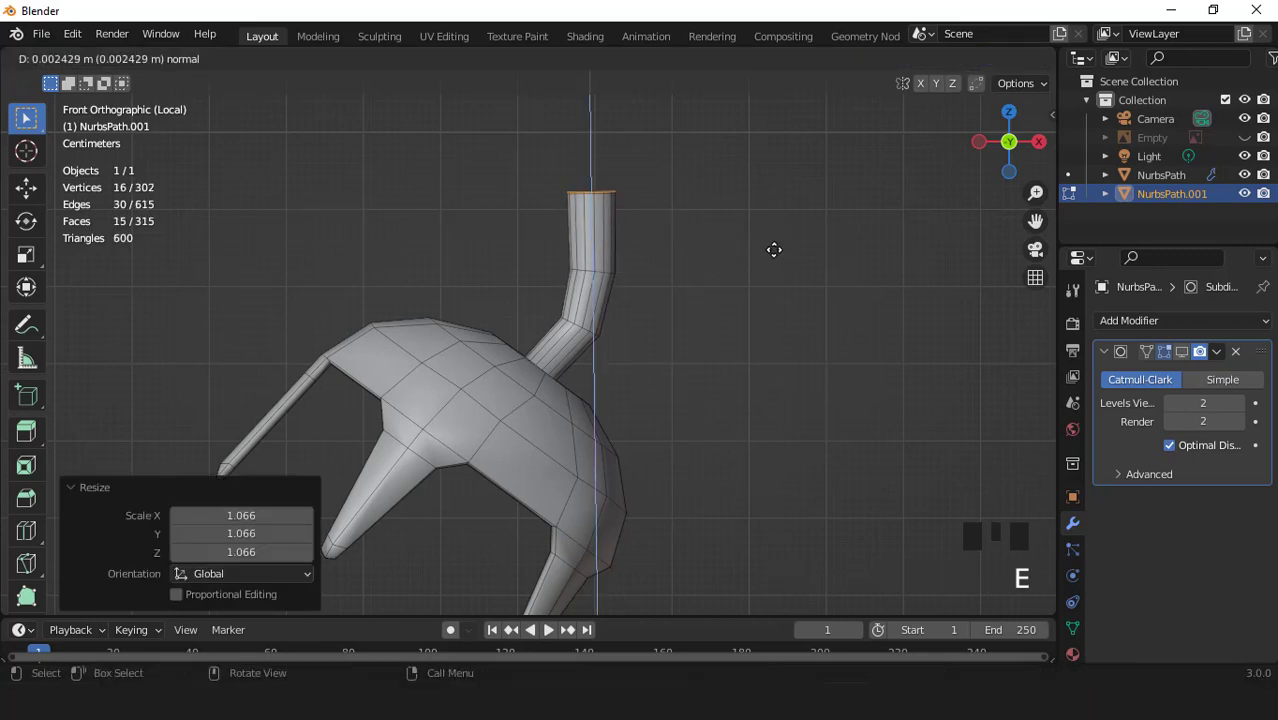
left_click(774, 250)
scroll(619, 220, "down", 3)
middle_click_drag(619, 220, 656, 277)
key("Tab")
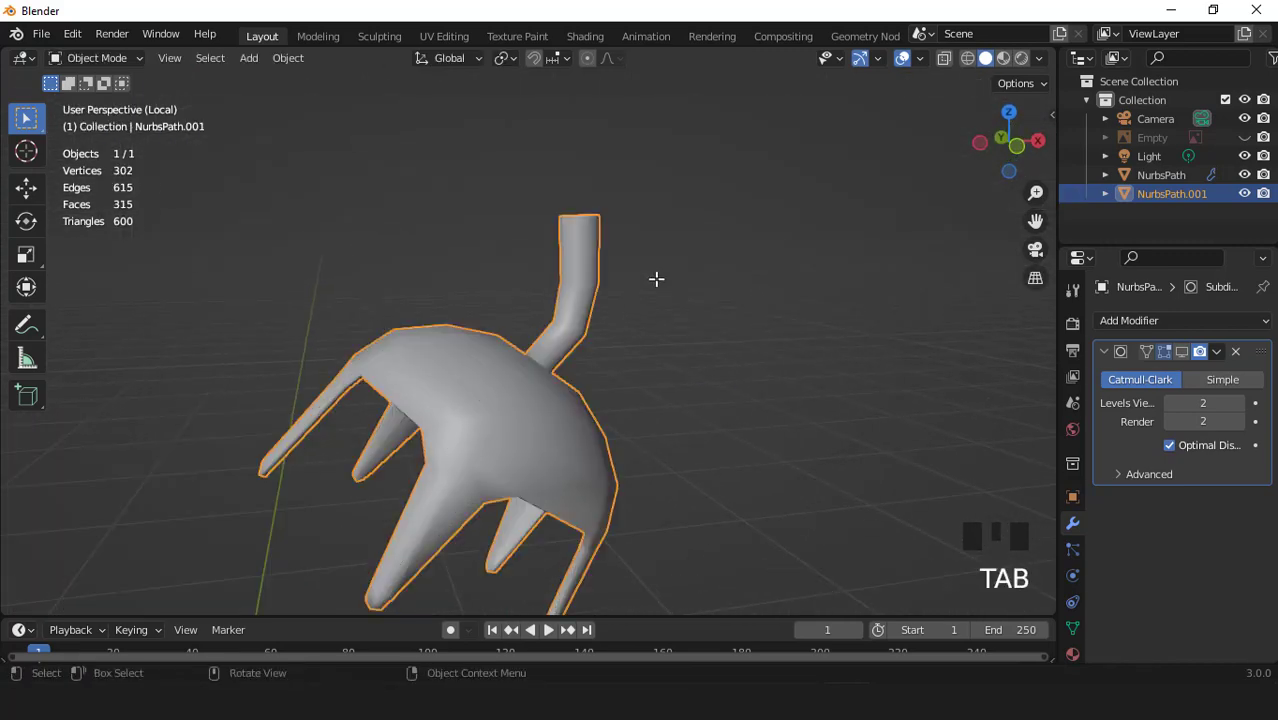
left_click(1180, 352)
scroll(684, 282, "down", 4)
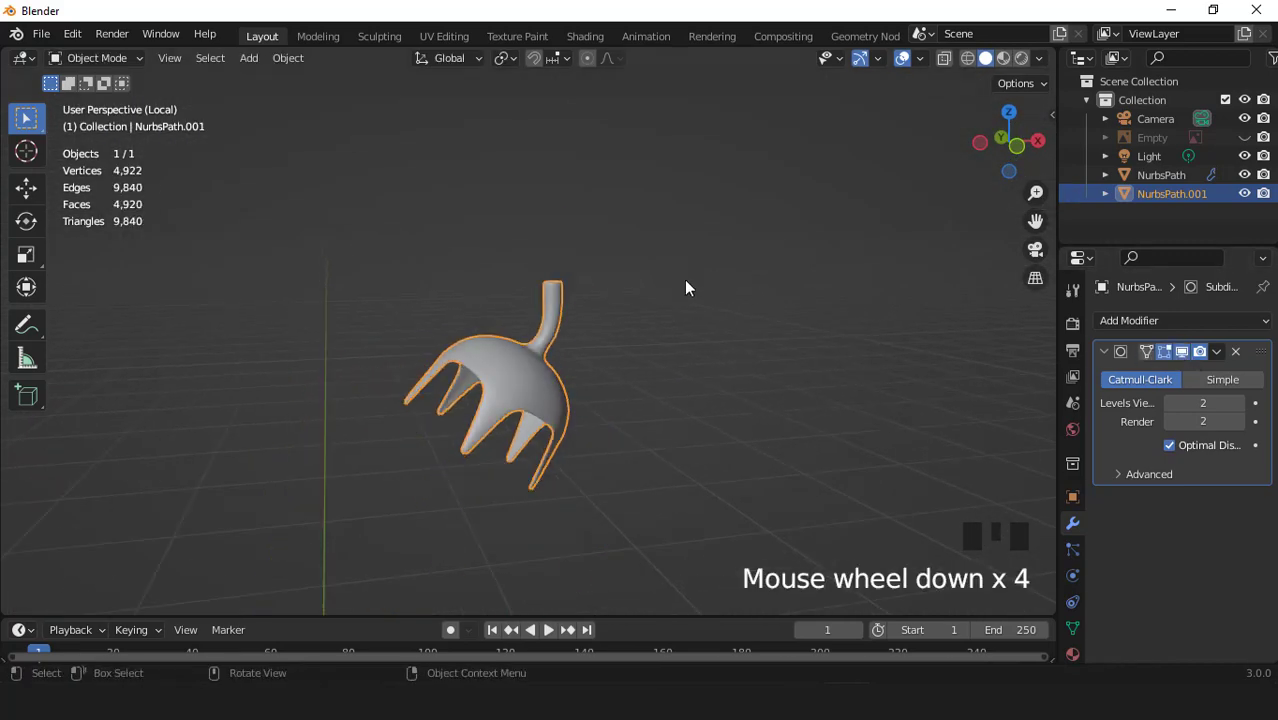
Step: Leave local view and select both the eggplant body and the cap, ending in the front view
key("KP_Divide")
key("KP_1")
scroll(613, 326, "down", 3)
left_click(569, 325)
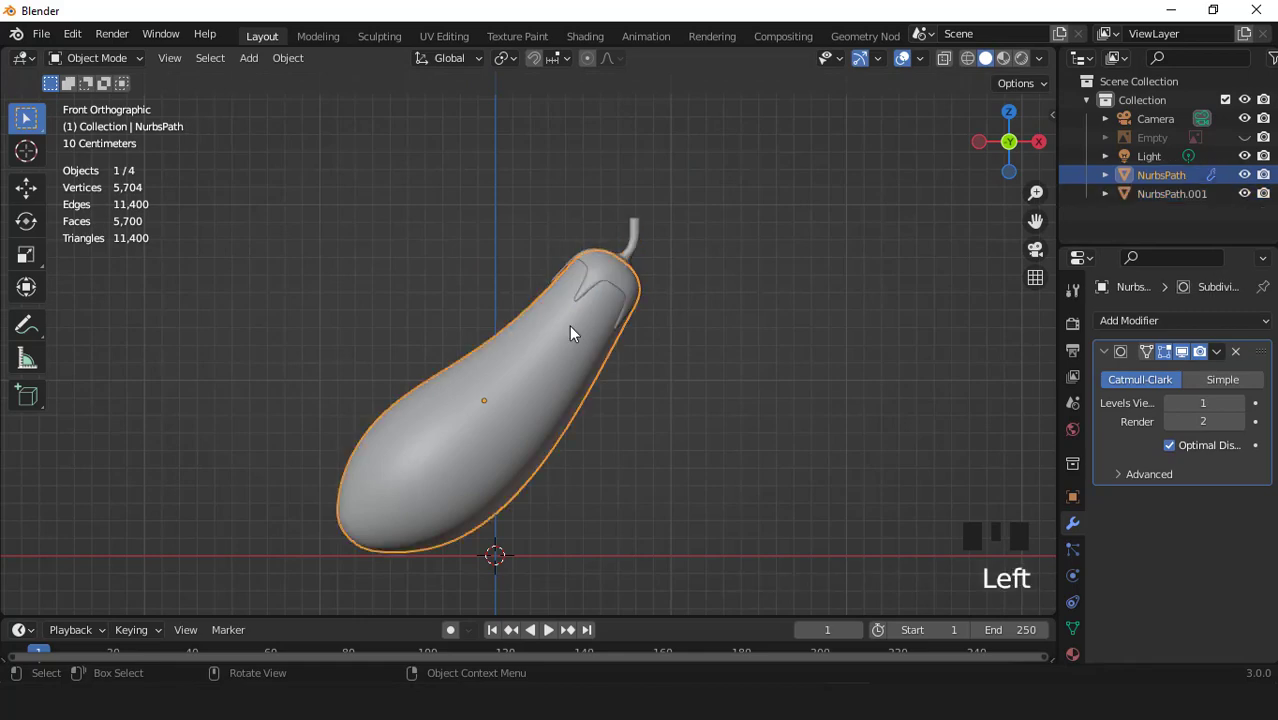
middle_click_drag(576, 335, 612, 312)
left_click(608, 283, "shift")
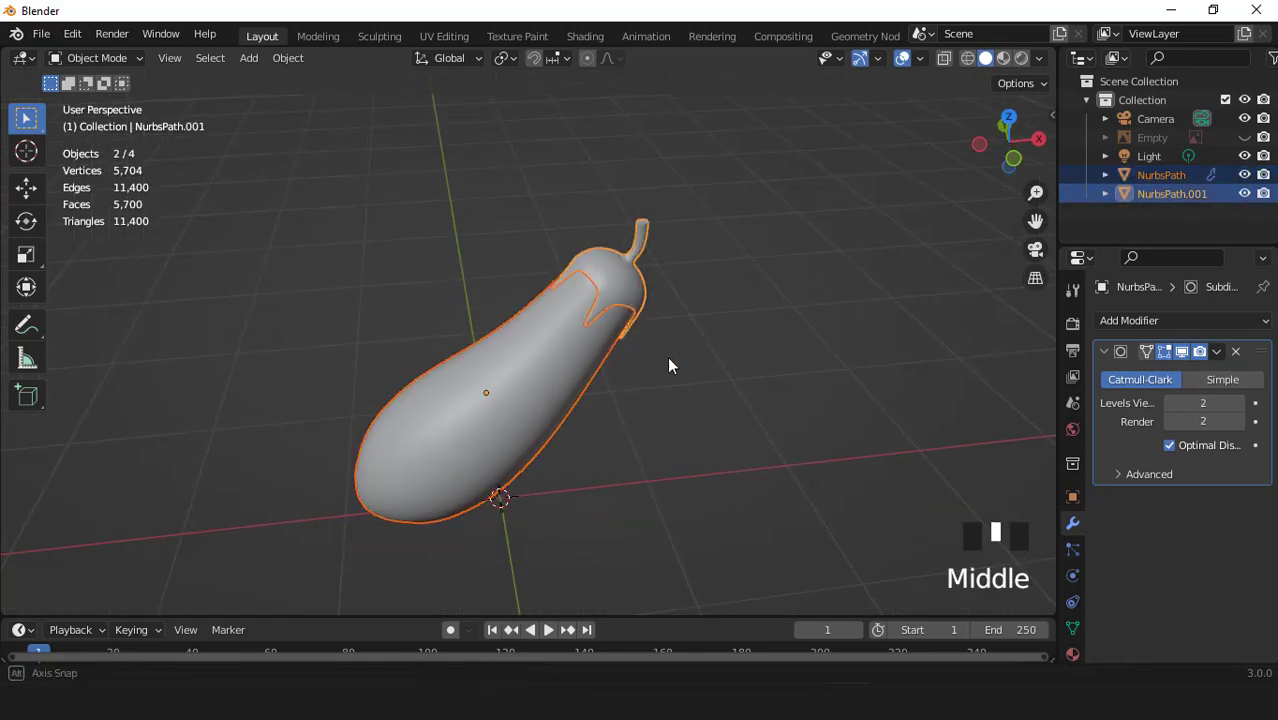
middle_click_drag(667, 356, 577, 303)
scroll(577, 303, "up", 2)
key("KP_1")
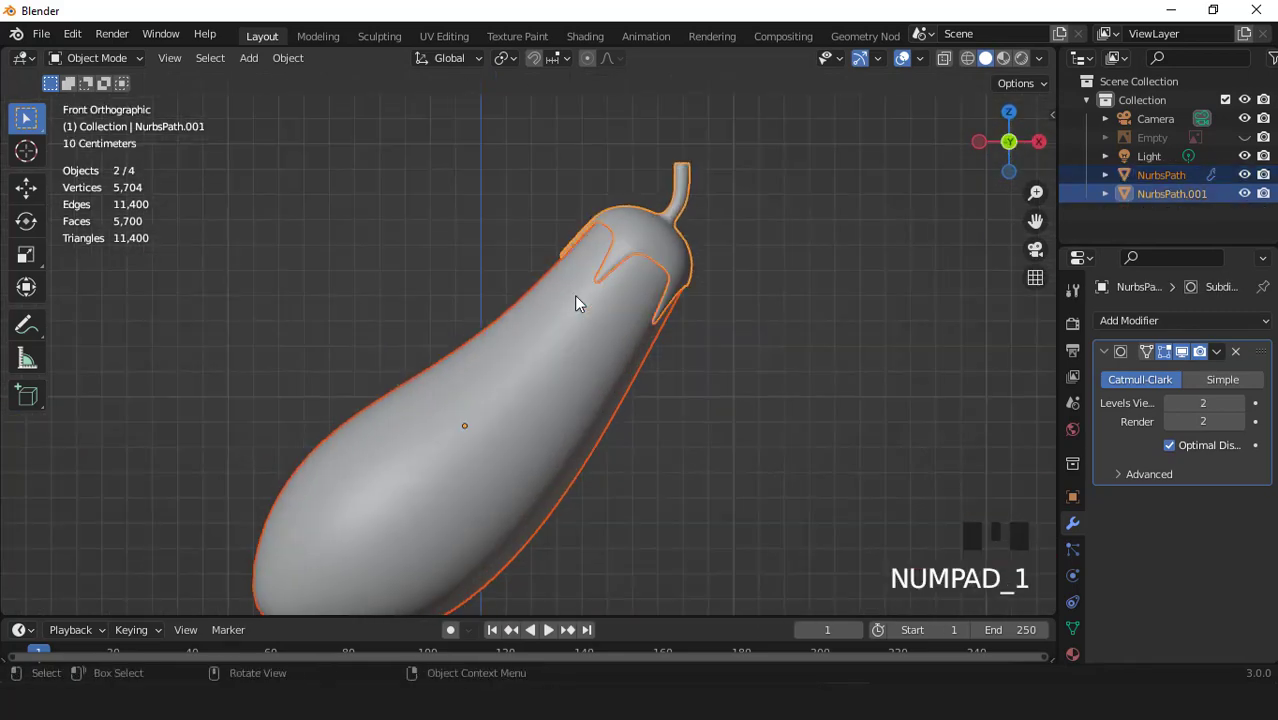
scroll(577, 300, "down", 3)
Step: Inspect the whole eggplant from several angles with the viewport overlays turned off, and restore the overlays and front view
left_click(902, 58)
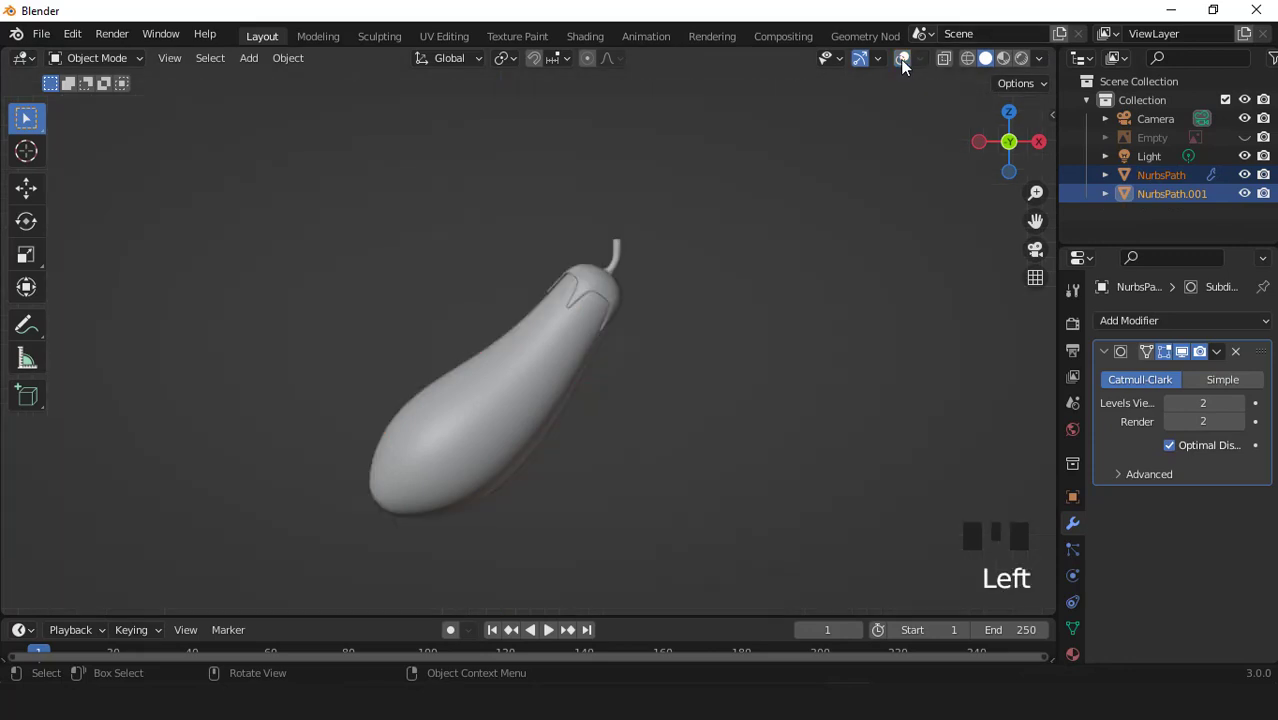
middle_click_drag(720, 170, 600, 314)
key("KP_1")
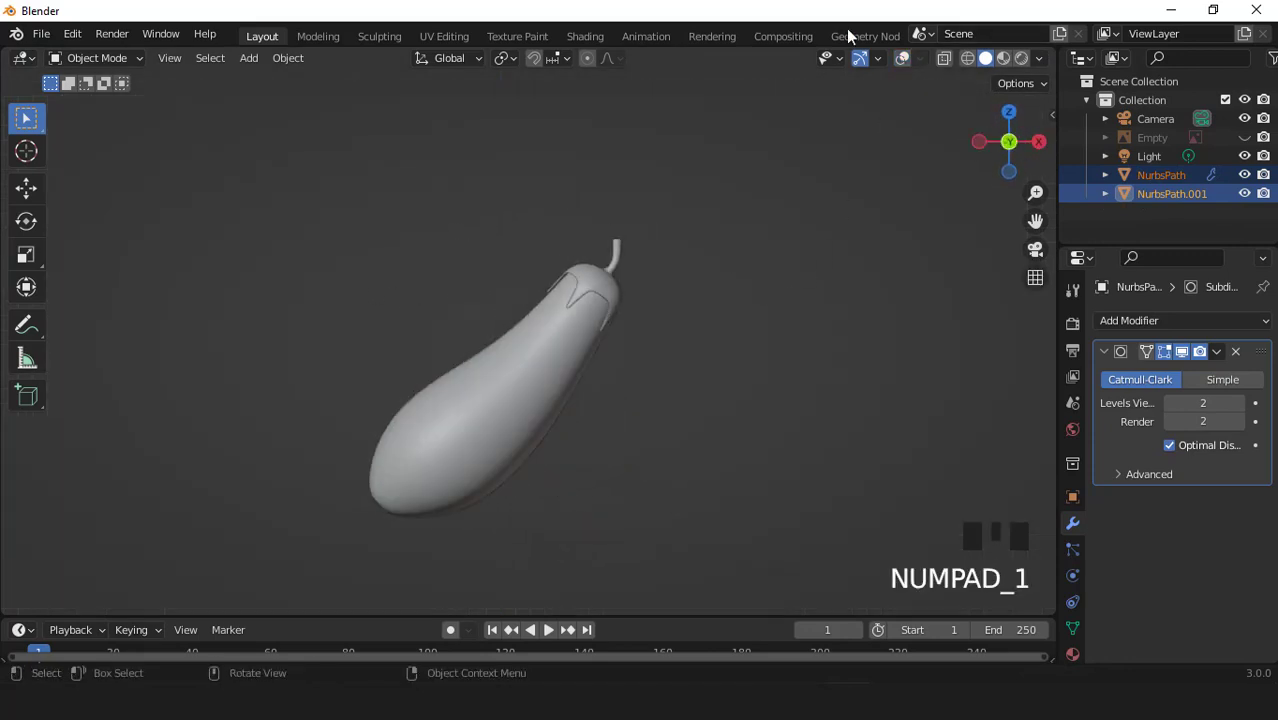
left_click(902, 58)
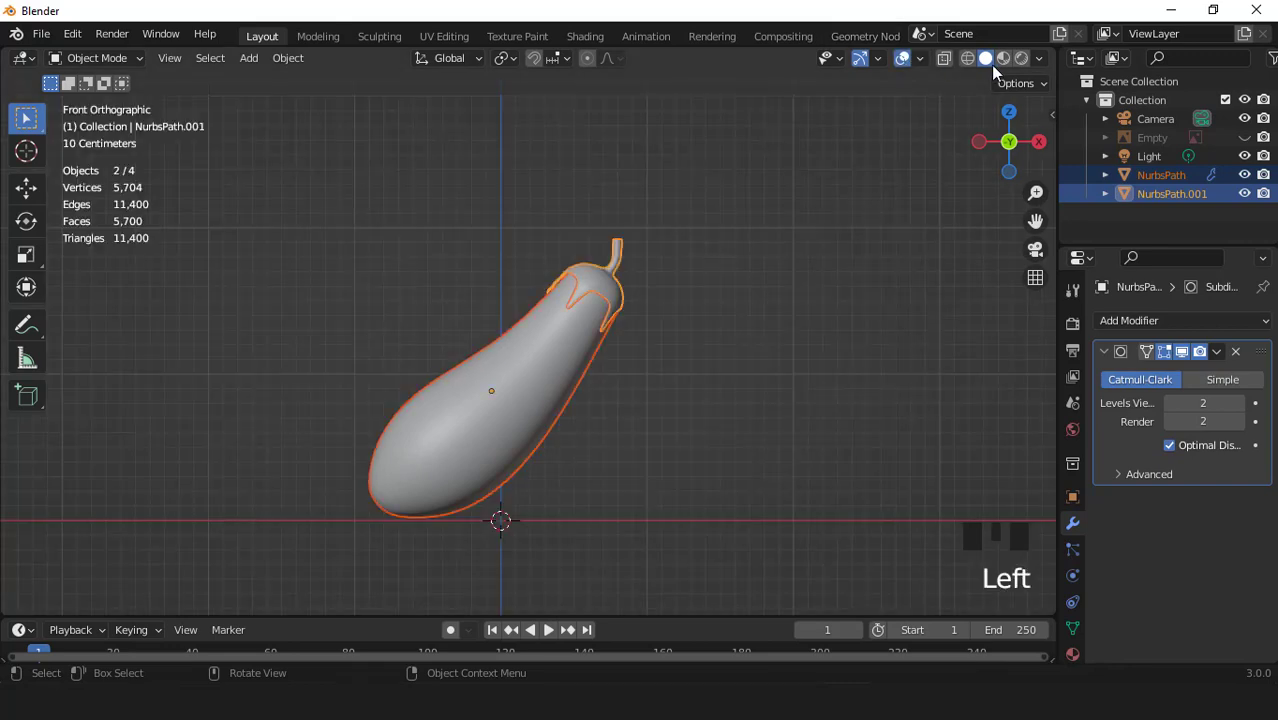
Step: Switch to Material Preview shading and add a new material to the eggplant body
scroll(566, 337, "up", 2)
left_click(566, 337)
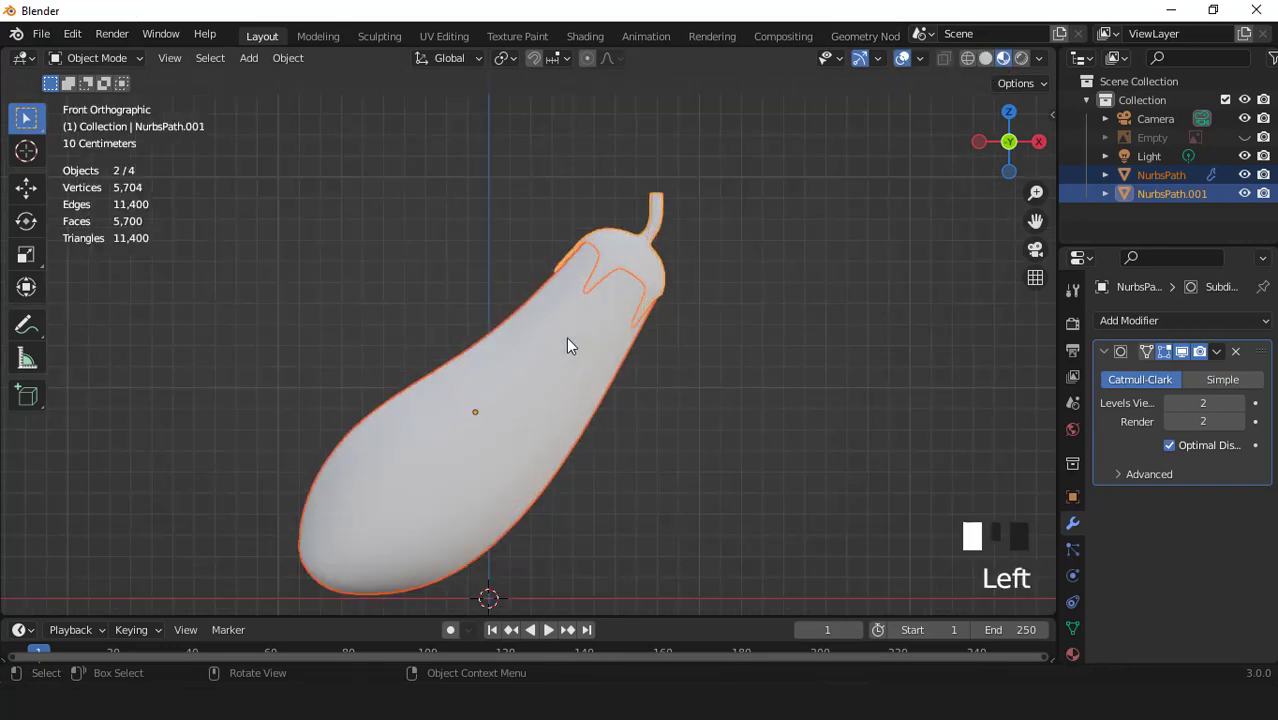
left_click(1072, 656)
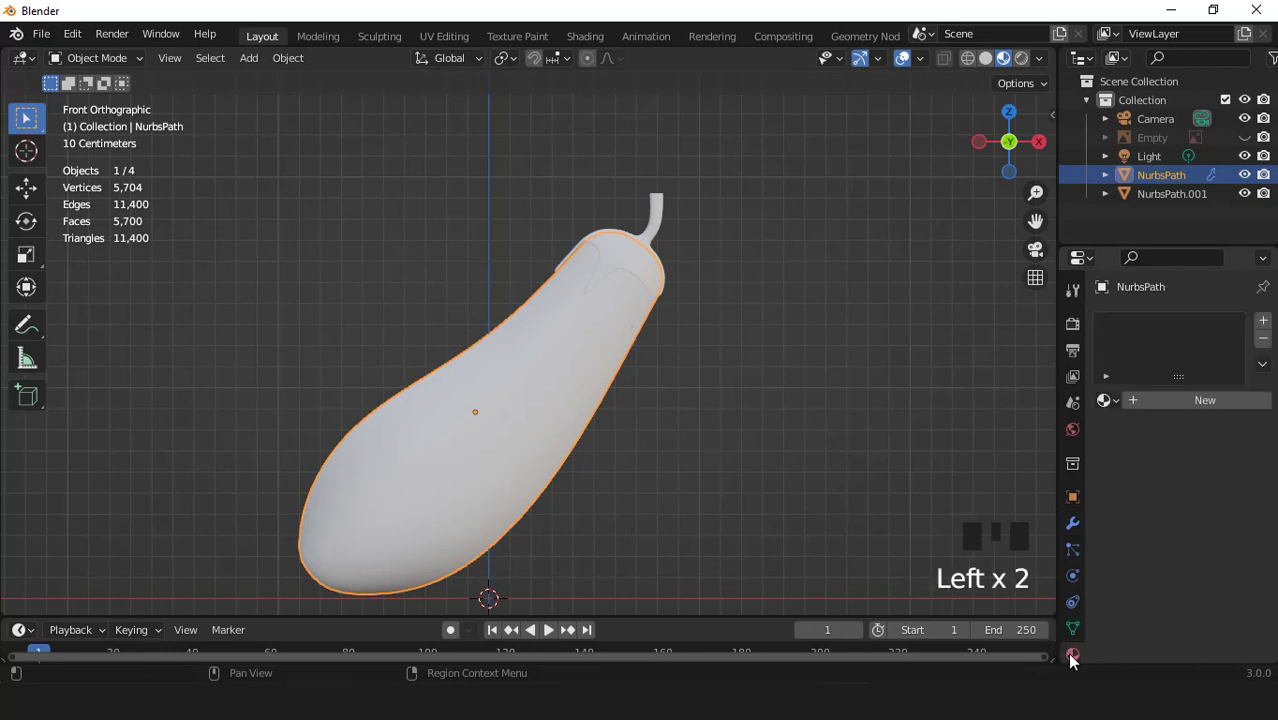
left_click(1190, 401)
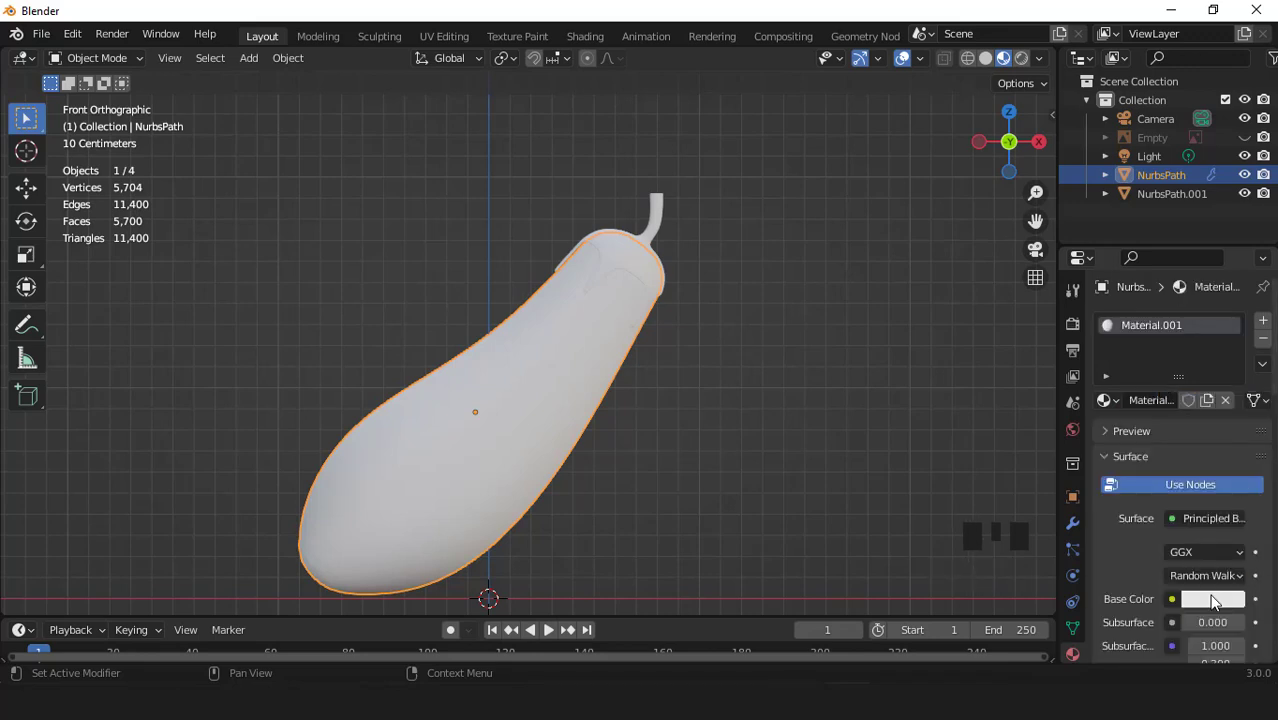
Step: Set the eggplant body's base color to a very dark blue with hue 0.622, saturation 0.907 and value 0.022
left_click(1212, 600)
left_click(1172, 350)
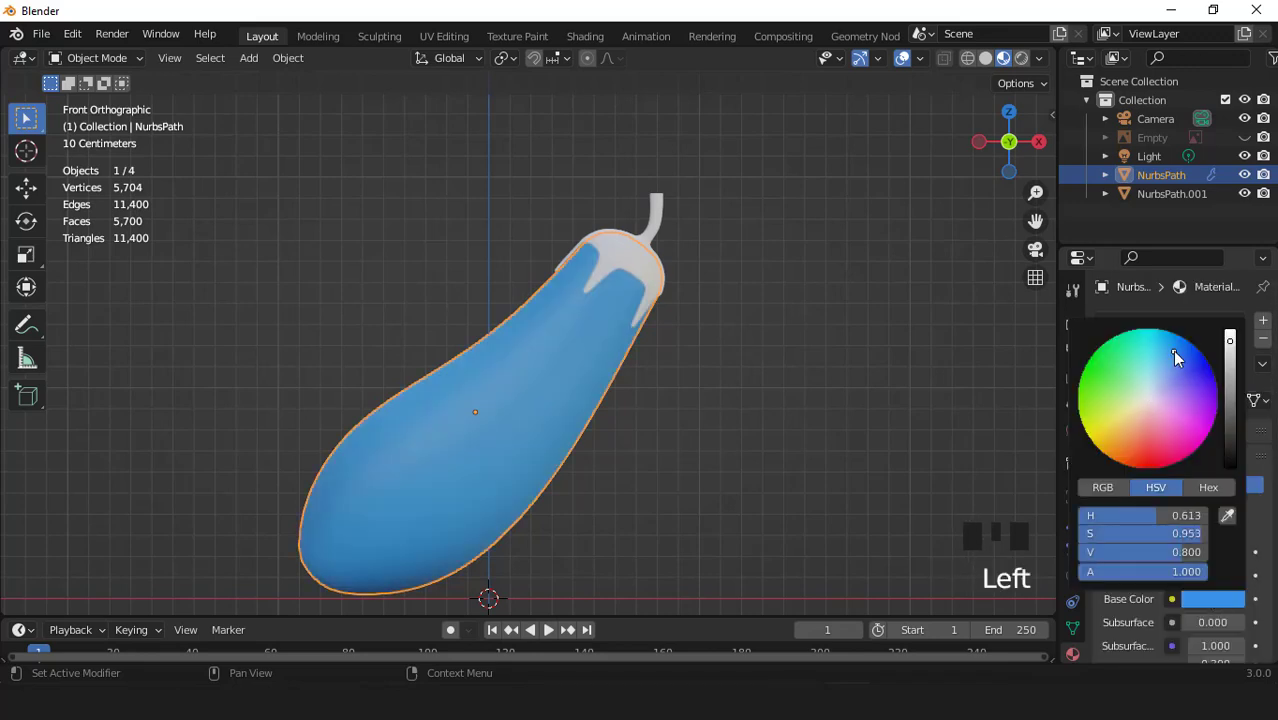
left_click(1181, 349)
left_click_drag(1236, 358, 1230, 445)
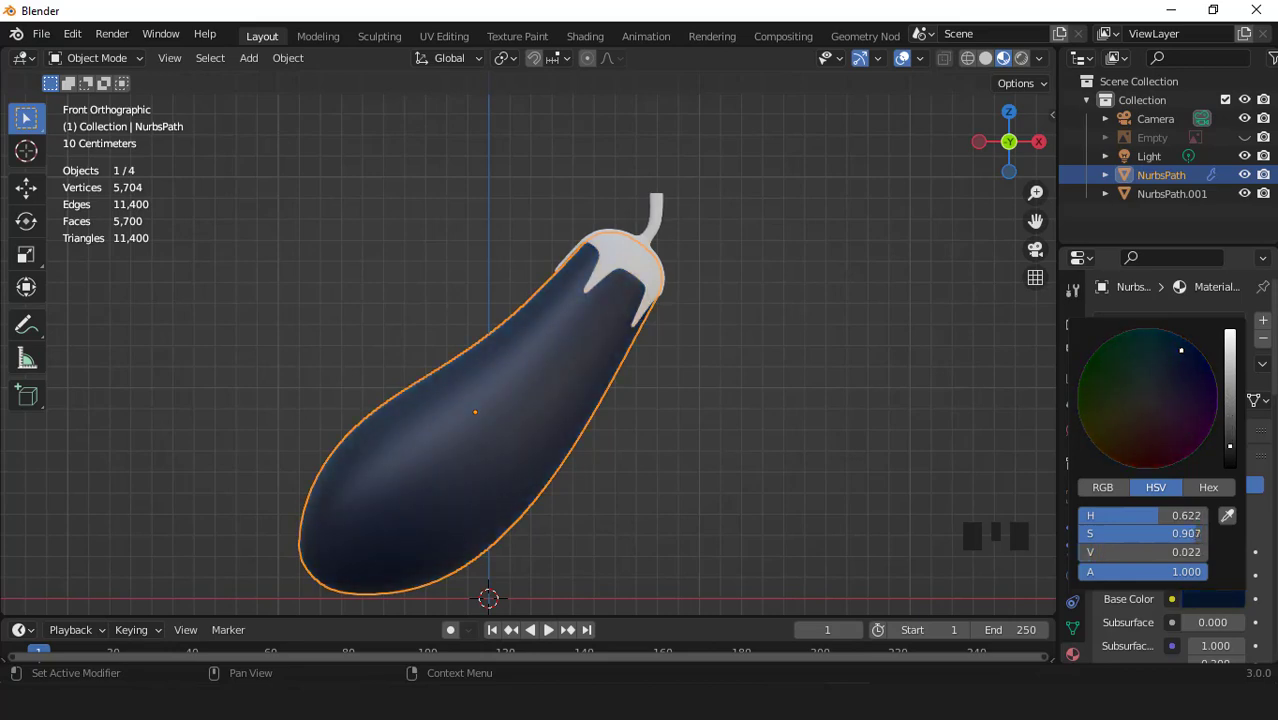
Step: Add a new material to the cap and set its base color to yellow-green with hue 0.224, saturation 0.920 and value 0.342
left_click(608, 249)
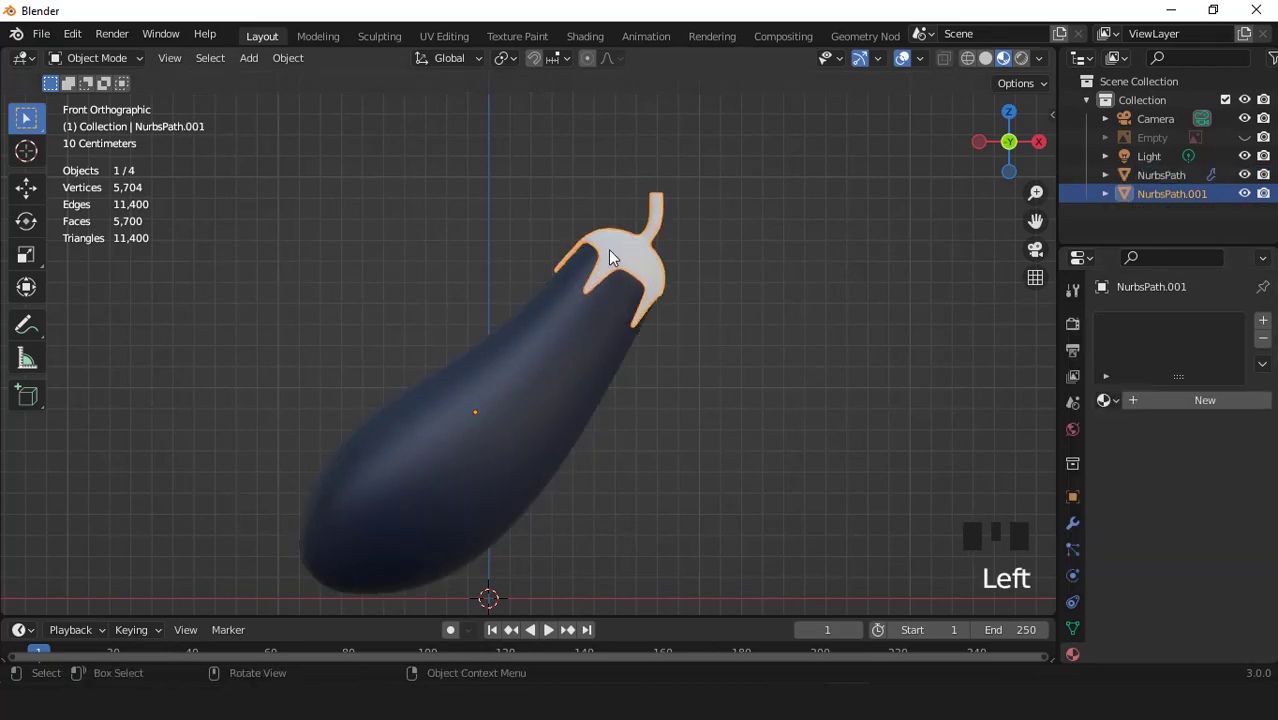
left_click(1186, 398)
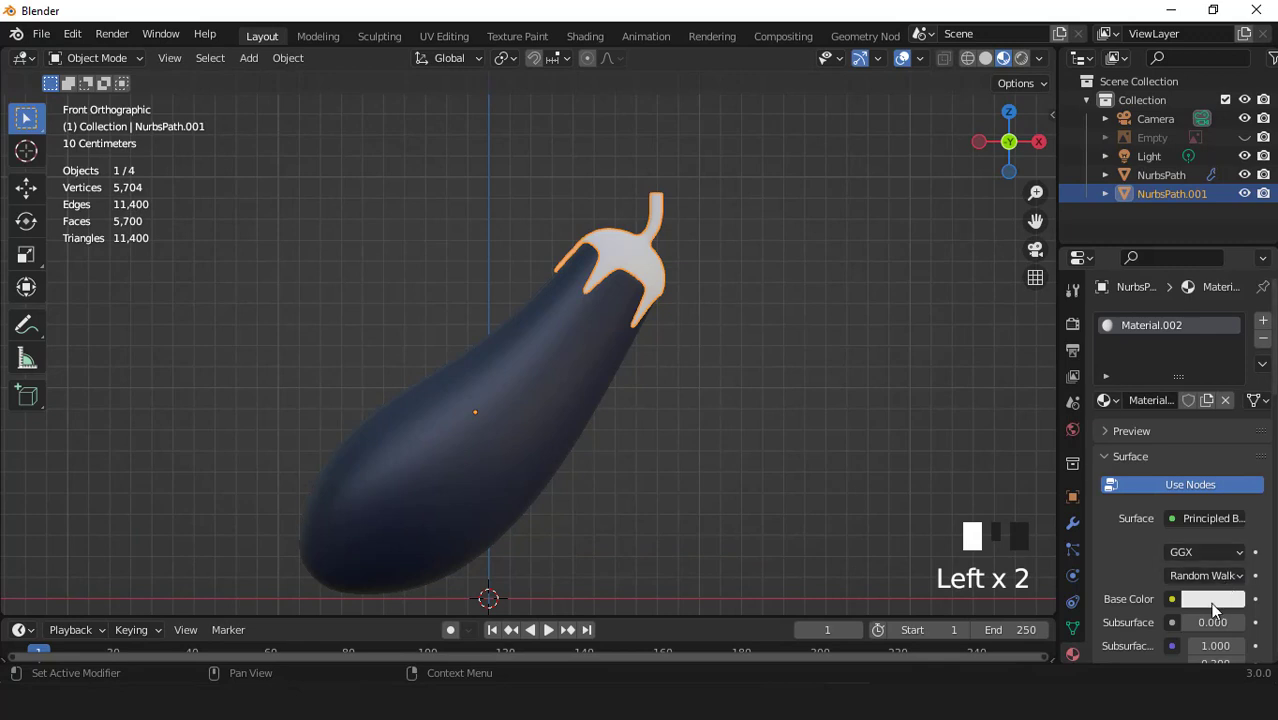
left_click(1213, 599)
left_click(1099, 411)
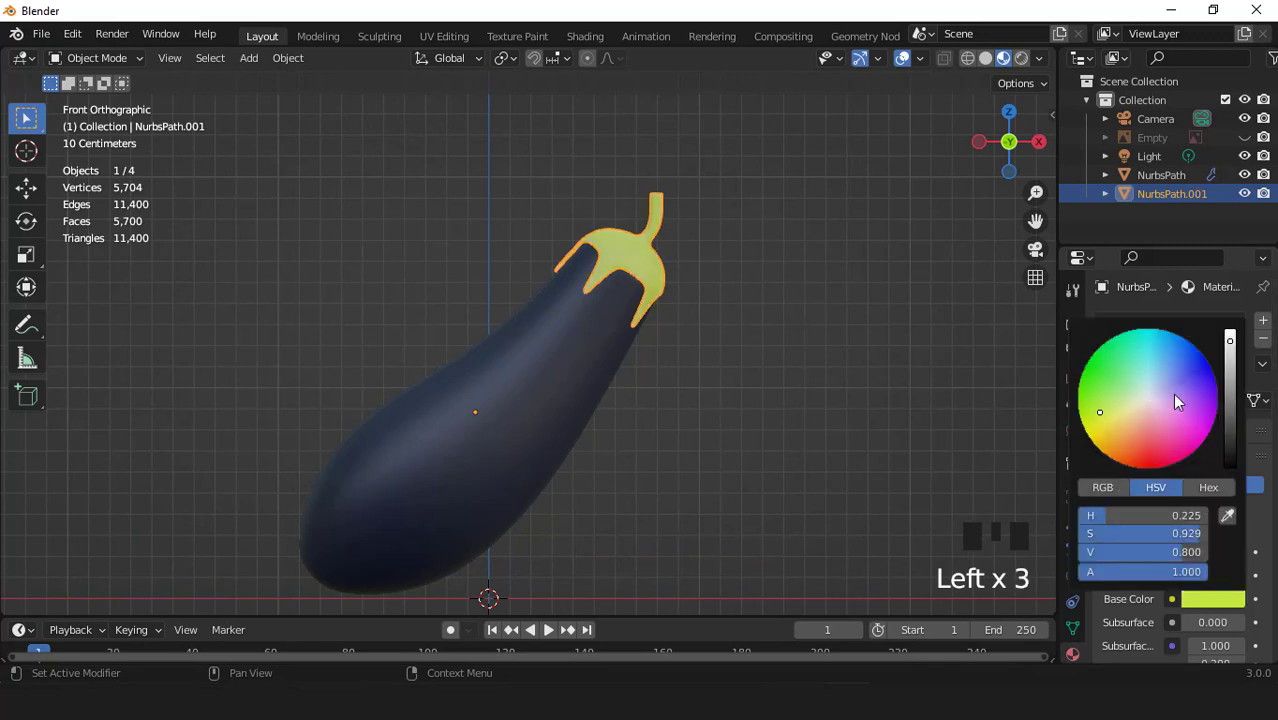
left_click_drag(1230, 340, 1230, 381)
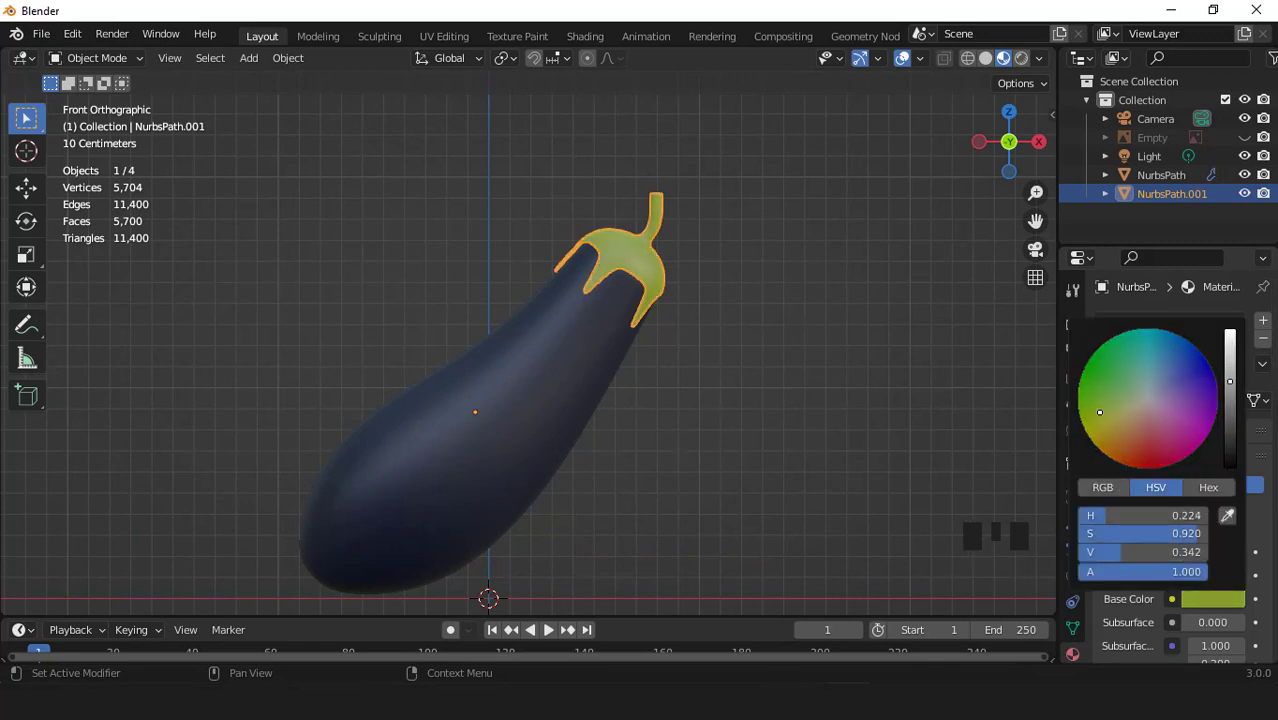
Step: Inspect the colored eggplant with the viewport overlays turned off, and restore the overlays and front view
left_click(903, 59)
scroll(653, 373, "up", 2)
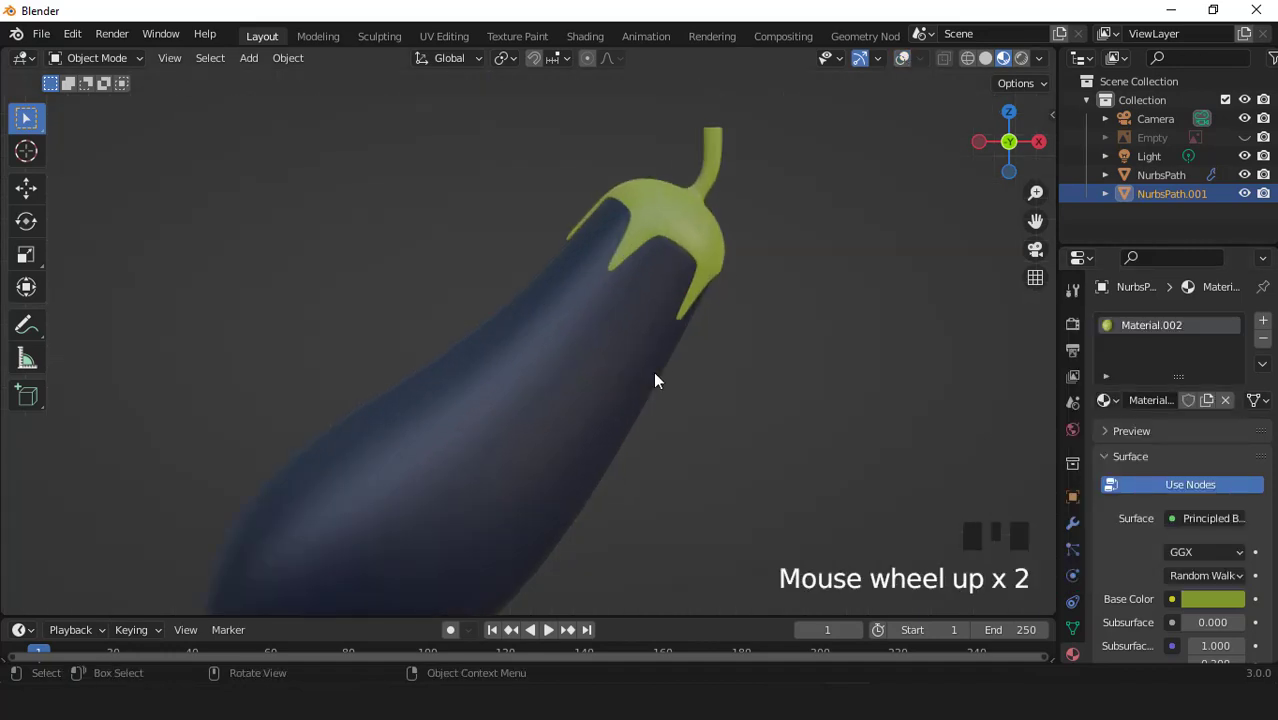
scroll(600, 325, "down", 3)
middle_click_drag(551, 280, 531, 302)
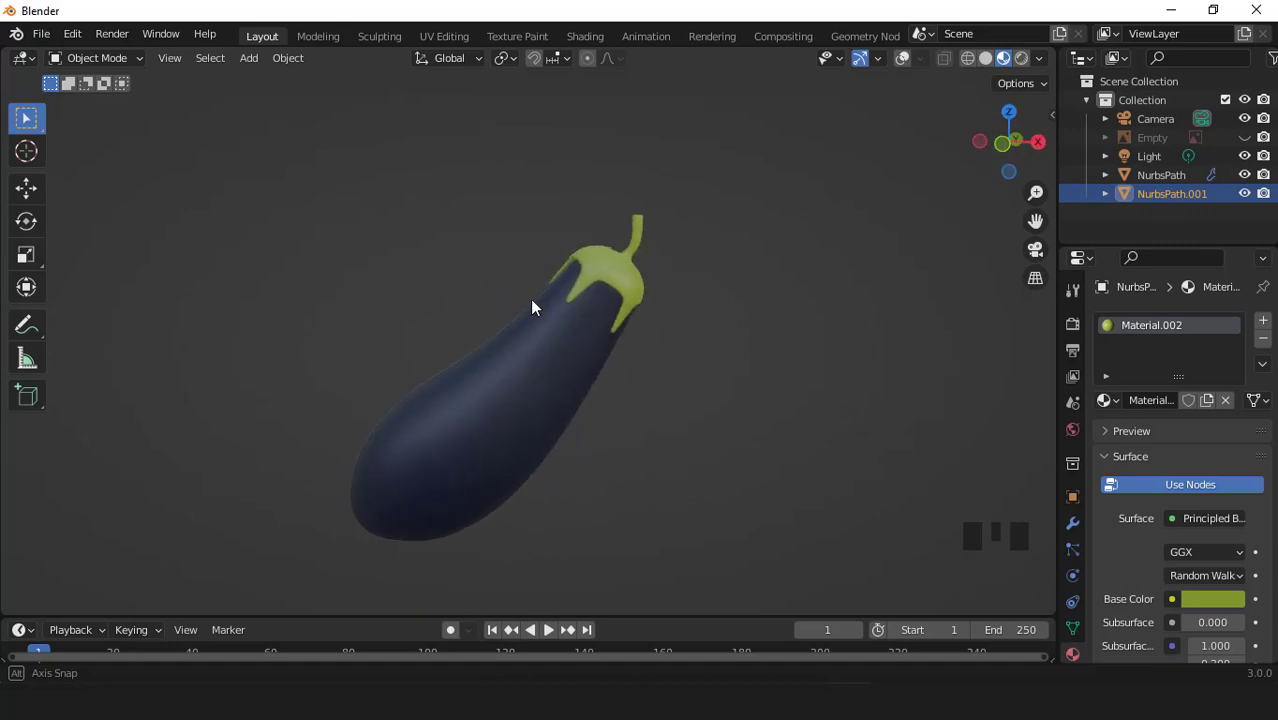
scroll(638, 277, "up", 2)
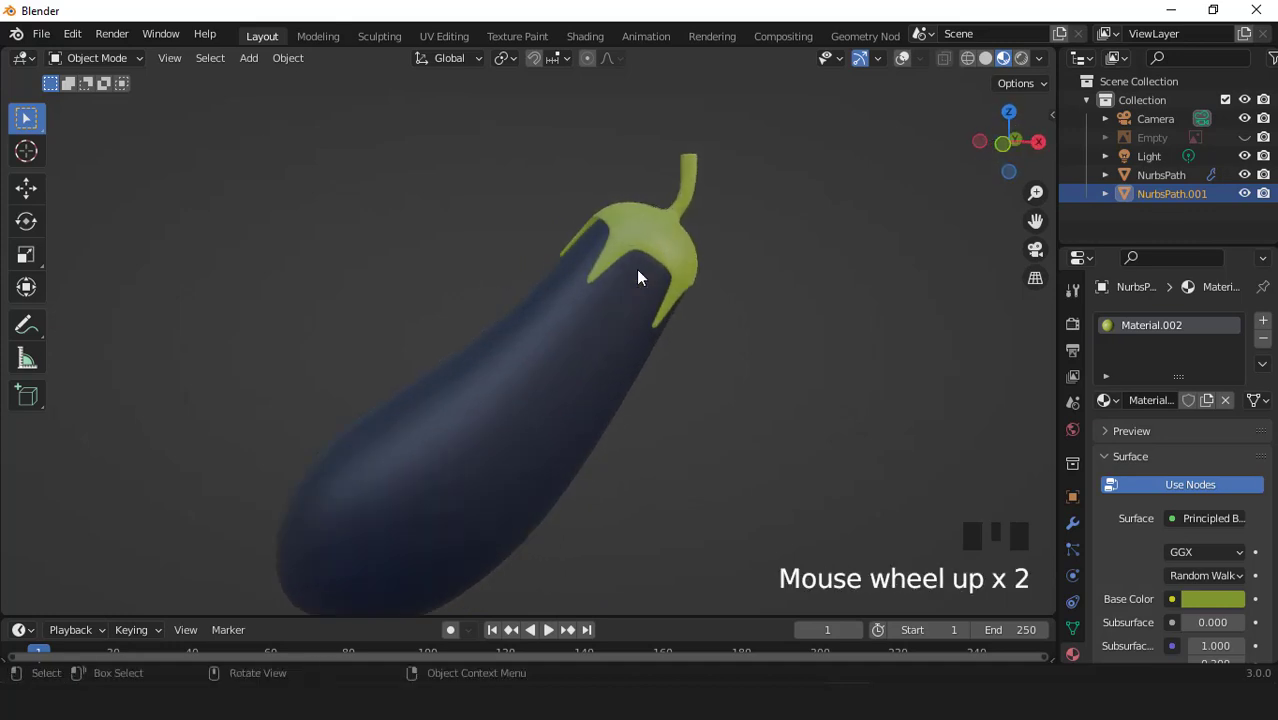
left_click(902, 58)
scroll(733, 220, "down", 2)
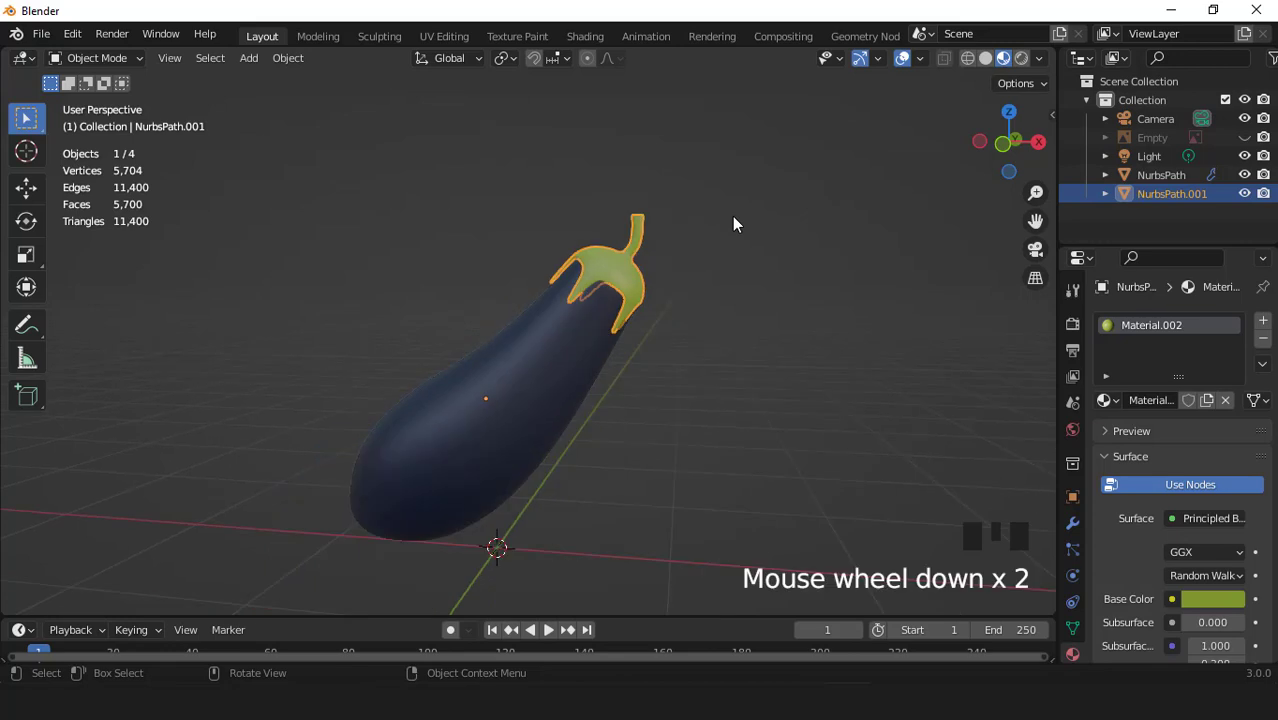
key("KP_1")
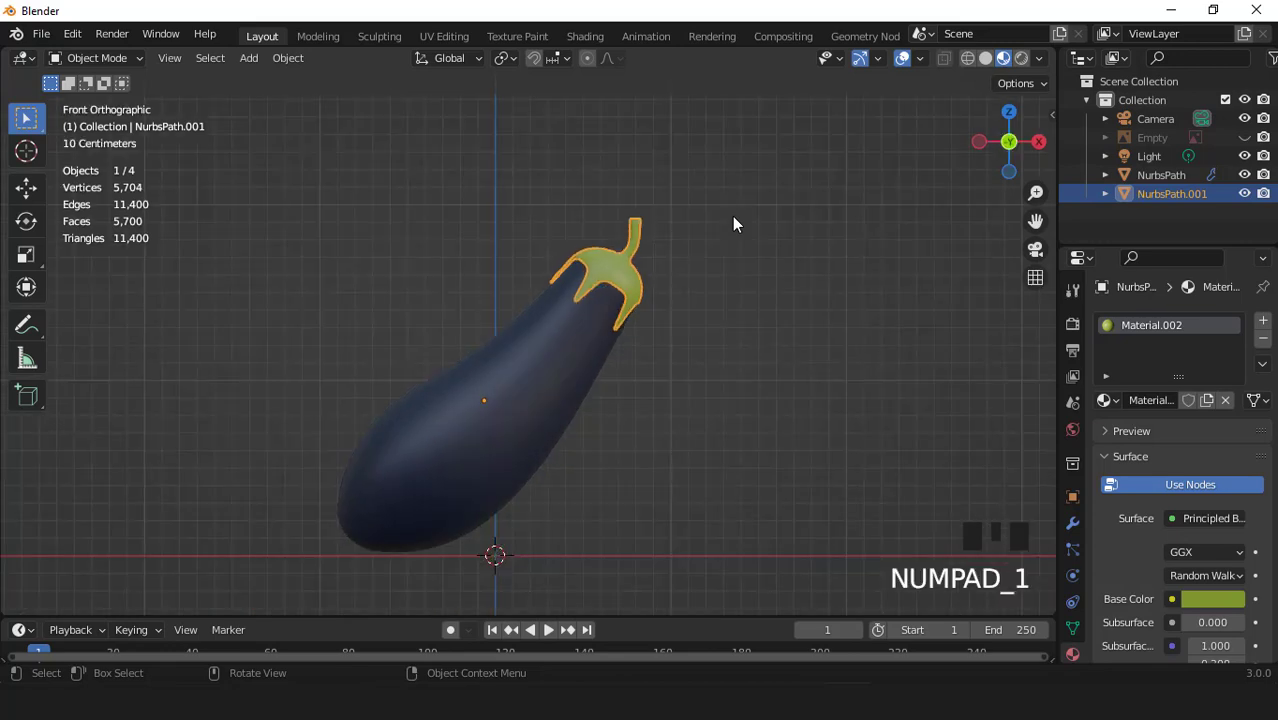
scroll(733, 224, "up", 3)
scroll(733, 224, "down", 3)
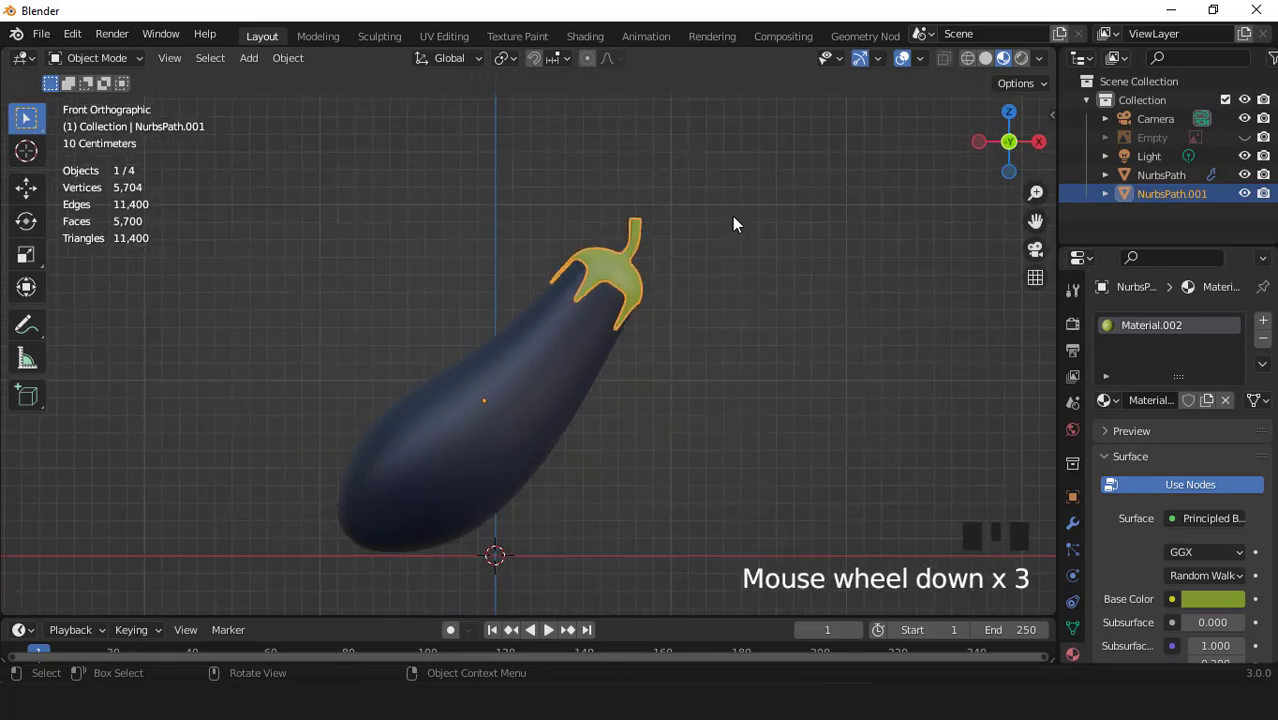
Step: Isolate the cap in local view, enter Edit Mode in Solid shading and hide its subdivision in the viewport
key("KP_Divide")
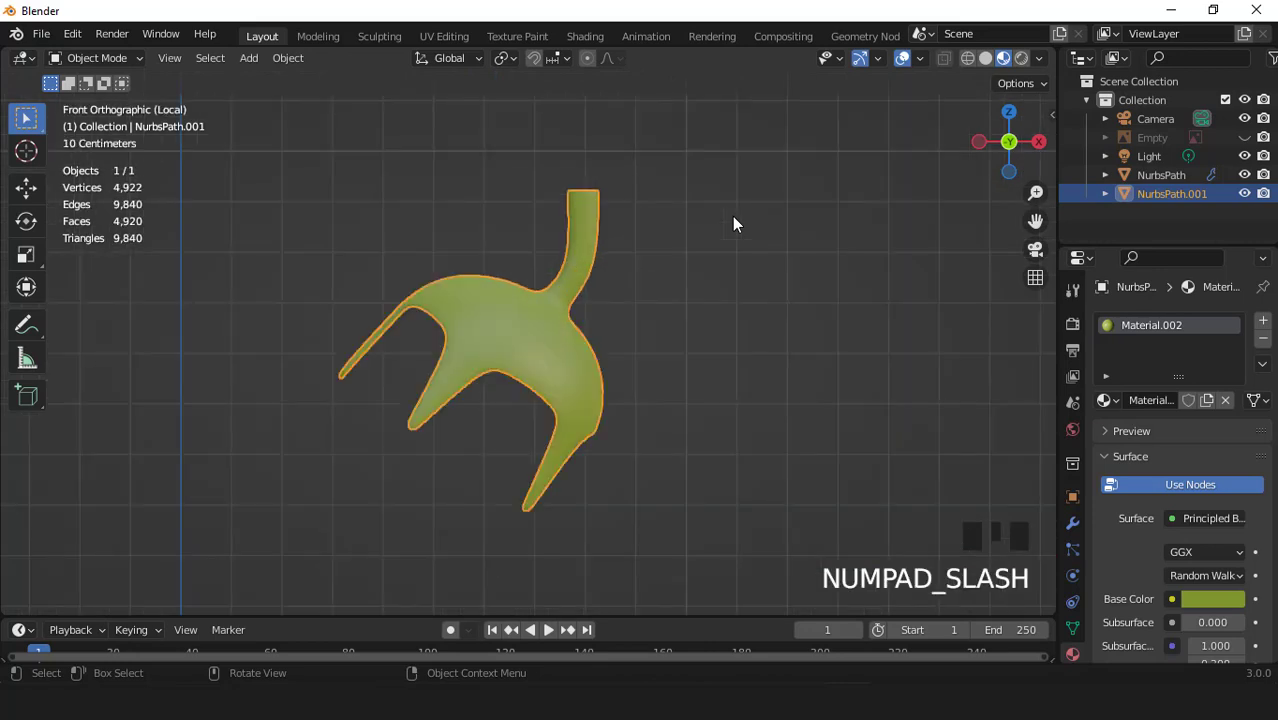
middle_click_drag(628, 264, 778, 295)
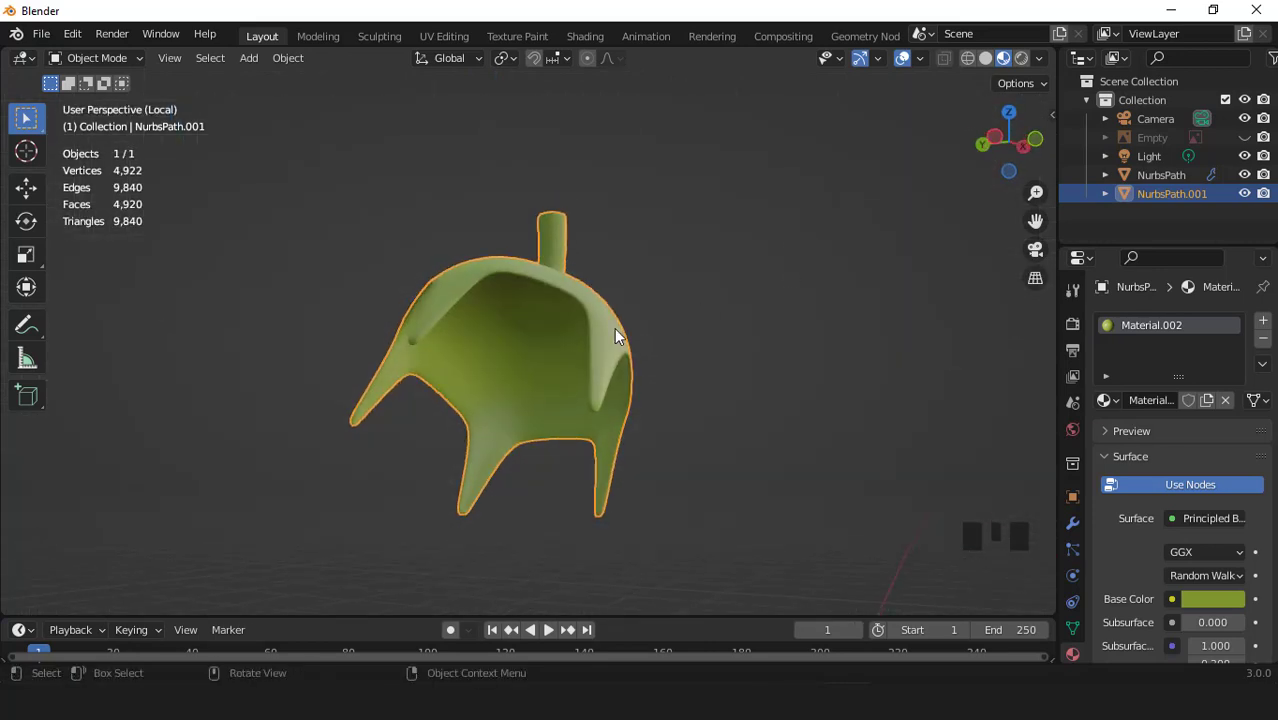
key("Tab")
left_click(985, 58)
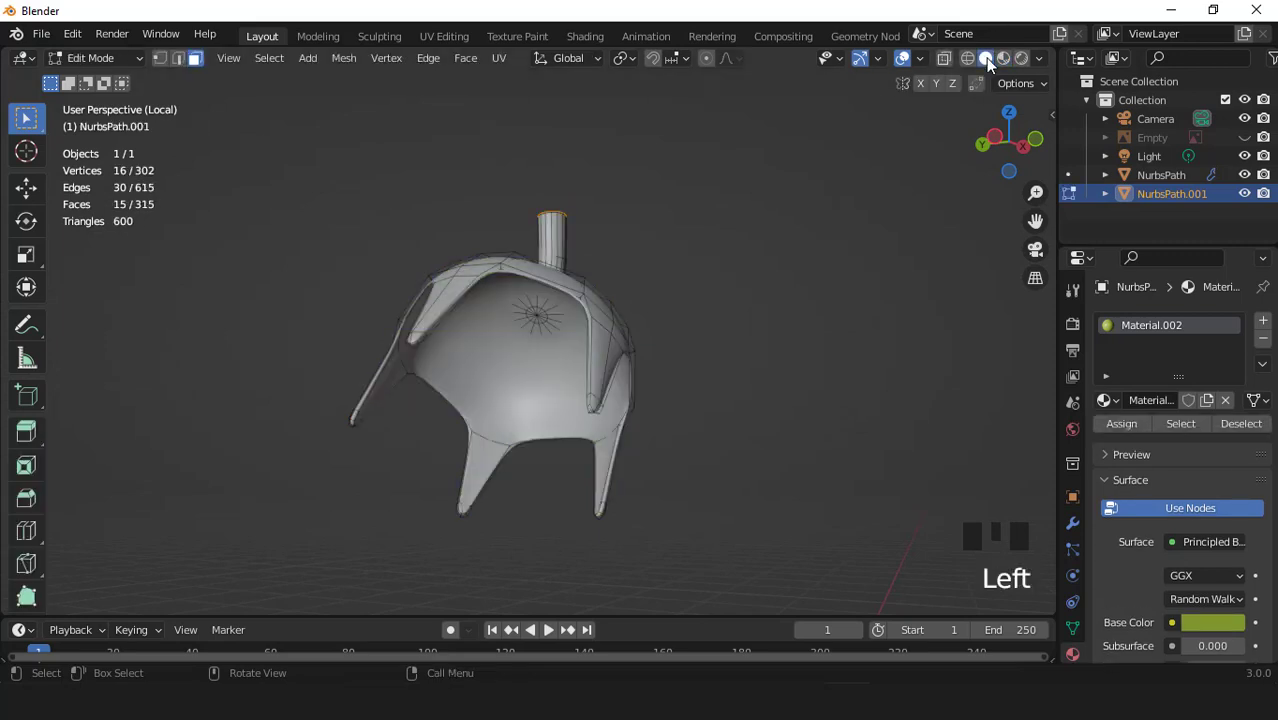
mouse_move(660, 346)
middle_mouse_down()
mouse_move(648, 277)
mouse_move(639, 303)
mouse_move(595, 290)
mouse_move(465, 326)
mouse_move(450, 310)
mouse_move(483, 316)
mouse_move(448, 322)
mouse_move(485, 393)
mouse_move(673, 334)
middle_mouse_up()
scroll(648, 277, "up", 2)
left_click(1072, 523)
left_click(1181, 351)
Step: Select all the faces around the tips of the cap's five leaves
scroll(465, 326, "up", 2)
triple_click(422, 302)
triple_click(485, 393, "shift")
scroll(673, 334, "up", 2)
triple_click(696, 403, "shift")
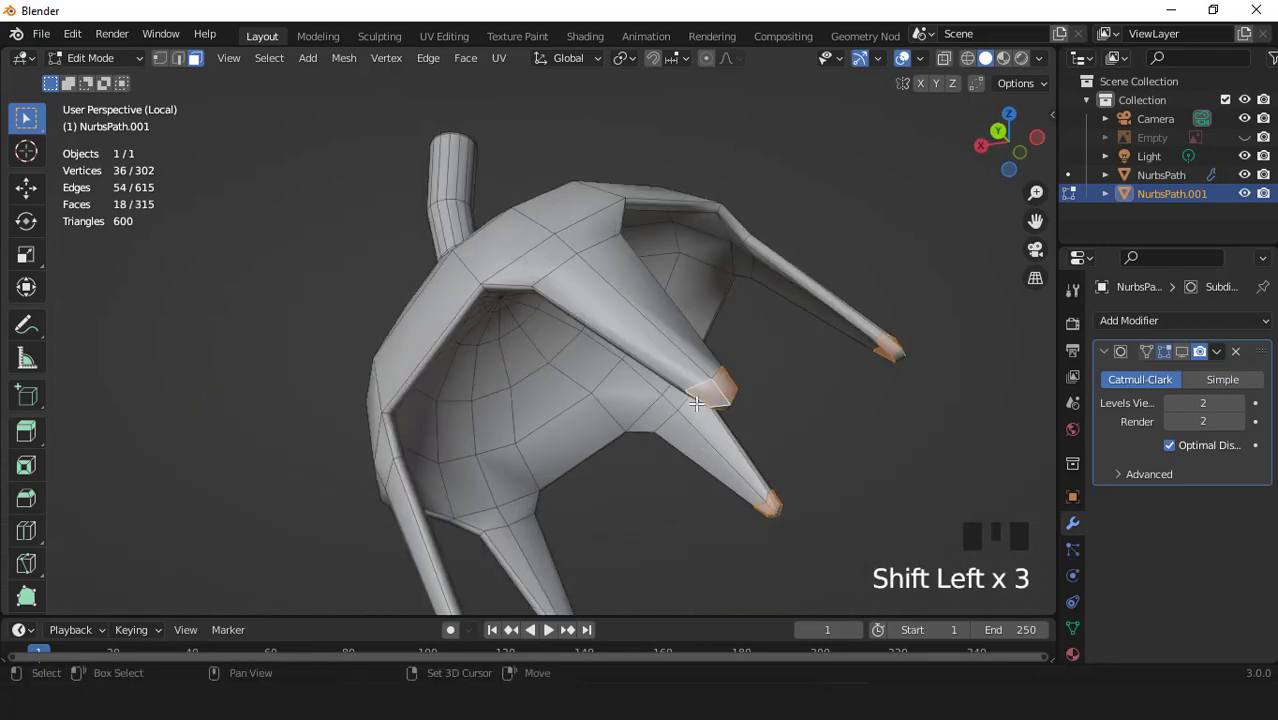
middle_click_drag(696, 403, 833, 320)
triple_click(582, 343, "shift")
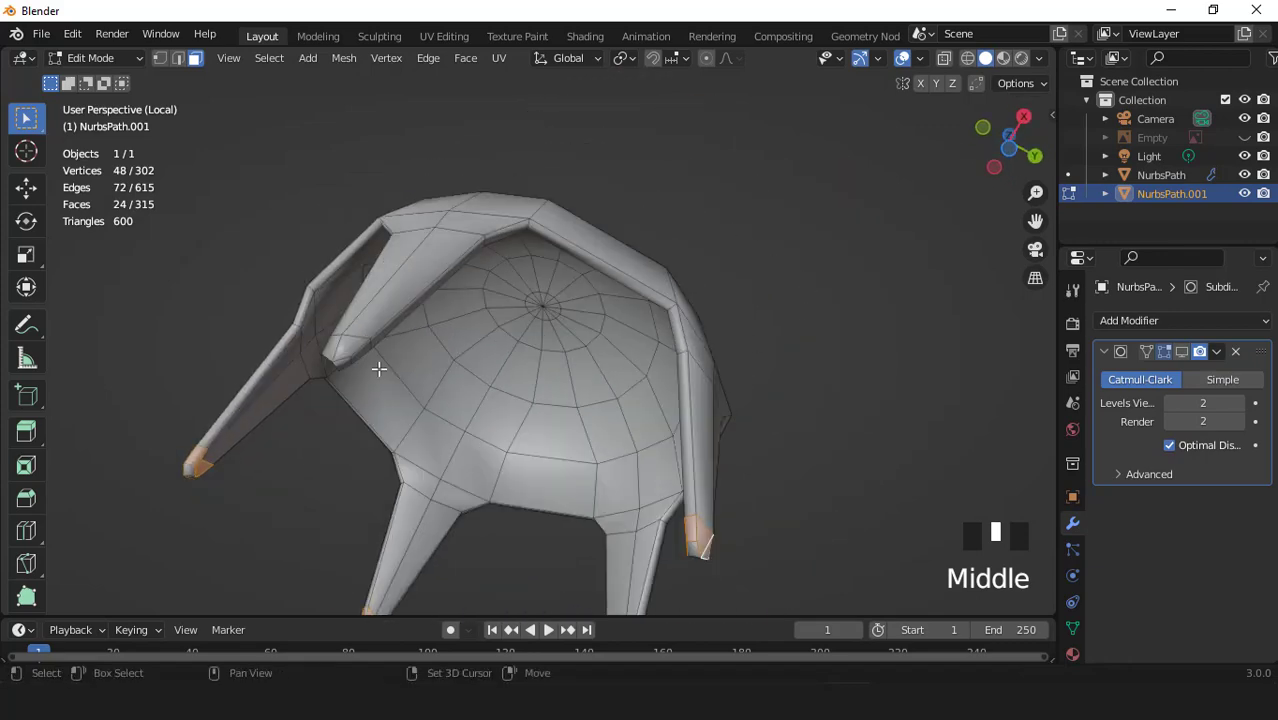
triple_click(342, 344, "shift")
middle_click_drag(342, 344, 549, 419)
key("ctrl+KP_Add")
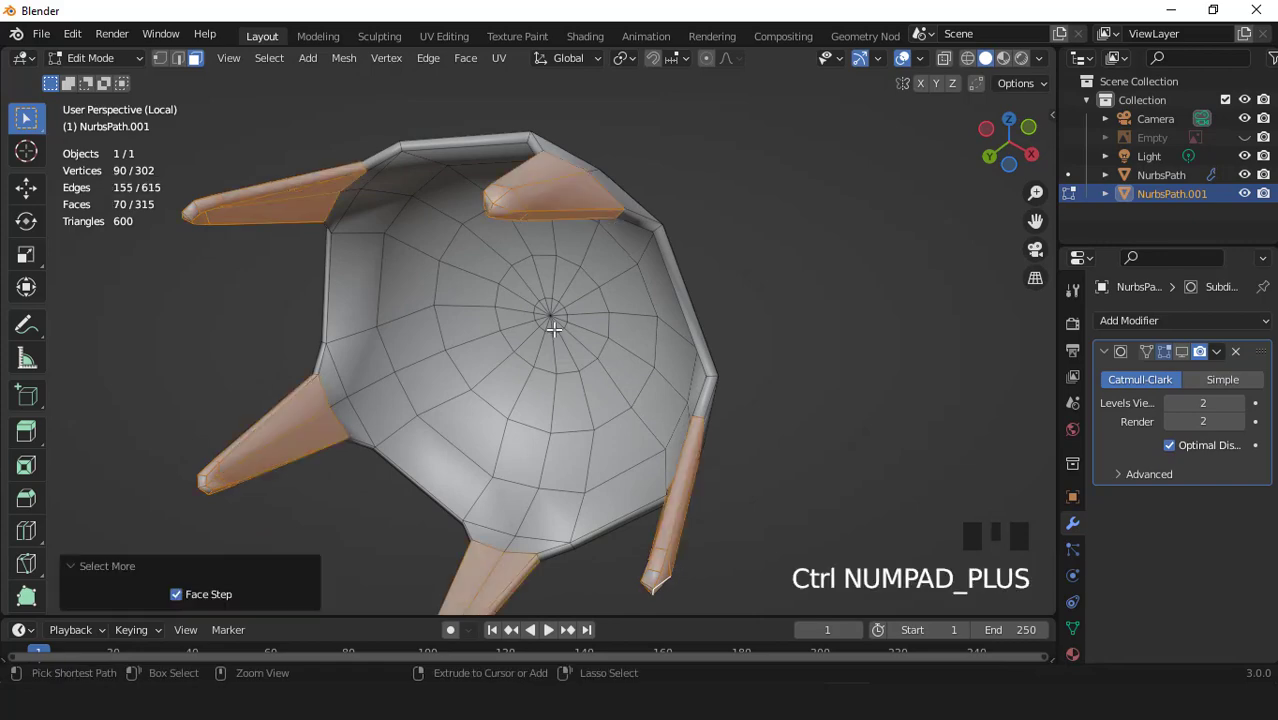
key("ctrl+KP_Subtract")
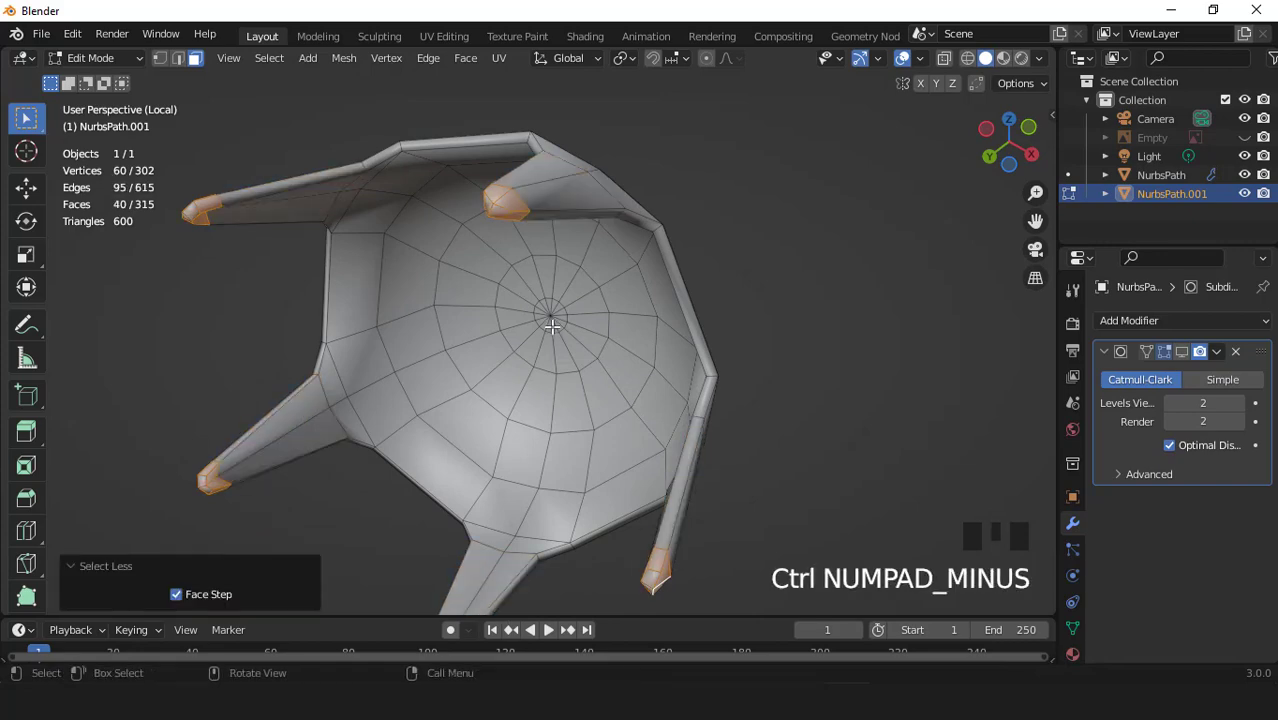
Step: Set the transform orientation to Normal and move the leaf tips along the normal Z axis toward the cap to shorten the leaves
scroll(522, 202, "down", 2)
key("KP_1")
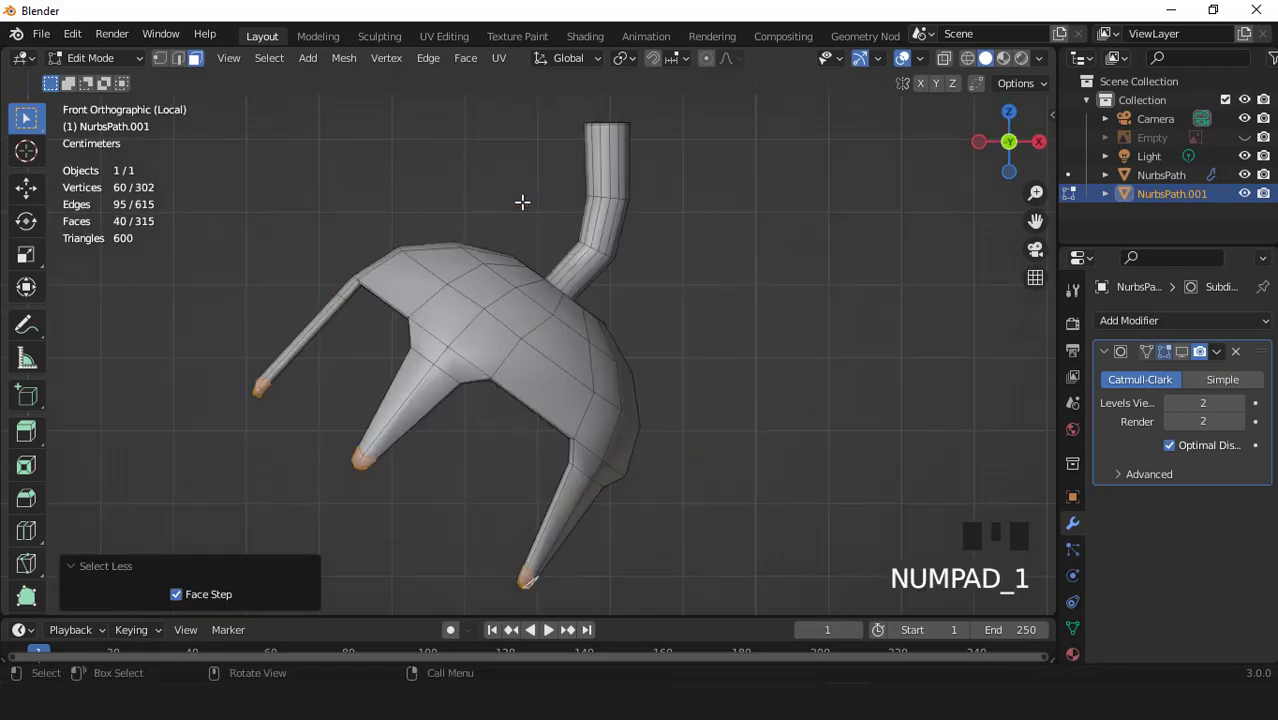
left_click(555, 60)
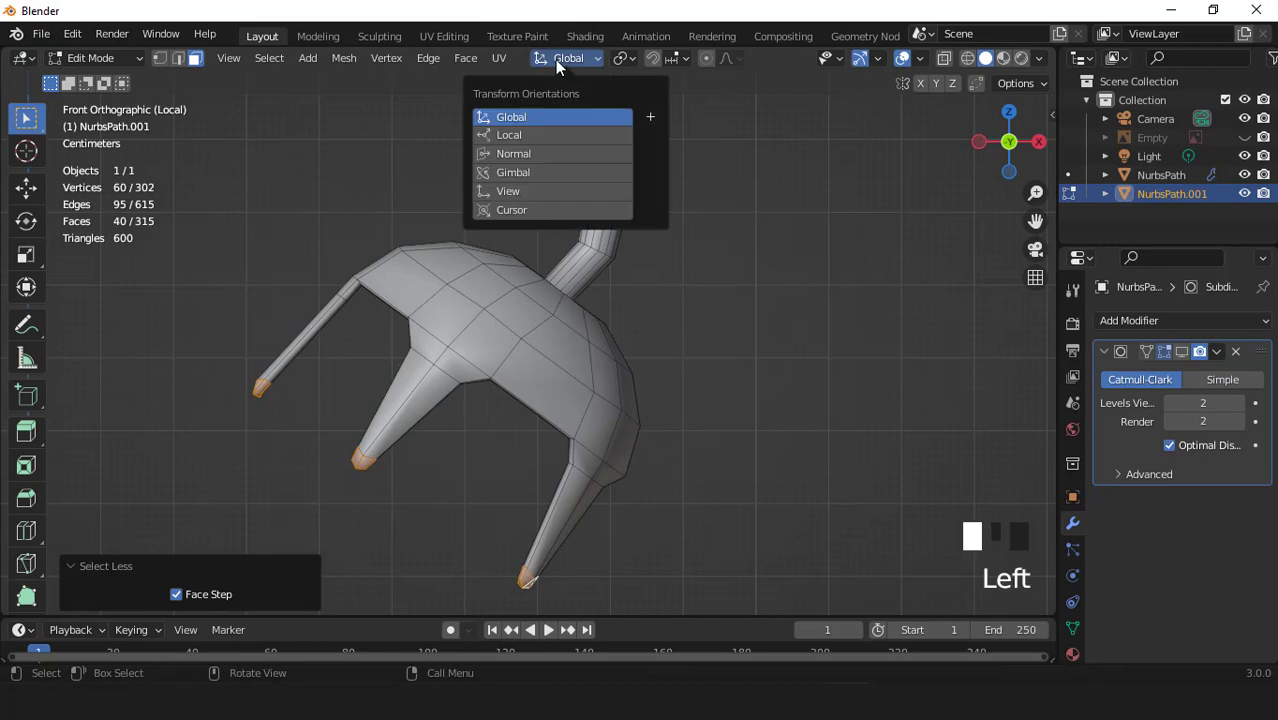
left_click(512, 153)
left_click(27, 199)
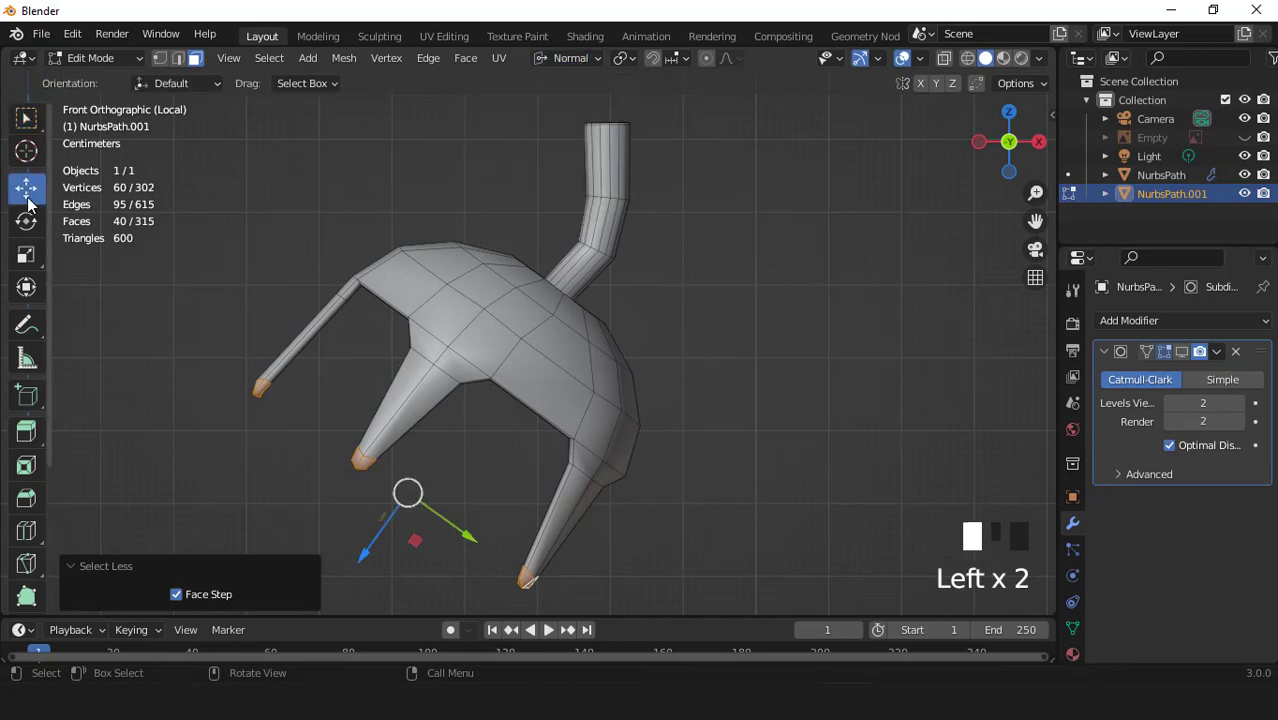
left_click_drag(361, 557, 402, 511)
Step: Return to Object Mode, show the cap's subdivision in the viewport and leave local view
key("Tab")
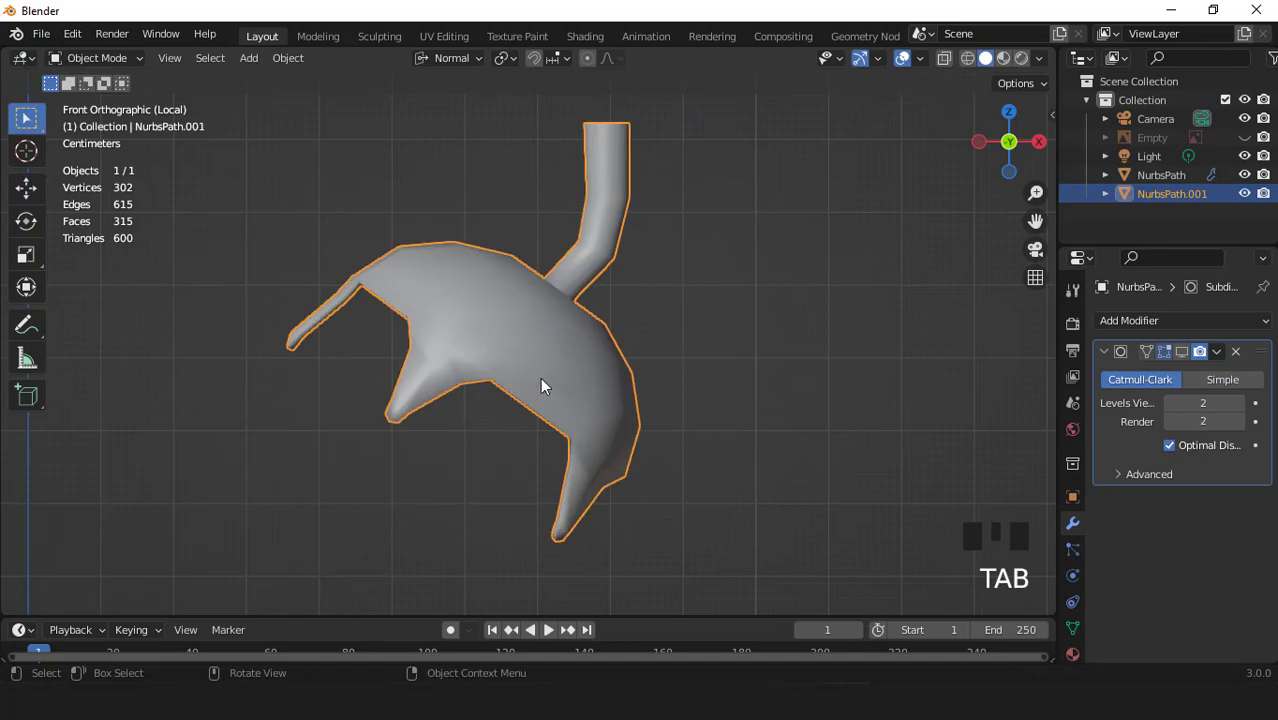
left_click(1181, 351)
scroll(766, 322, "down", 2)
middle_click_drag(766, 322, 615, 345)
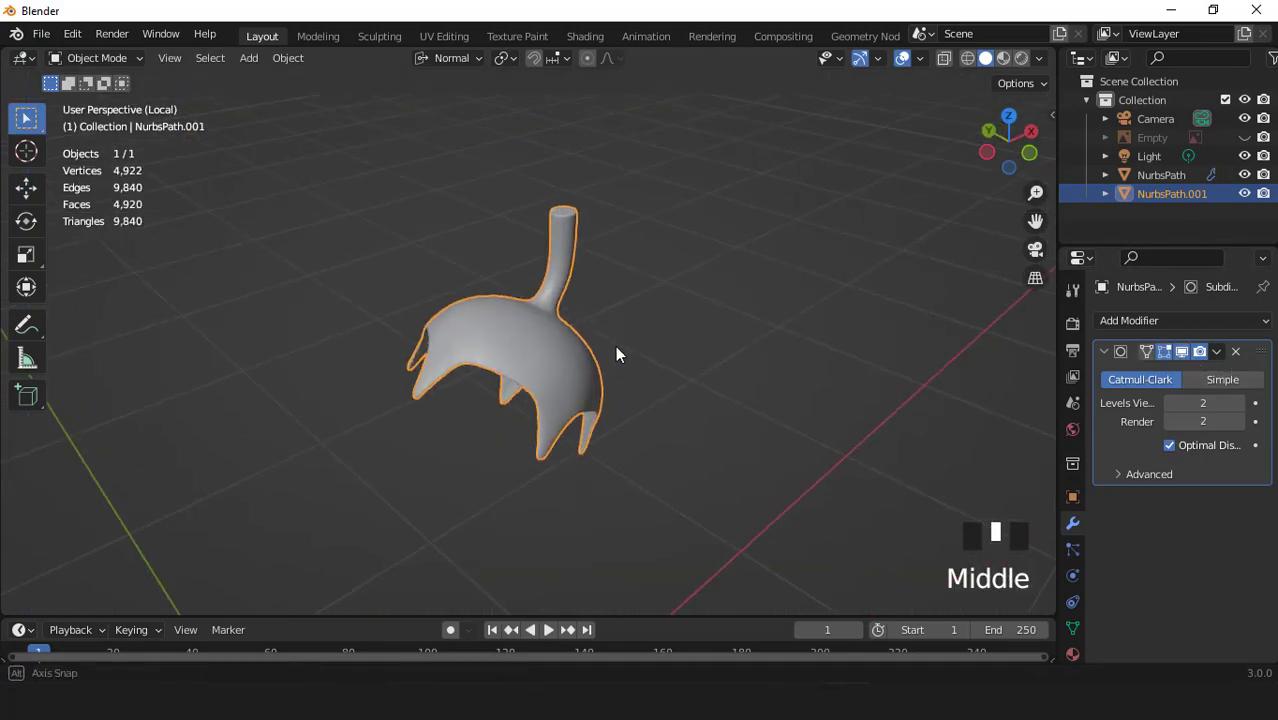
key("KP_Divide")
scroll(622, 326, "up", 3)
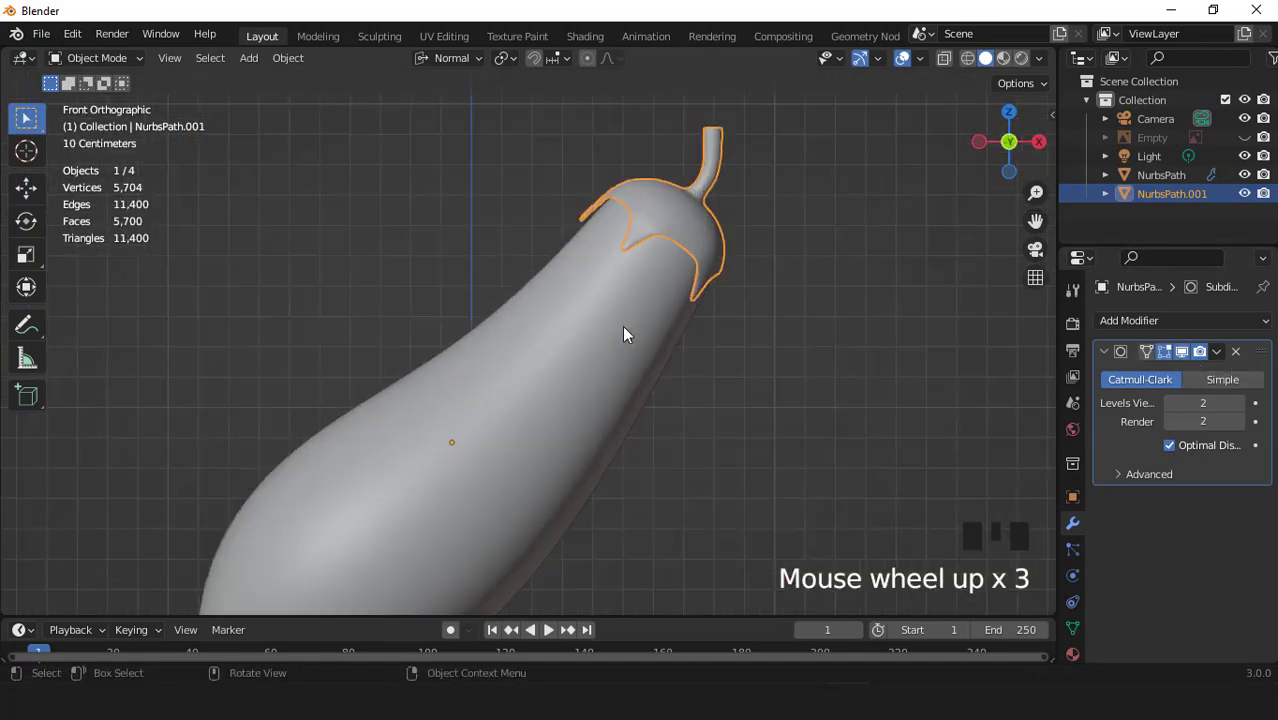
Step: Edit the cap again with the full leaves selected, set the orientation to Global and try scaling the leaves down to about 0.956
key("Tab")
scroll(623, 330, "up", 2)
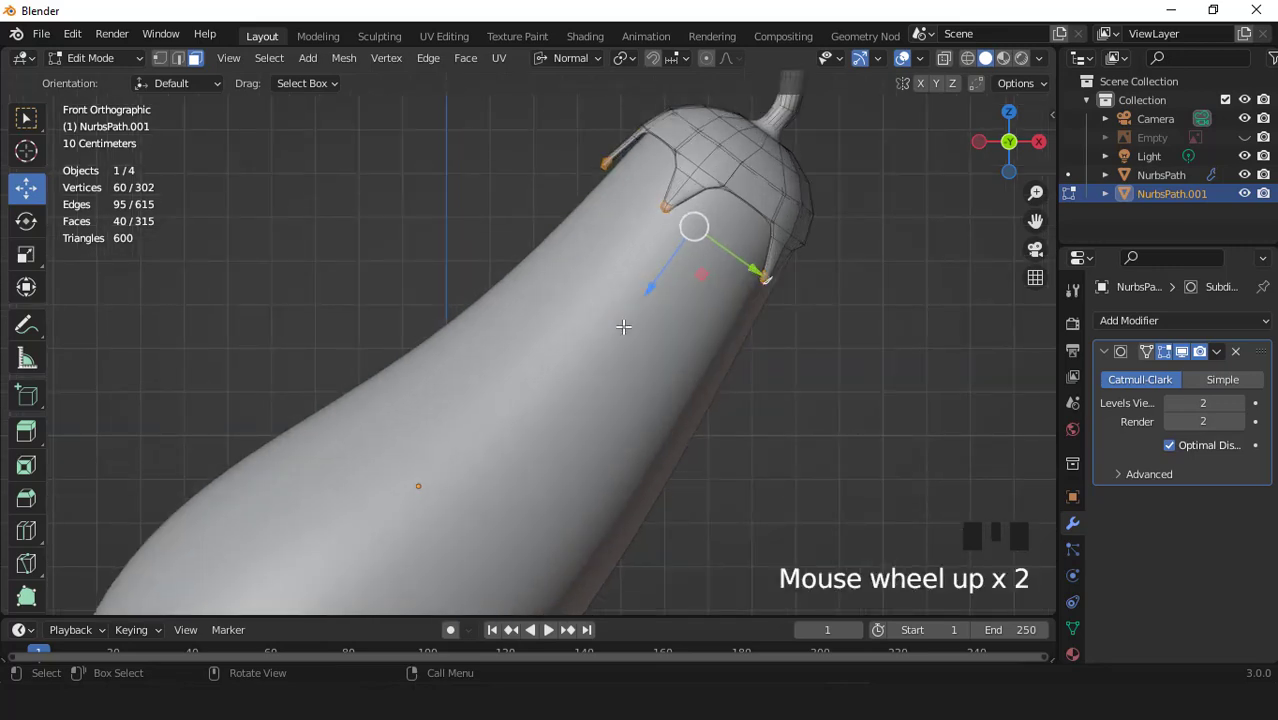
key("ctrl+KP_Add")
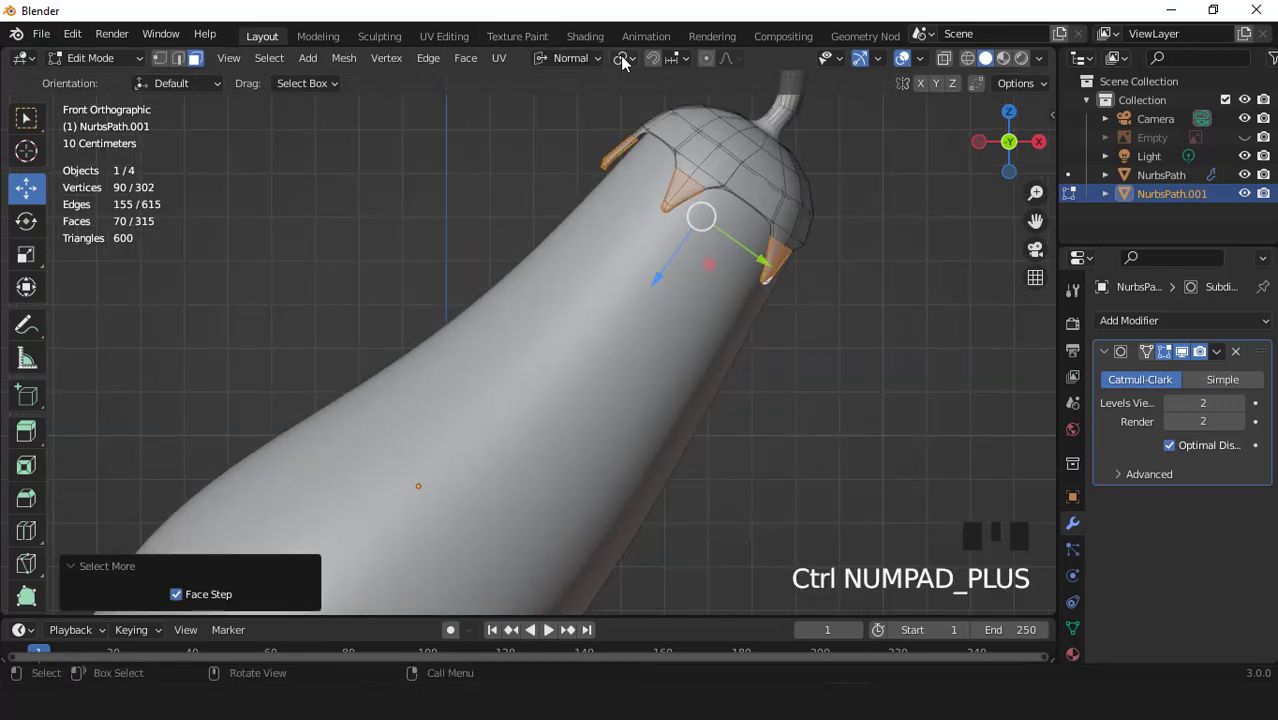
left_click(572, 63)
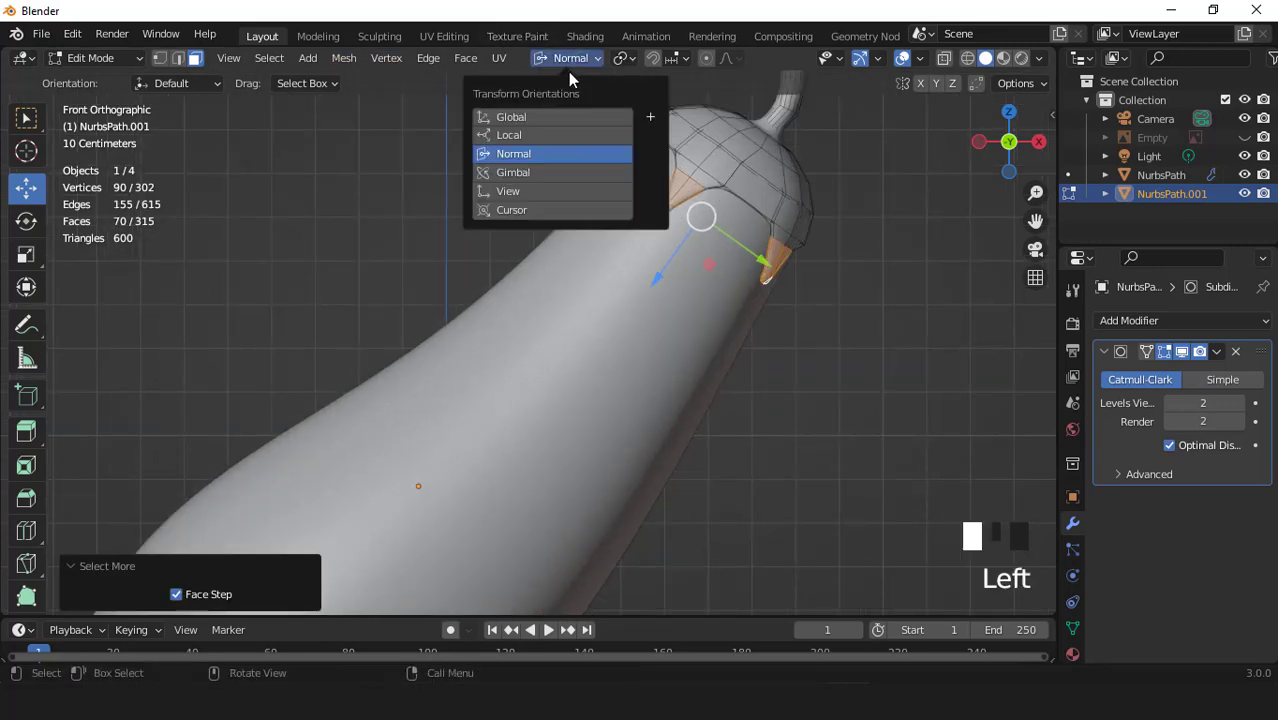
left_click(530, 115)
left_click(632, 60)
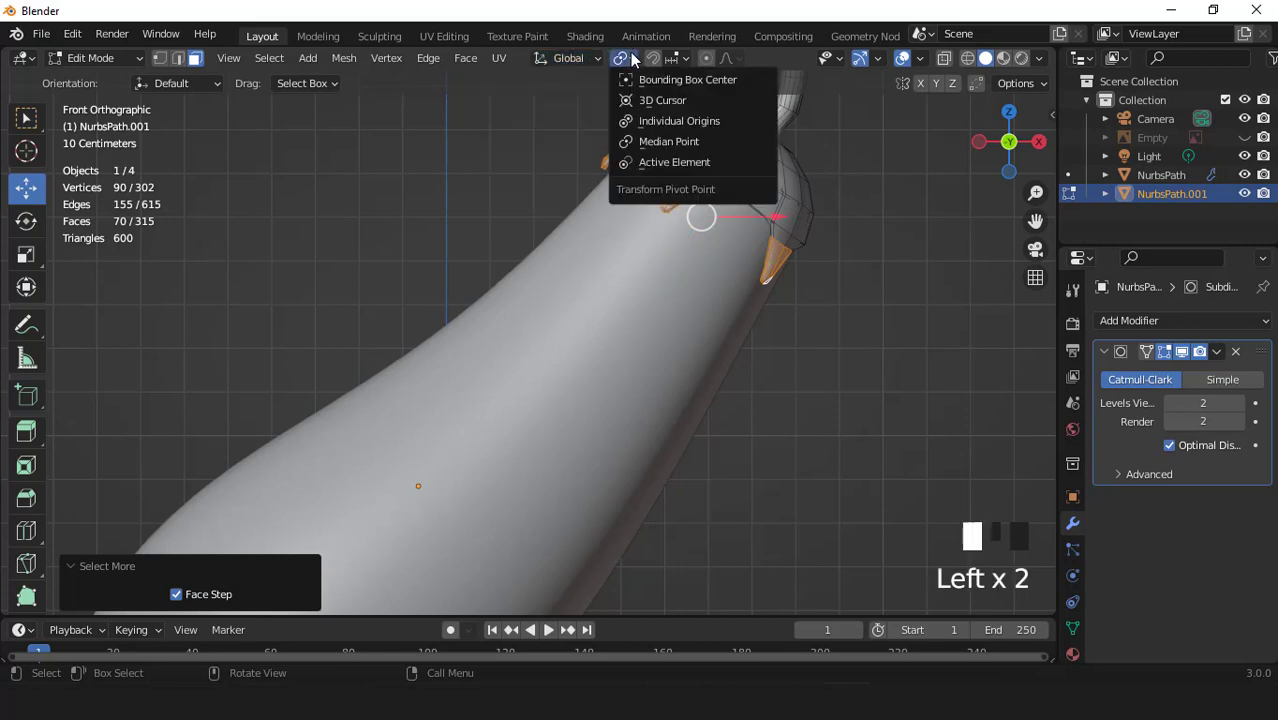
key("s")
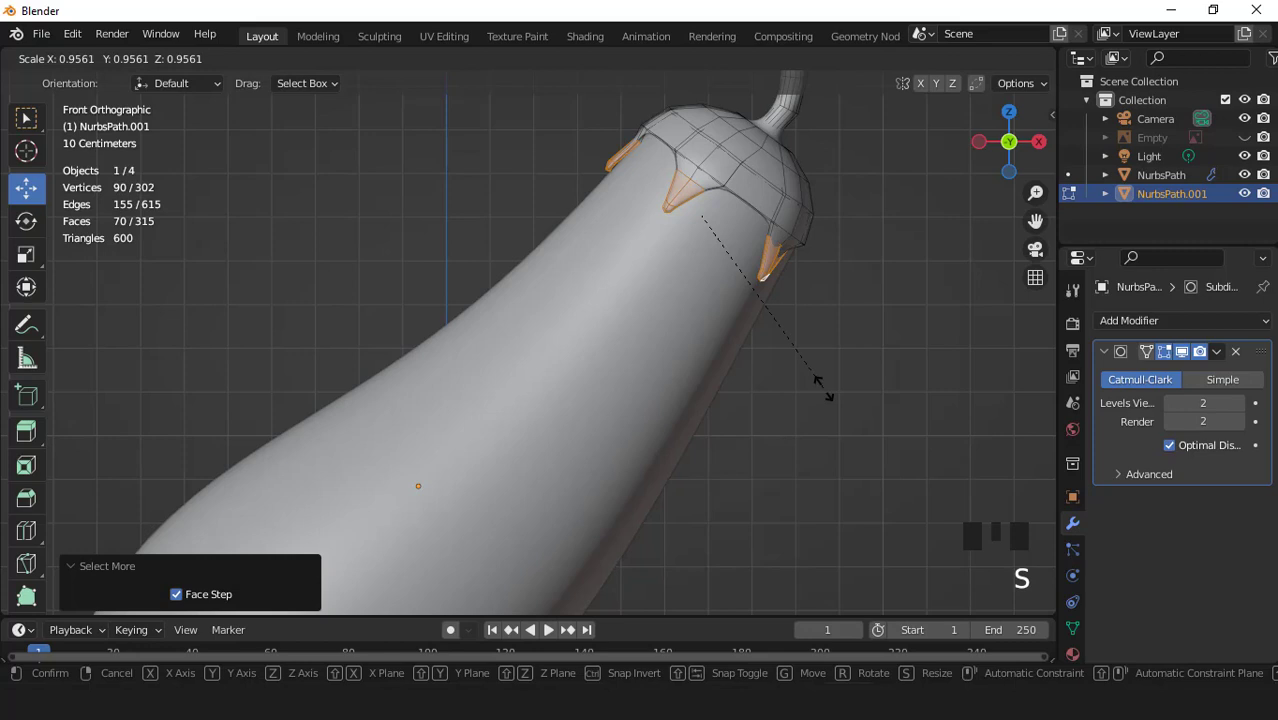
left_click(822, 388)
Step: Reduce the selection to the leaf tips and scale them to 0.936
key("ctrl+KP_Subtract")
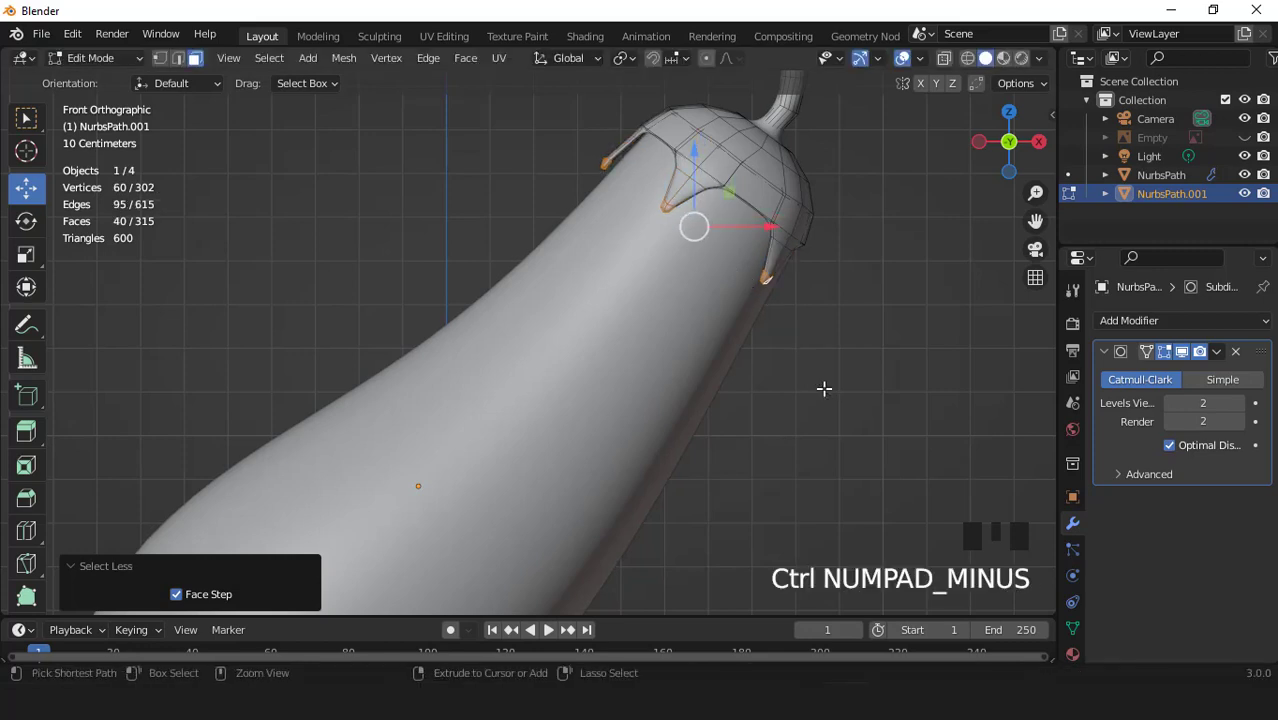
key("s")
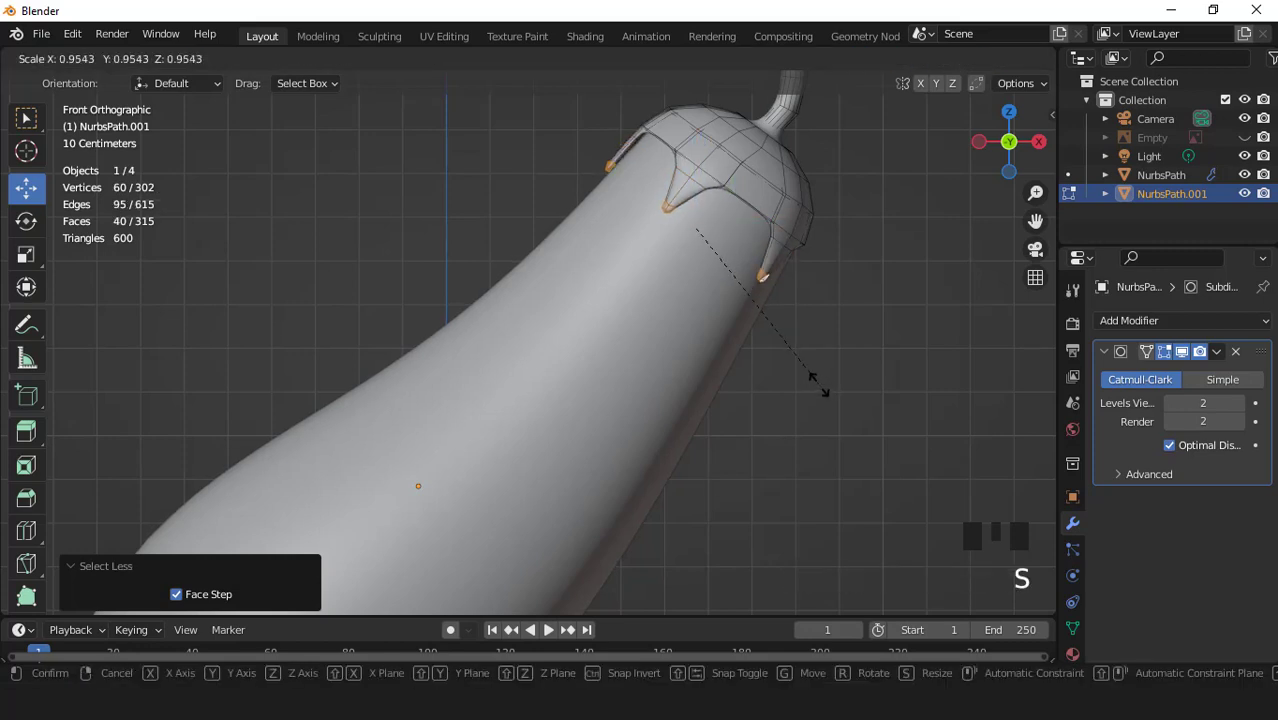
left_click(815, 383)
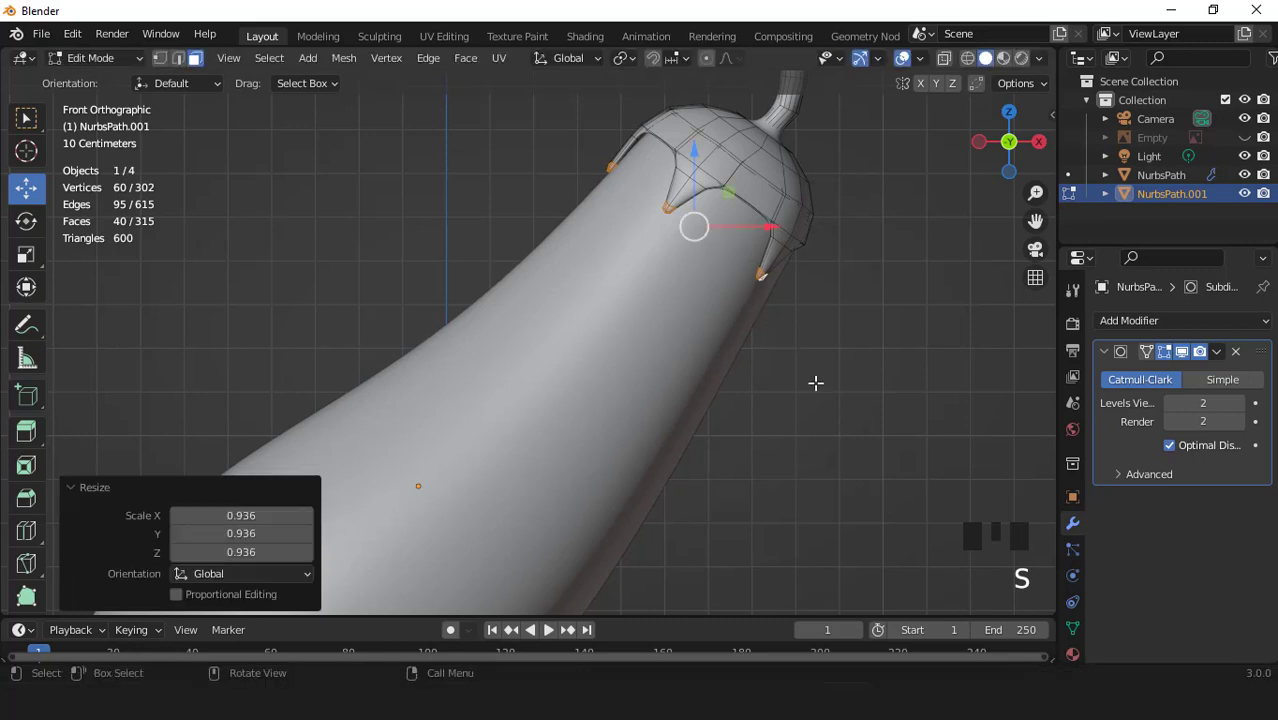
Step: Grow the selection to the whole leaves, scale them to about 0.99 and return to Object Mode
key("ctrl+KP_Add")
key("s")
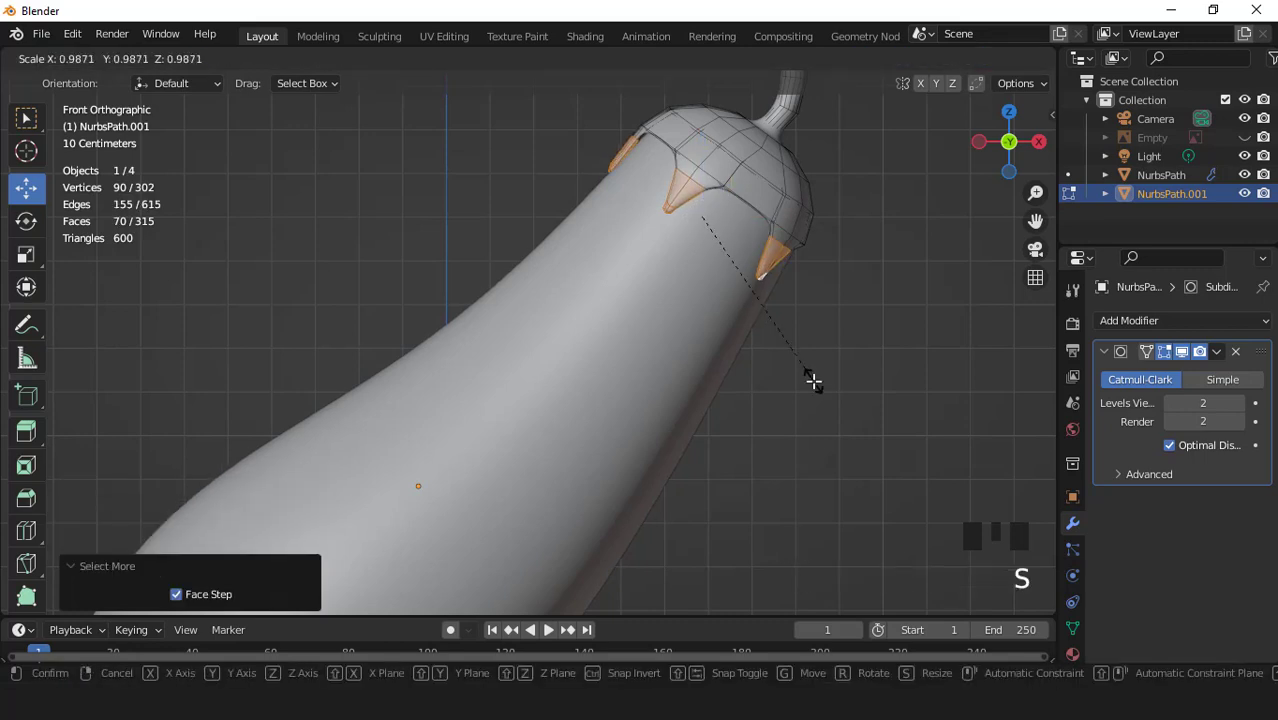
left_click(812, 381)
key("Tab")
scroll(832, 254, "down", 3)
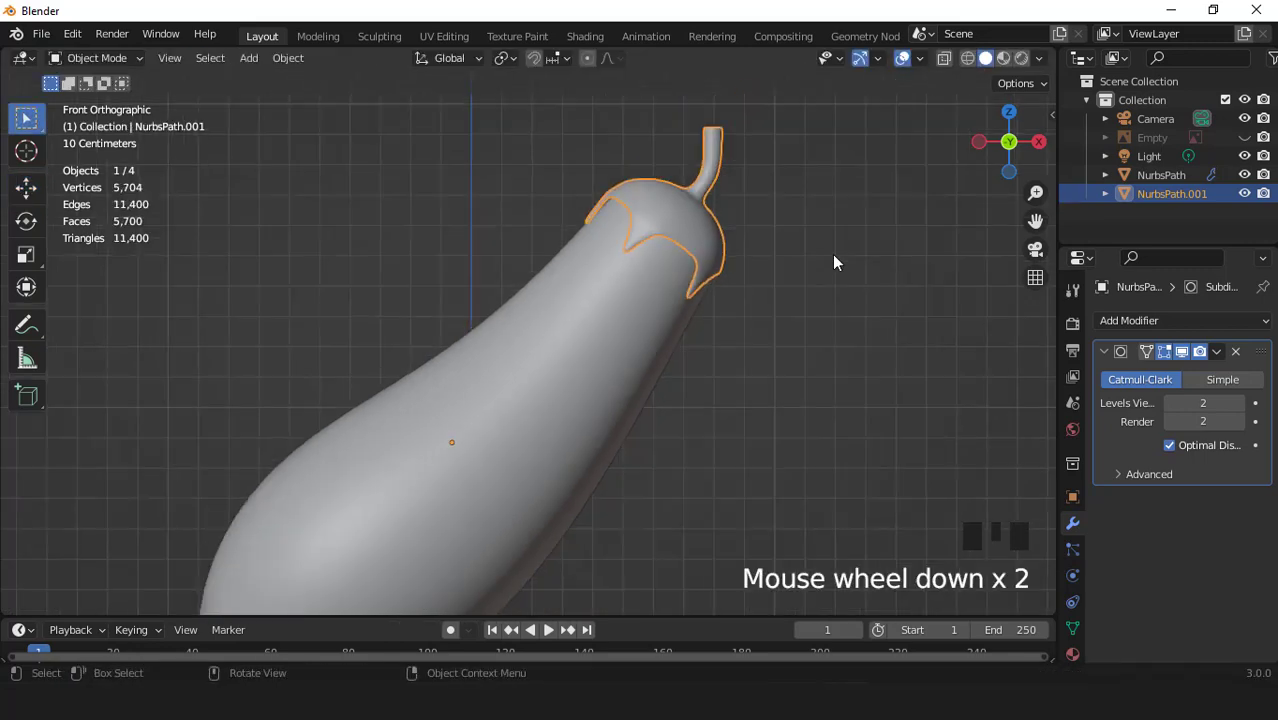
Step: Switch to Material Preview shading with the overlays turned off and check the reshaped cap, ending in the front view
left_click(1004, 58)
left_click(900, 58)
scroll(679, 246, "down", 2)
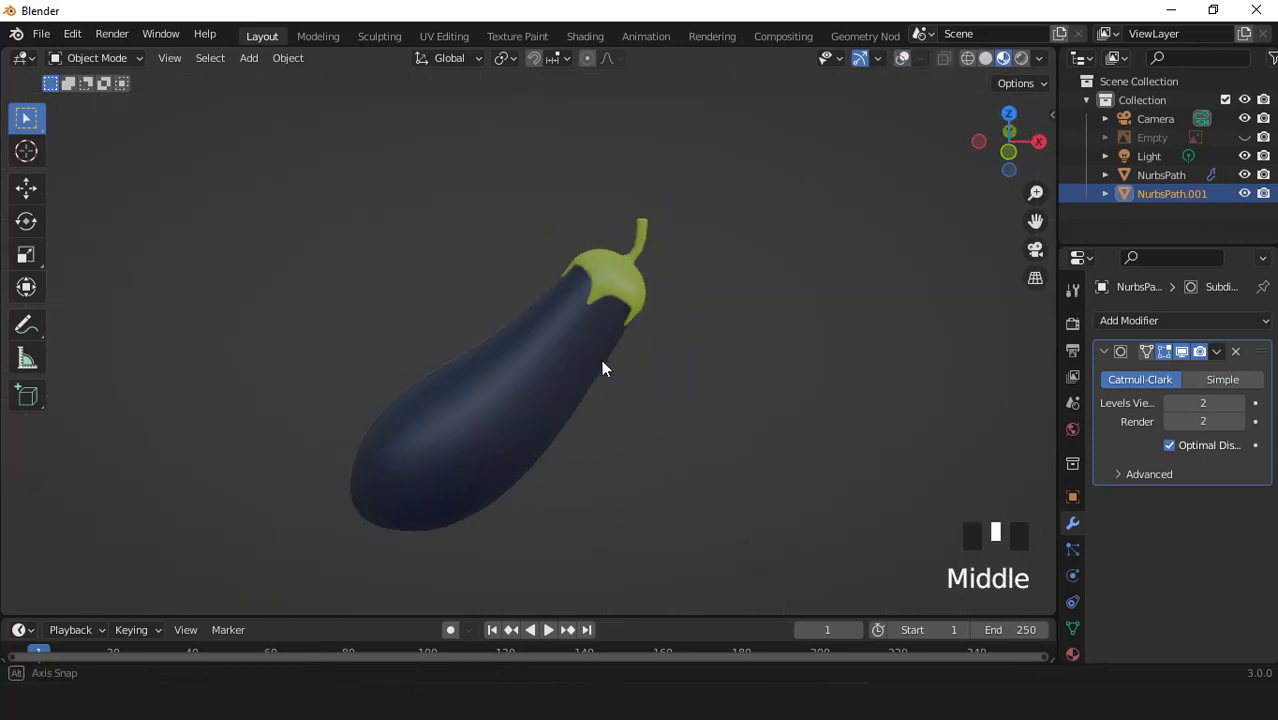
key("KP_1")
scroll(601, 369, "down", 2)
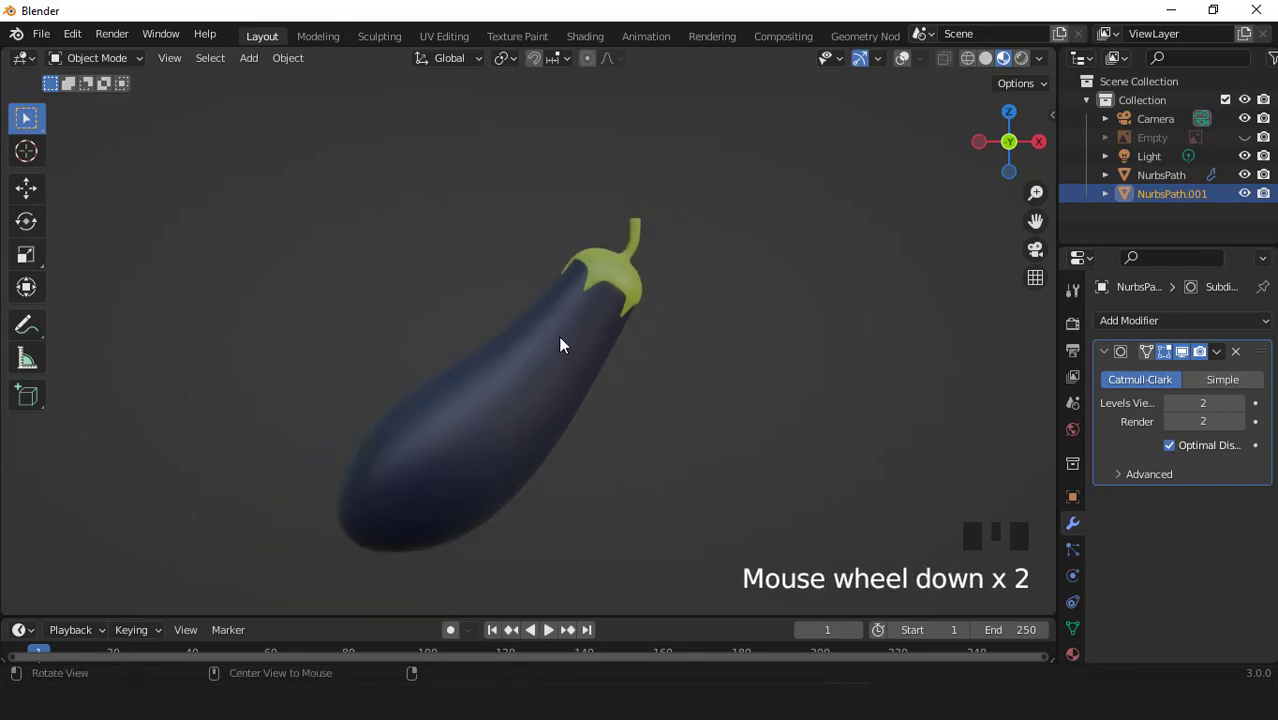